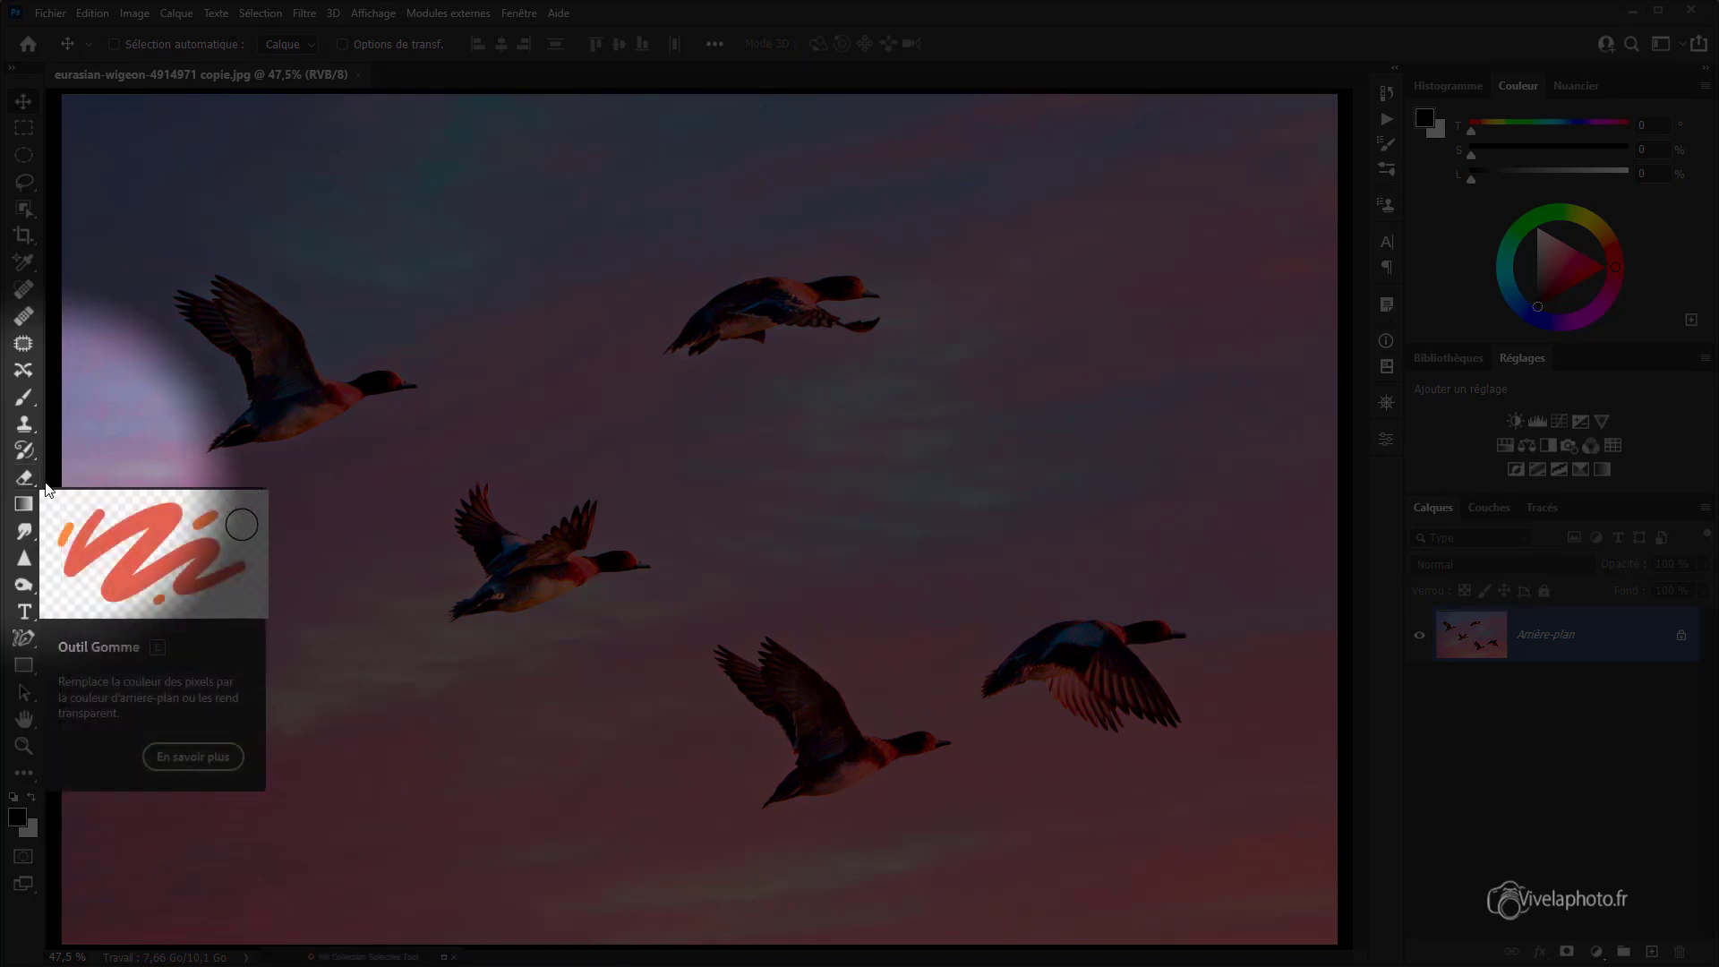
Step: Activate the Eraser tool (Outil Gomme)
{"action": "left_click", "coordinate": [35, 486]}
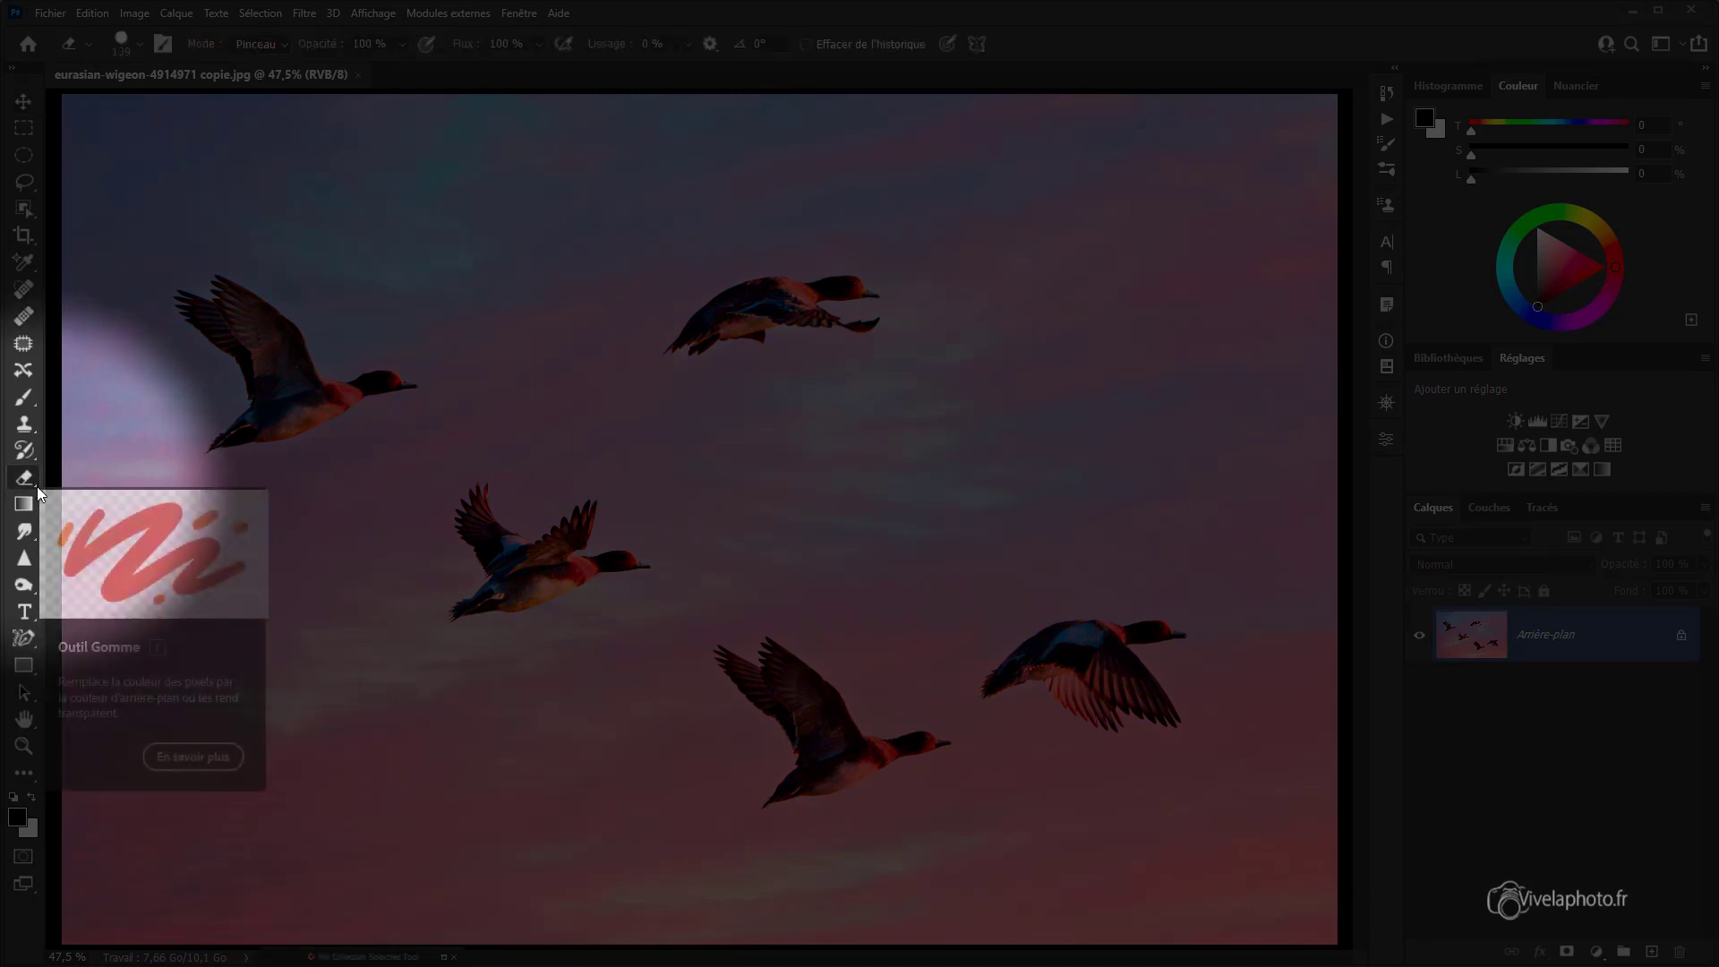
{"action": "right_click", "coordinate": [38, 489]}
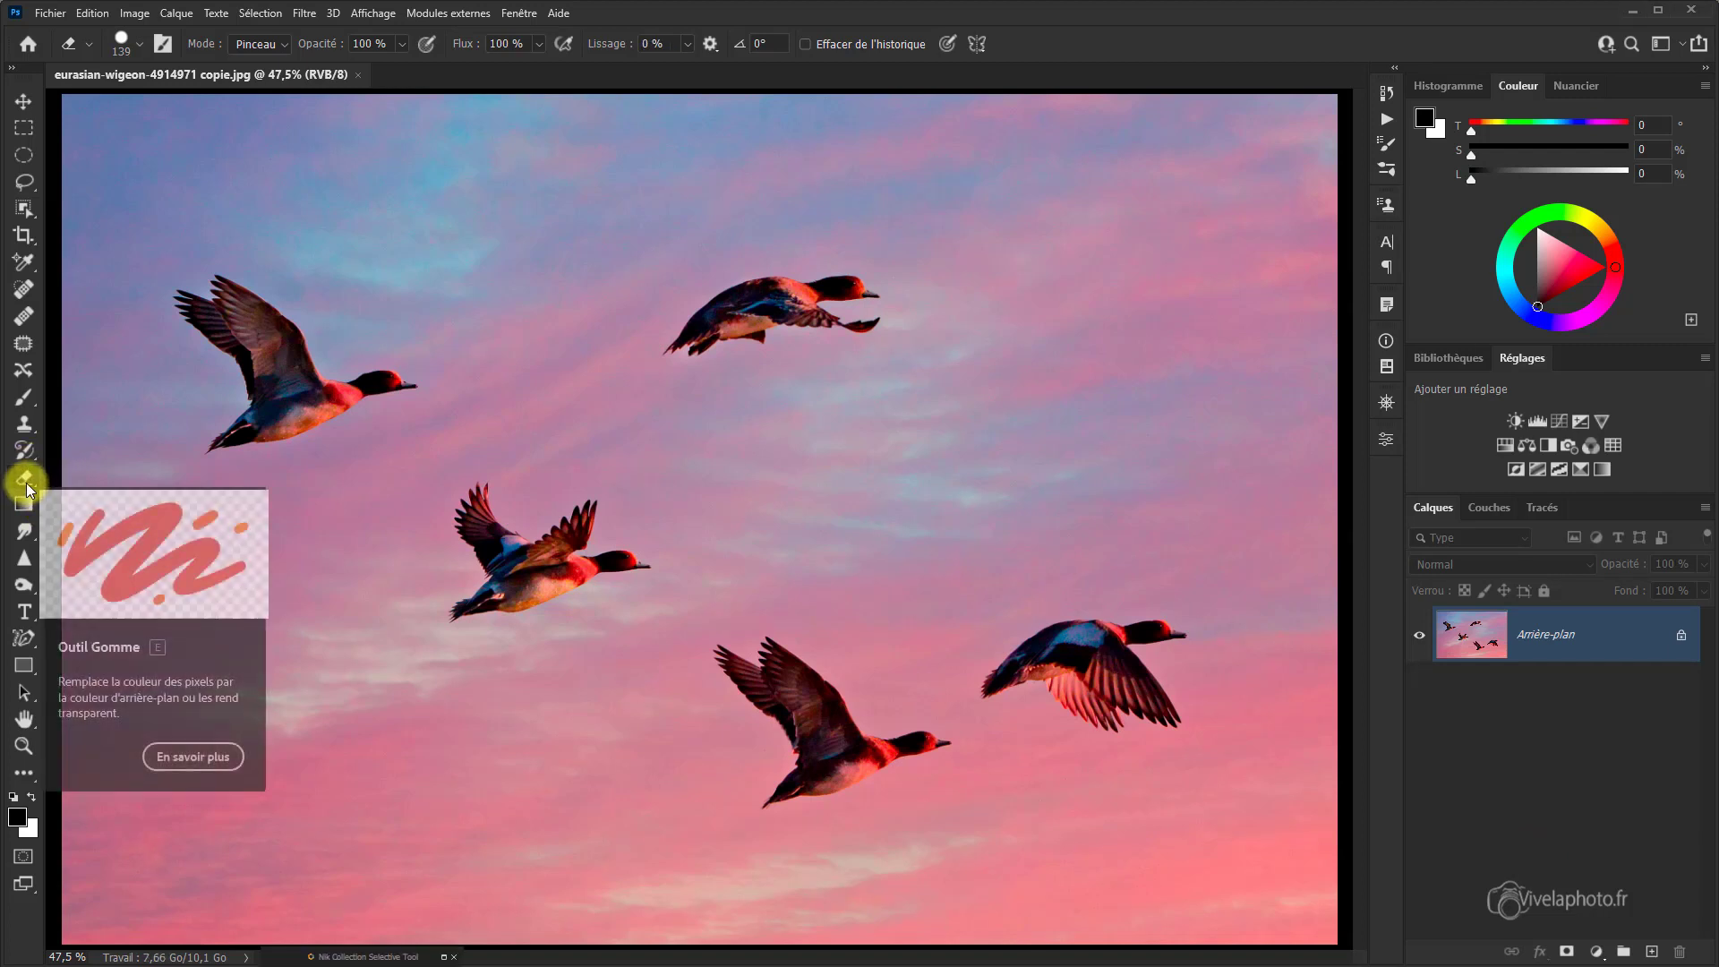
{"action": "right_click", "coordinate": [32, 482]}
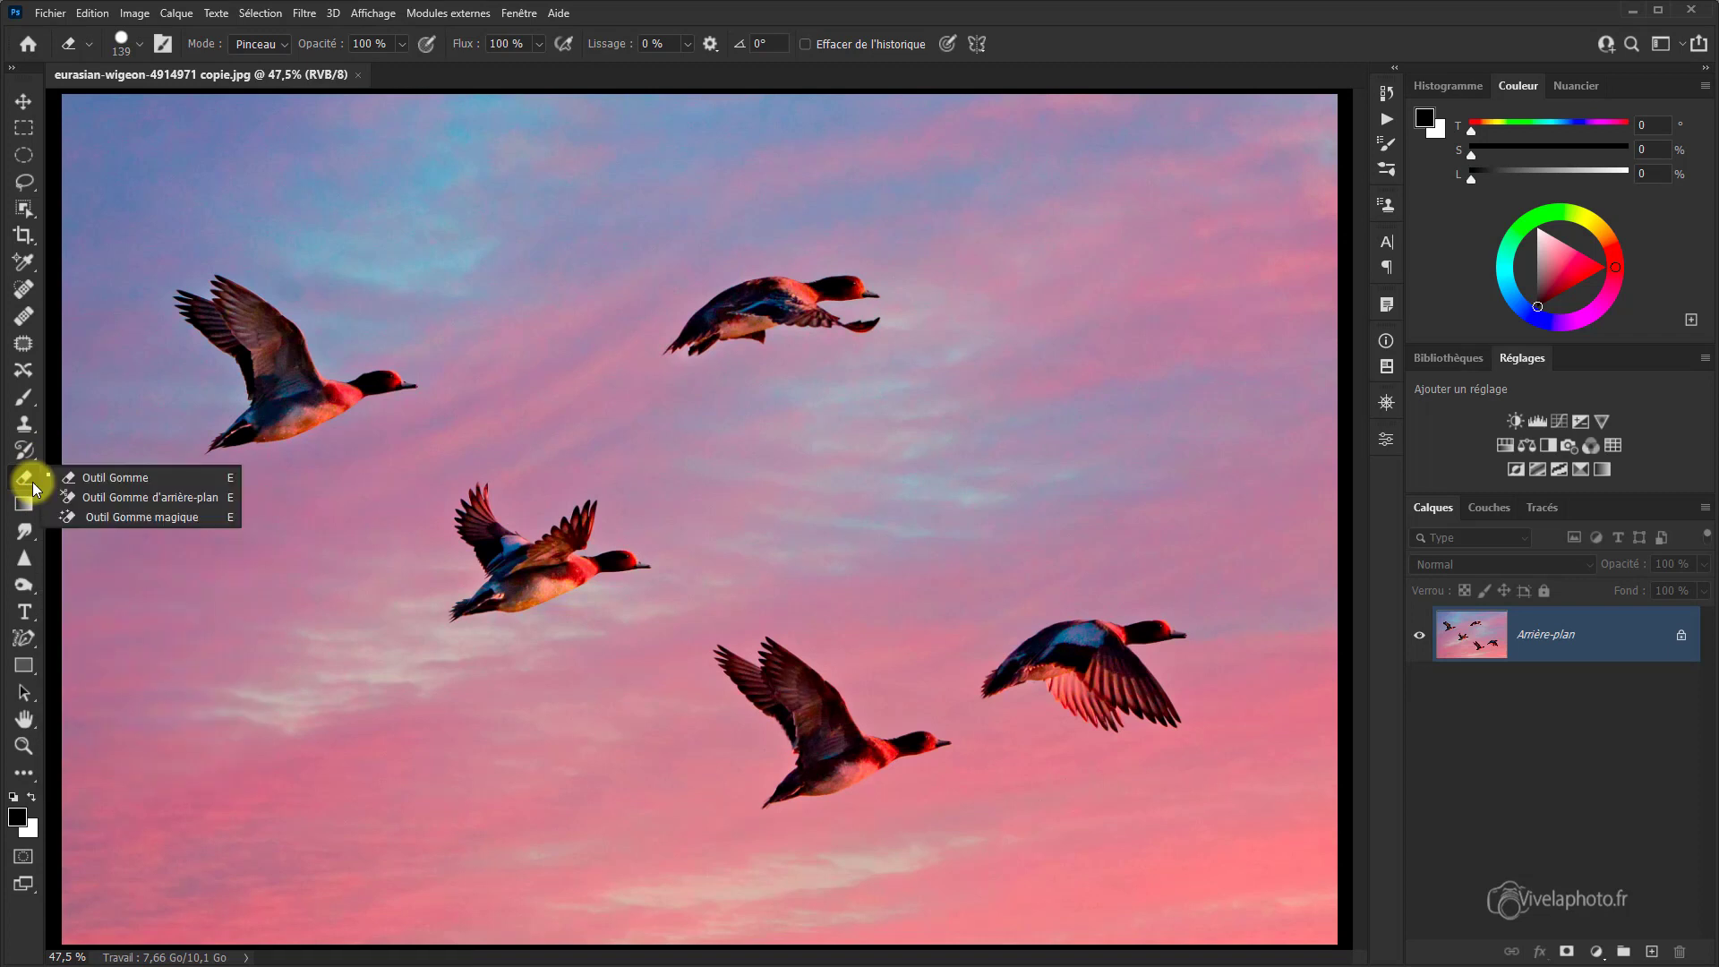
{"action": "left_click", "coordinate": [95, 476]}
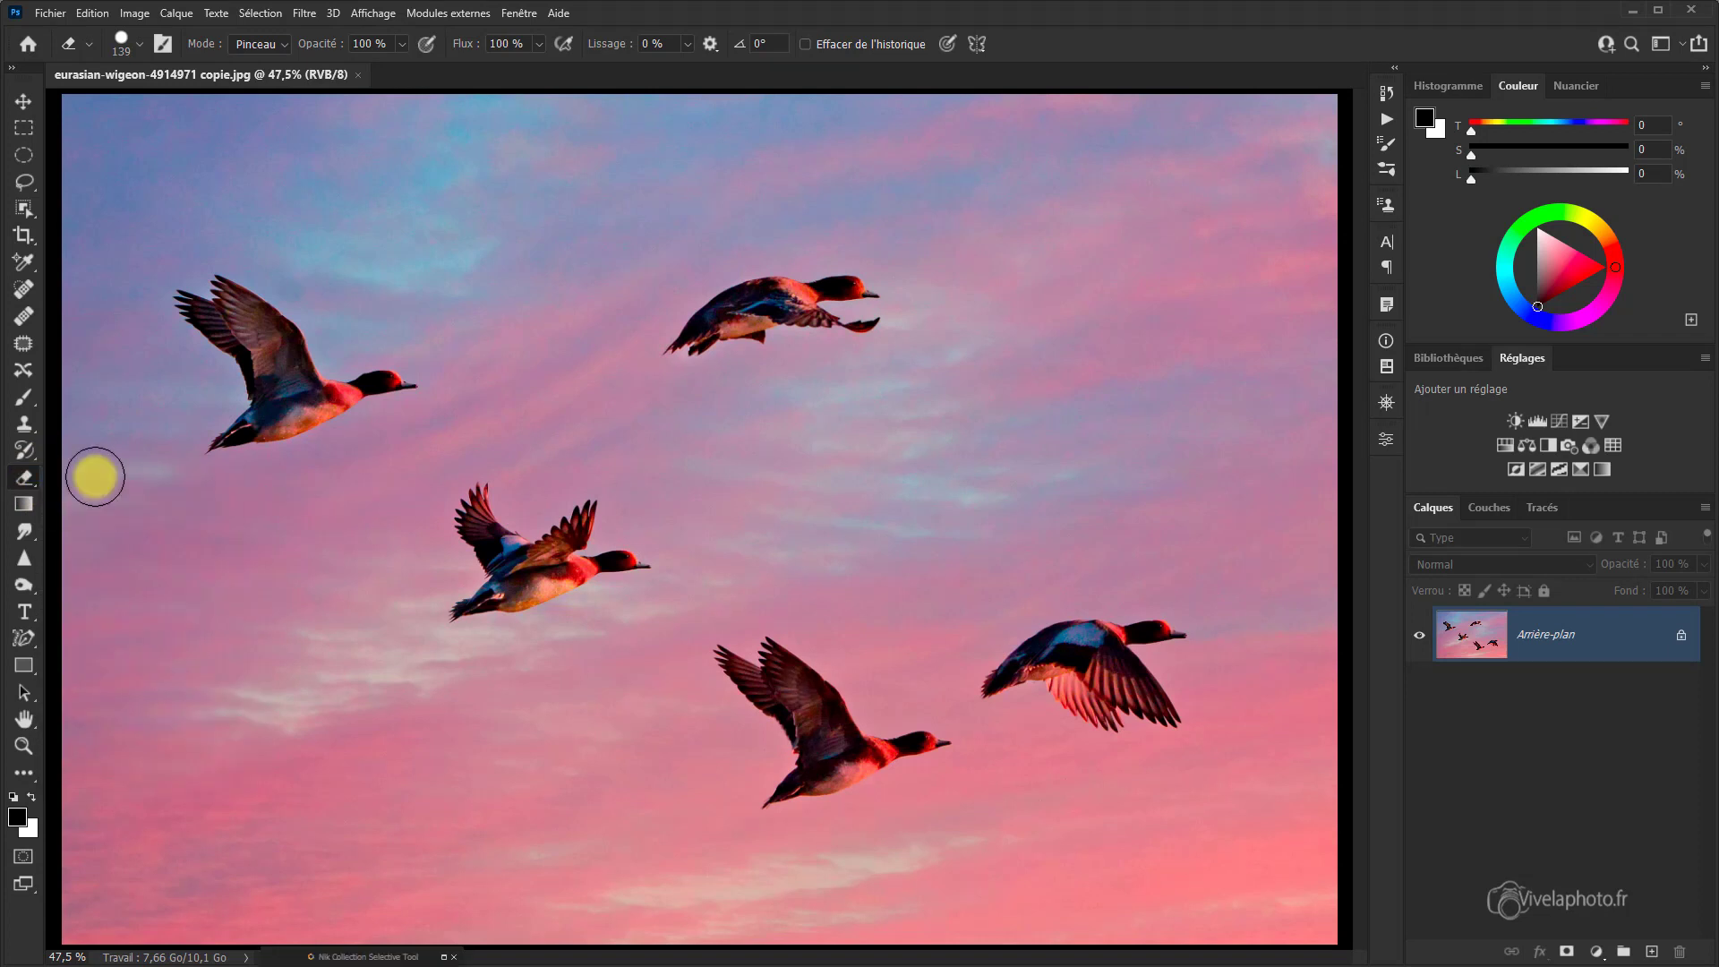
{"action": "key", "text": "e"}
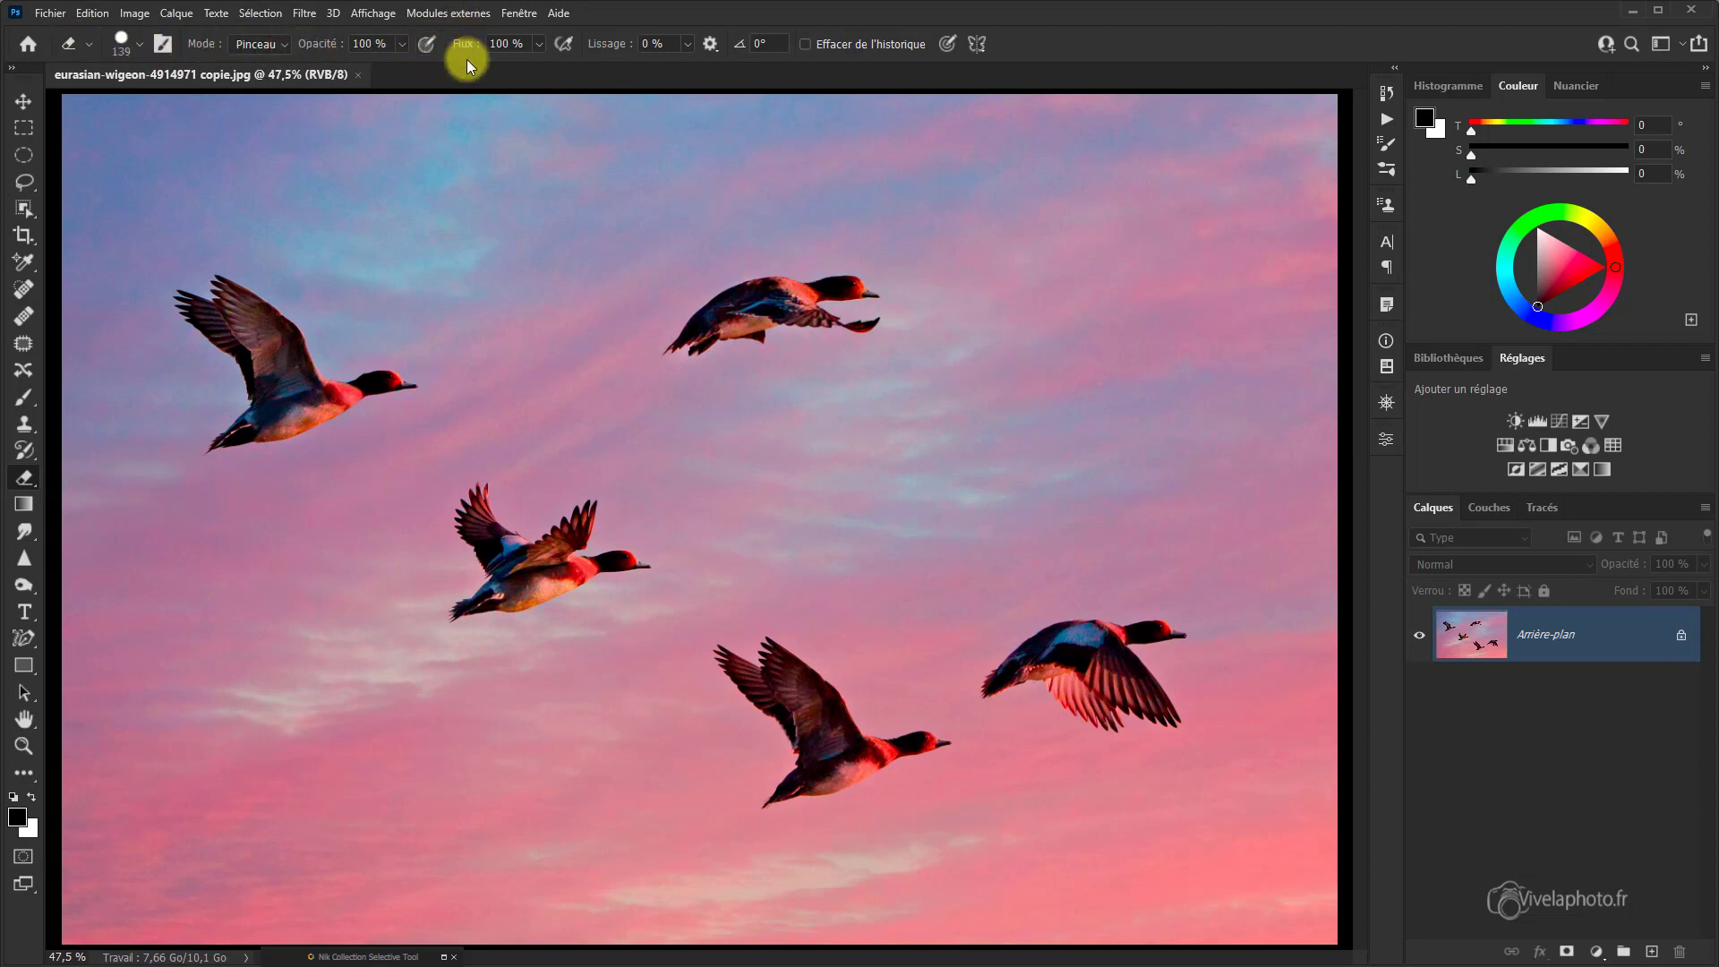
Step: Choose the Arrondi net brush tip for the eraser, with 139 px size and 100 % hardness
{"action": "left_click", "coordinate": [139, 47]}
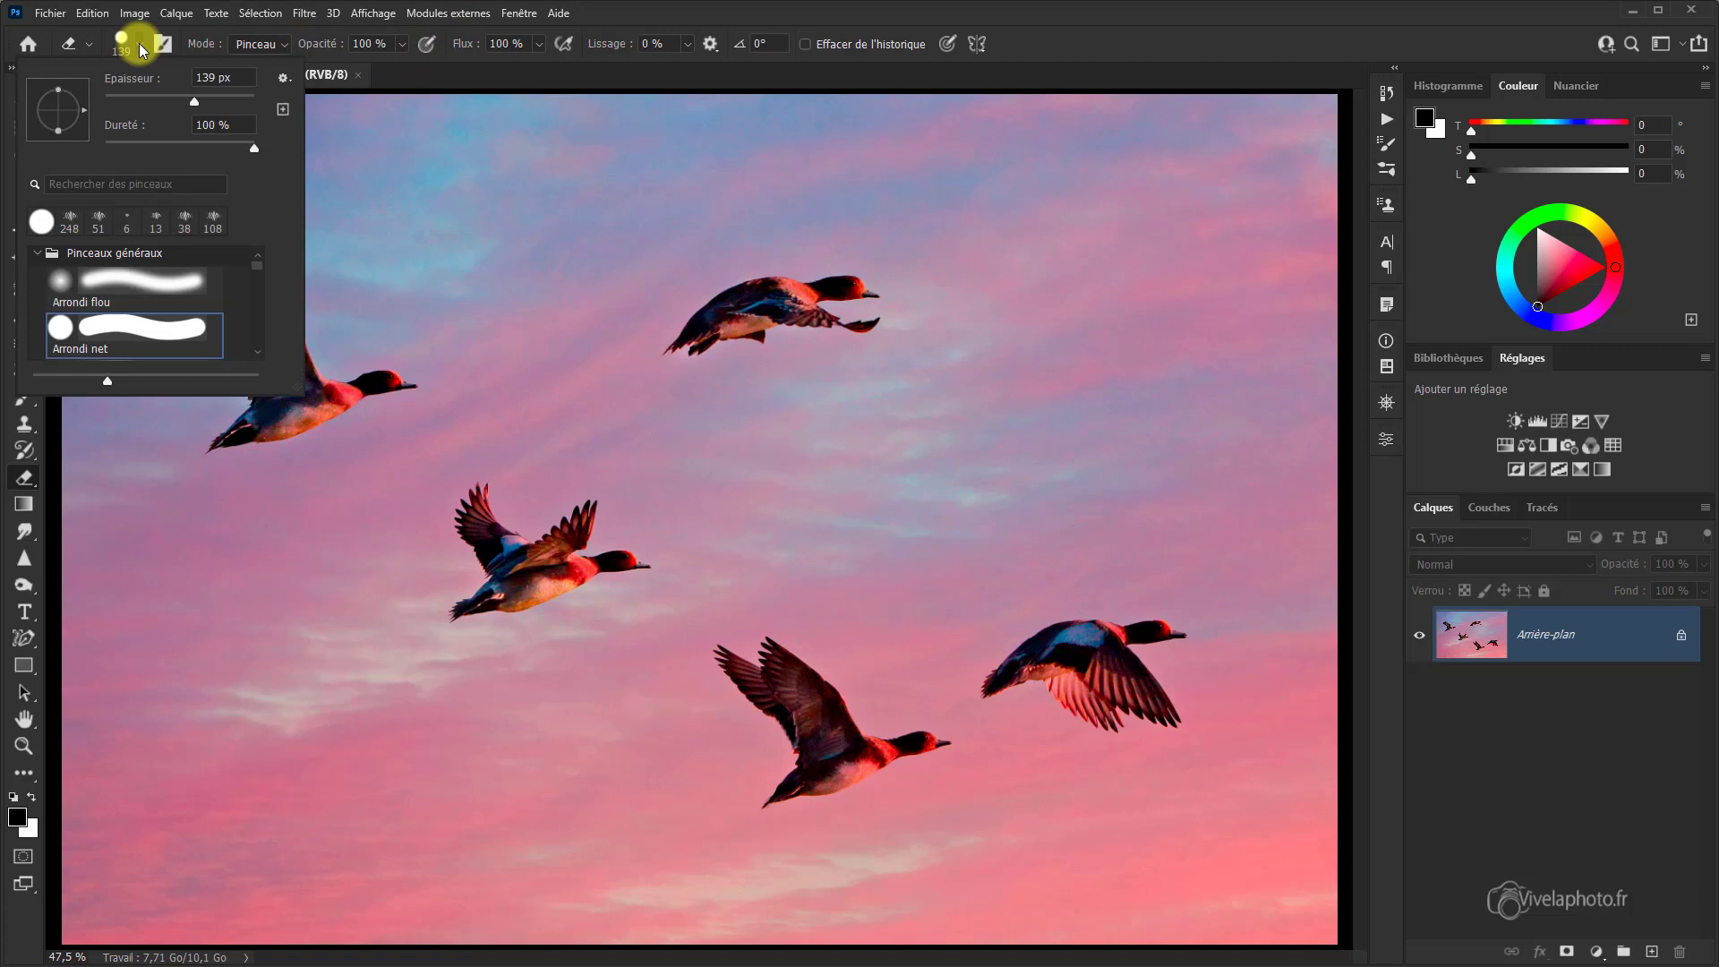
{"action": "left_click", "coordinate": [155, 331]}
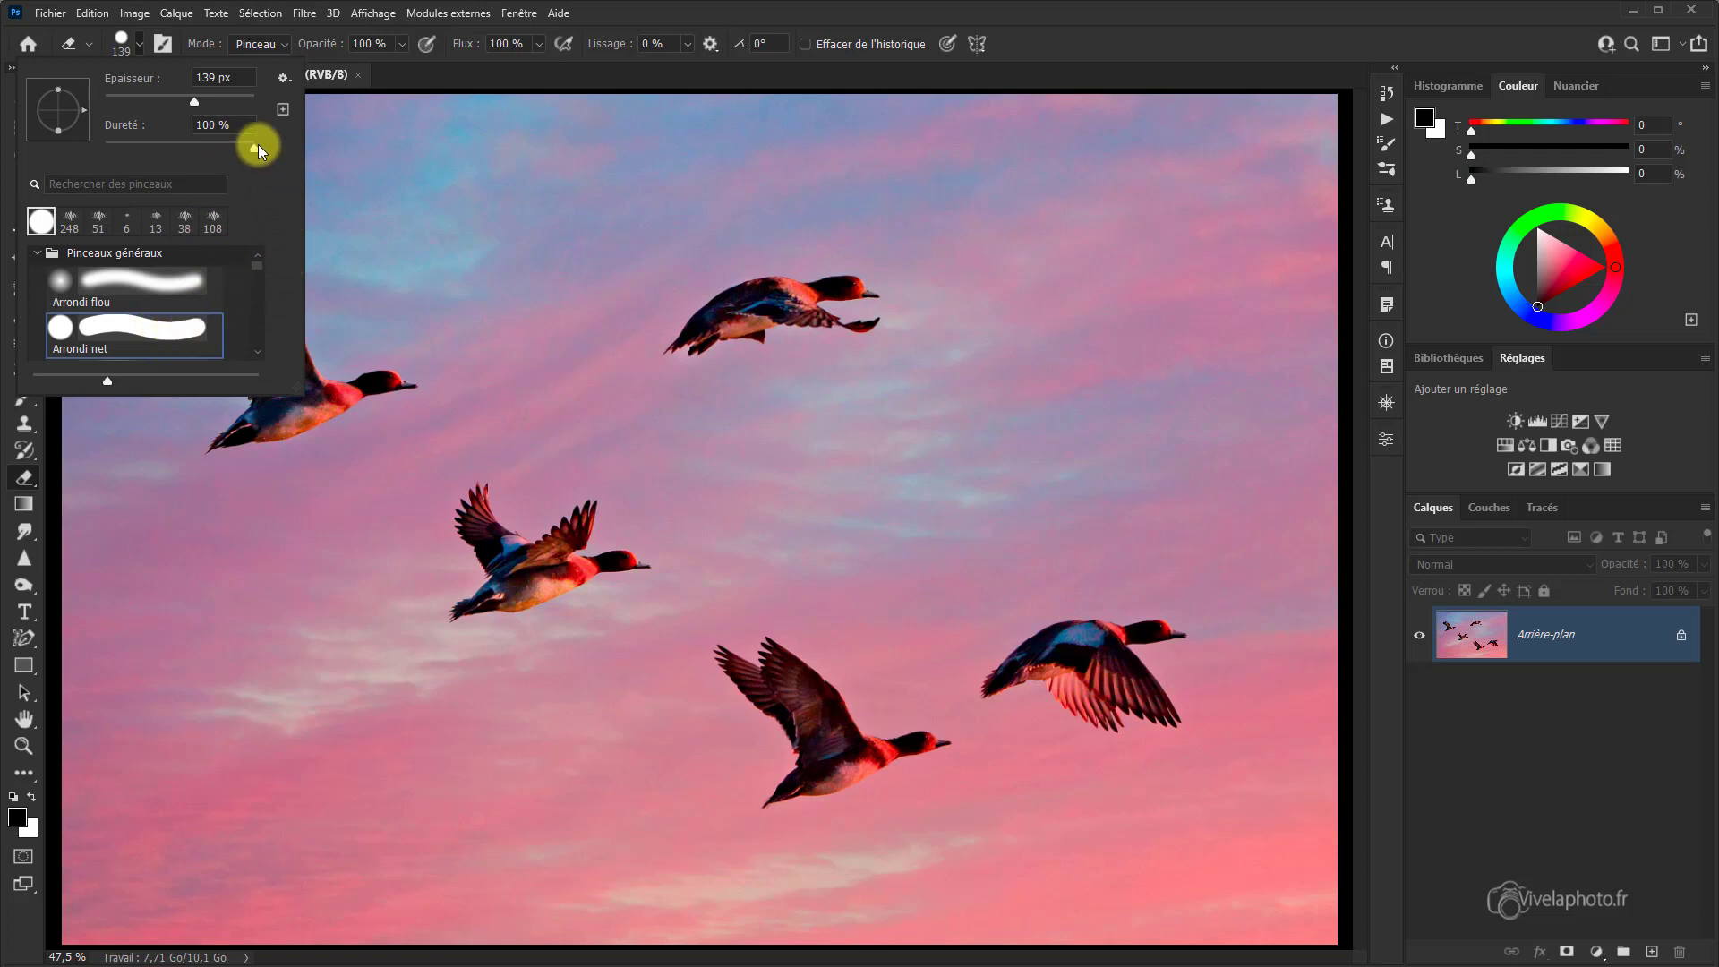
{"action": "left_click", "coordinate": [160, 44]}
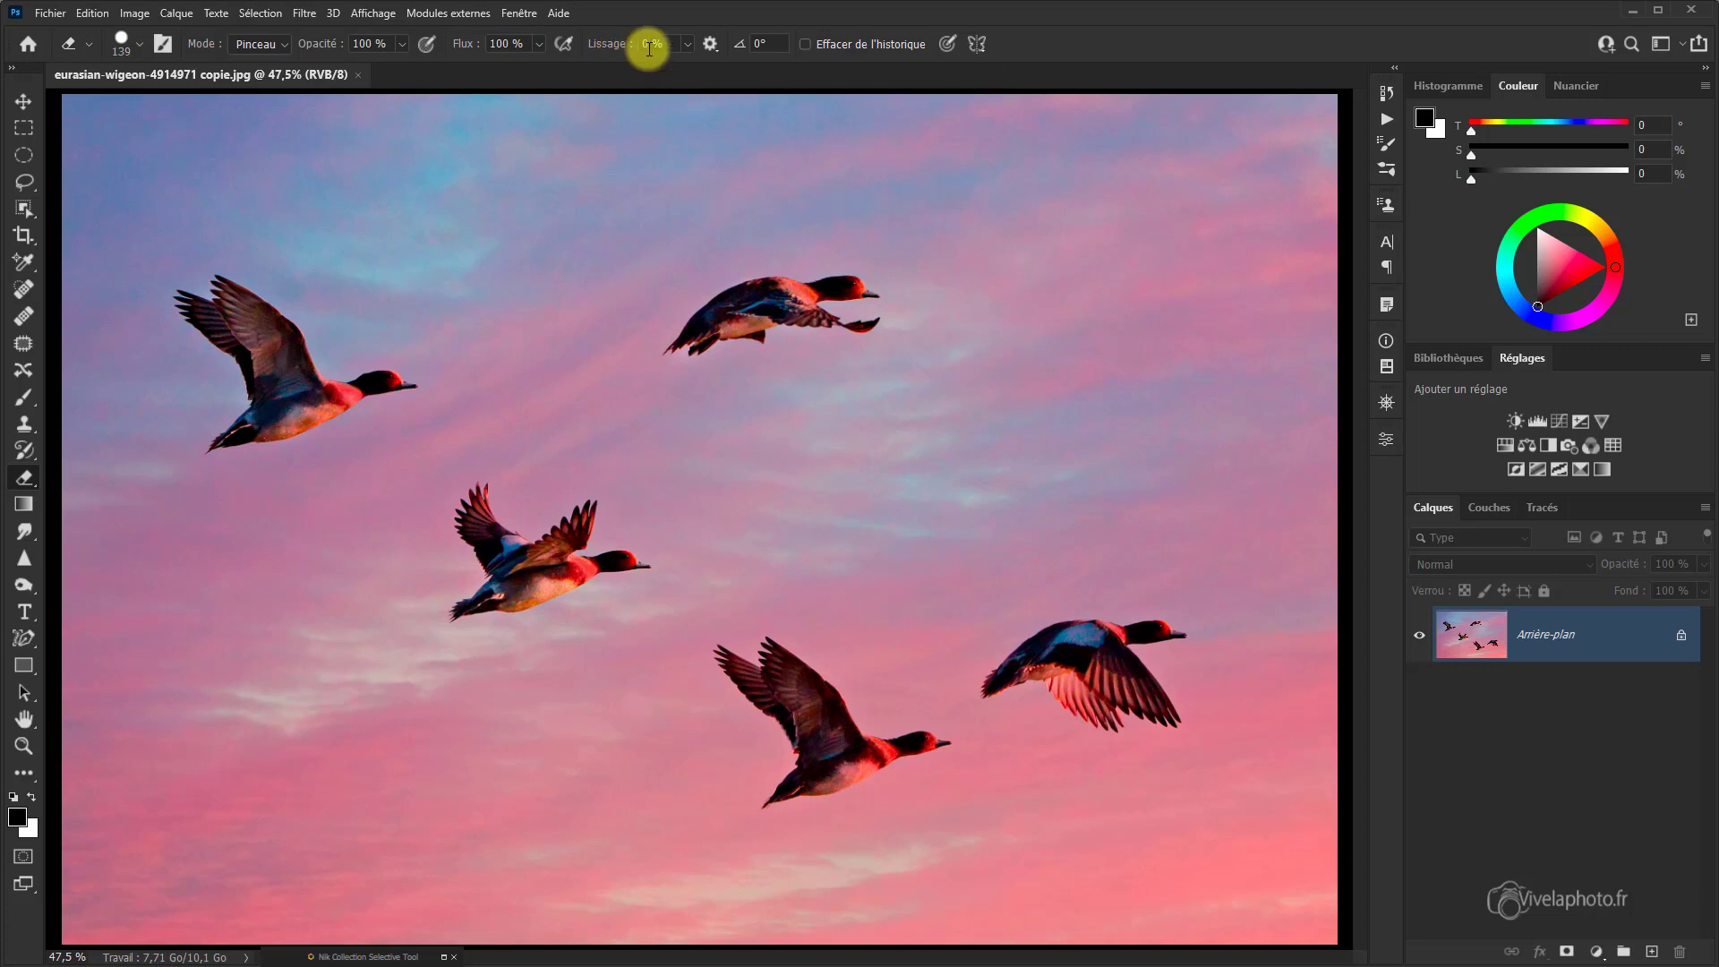
Step: Set the eraser's smoothing (Lissage) to 100 %
{"action": "left_click", "coordinate": [710, 45]}
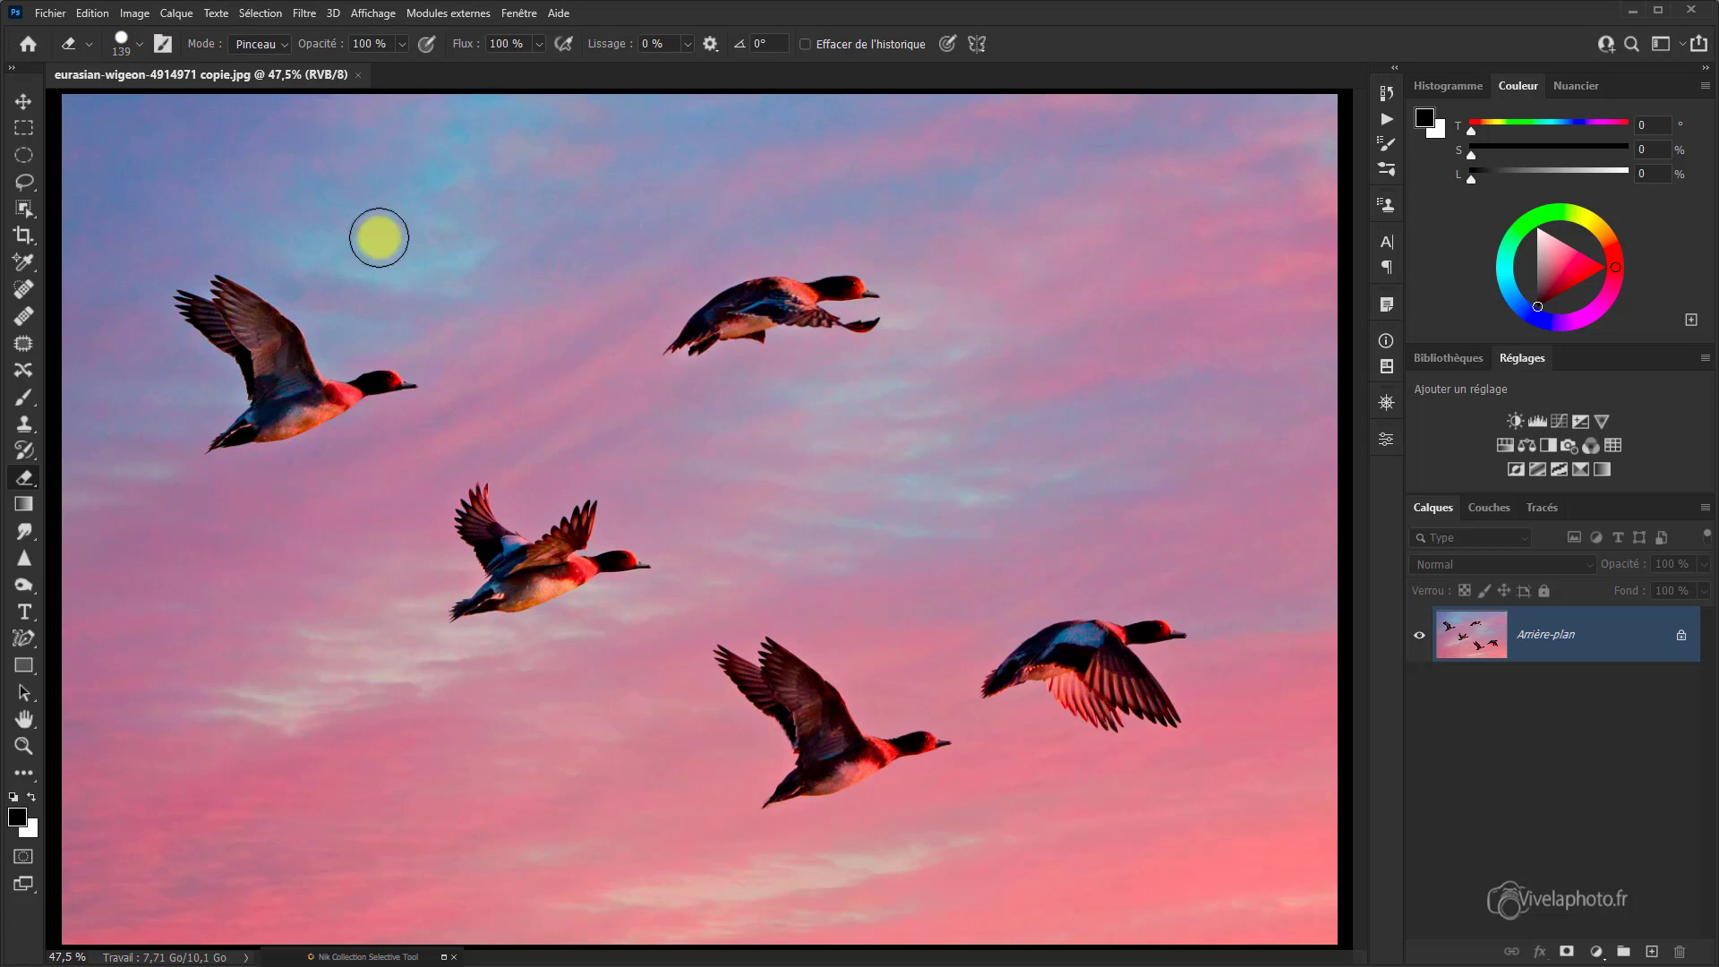
{"action": "right_click", "coordinate": [378, 237], "text": "alt"}
{"action": "left_click", "coordinate": [687, 43]}
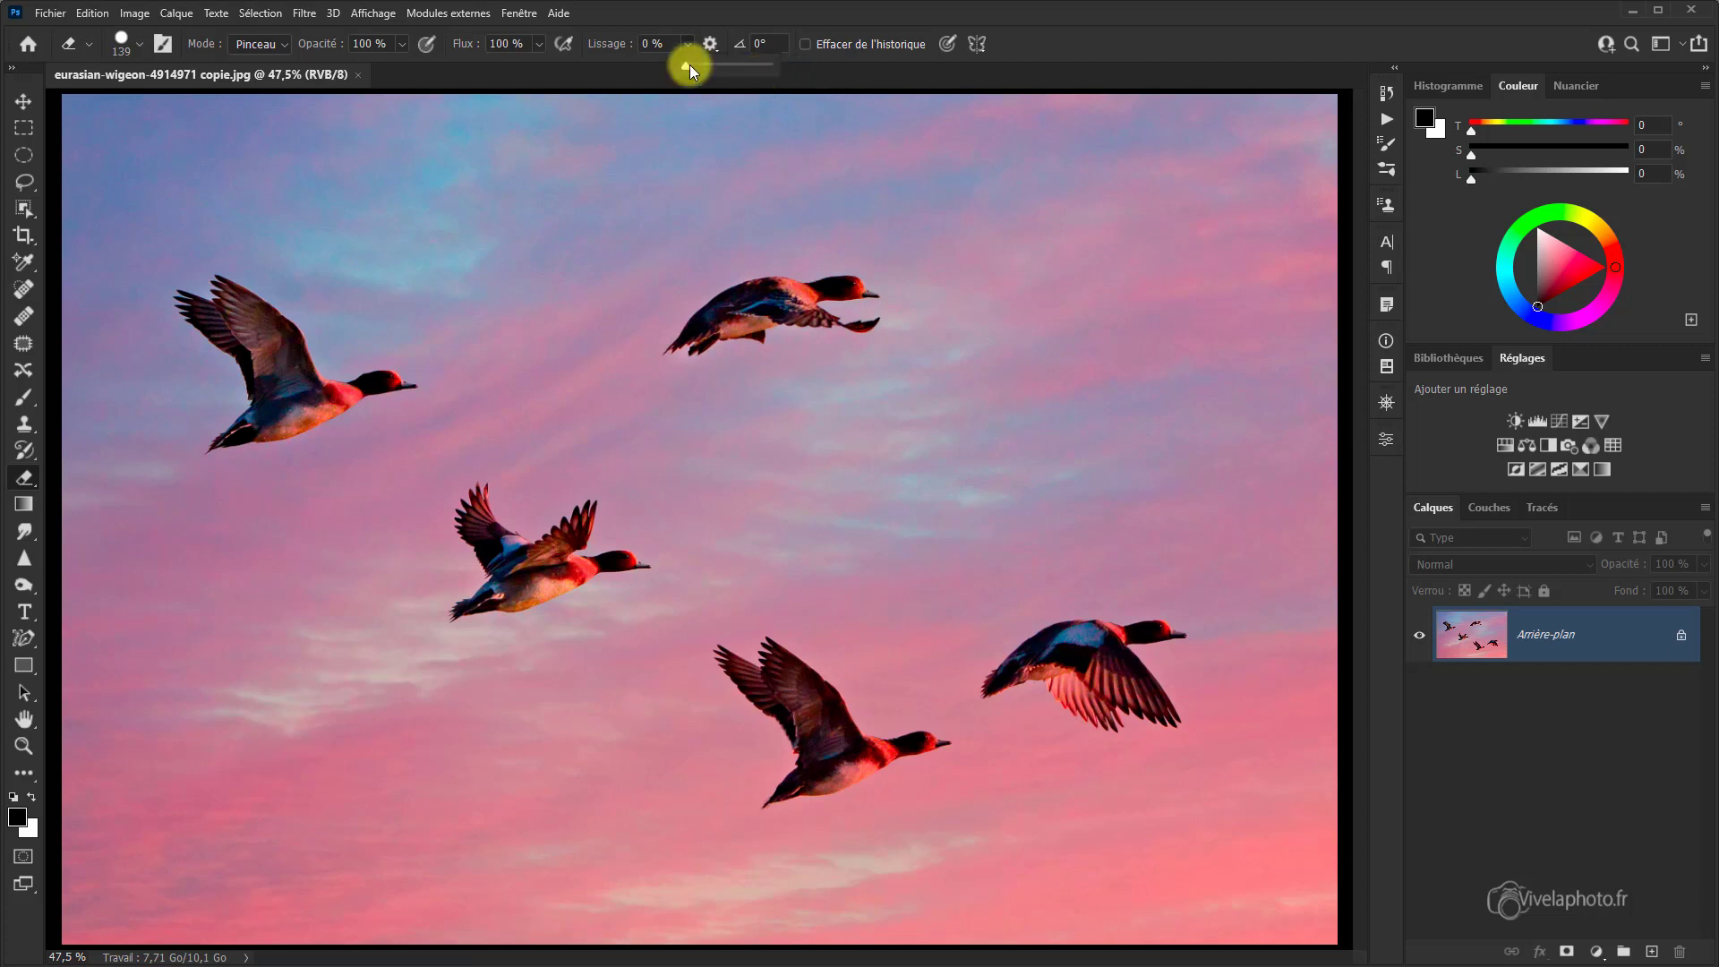
{"action": "left_click_drag", "start_coordinate": [684, 67], "coordinate": [800, 84]}
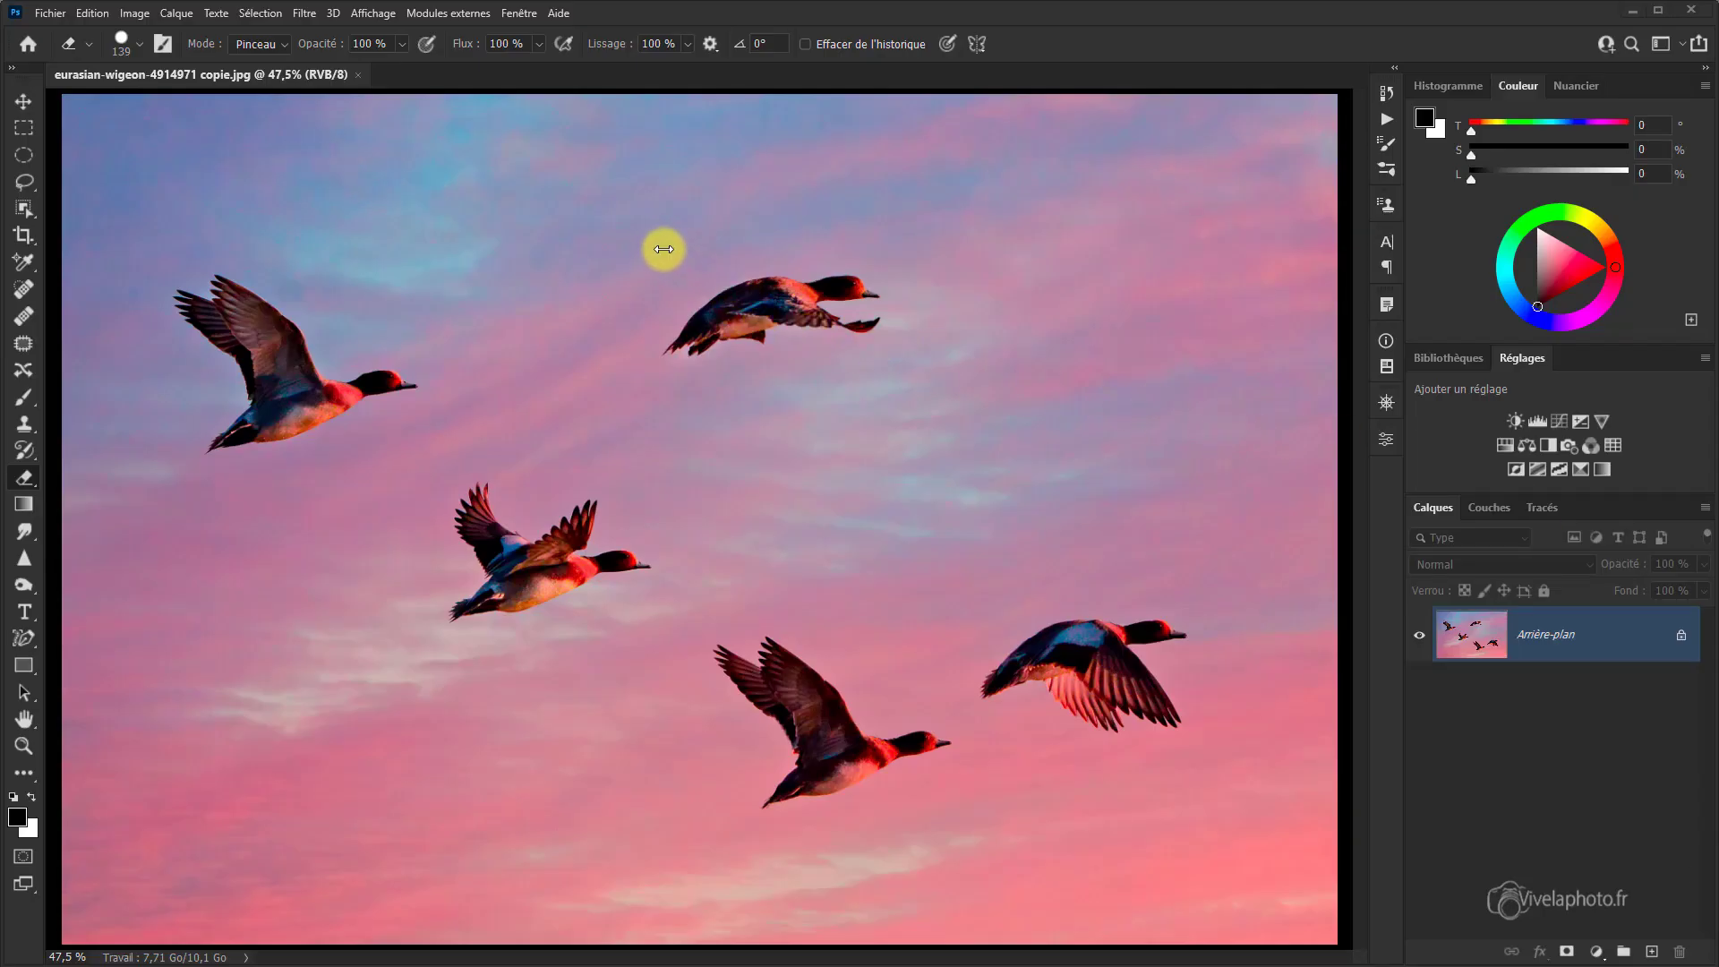
Step: Try the eraser in Carré mode and return it to Pinceau mode
{"action": "left_click", "coordinate": [285, 45]}
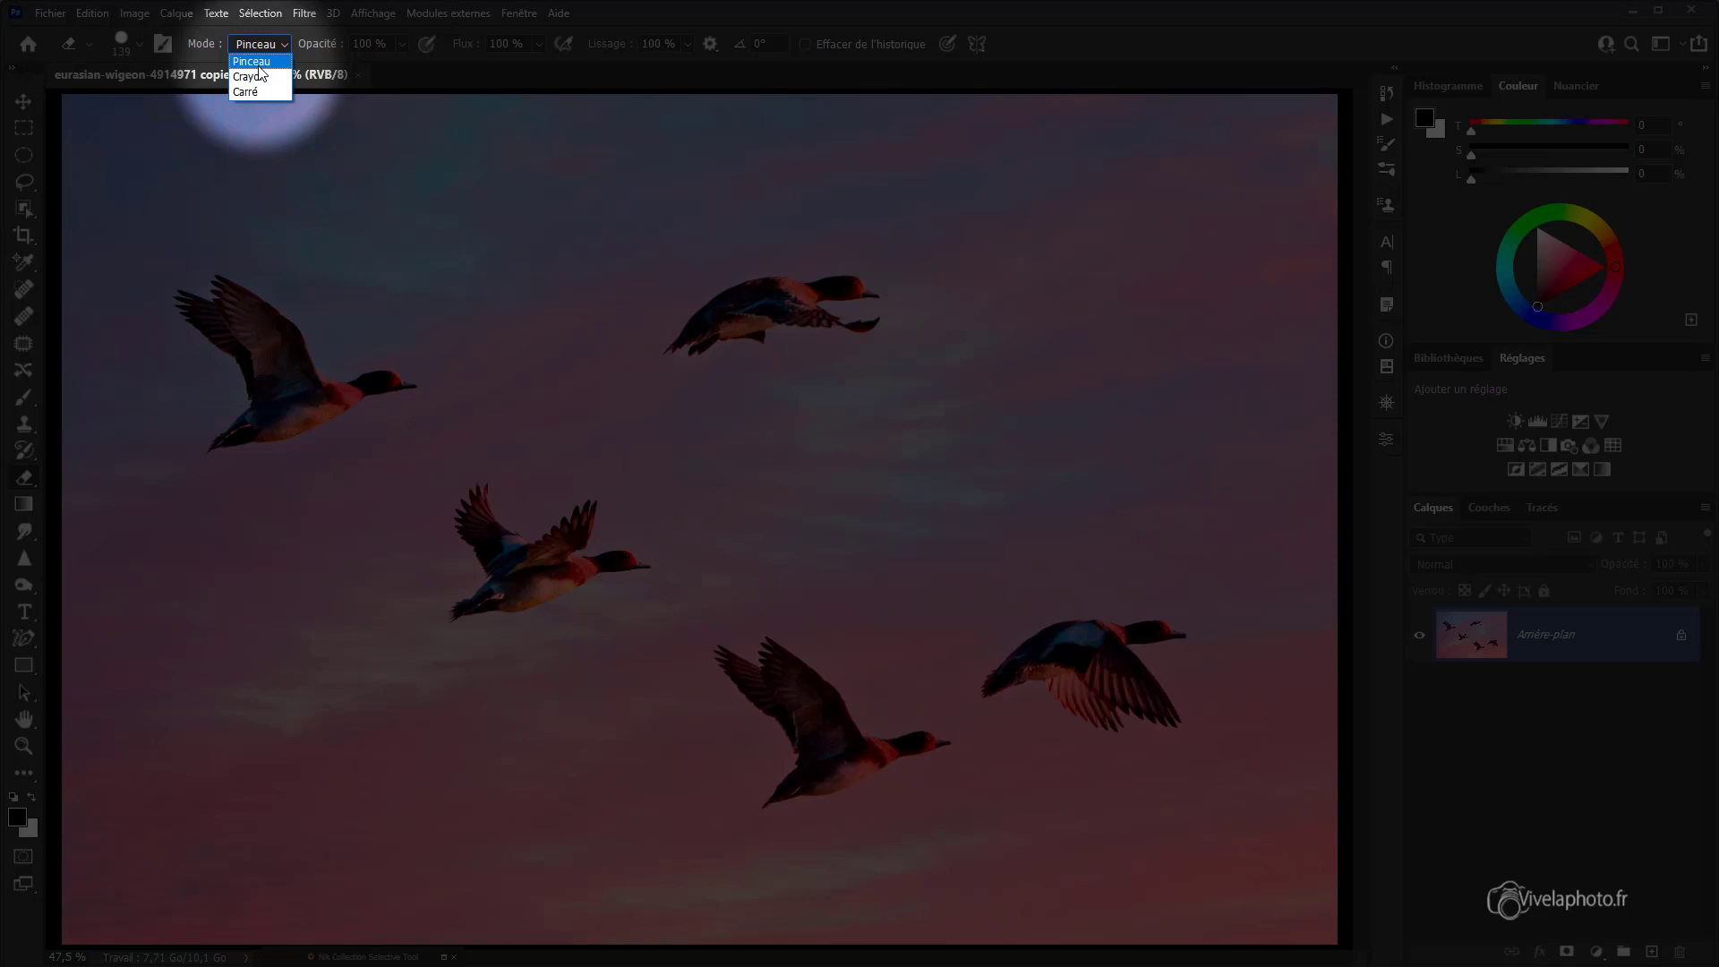
{"action": "left_click", "coordinate": [260, 76]}
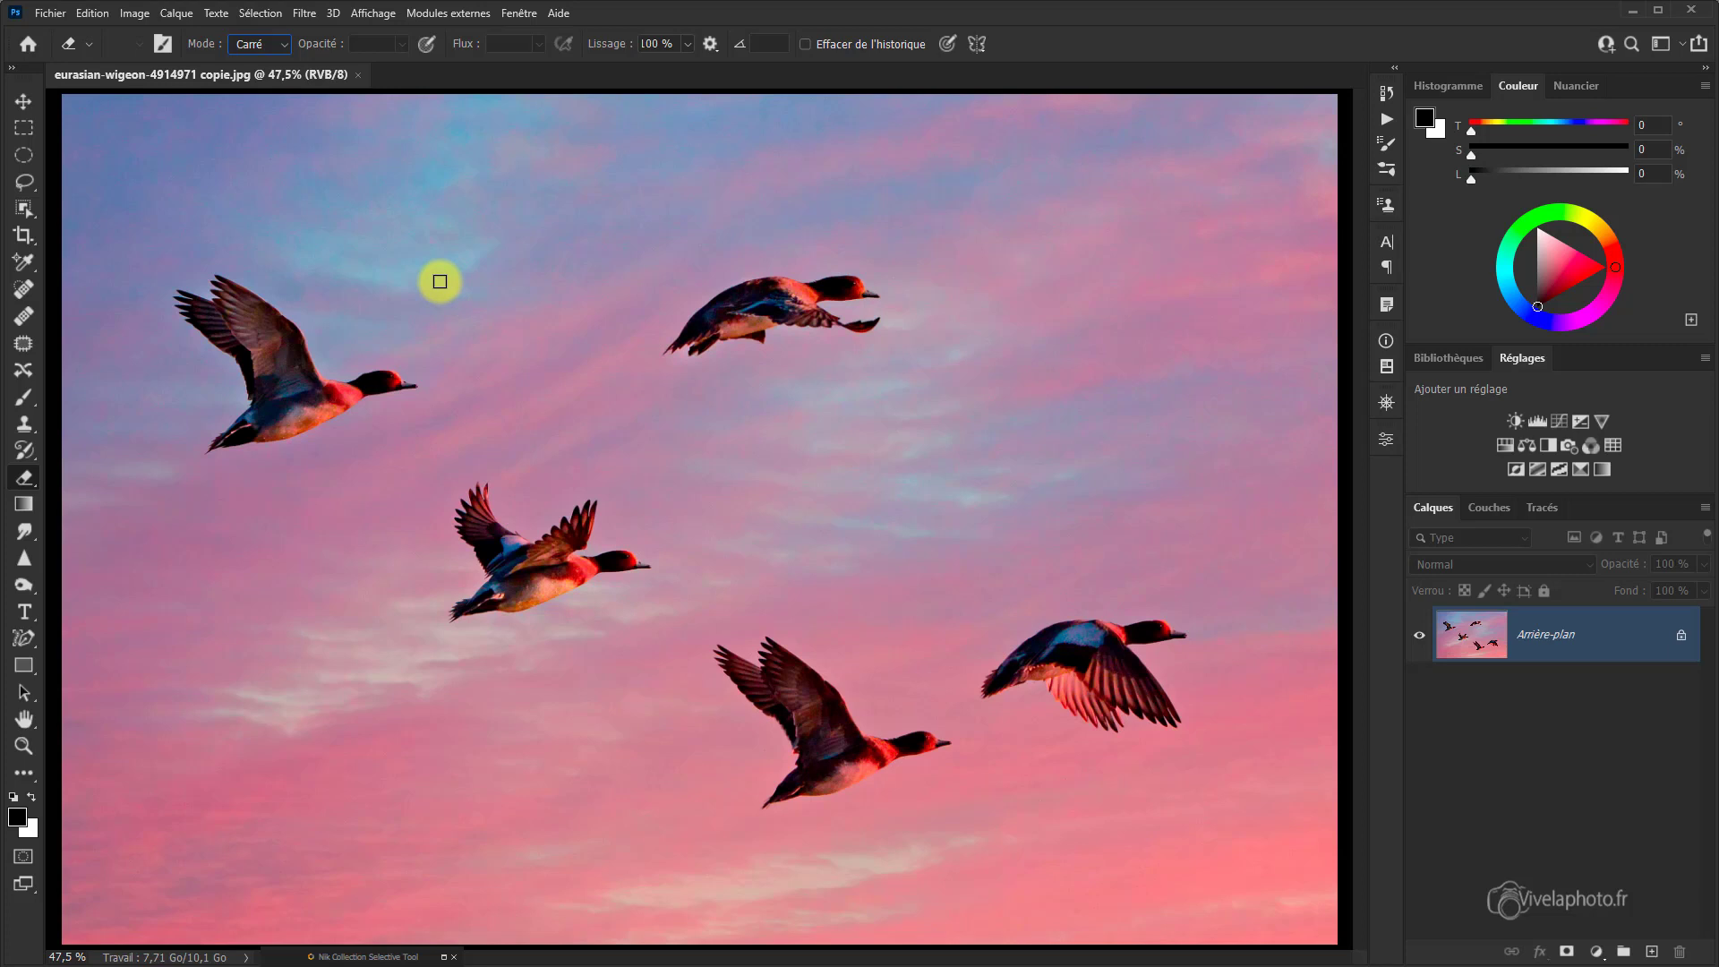
{"action": "left_click", "coordinate": [284, 47]}
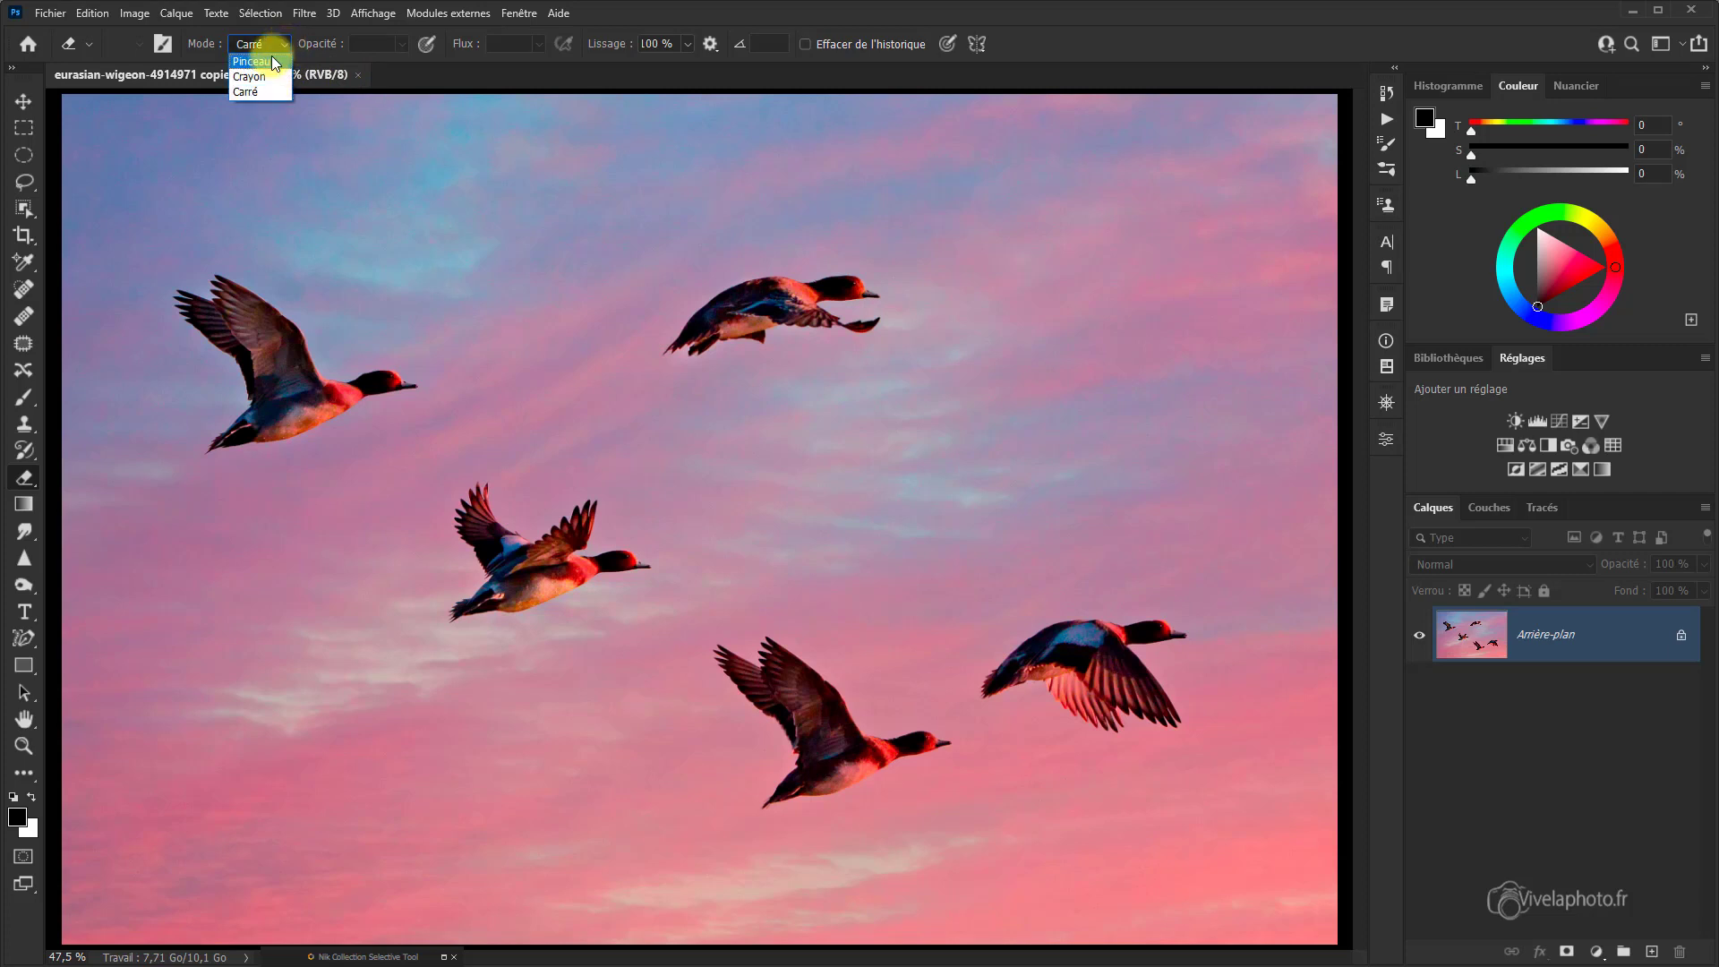
{"action": "left_click", "coordinate": [260, 61]}
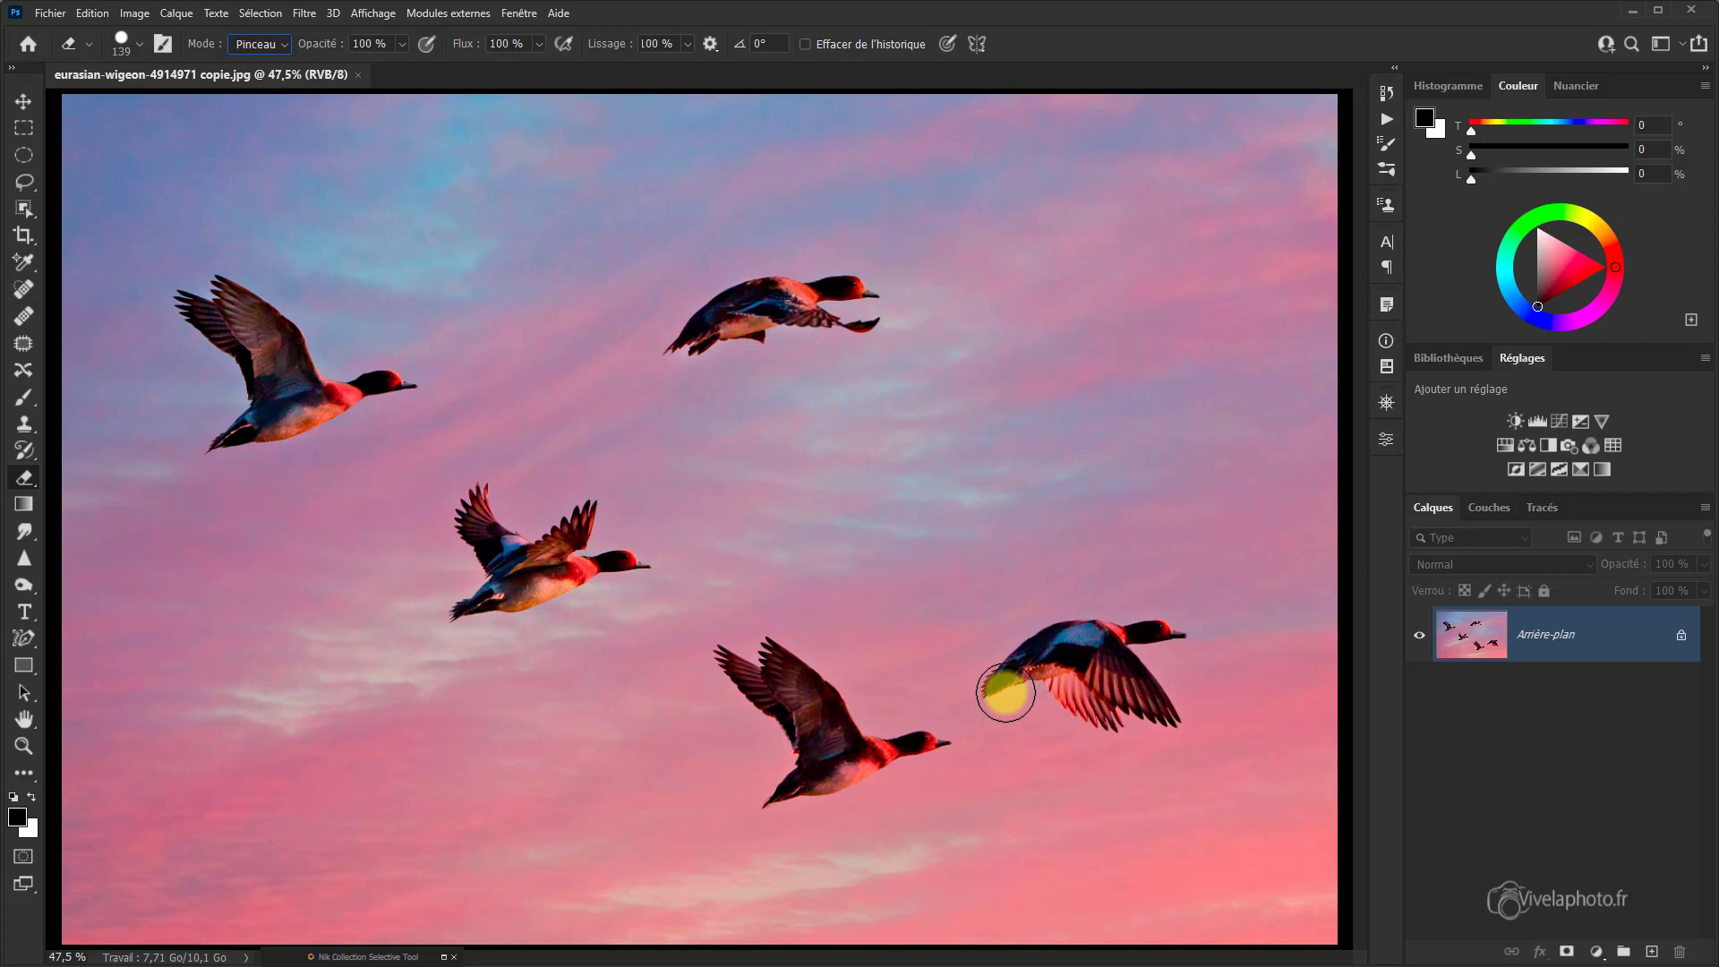
Step: Erase the lower-right duck on the locked Arrière-plan layer and undo the erasure
{"action": "mouse_move", "coordinate": [1006, 692]}
{"action": "left_mouse_down"}
{"action": "mouse_move", "coordinate": [1087, 632]}
{"action": "mouse_move", "coordinate": [1054, 632]}
{"action": "mouse_move", "coordinate": [1034, 652]}
{"action": "mouse_move", "coordinate": [1170, 630]}
{"action": "mouse_move", "coordinate": [1184, 647]}
{"action": "mouse_move", "coordinate": [1072, 673]}
{"action": "mouse_move", "coordinate": [1063, 700]}
{"action": "mouse_move", "coordinate": [1091, 725]}
{"action": "mouse_move", "coordinate": [1163, 725]}
{"action": "mouse_move", "coordinate": [1173, 706]}
{"action": "mouse_move", "coordinate": [1117, 691]}
{"action": "left_mouse_up"}
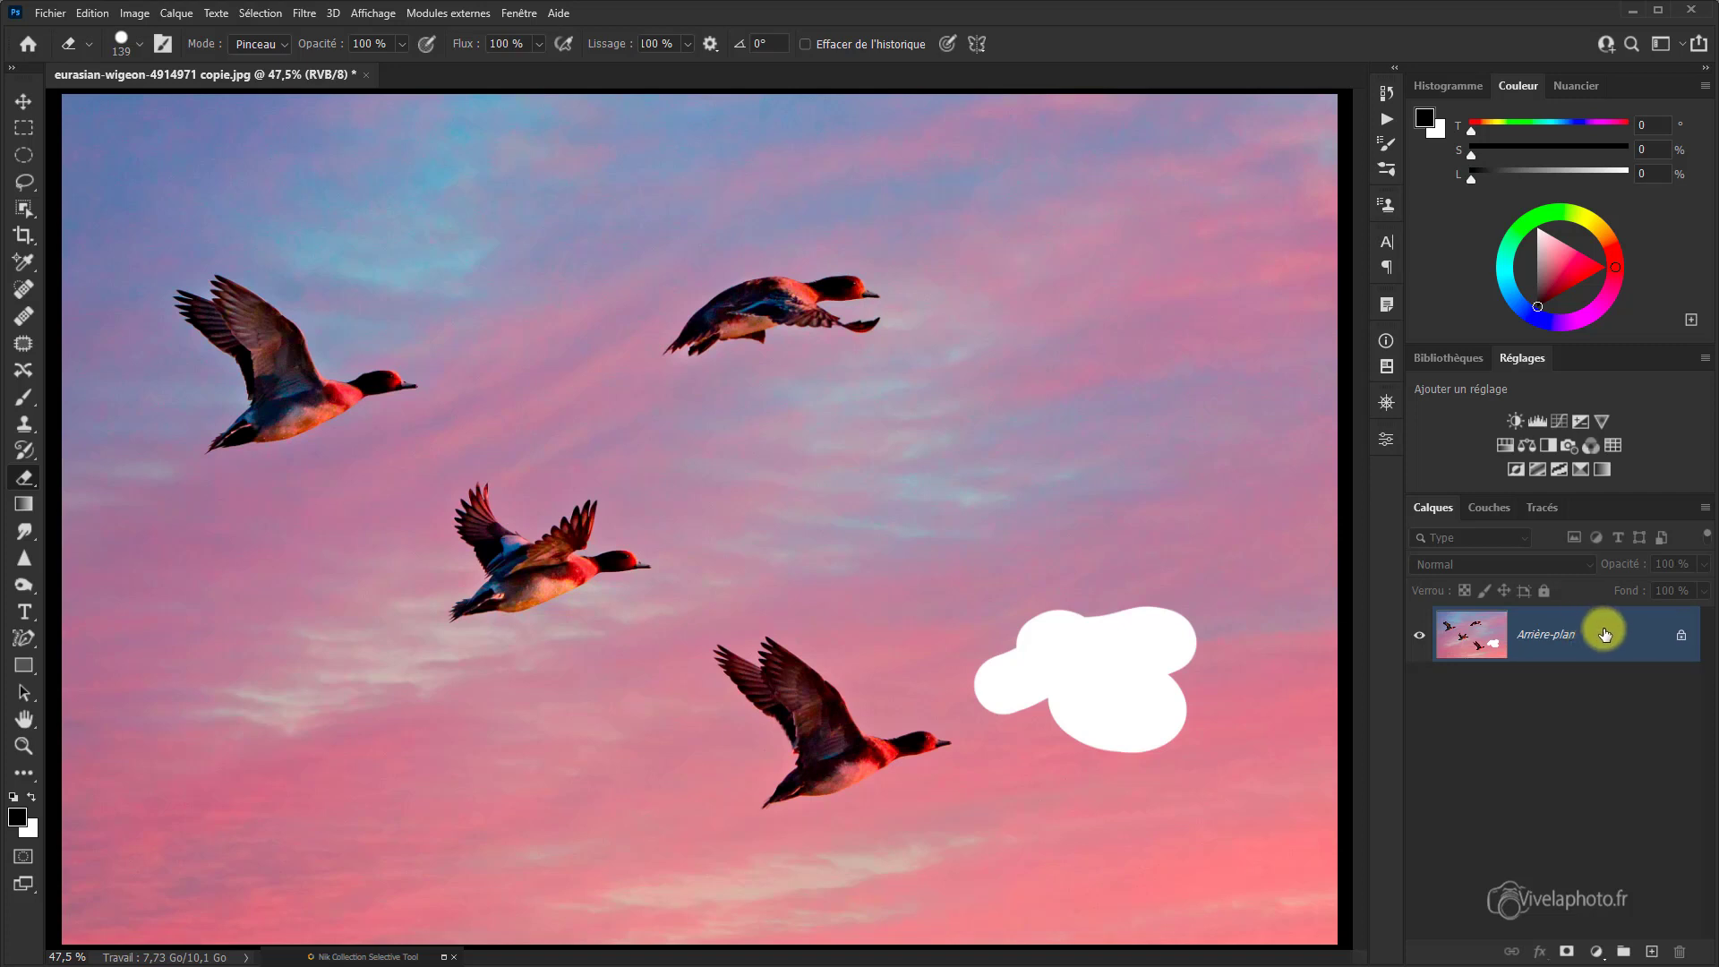
{"action": "key", "text": "ctrl+z"}
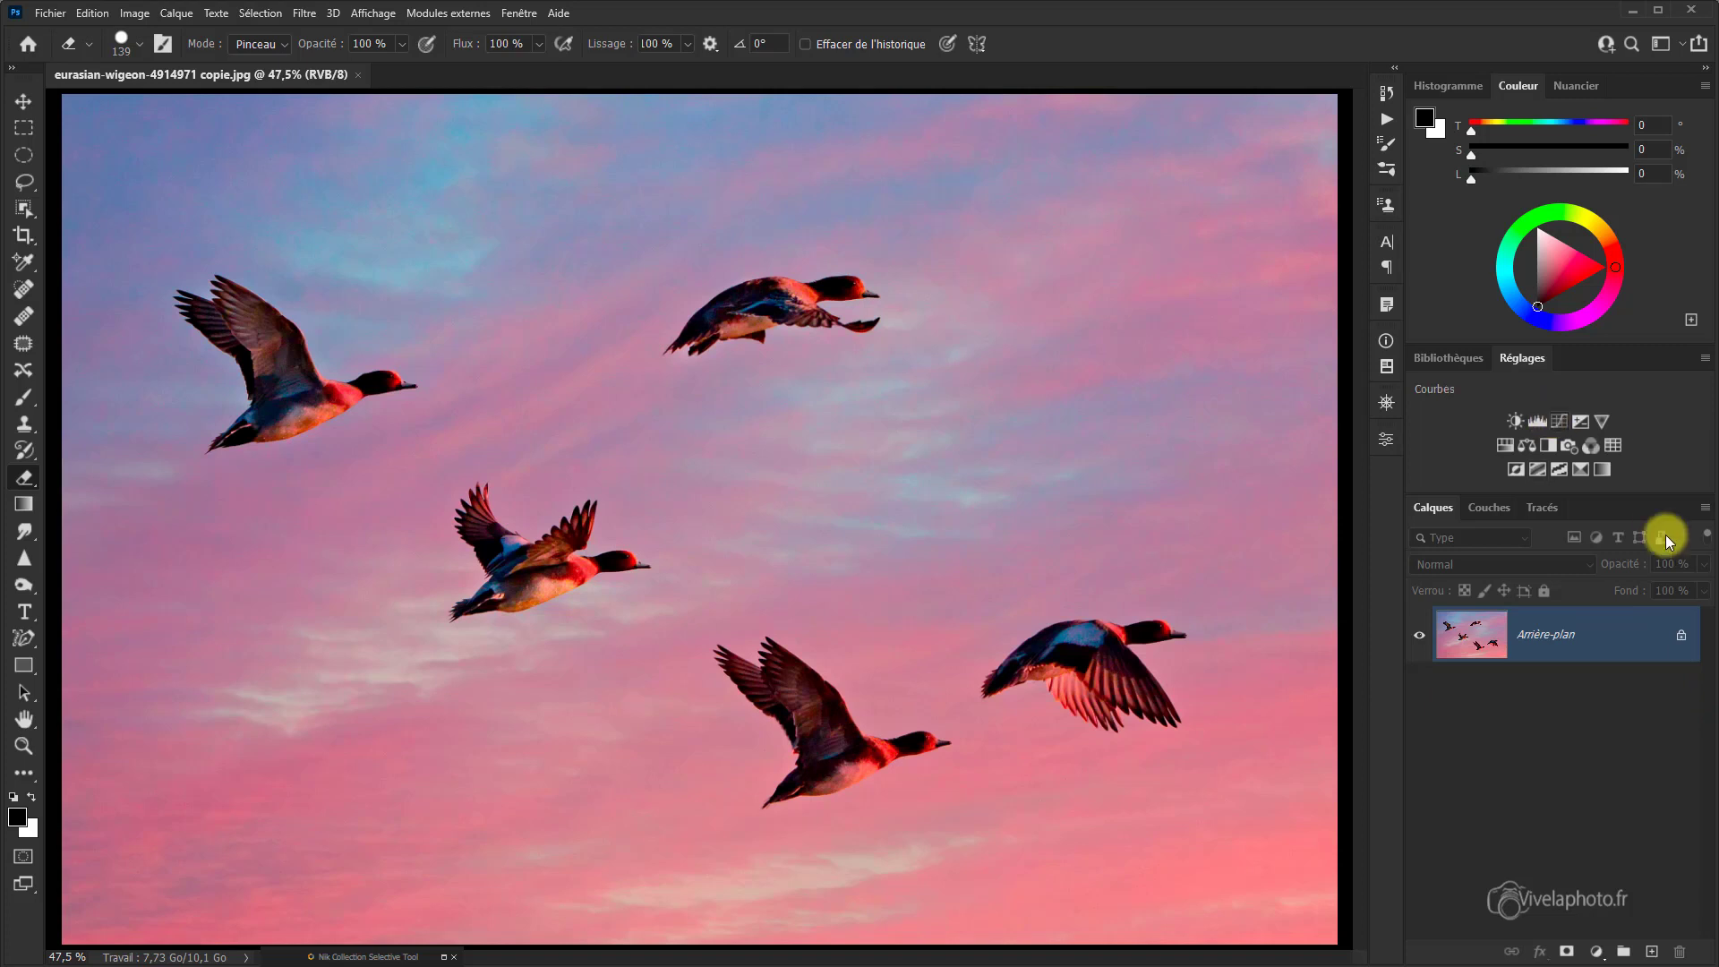
Step: Try erasing the lower-right duck on the unlocked background layer, and revert the image to its opening state in the history
{"action": "left_click", "coordinate": [1681, 638]}
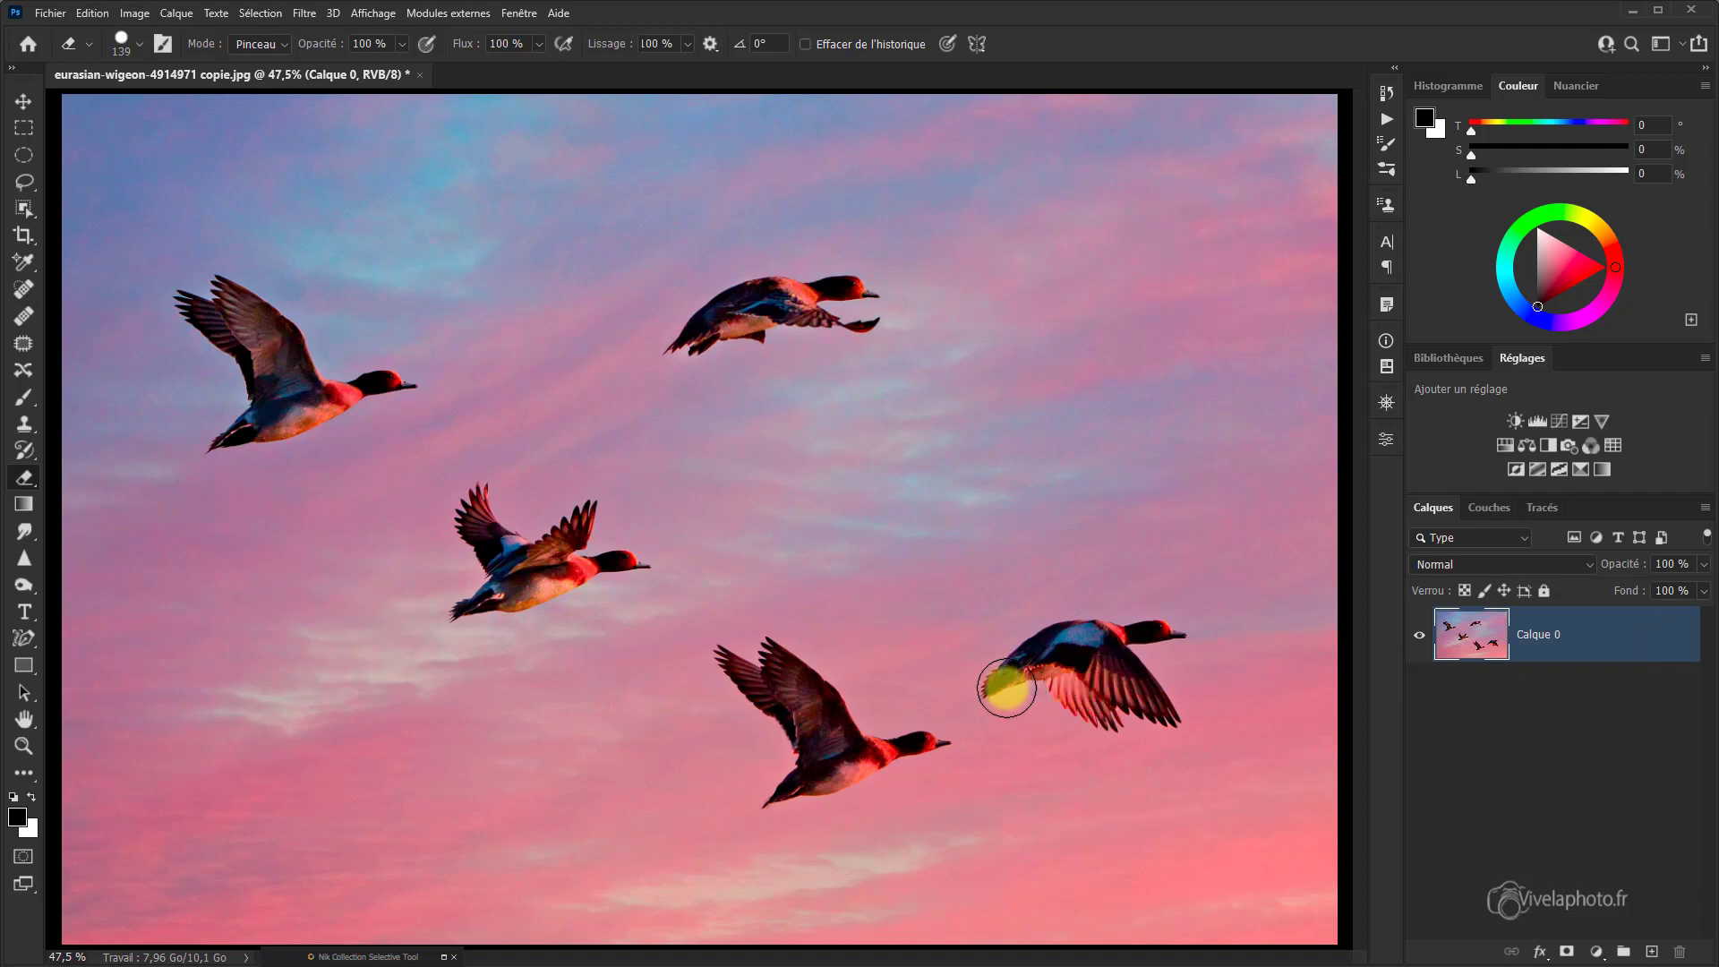
{"action": "mouse_move", "coordinate": [1006, 687]}
{"action": "left_mouse_down"}
{"action": "mouse_move", "coordinate": [1060, 635]}
{"action": "mouse_move", "coordinate": [1135, 614]}
{"action": "mouse_move", "coordinate": [1174, 629]}
{"action": "mouse_move", "coordinate": [1180, 701]}
{"action": "mouse_move", "coordinate": [1146, 705]}
{"action": "mouse_move", "coordinate": [1085, 673]}
{"action": "mouse_move", "coordinate": [1081, 705]}
{"action": "mouse_move", "coordinate": [1113, 725]}
{"action": "mouse_move", "coordinate": [1056, 690]}
{"action": "mouse_move", "coordinate": [1185, 712]}
{"action": "mouse_move", "coordinate": [1176, 727]}
{"action": "left_mouse_up"}
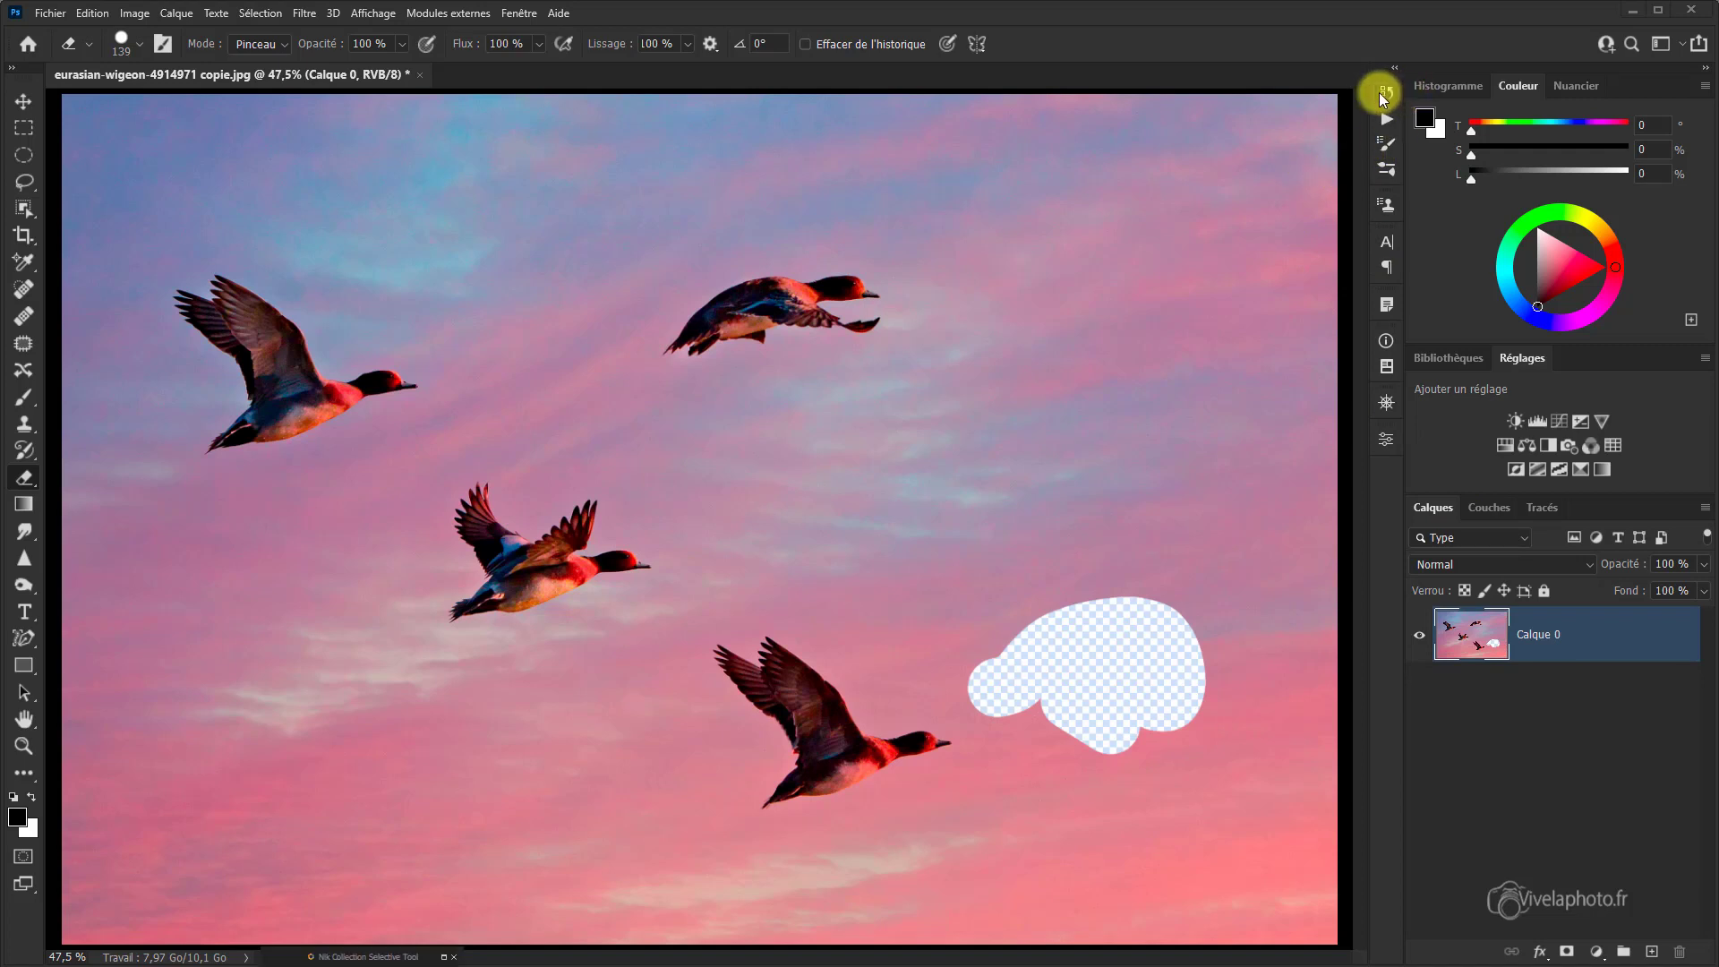
{"action": "left_click", "coordinate": [1383, 94]}
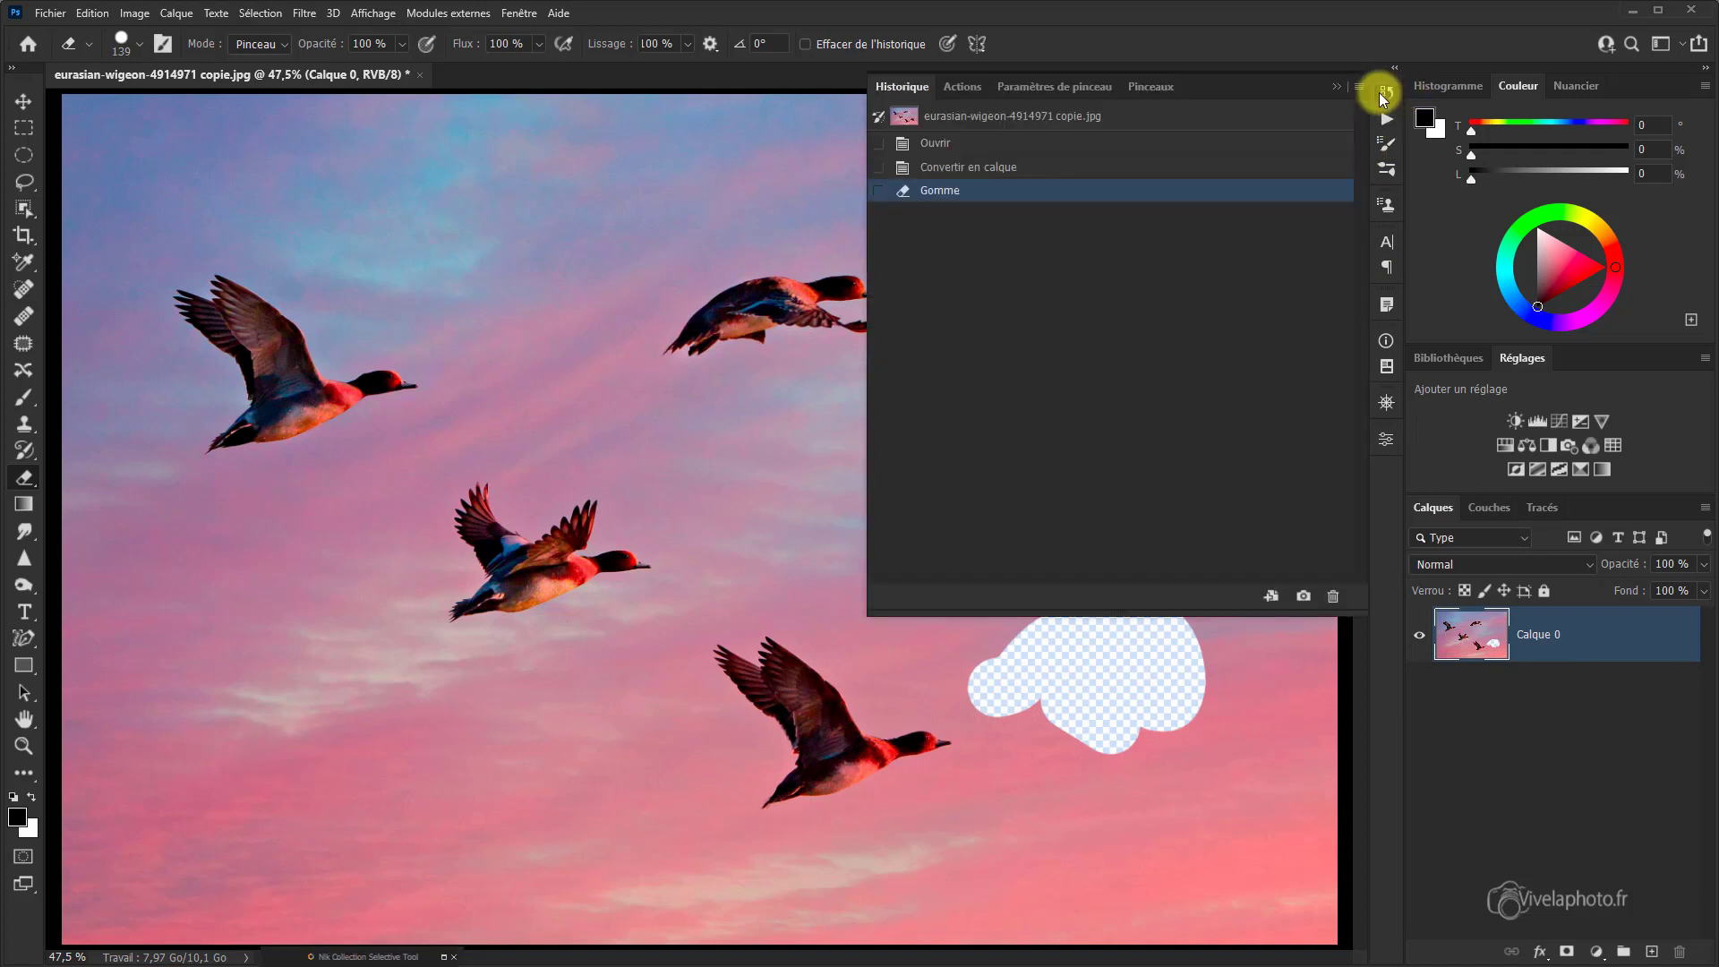
{"action": "left_click", "coordinate": [1005, 118]}
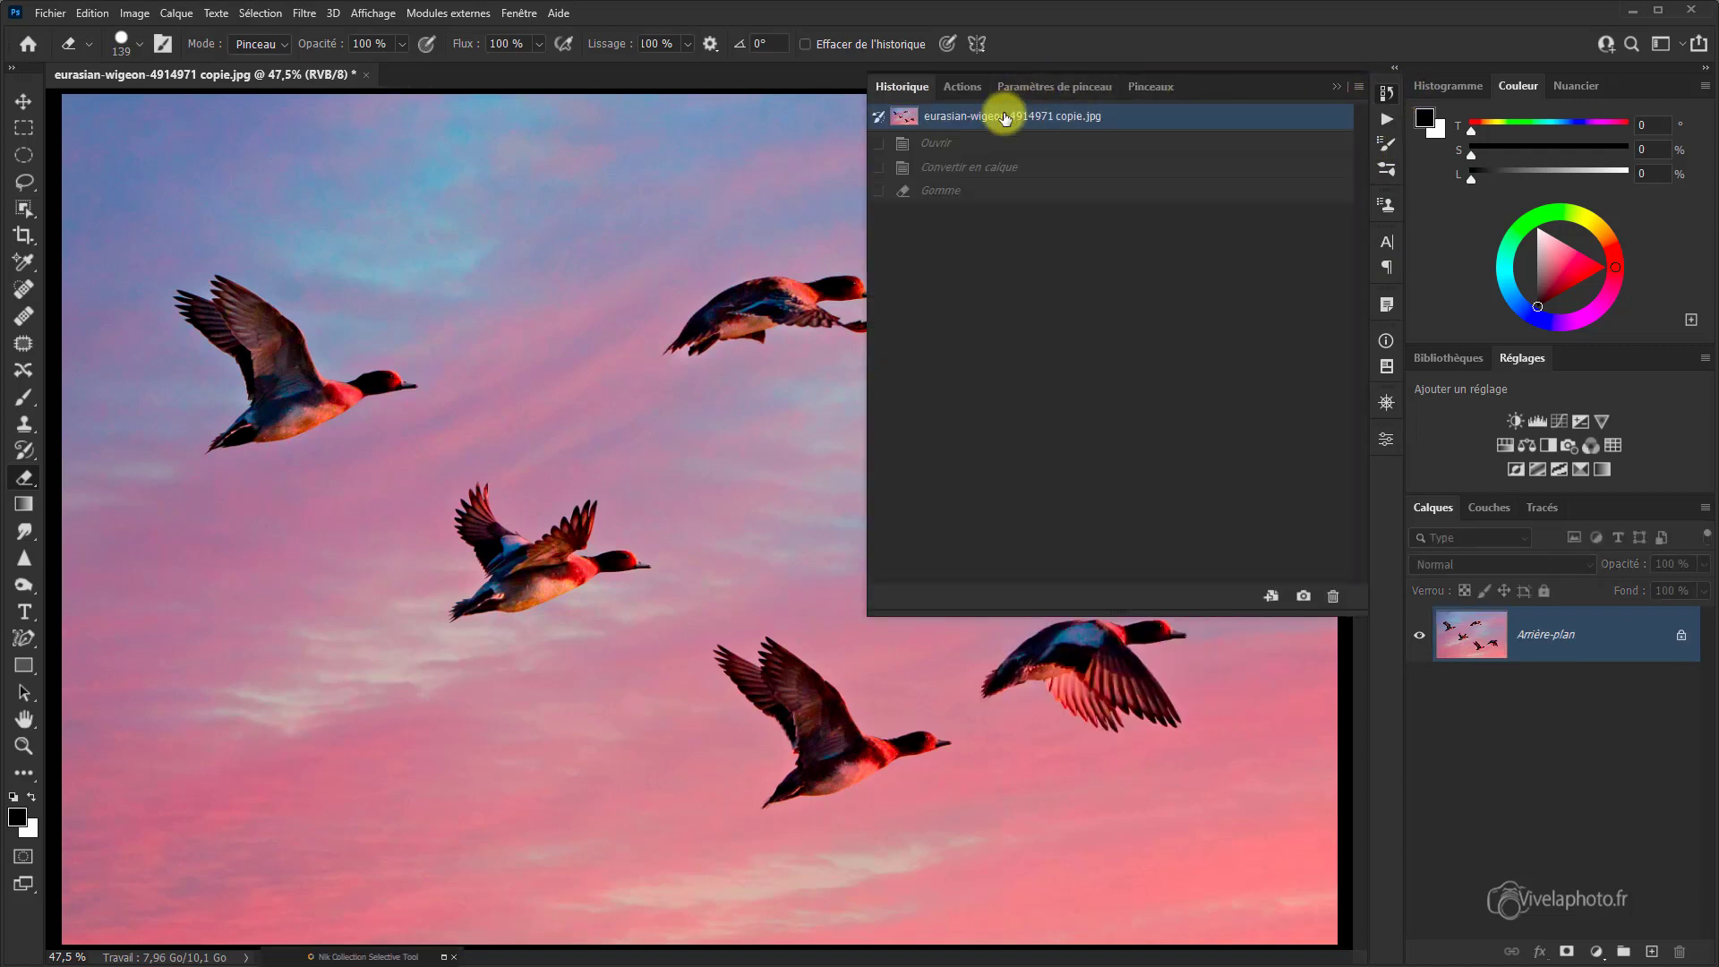
{"action": "left_click", "coordinate": [1334, 86]}
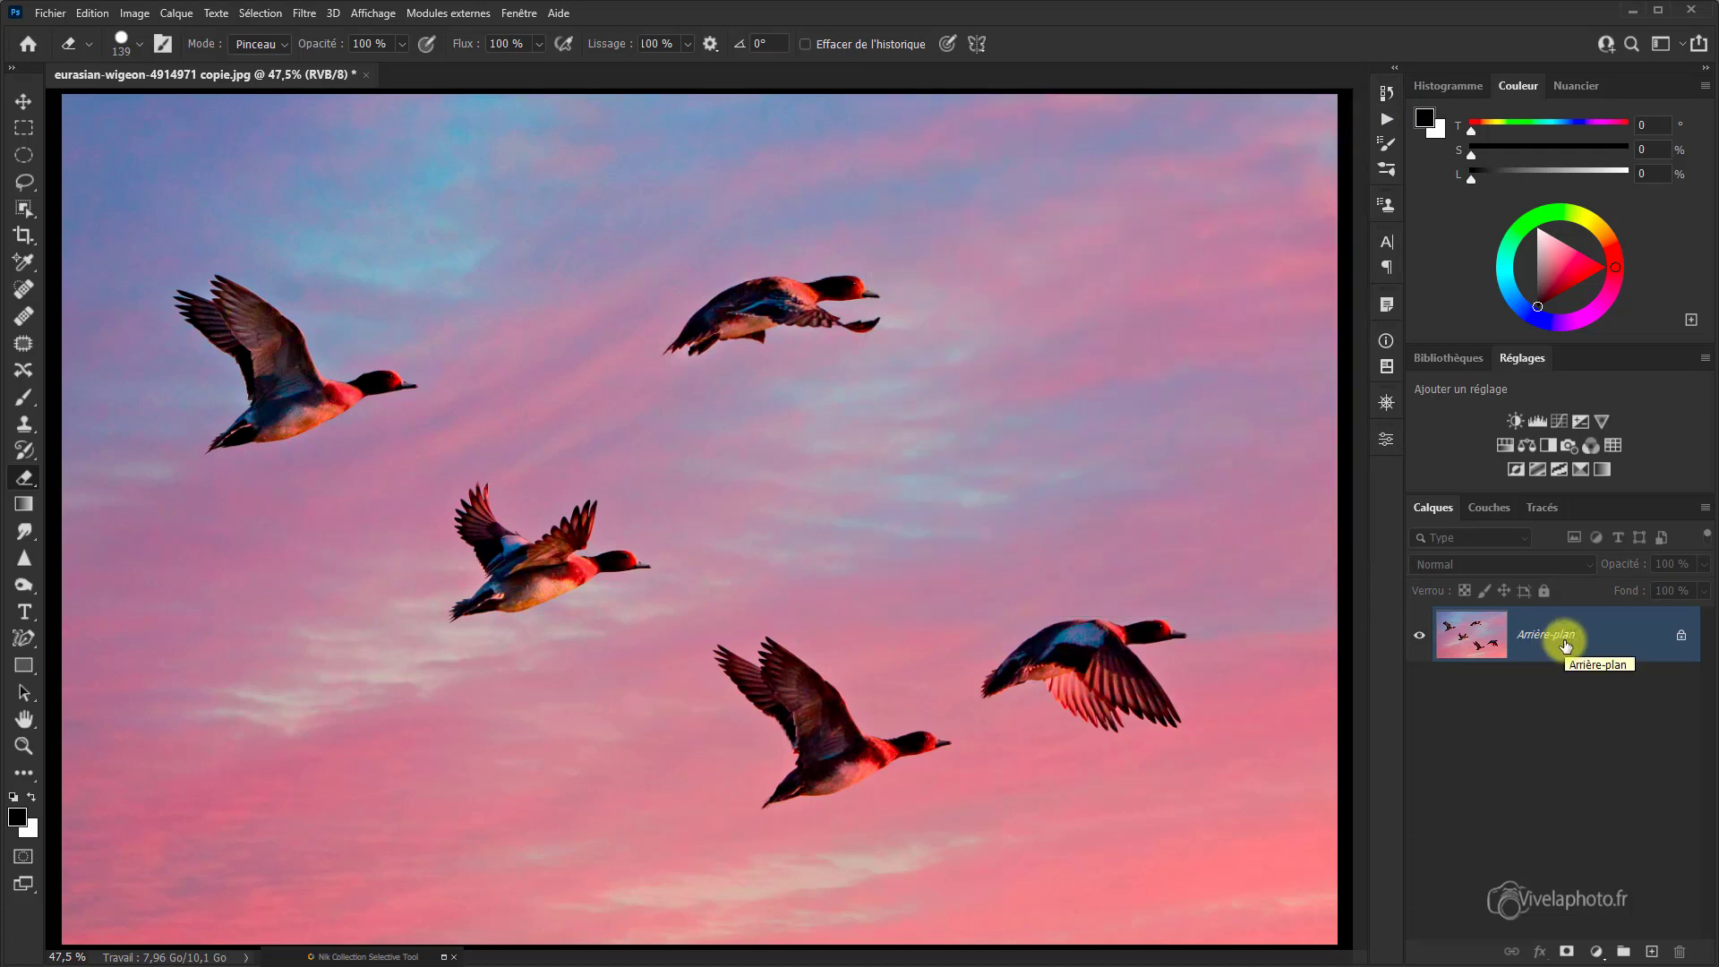
Step: Duplicate the Arrière-plan layer and name the copy Canards
{"action": "key", "text": "ctrl+j"}
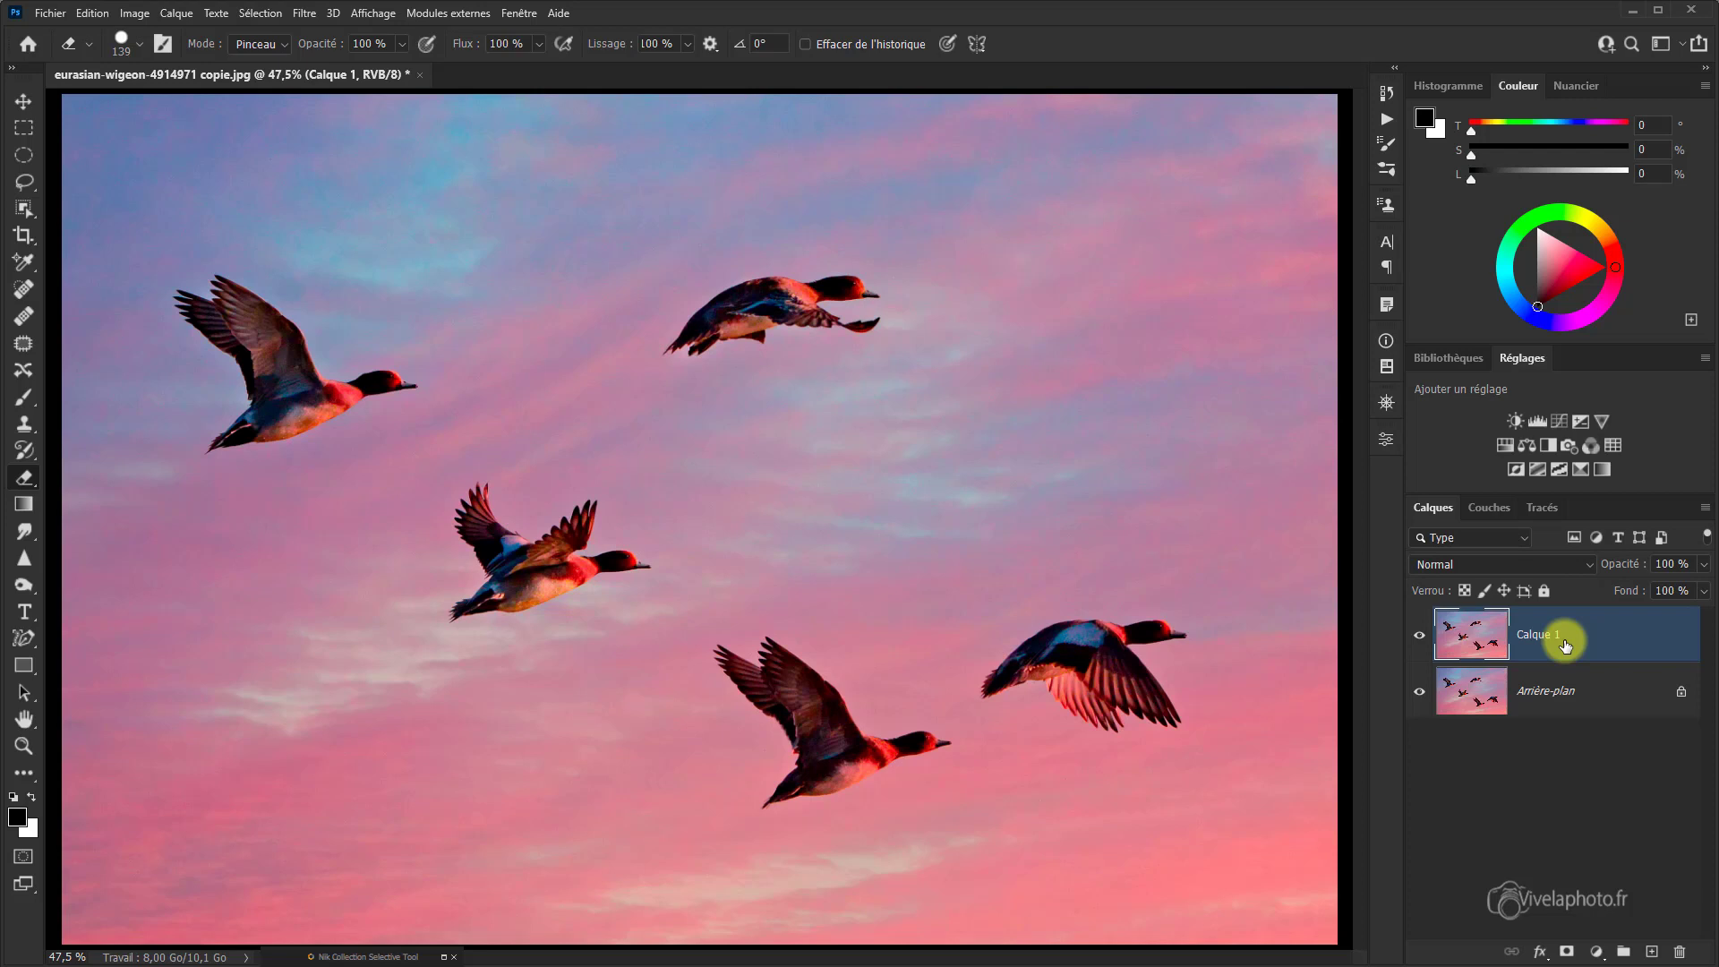
{"action": "double_click", "coordinate": [1545, 638]}
{"action": "type", "text": "d"}
{"action": "type", "text": "anards"}
{"action": "key", "text": "Return"}
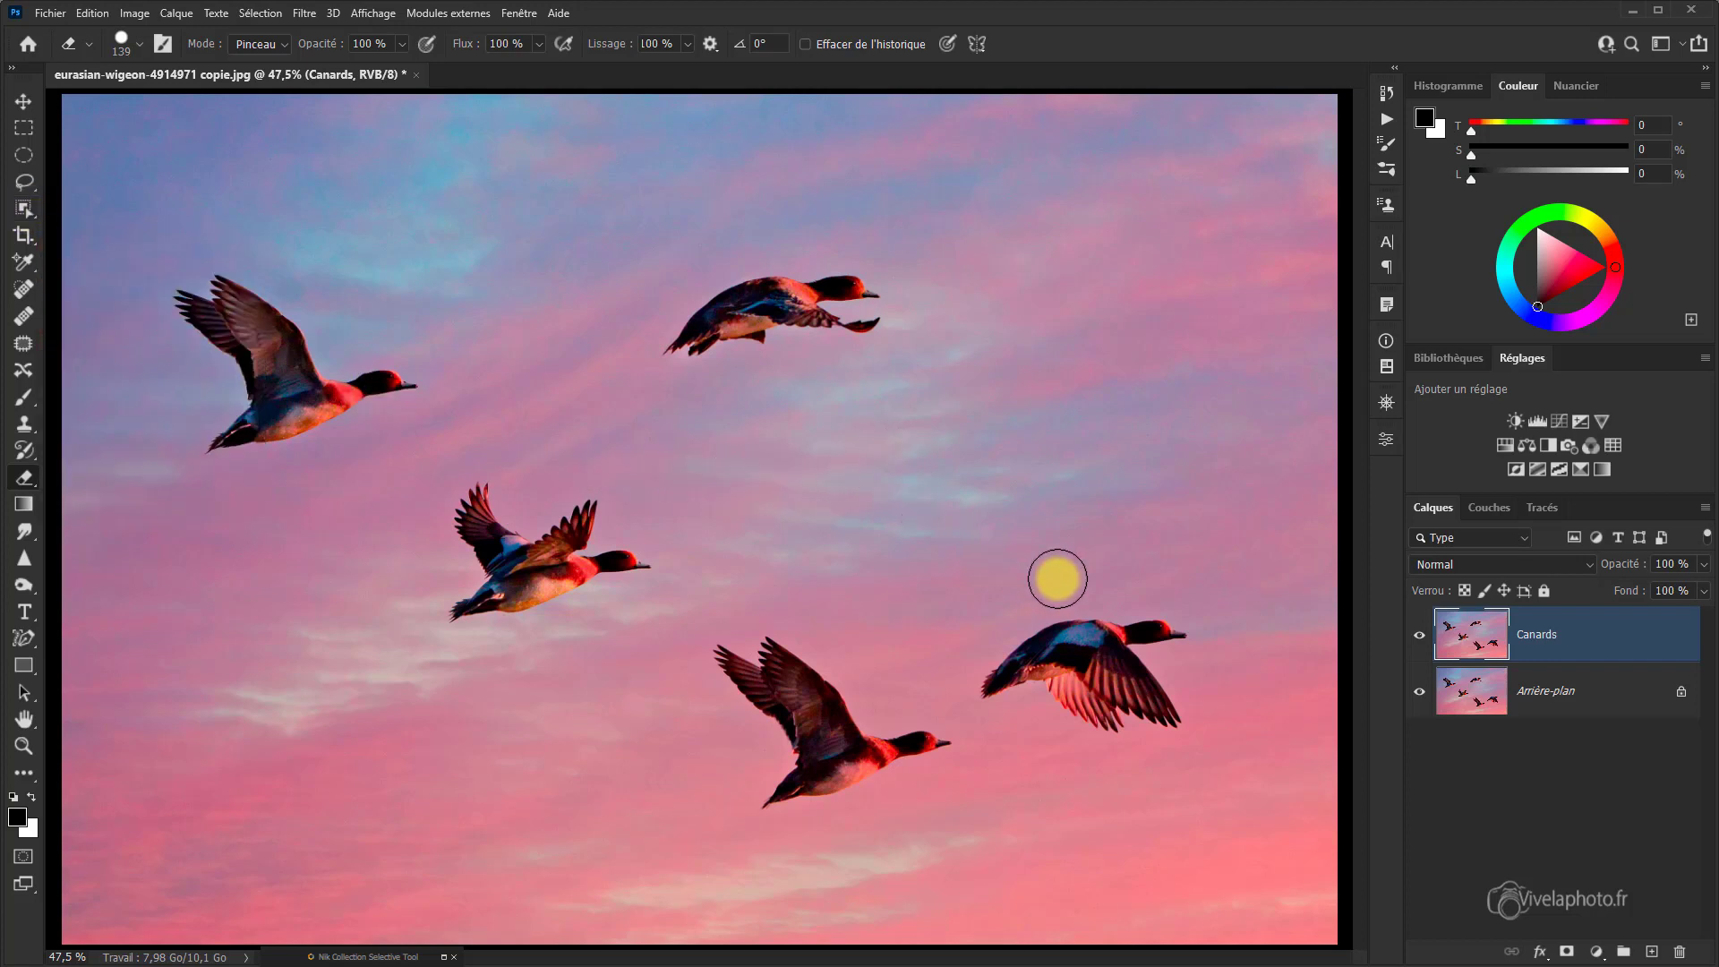
Step: Copy the lower-right duck to its own layer using Object Selection, and move the copy into the sky above the original
{"action": "left_click", "coordinate": [28, 211]}
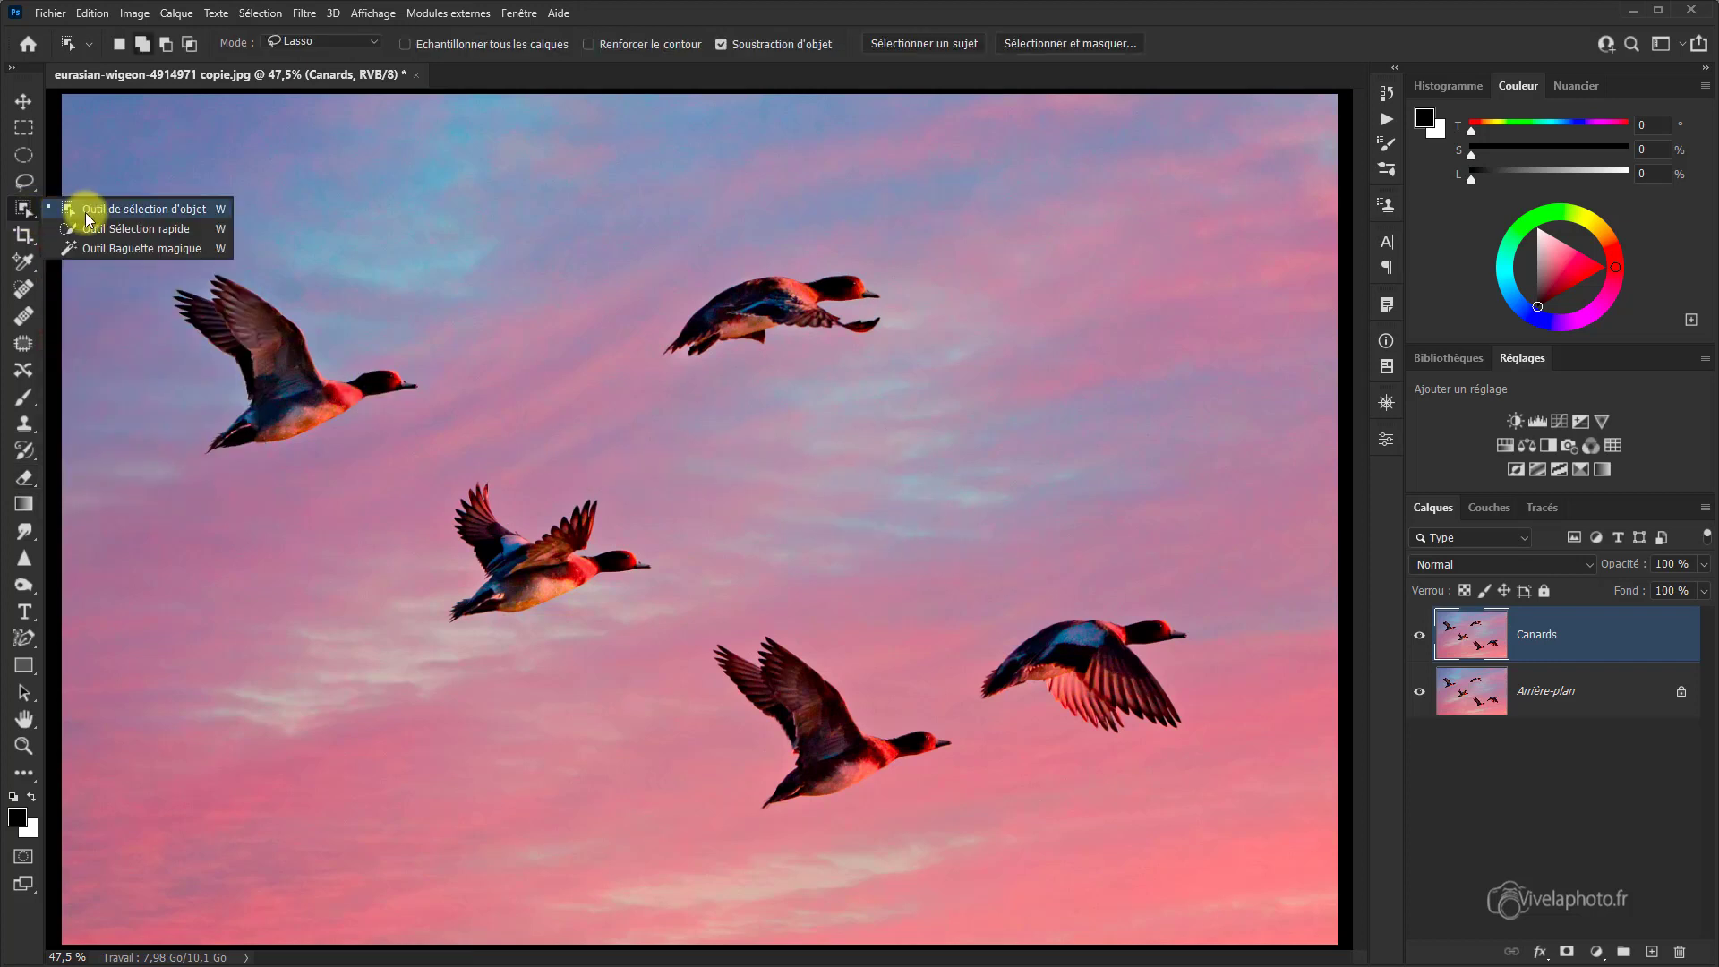
{"action": "left_click", "coordinate": [107, 207]}
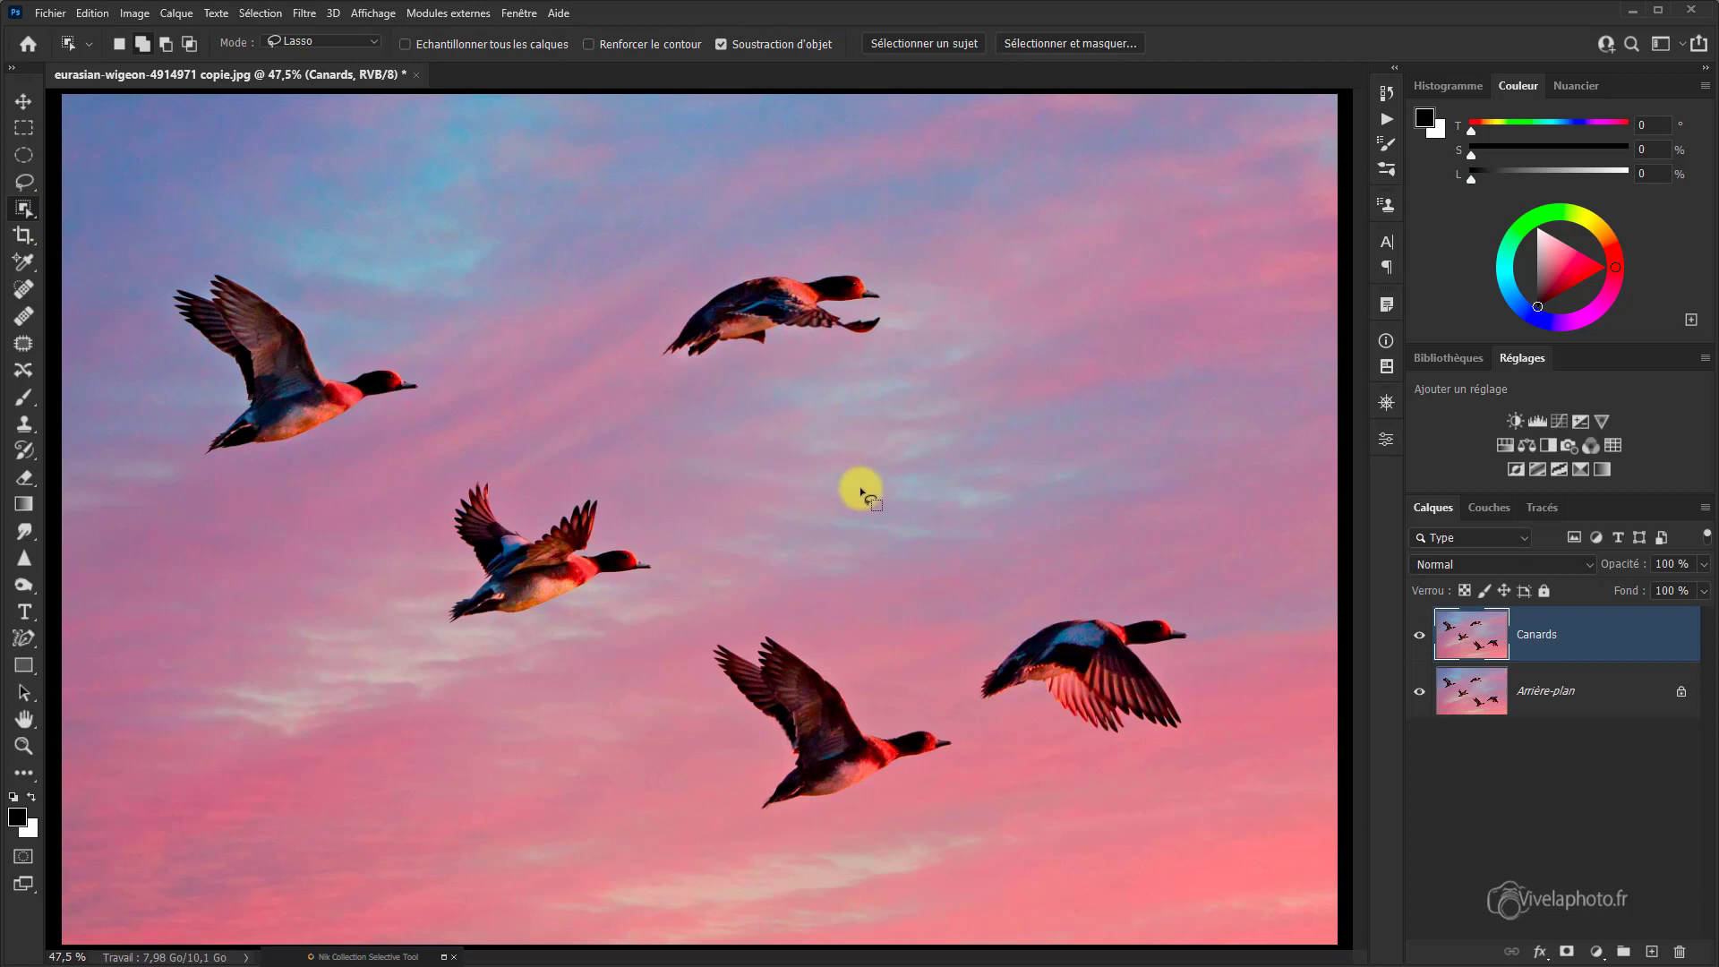
{"action": "mouse_move", "coordinate": [1194, 614]}
{"action": "left_mouse_down"}
{"action": "mouse_move", "coordinate": [1125, 588]}
{"action": "mouse_move", "coordinate": [1029, 606]}
{"action": "mouse_move", "coordinate": [965, 650]}
{"action": "mouse_move", "coordinate": [950, 704]}
{"action": "mouse_move", "coordinate": [982, 723]}
{"action": "mouse_move", "coordinate": [1031, 711]}
{"action": "mouse_move", "coordinate": [1123, 757]}
{"action": "mouse_move", "coordinate": [1178, 755]}
{"action": "mouse_move", "coordinate": [1211, 719]}
{"action": "mouse_move", "coordinate": [1193, 619]}
{"action": "left_mouse_up"}
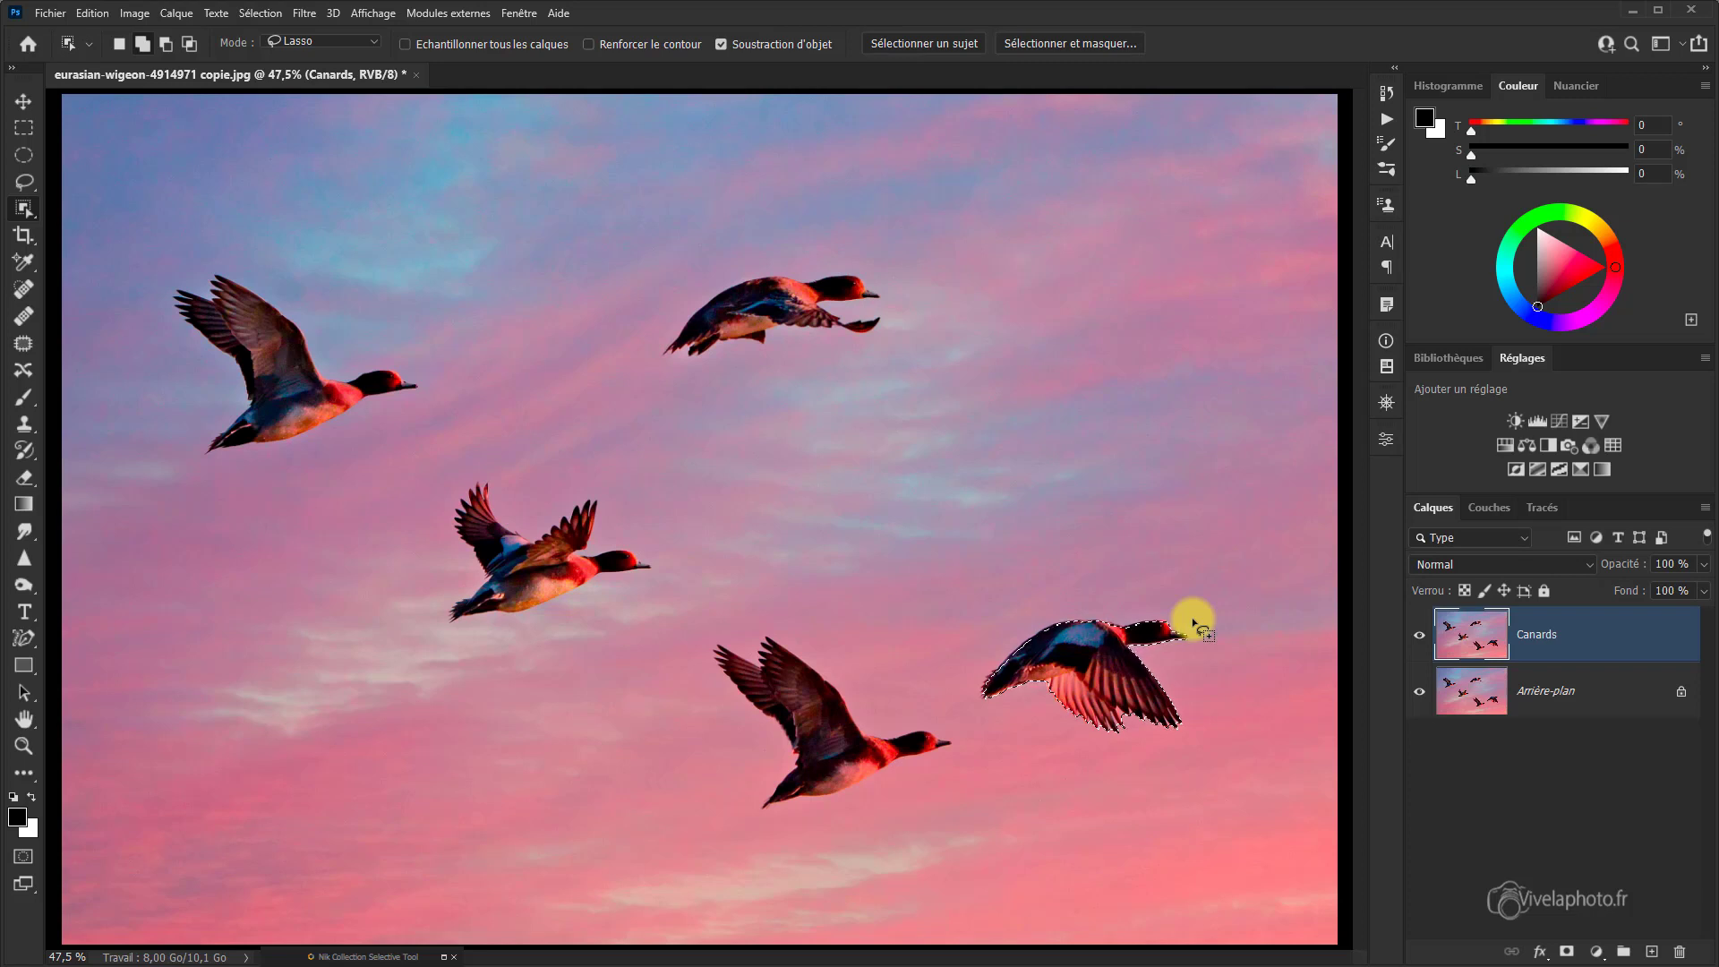
{"action": "key", "text": "ctrl+j"}
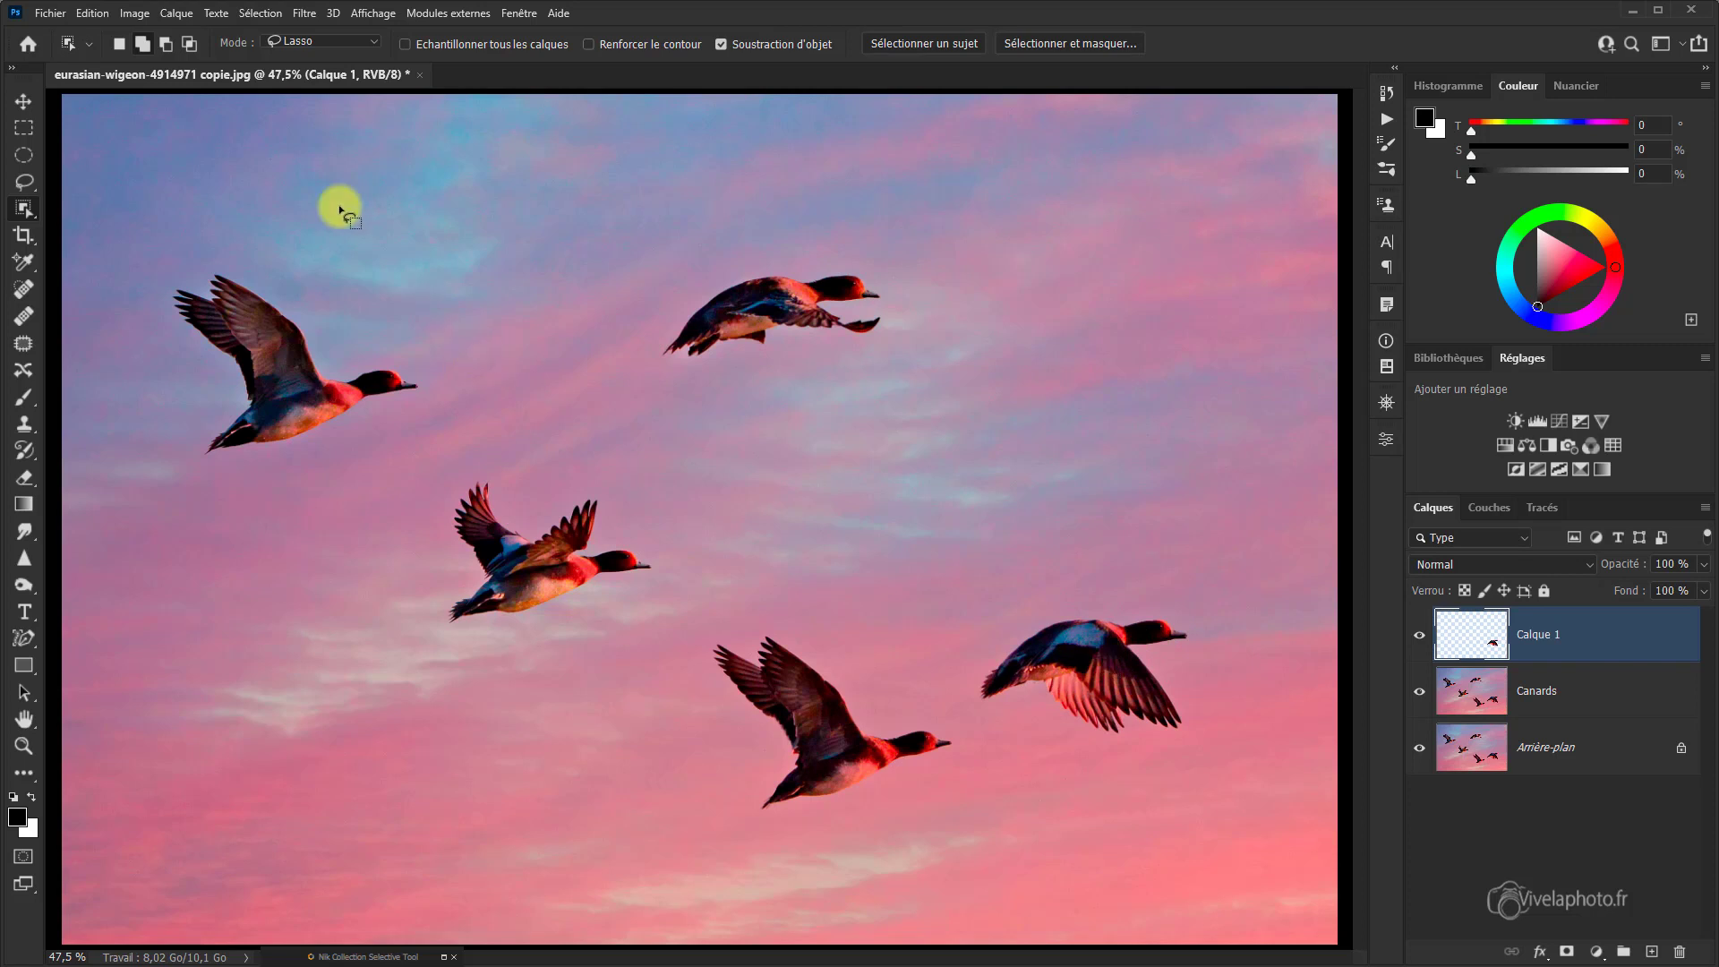
{"action": "left_click", "coordinate": [24, 101]}
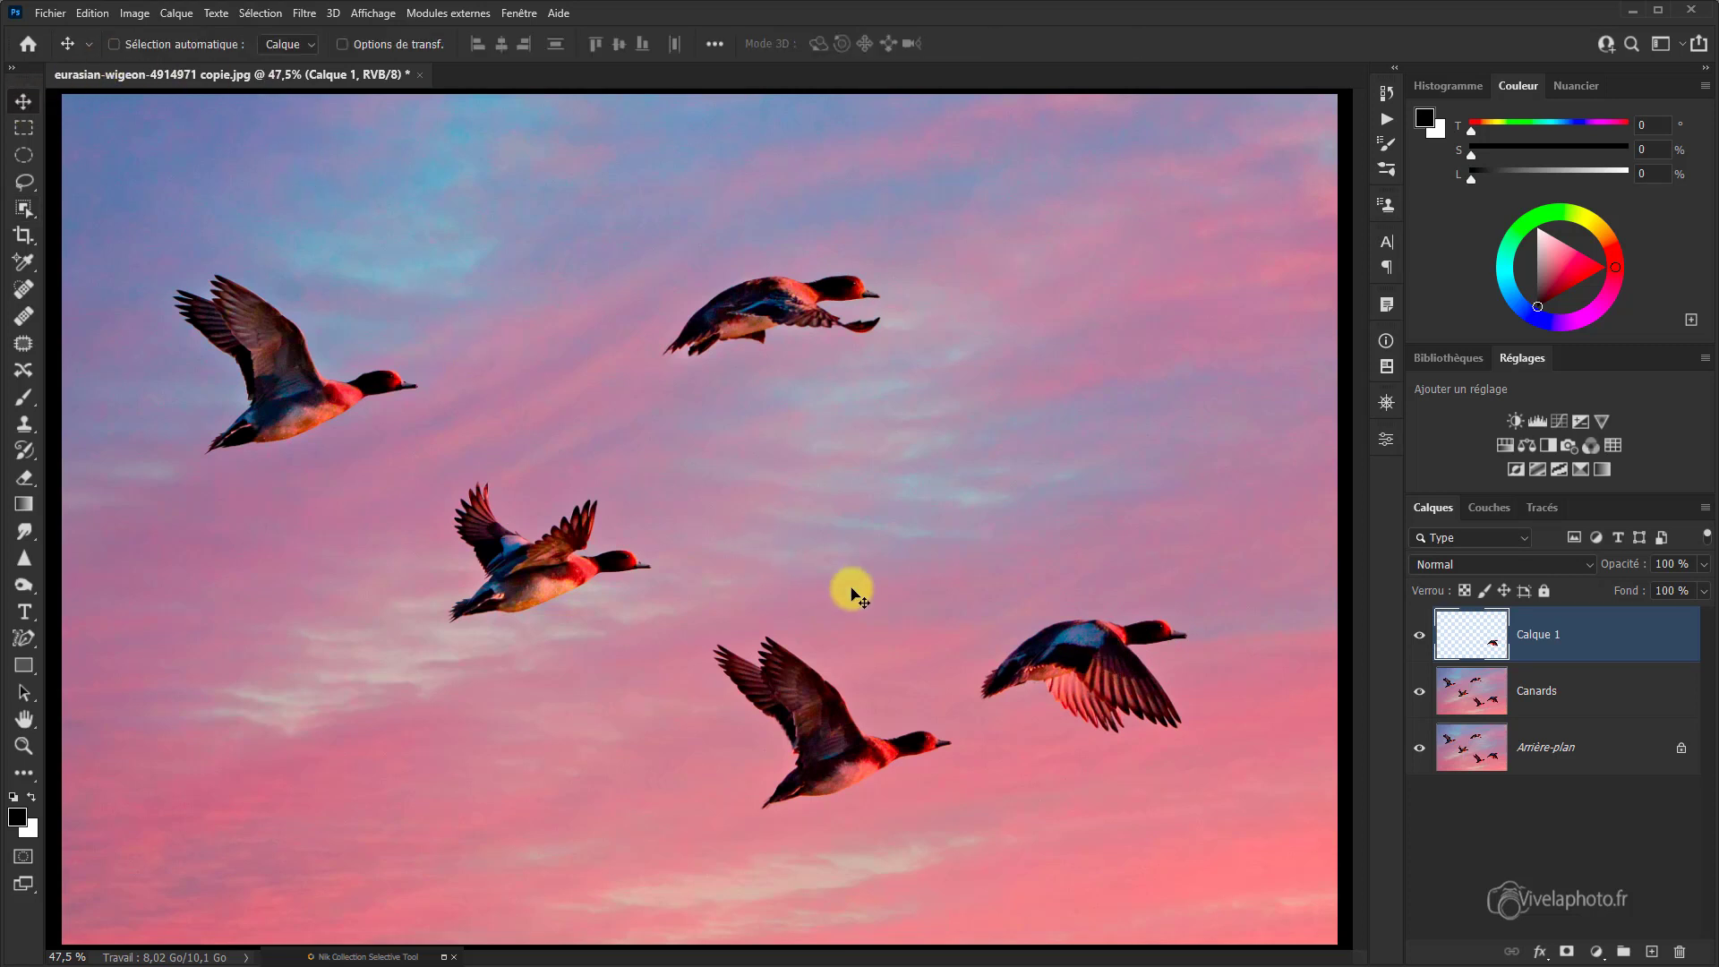
{"action": "left_click_drag", "start_coordinate": [1098, 652], "coordinate": [1061, 427]}
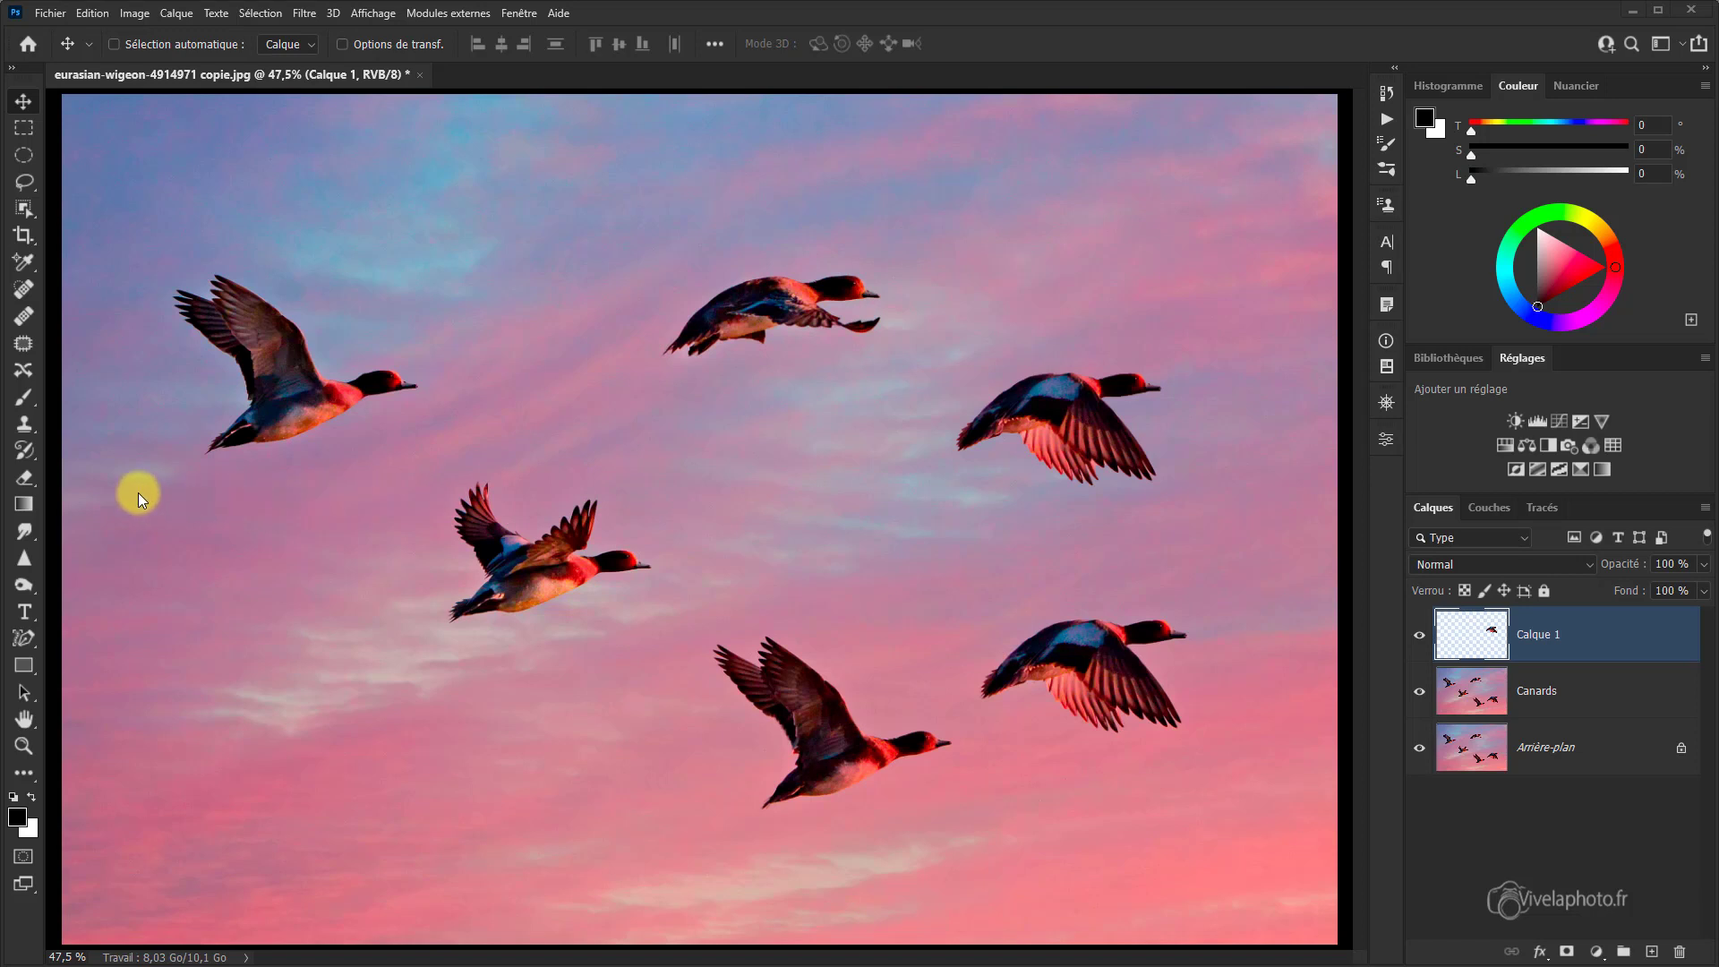
Step: Erase the whole copied duck on Calque 1 with the Eraser tool
{"action": "left_click", "coordinate": [31, 478]}
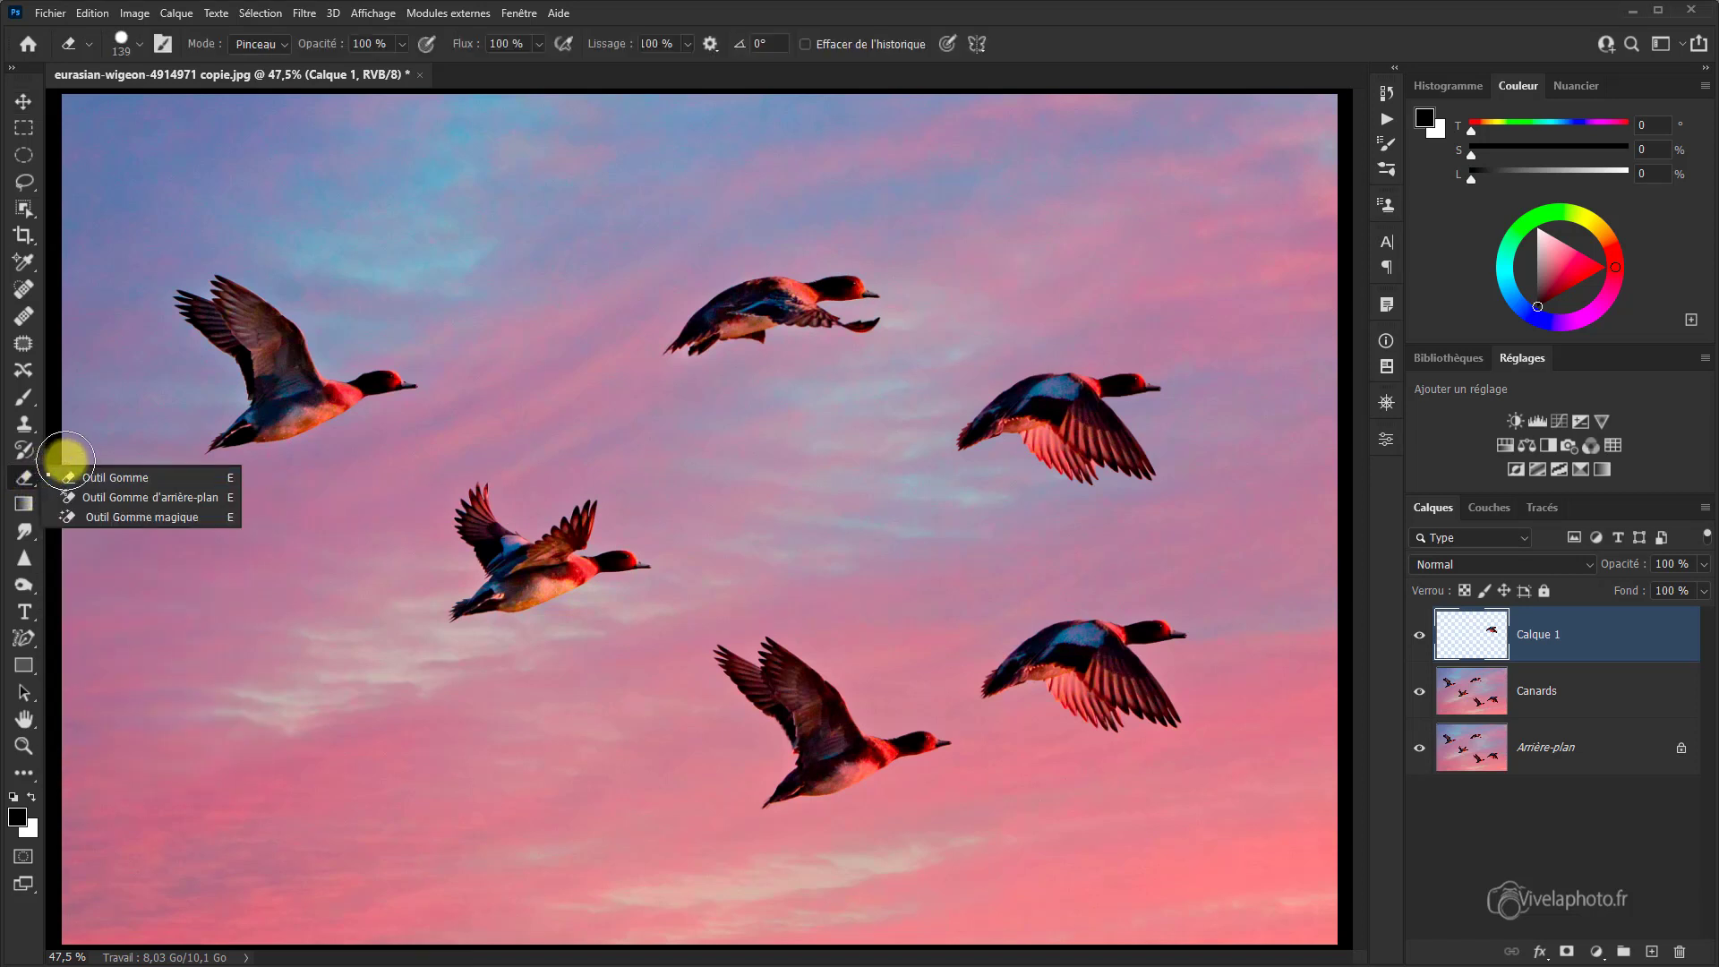
{"action": "left_click", "coordinate": [93, 471]}
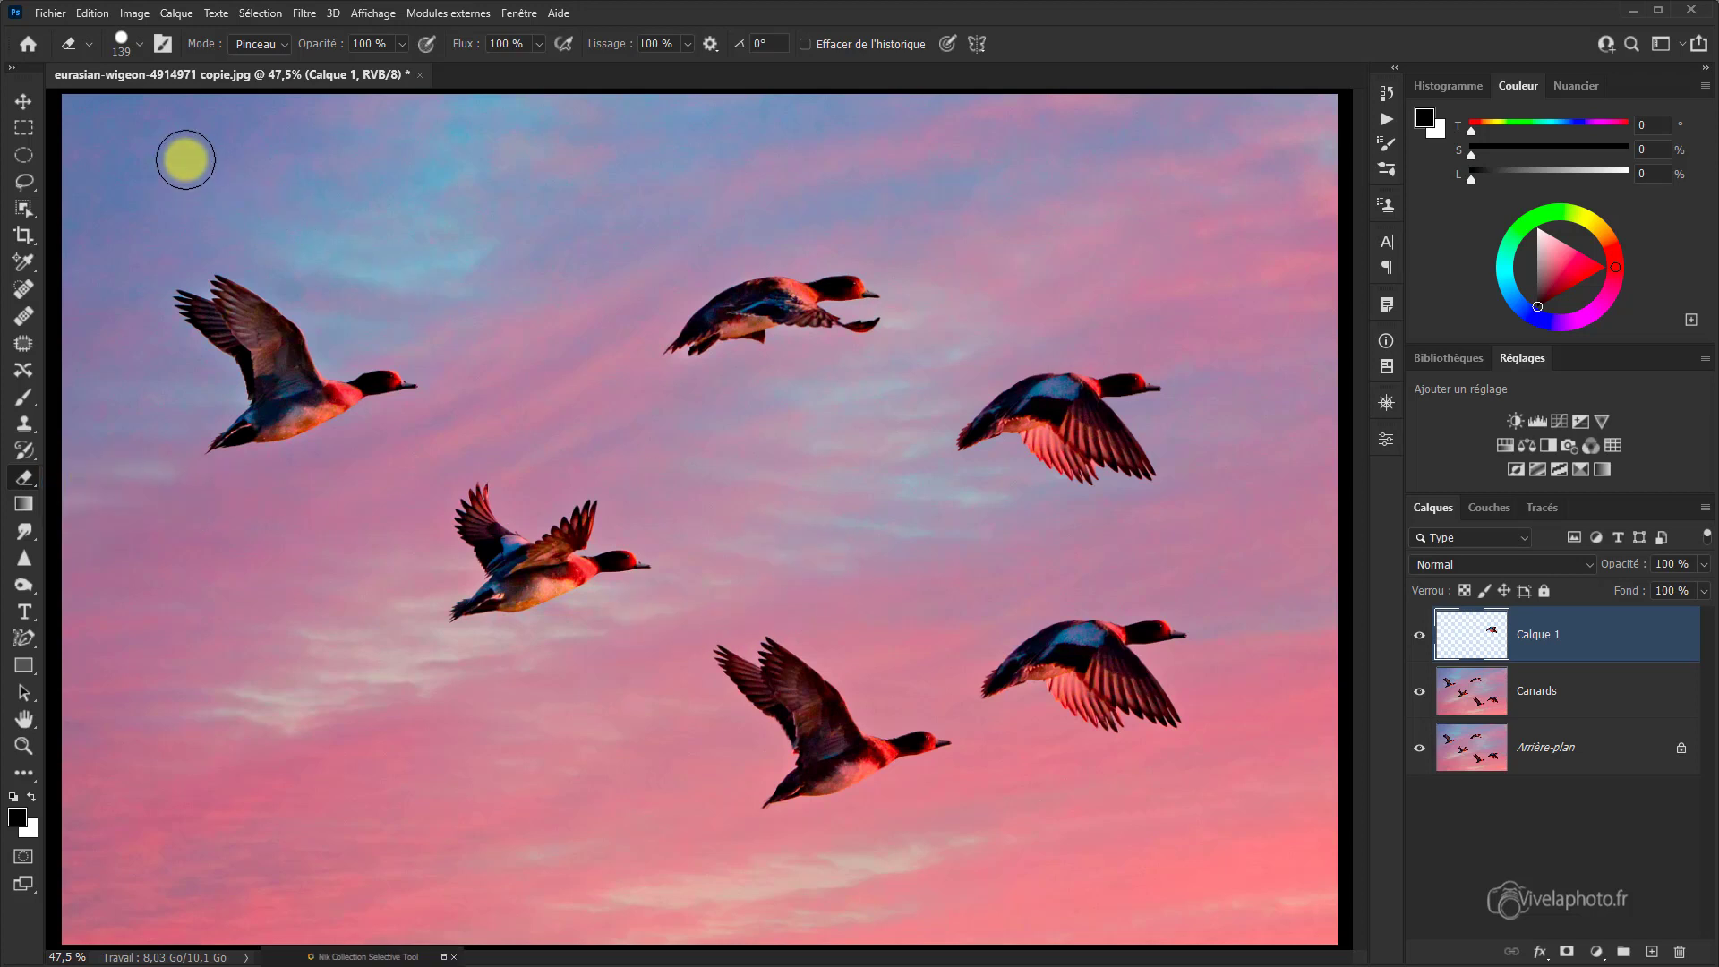
{"action": "mouse_move", "coordinate": [1053, 408]}
{"action": "left_mouse_down"}
{"action": "mouse_move", "coordinate": [976, 419]}
{"action": "mouse_move", "coordinate": [964, 445]}
{"action": "mouse_move", "coordinate": [1033, 395]}
{"action": "mouse_move", "coordinate": [1143, 384]}
{"action": "mouse_move", "coordinate": [1140, 471]}
{"action": "mouse_move", "coordinate": [1033, 473]}
{"action": "mouse_move", "coordinate": [1060, 431]}
{"action": "mouse_move", "coordinate": [1115, 419]}
{"action": "mouse_move", "coordinate": [1024, 452]}
{"action": "left_mouse_up"}
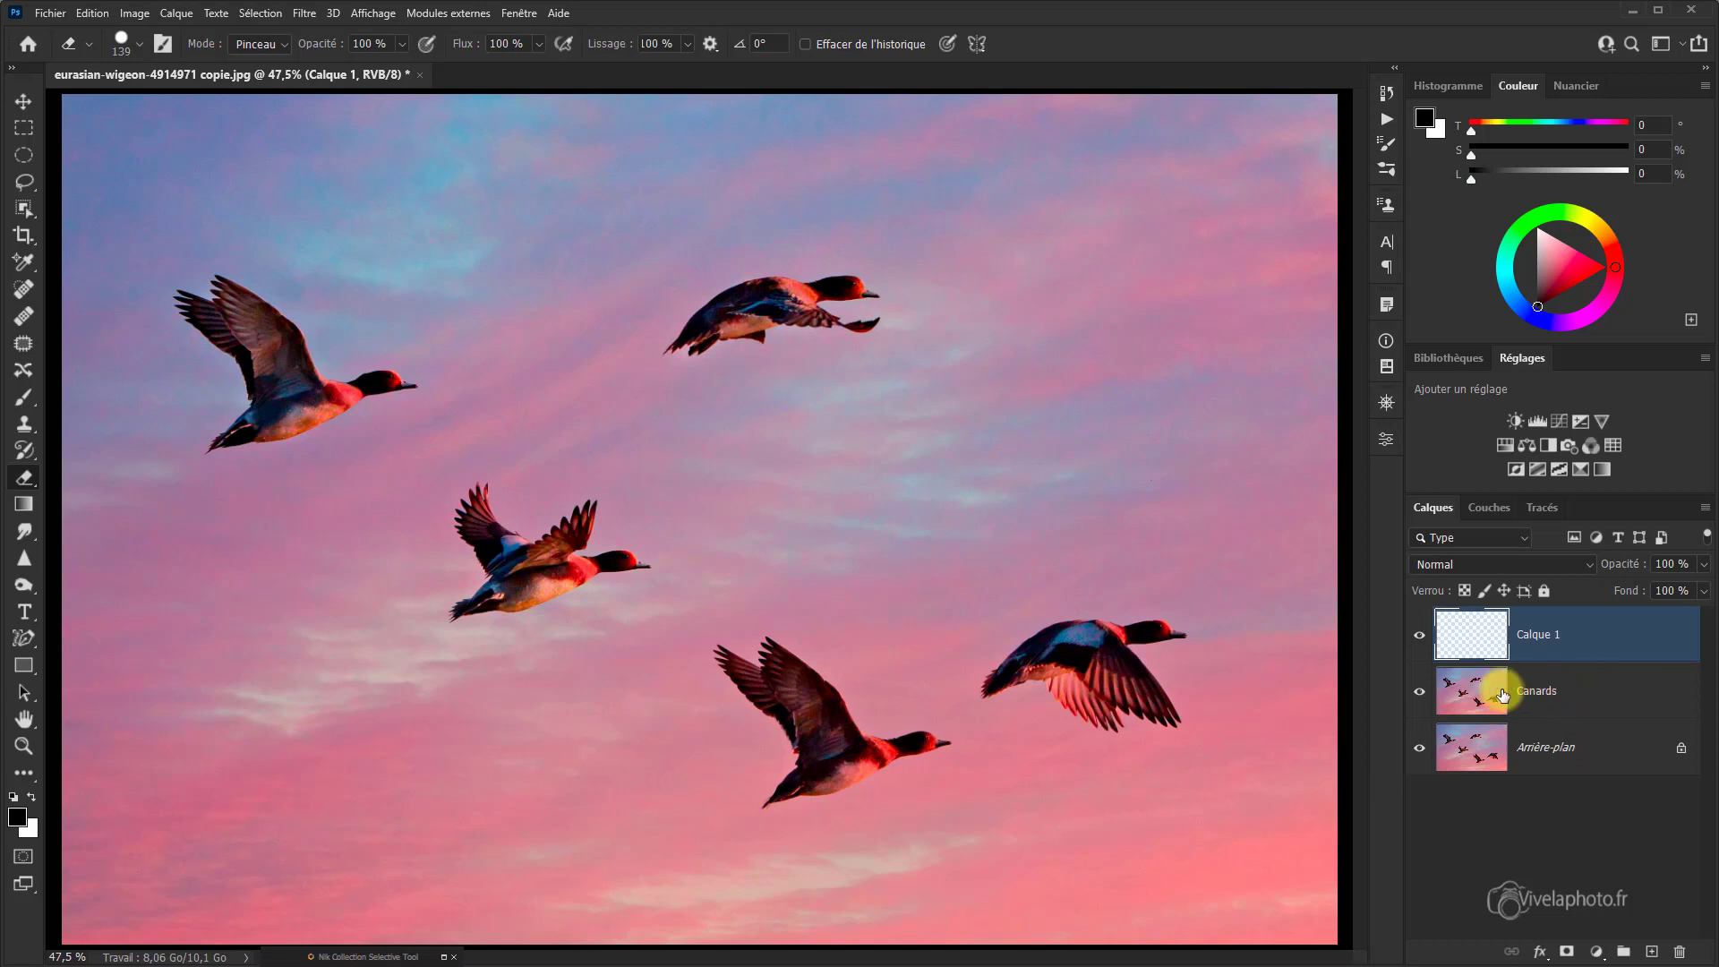
Step: Erase the original lower-right duck on the Canards layer
{"action": "left_click", "coordinate": [1618, 700]}
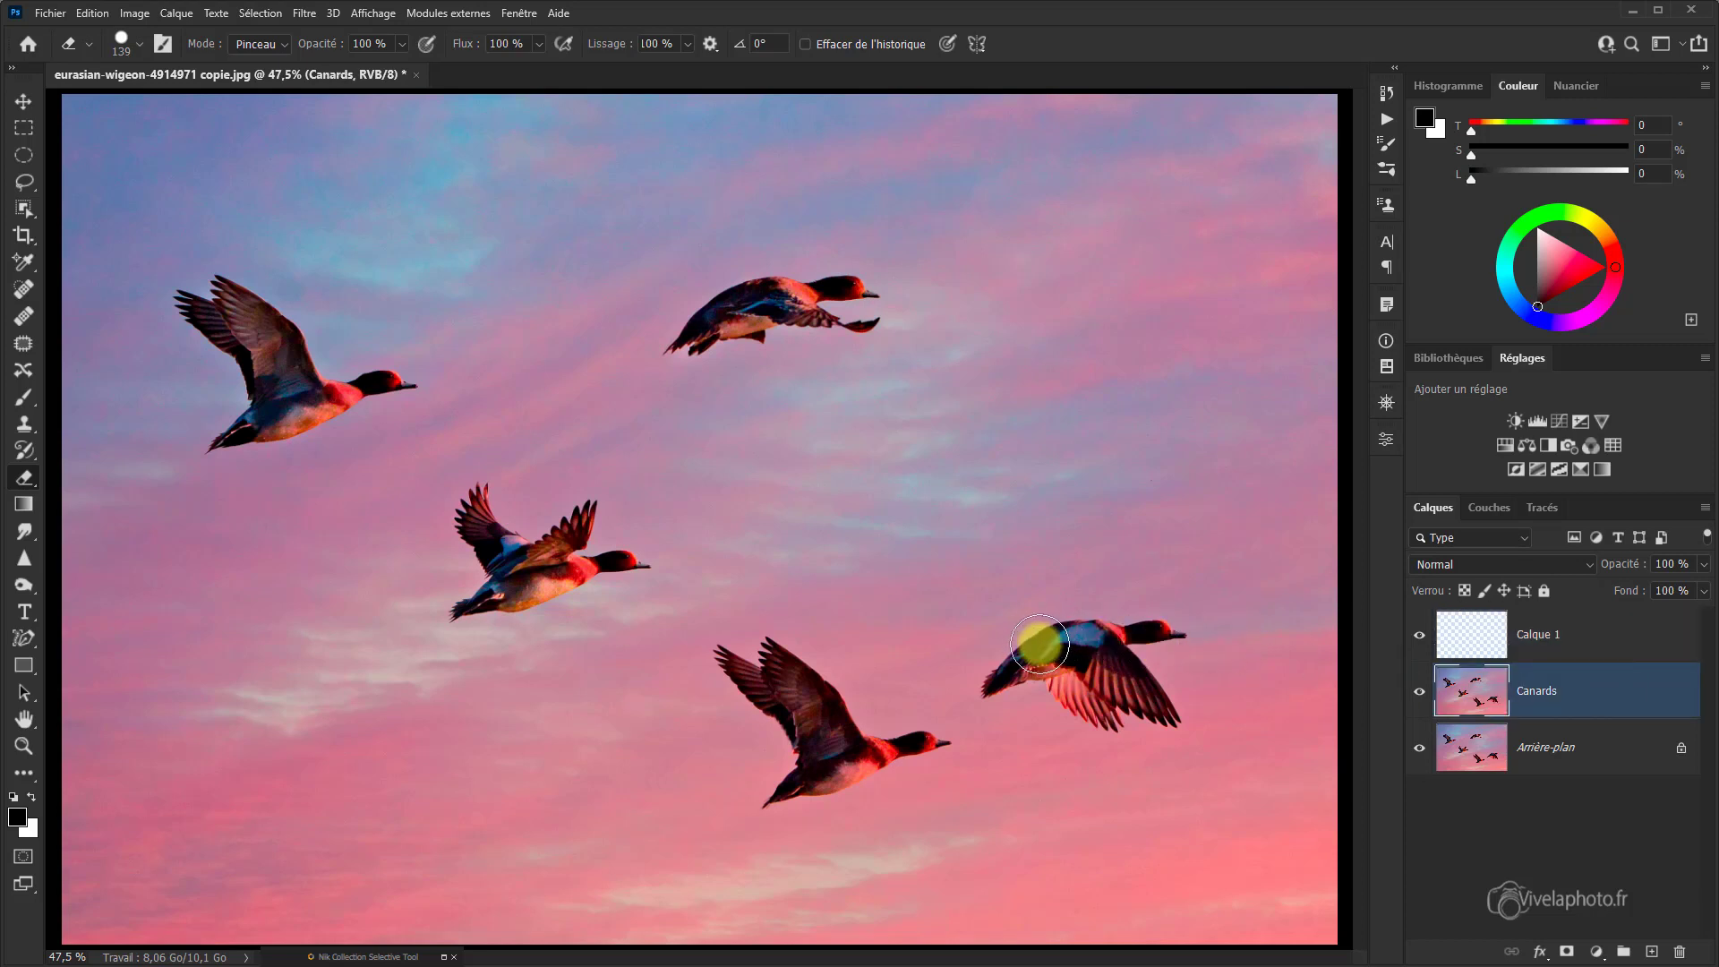
{"action": "mouse_move", "coordinate": [996, 676]}
{"action": "left_mouse_down"}
{"action": "mouse_move", "coordinate": [1171, 628]}
{"action": "mouse_move", "coordinate": [1166, 711]}
{"action": "mouse_move", "coordinate": [1143, 722]}
{"action": "mouse_move", "coordinate": [1067, 694]}
{"action": "mouse_move", "coordinate": [1320, 937]}
{"action": "left_mouse_up"}
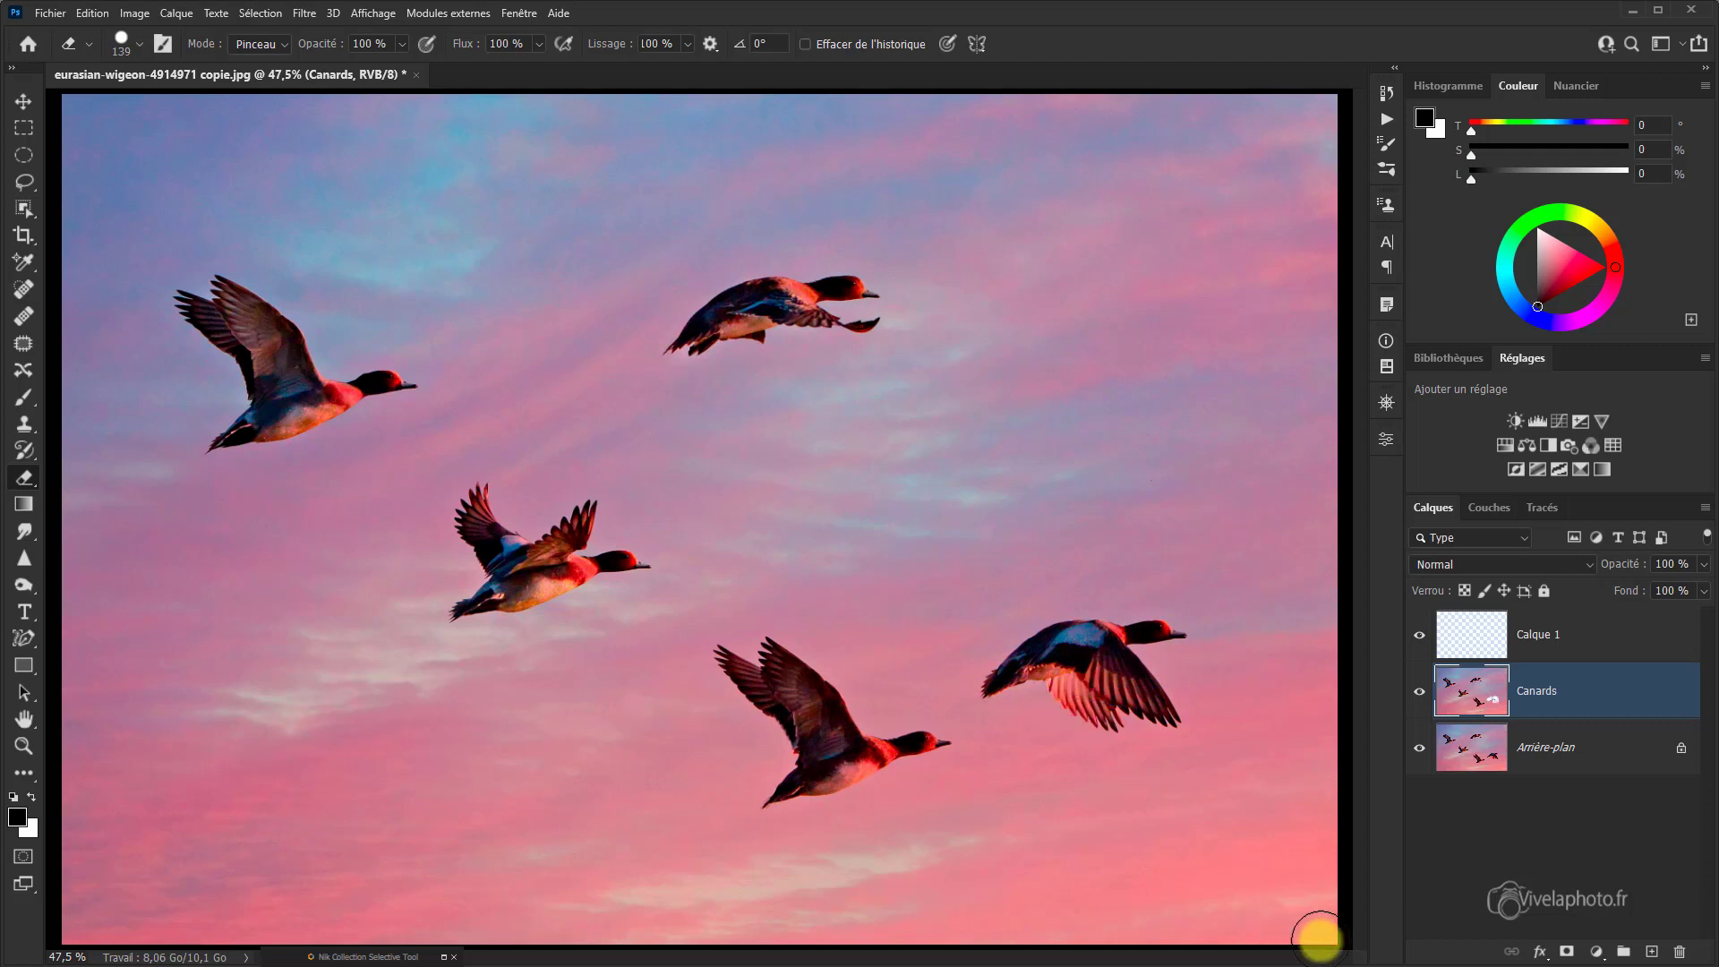
Step: Hide the Arrière-plan layer and erase the rest of the lower-right duck on the Canards layer
{"action": "left_click", "coordinate": [1419, 751]}
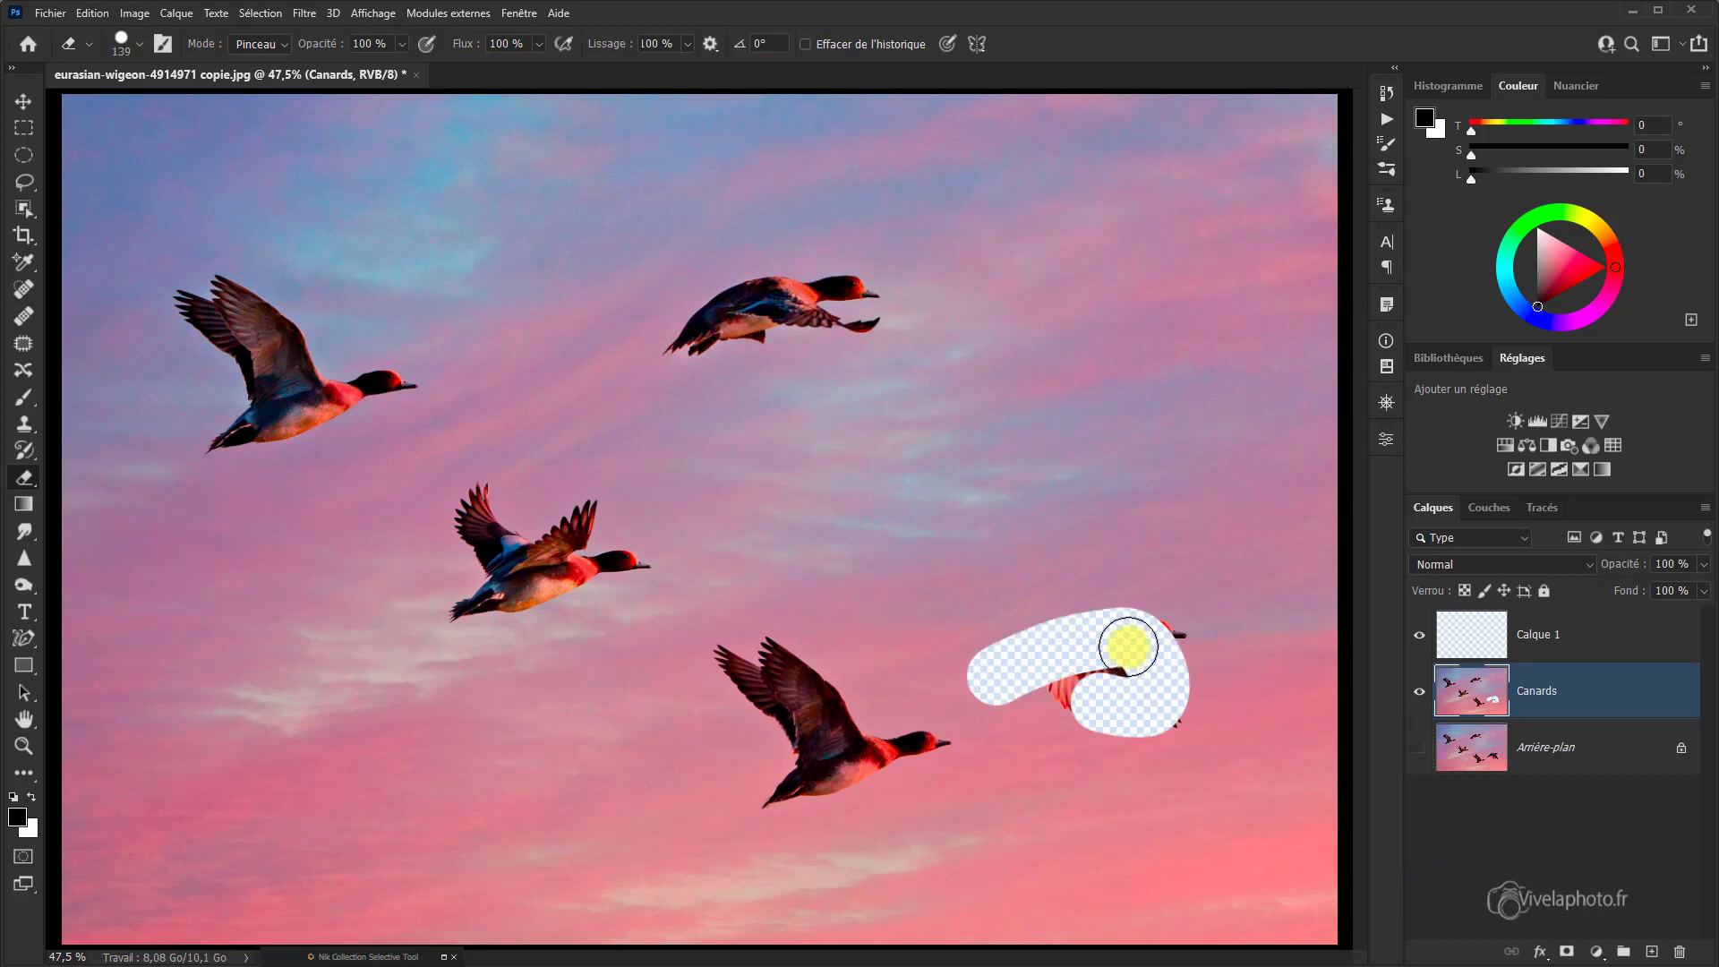
{"action": "mouse_move", "coordinate": [1044, 673]}
{"action": "left_mouse_down"}
{"action": "mouse_move", "coordinate": [1178, 737]}
{"action": "mouse_move", "coordinate": [1170, 710]}
{"action": "mouse_move", "coordinate": [1097, 672]}
{"action": "mouse_move", "coordinate": [1182, 626]}
{"action": "mouse_move", "coordinate": [1151, 630]}
{"action": "left_mouse_up"}
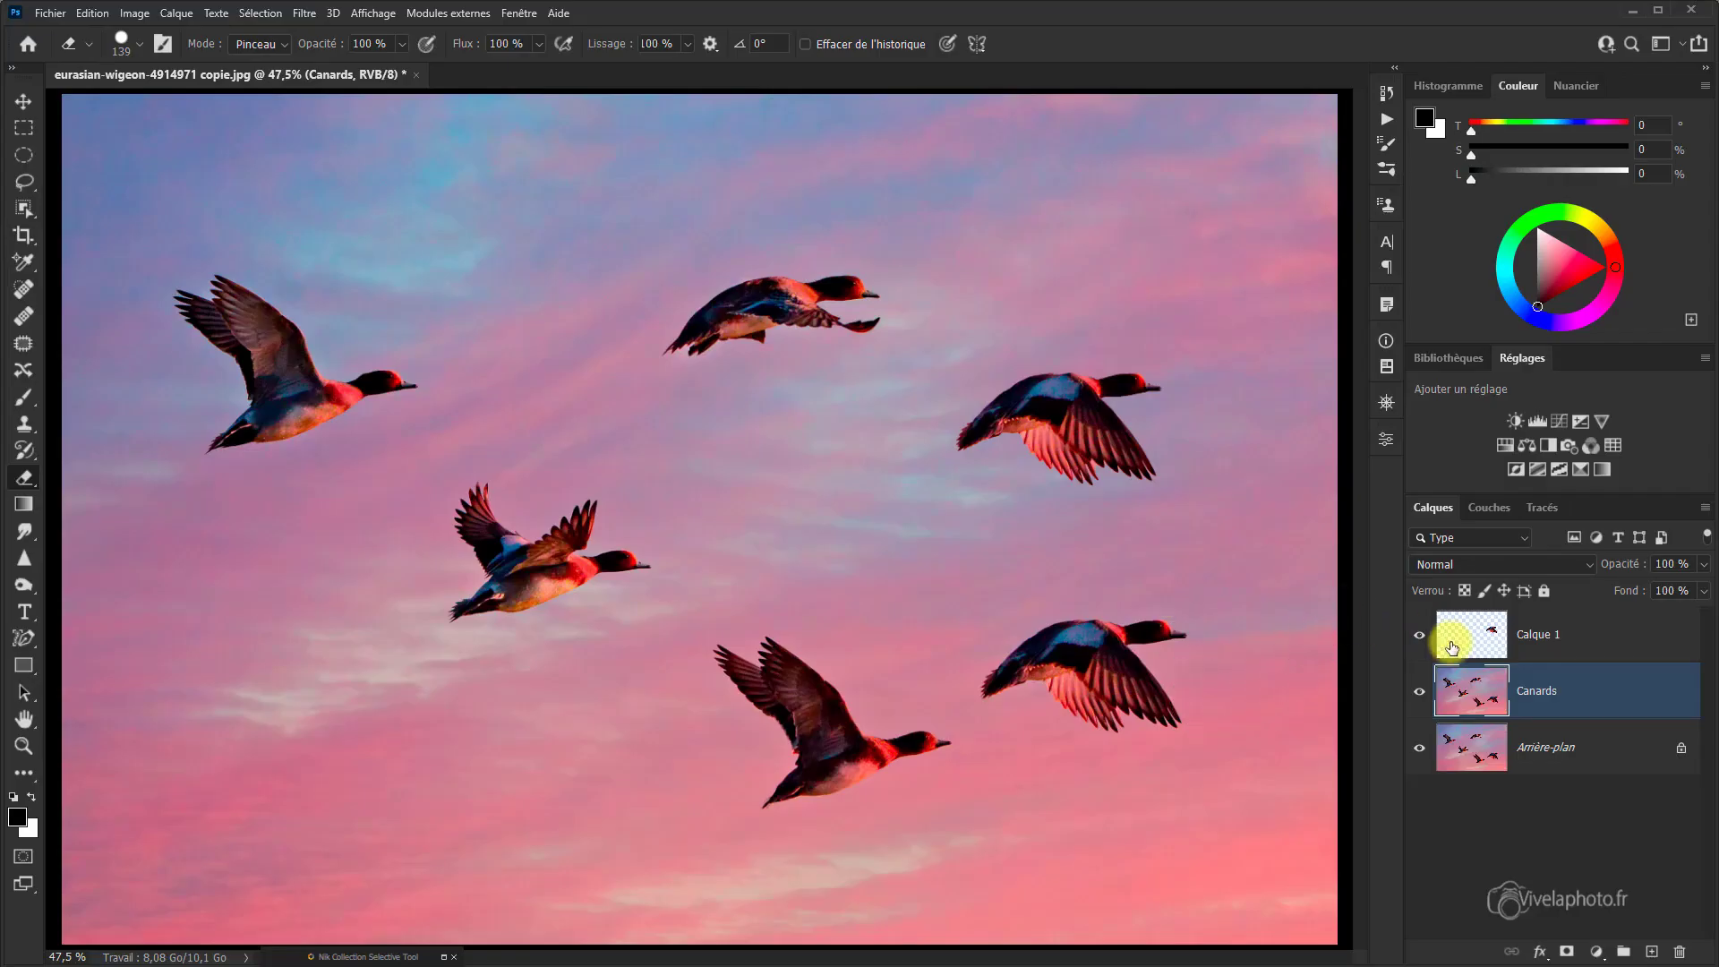
Step: Erase the copied duck's tail and rear body on Calque 1
{"action": "left_click", "coordinate": [1547, 637]}
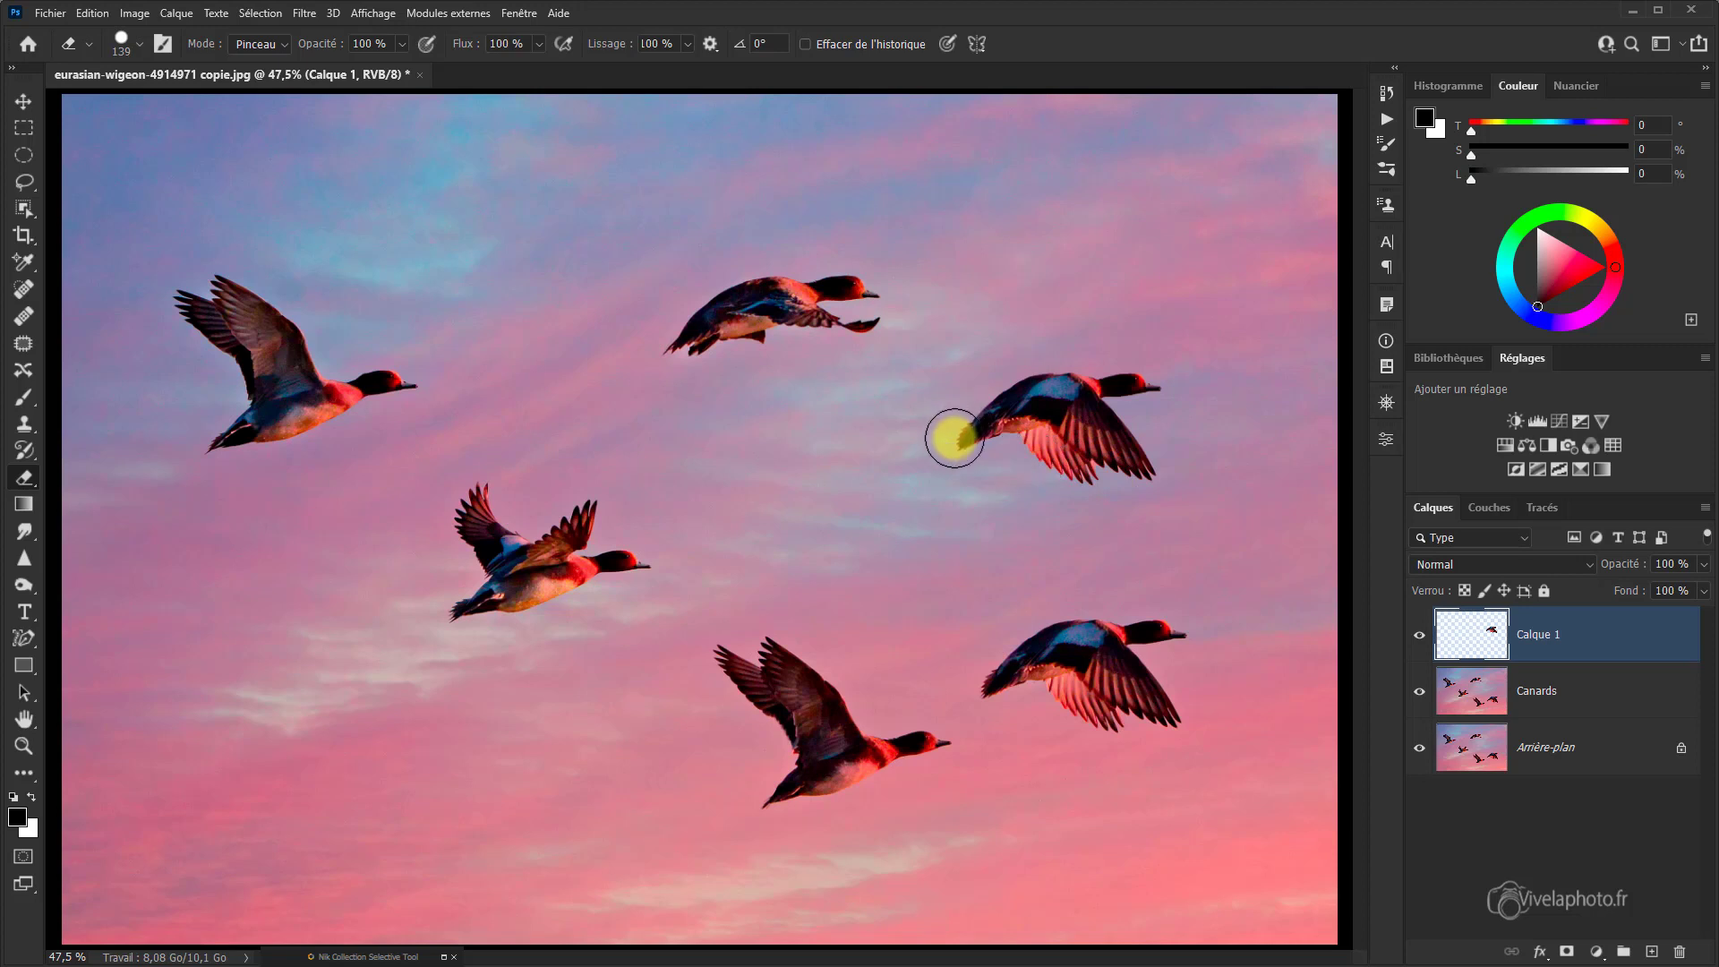
{"action": "mouse_move", "coordinate": [954, 439]}
{"action": "left_mouse_down"}
{"action": "mouse_move", "coordinate": [1061, 378]}
{"action": "mouse_move", "coordinate": [1150, 393]}
{"action": "mouse_move", "coordinate": [1153, 377]}
{"action": "mouse_move", "coordinate": [1155, 443]}
{"action": "mouse_move", "coordinate": [1124, 460]}
{"action": "mouse_move", "coordinate": [1044, 420]}
{"action": "mouse_move", "coordinate": [1035, 434]}
{"action": "mouse_move", "coordinate": [1091, 478]}
{"action": "mouse_move", "coordinate": [1148, 473]}
{"action": "mouse_move", "coordinate": [1024, 433]}
{"action": "left_mouse_up"}
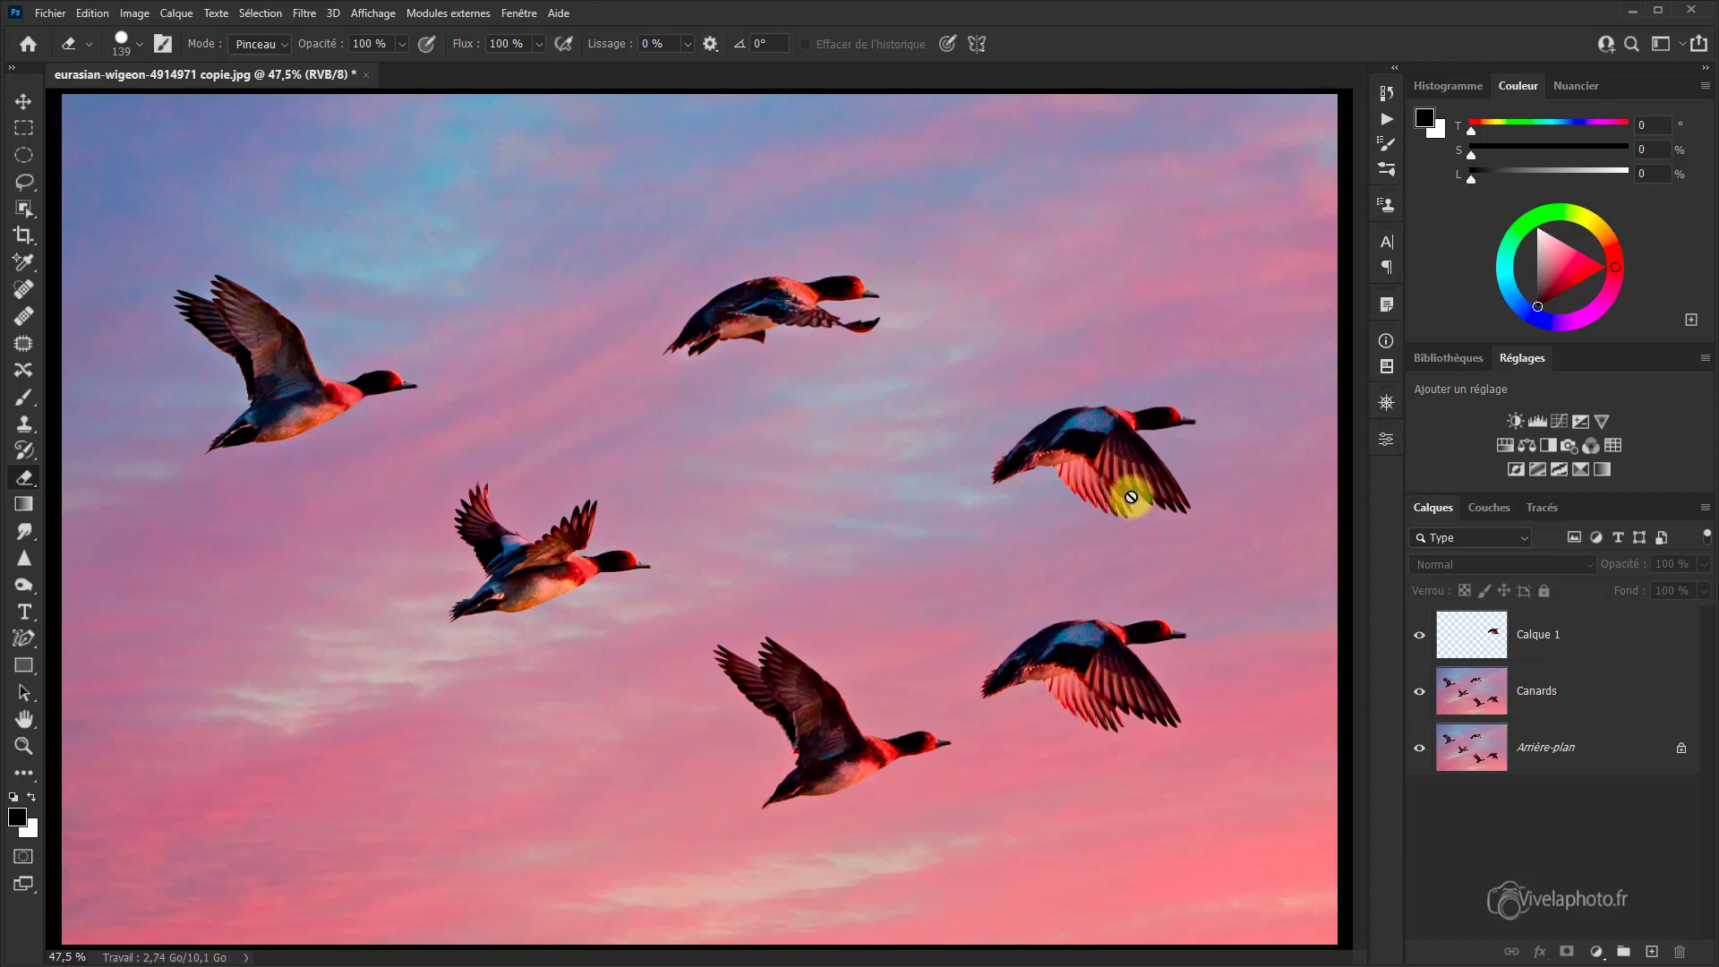
Step: Add a new layer above Calque 1 and stroke over the copied duck on it with Effacer de l'historique enabled for the Eraser
{"action": "left_click", "coordinate": [1652, 954]}
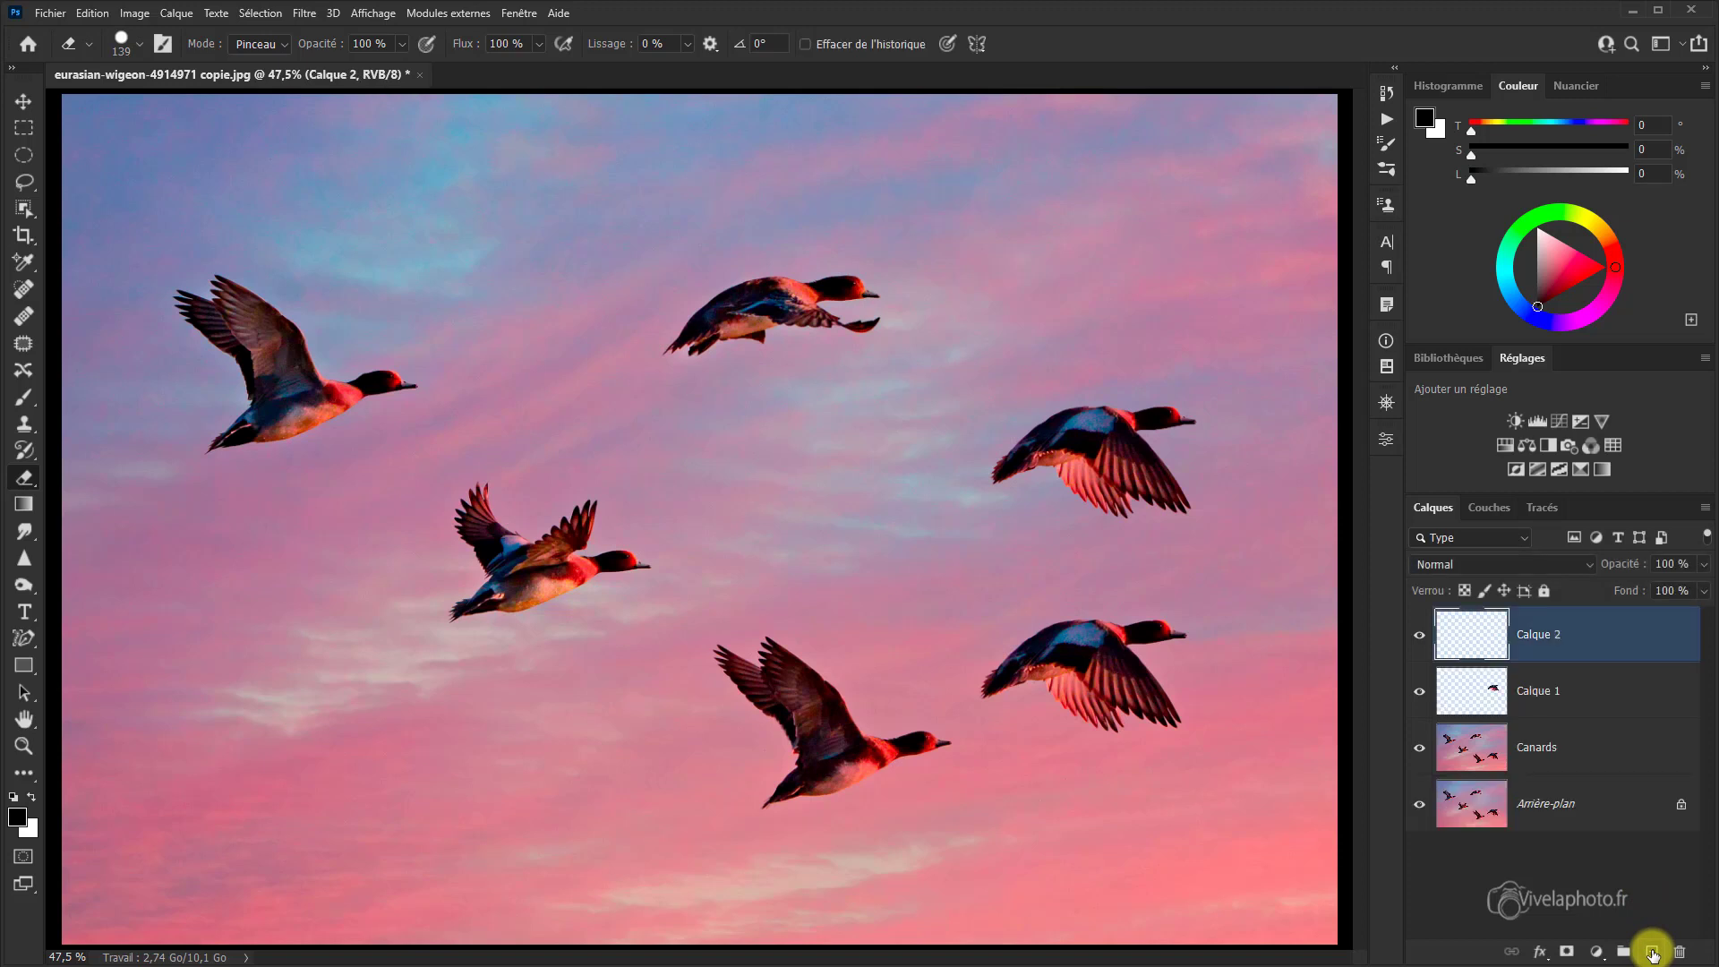
{"action": "left_click_drag", "start_coordinate": [792, 362], "coordinate": [797, 103]}
{"action": "left_click_drag", "start_coordinate": [723, 185], "coordinate": [810, 83]}
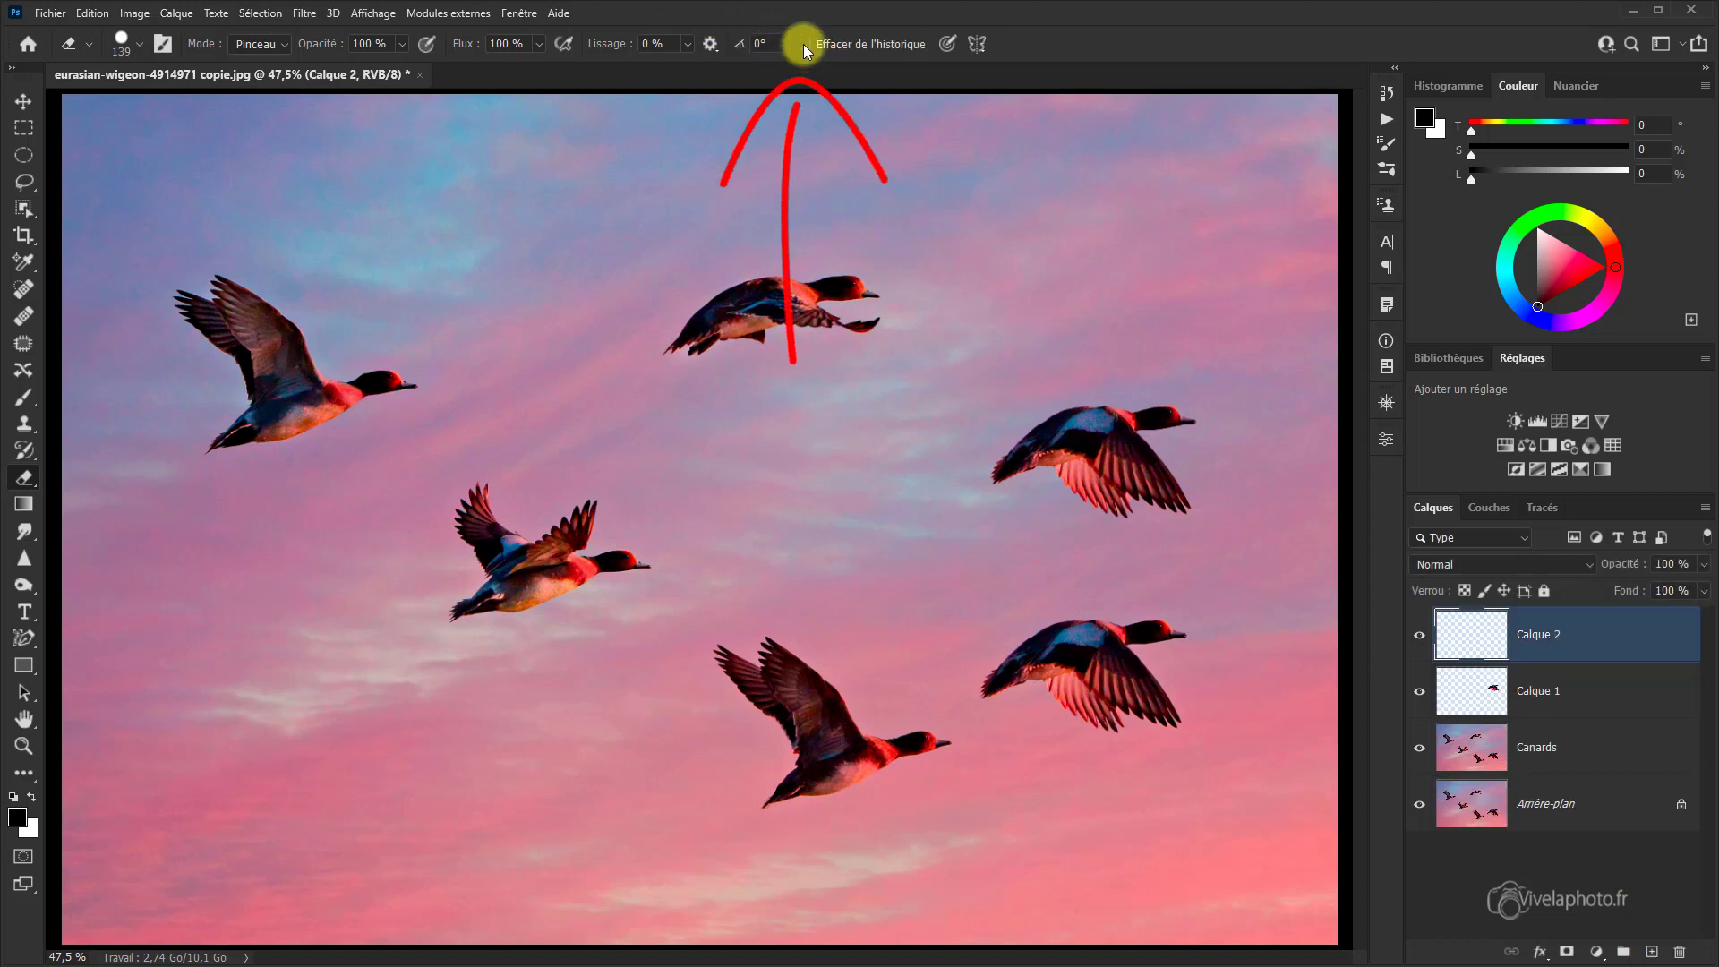
{"action": "left_click", "coordinate": [803, 44]}
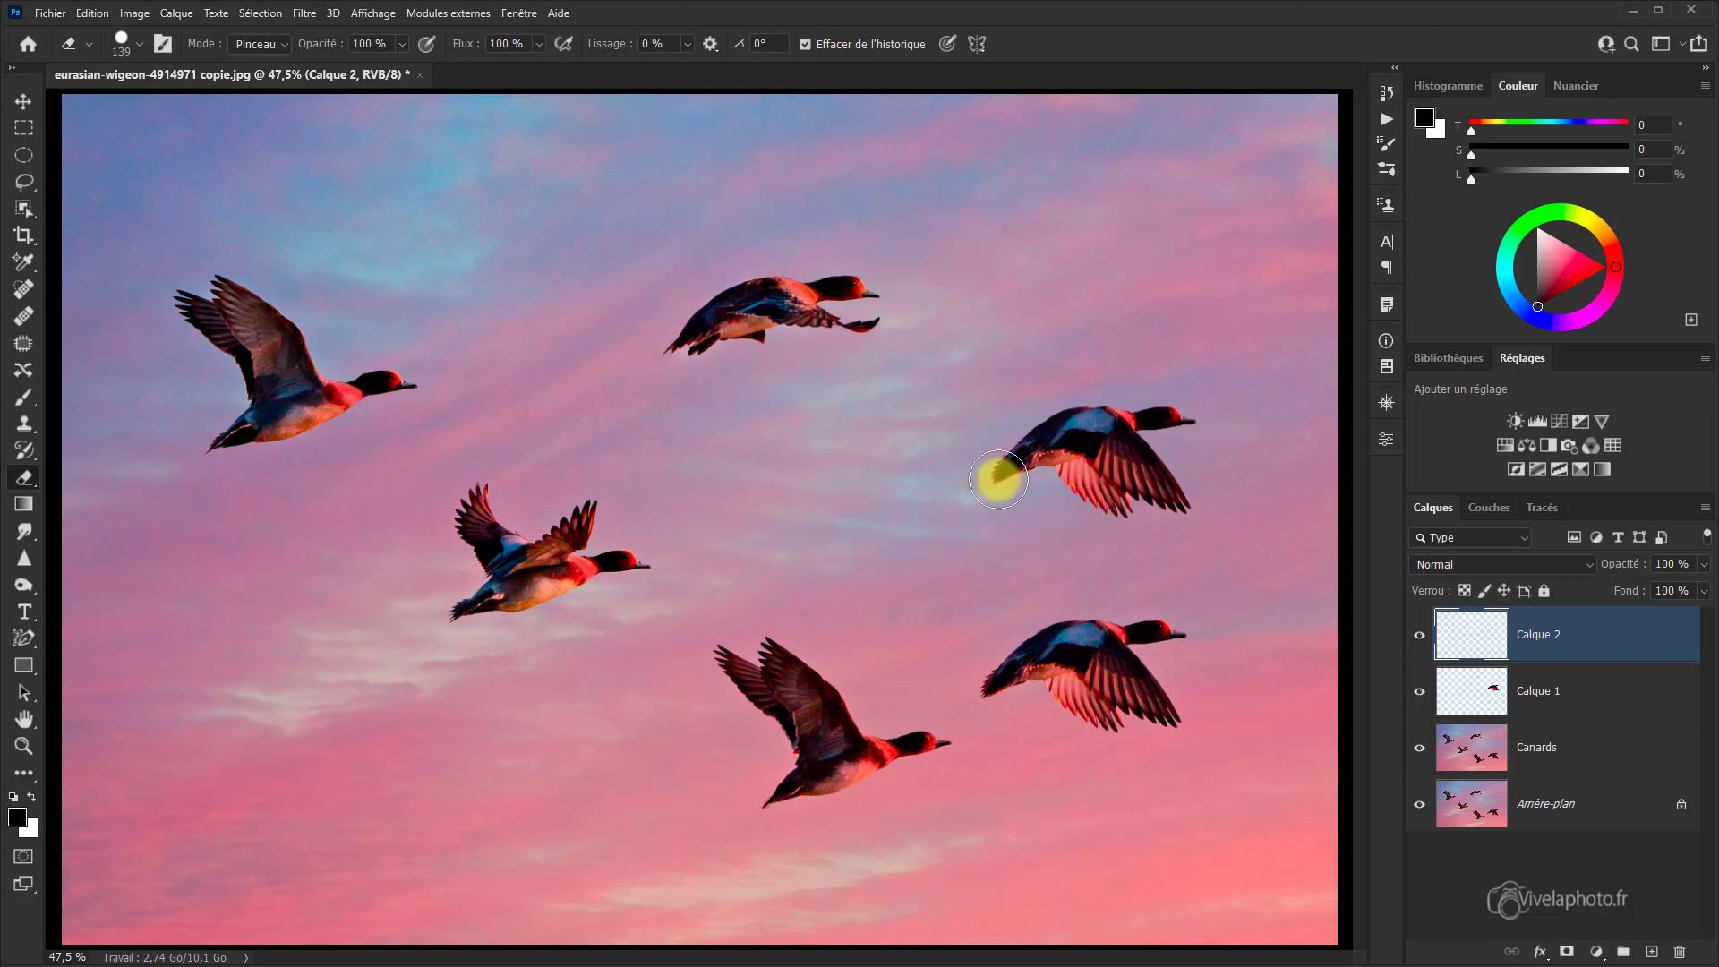
{"action": "mouse_move", "coordinate": [1000, 479]}
{"action": "left_mouse_down"}
{"action": "mouse_move", "coordinate": [1036, 437]}
{"action": "mouse_move", "coordinate": [1163, 406]}
{"action": "mouse_move", "coordinate": [1174, 426]}
{"action": "mouse_move", "coordinate": [1082, 453]}
{"action": "mouse_move", "coordinate": [1070, 475]}
{"action": "mouse_move", "coordinate": [1117, 502]}
{"action": "mouse_move", "coordinate": [1181, 495]}
{"action": "mouse_move", "coordinate": [1134, 486]}
{"action": "left_mouse_up"}
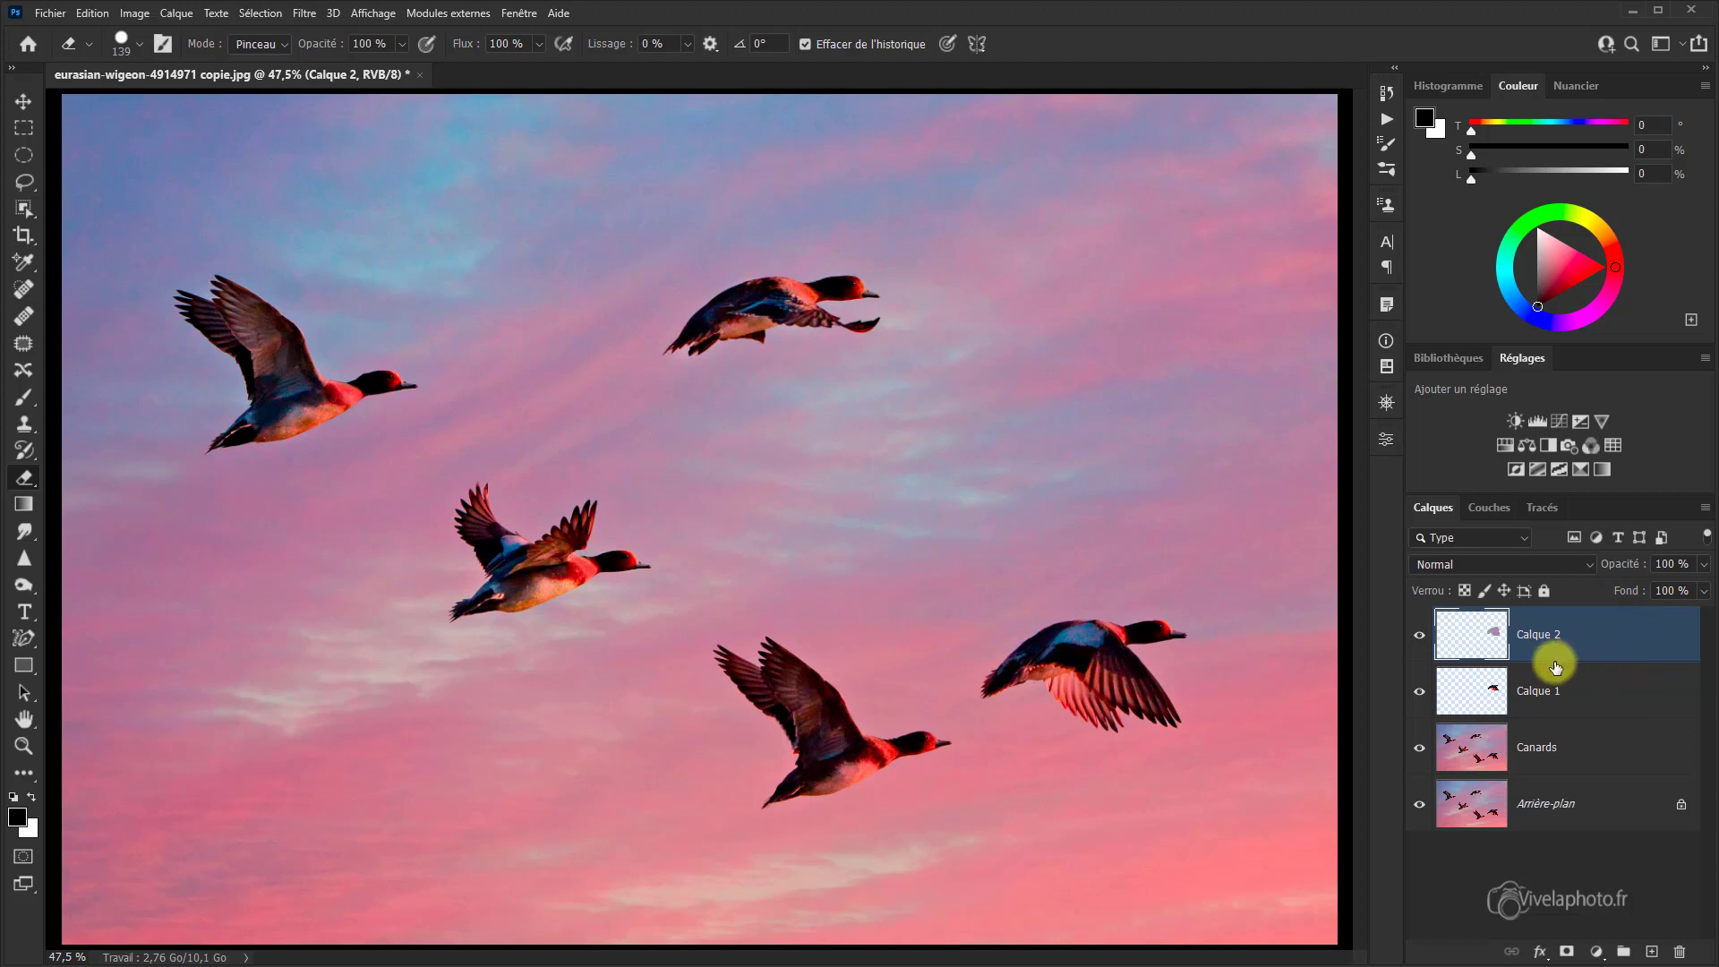
Step: Toggle the visibility of Calque 2 off and on, and delete the layer
{"action": "left_click", "coordinate": [1420, 638]}
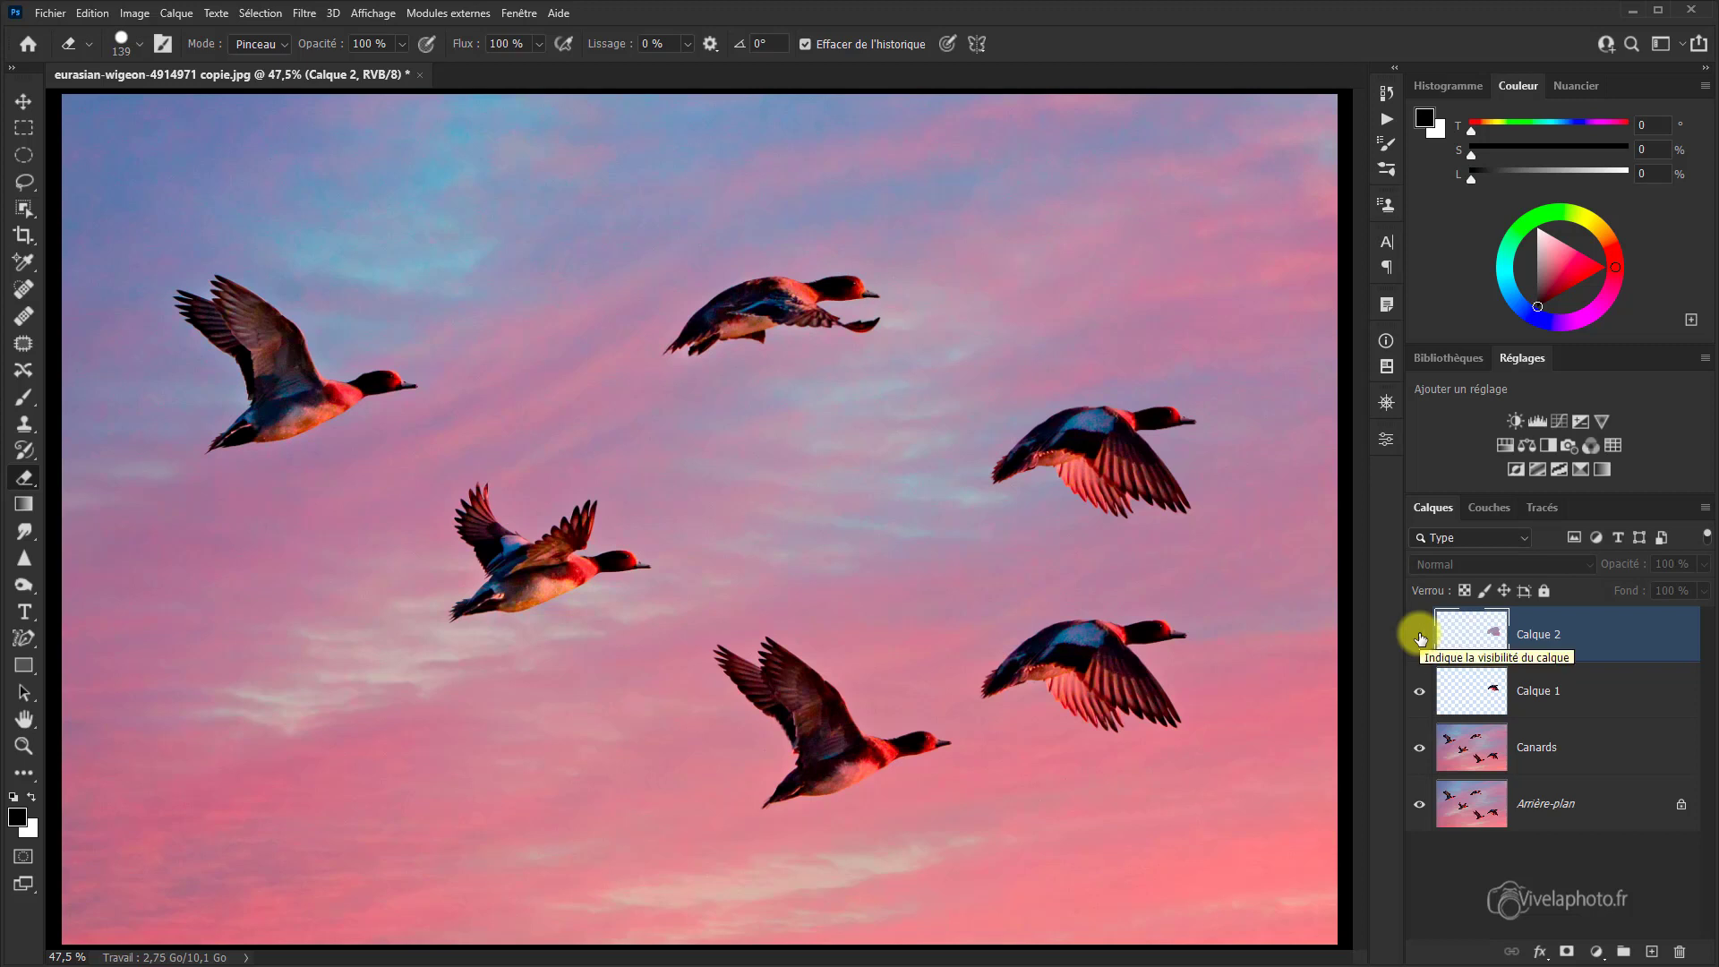
{"action": "left_click", "coordinate": [1420, 638]}
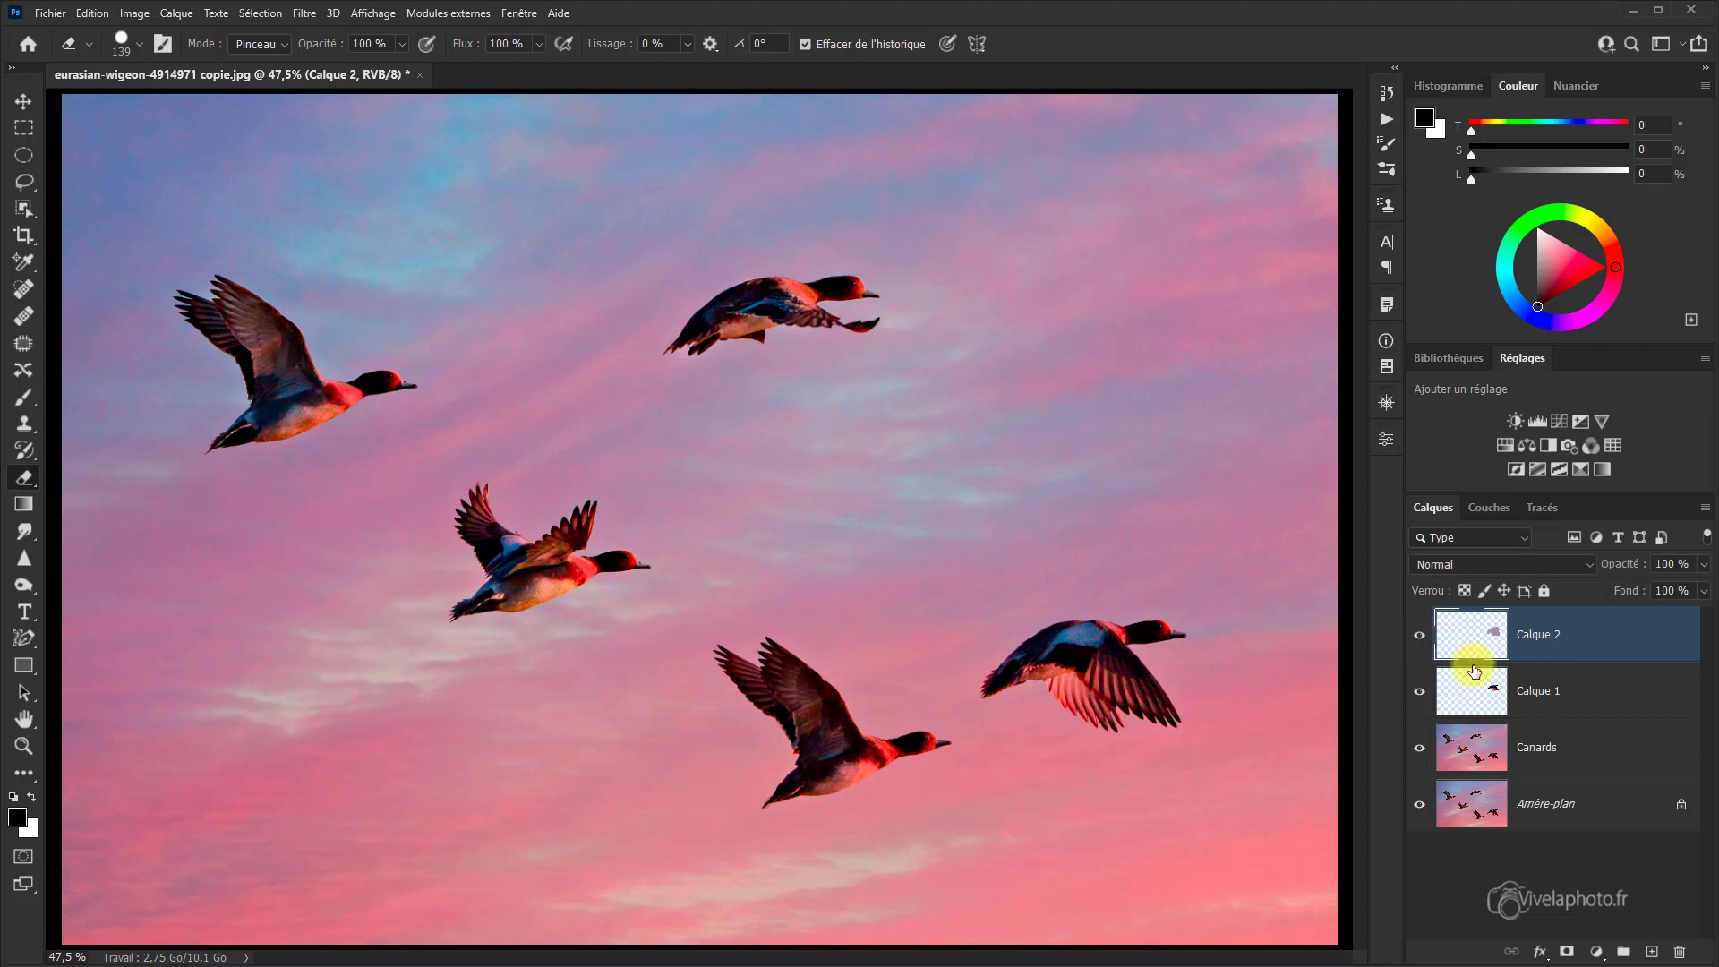
{"action": "right_click", "coordinate": [1598, 637]}
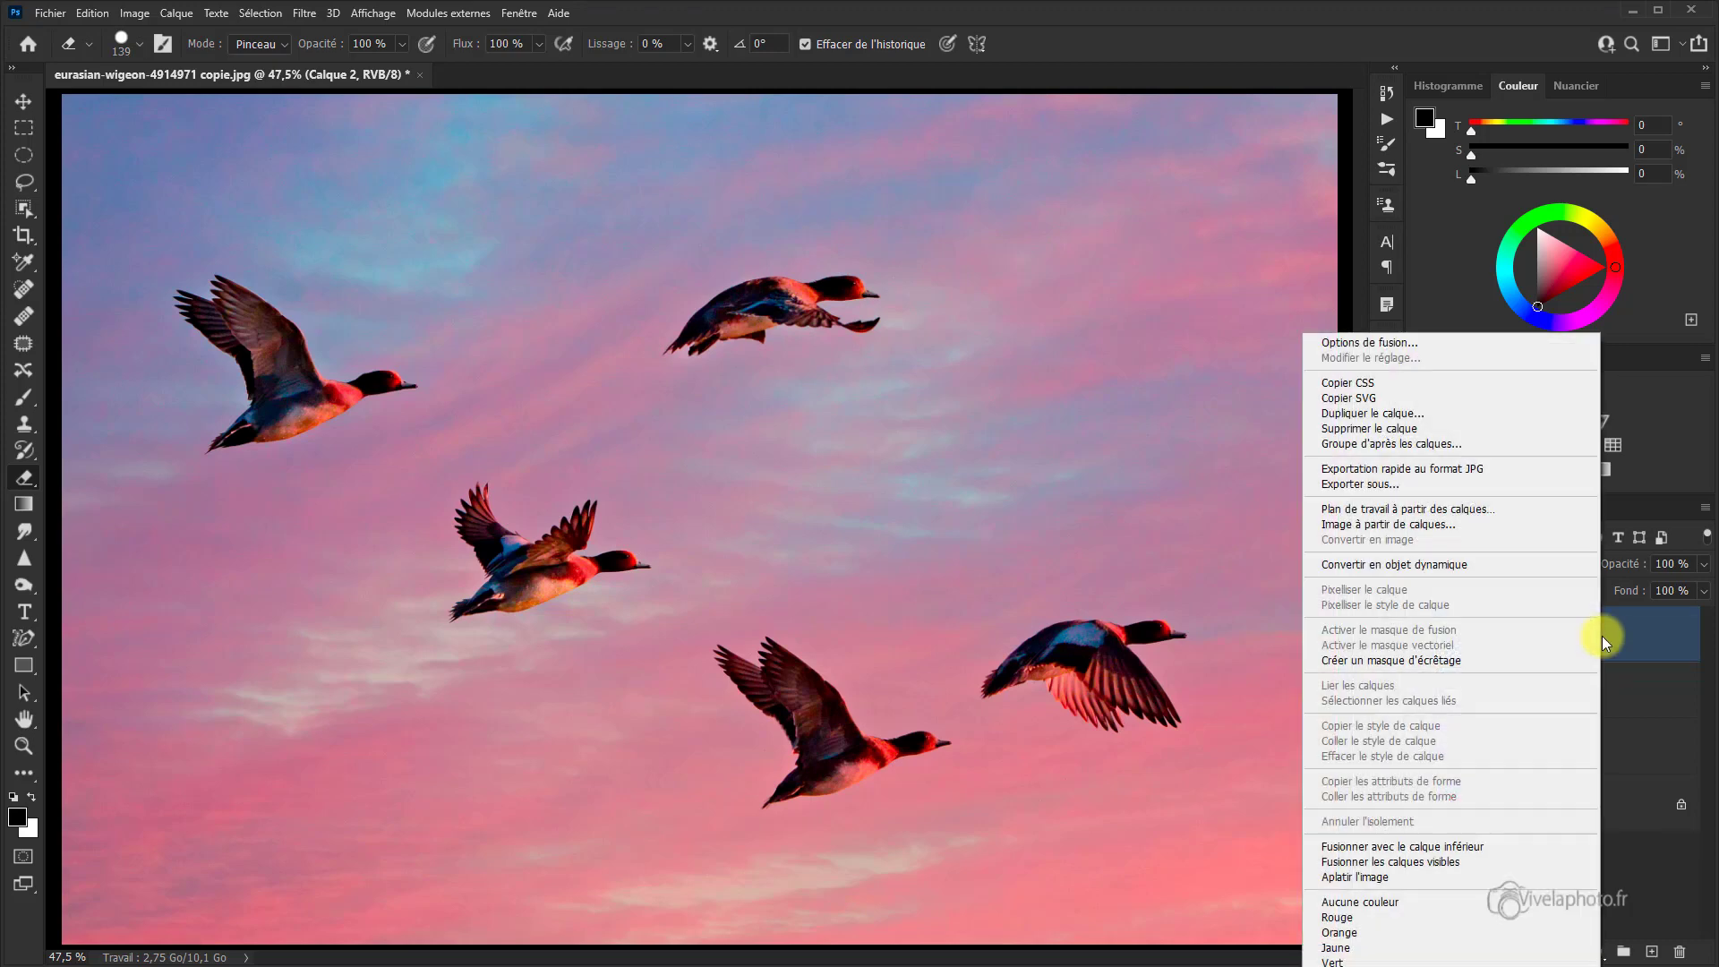
{"action": "left_click", "coordinate": [1417, 430]}
{"action": "left_click", "coordinate": [809, 373]}
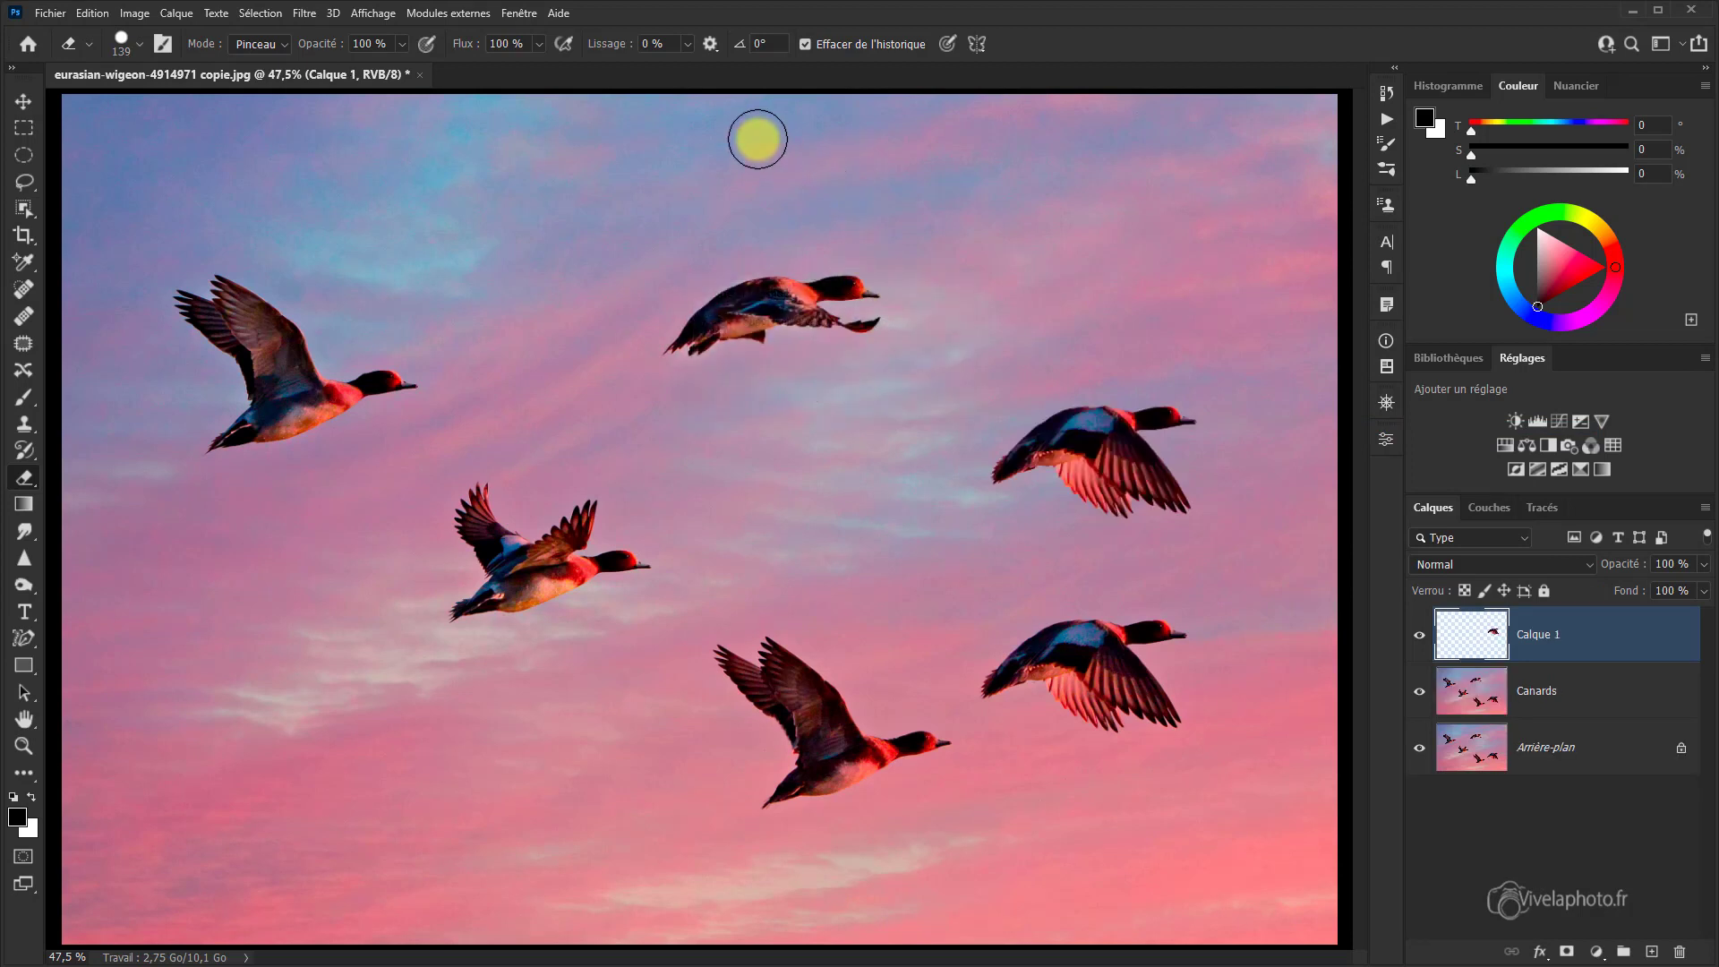
Step: Disable Effacer de l'historique, add an empty layer above Calque 1, and make Calque 1 the active layer
{"action": "left_click", "coordinate": [807, 45]}
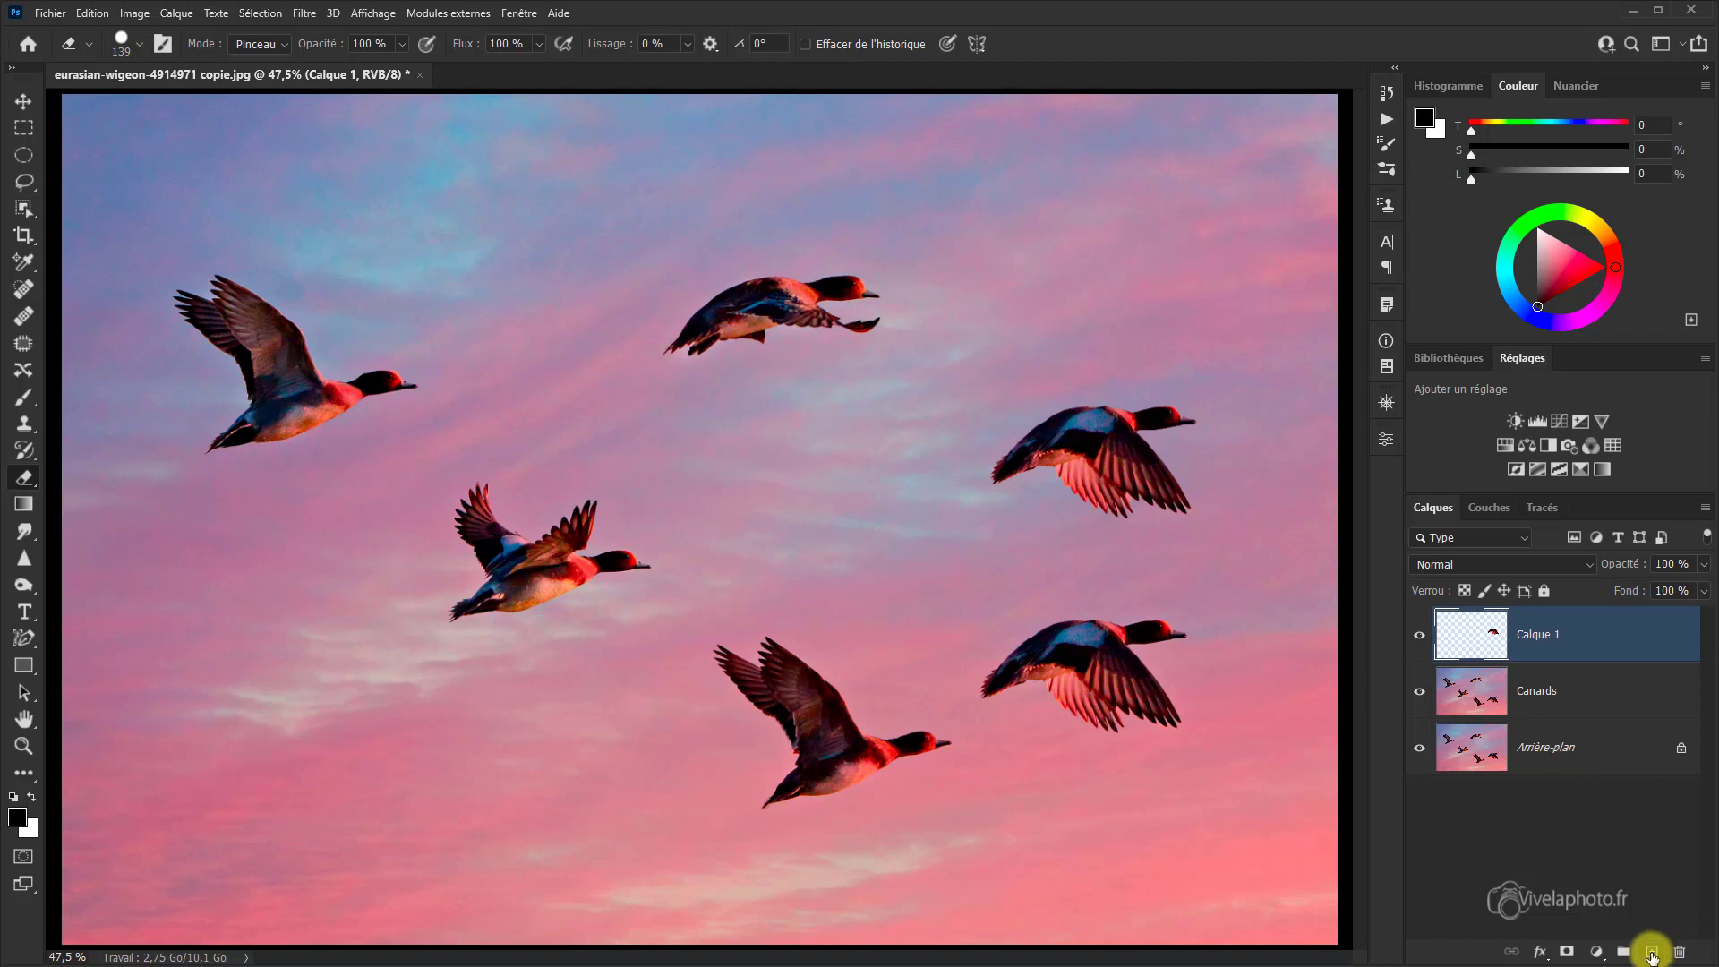
{"action": "left_click", "coordinate": [1652, 952]}
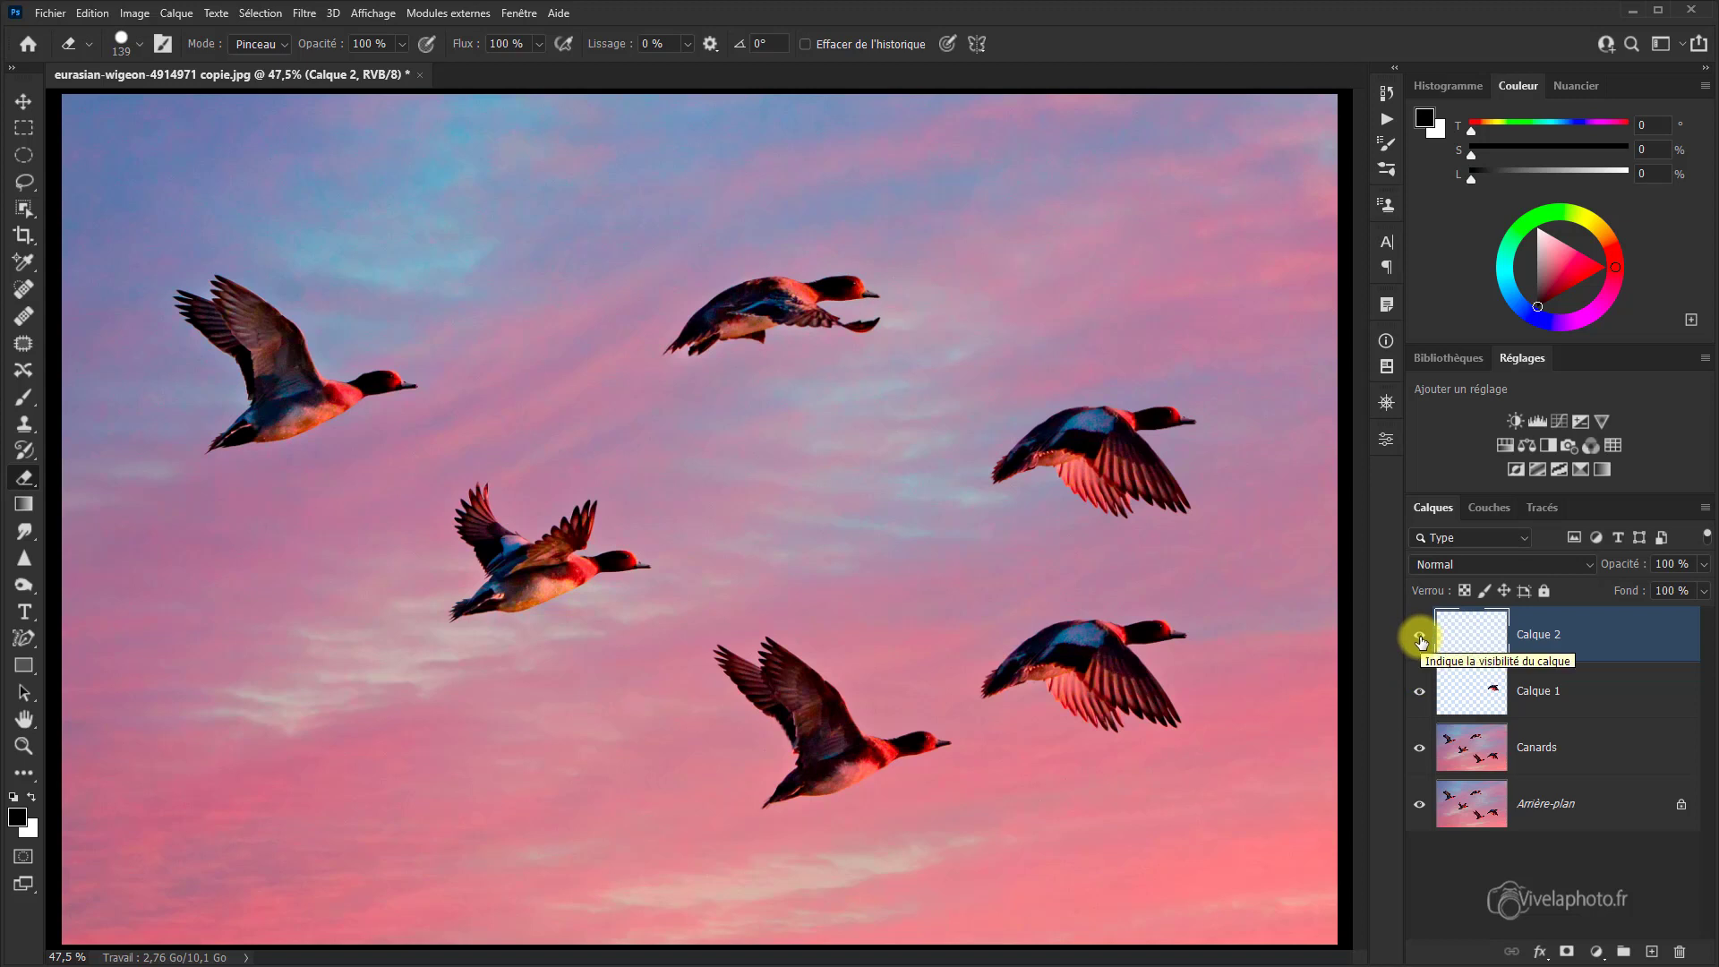
{"action": "left_click", "coordinate": [1607, 697]}
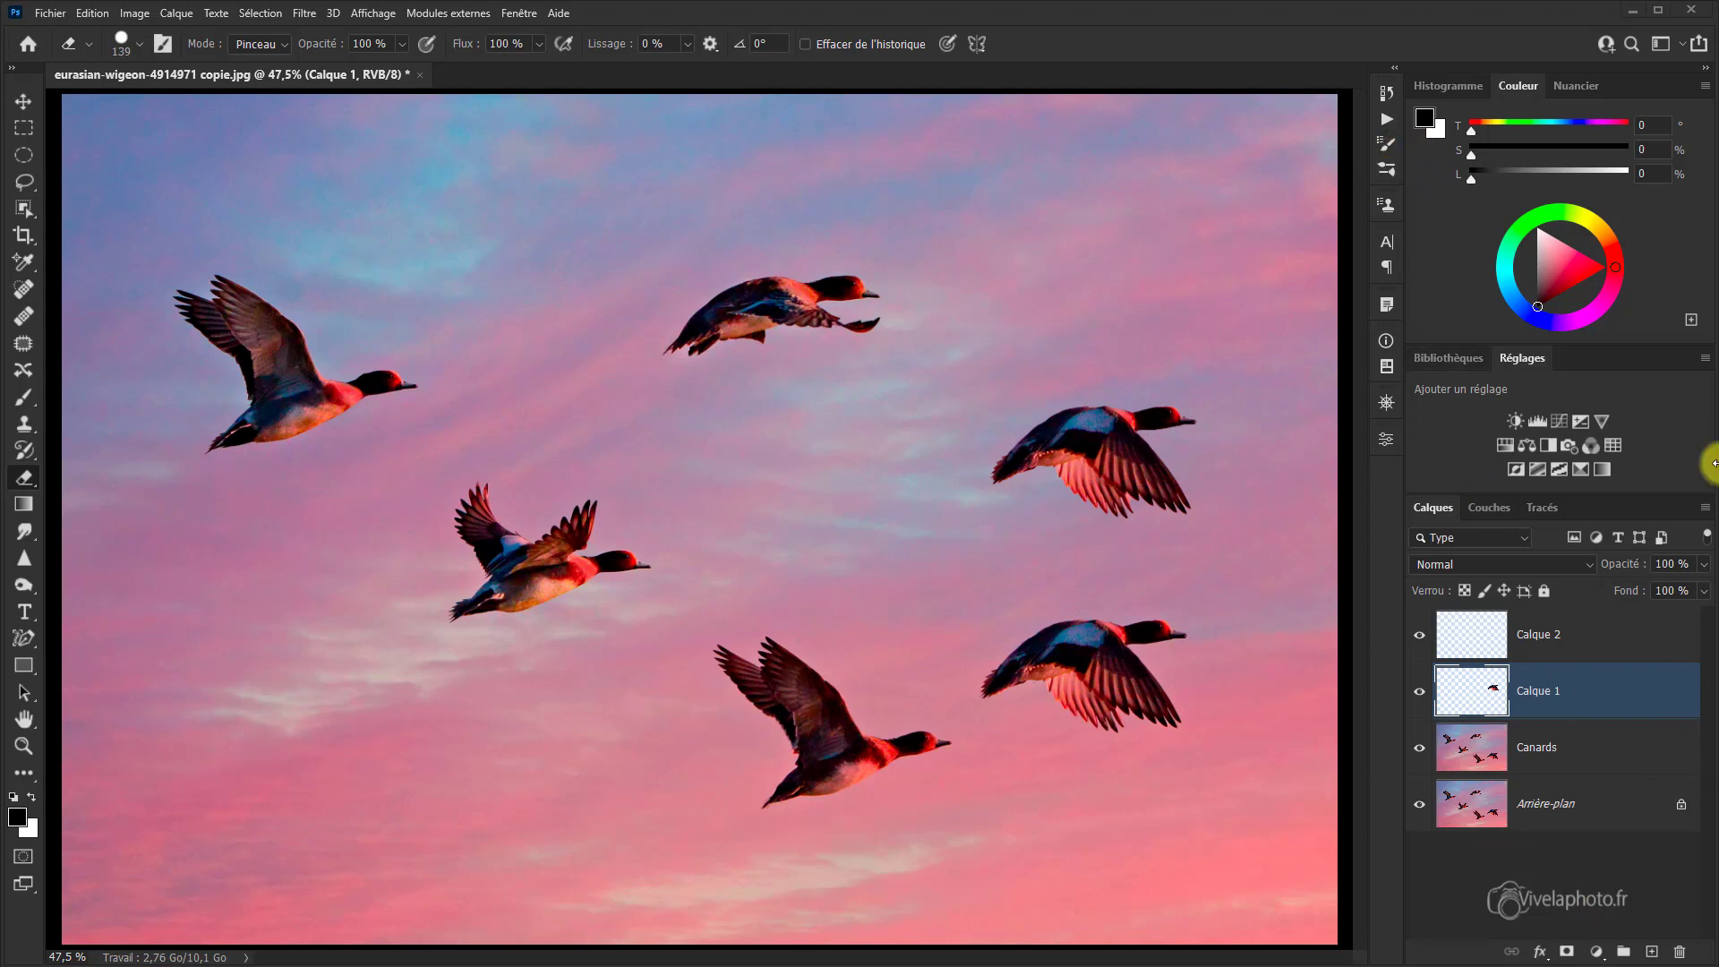
Step: Revert the document to the most recent Gomme d'historique state in its history
{"action": "left_click", "coordinate": [1385, 93]}
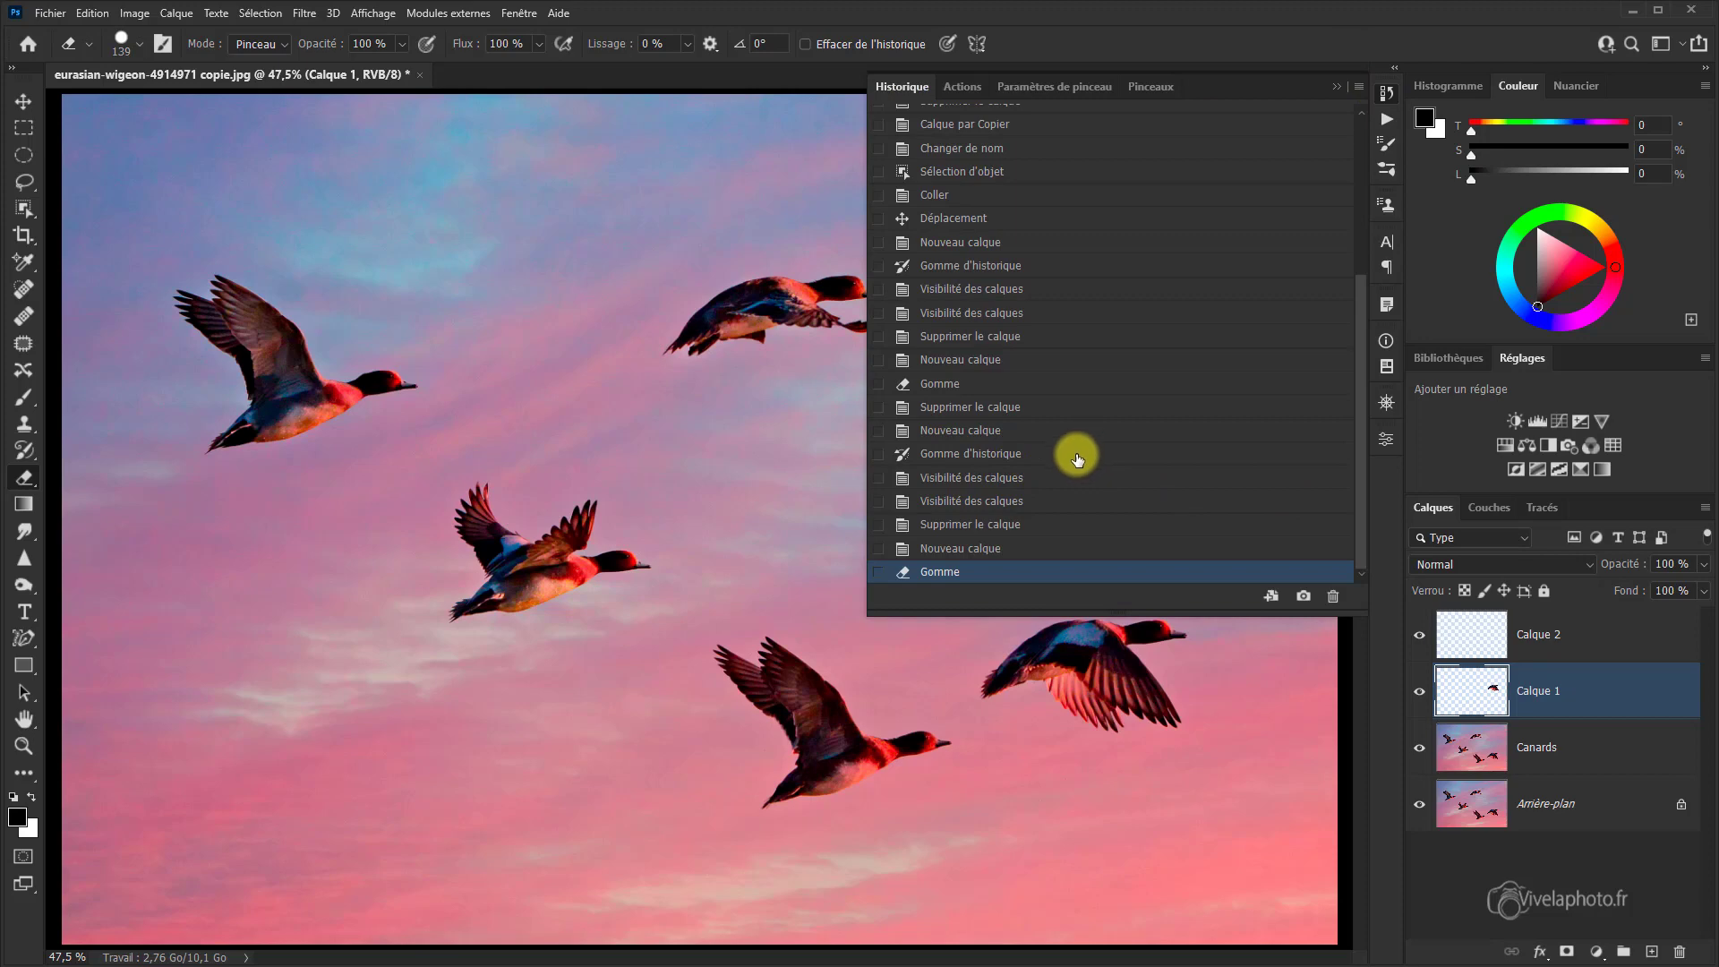
{"action": "left_click", "coordinate": [956, 455]}
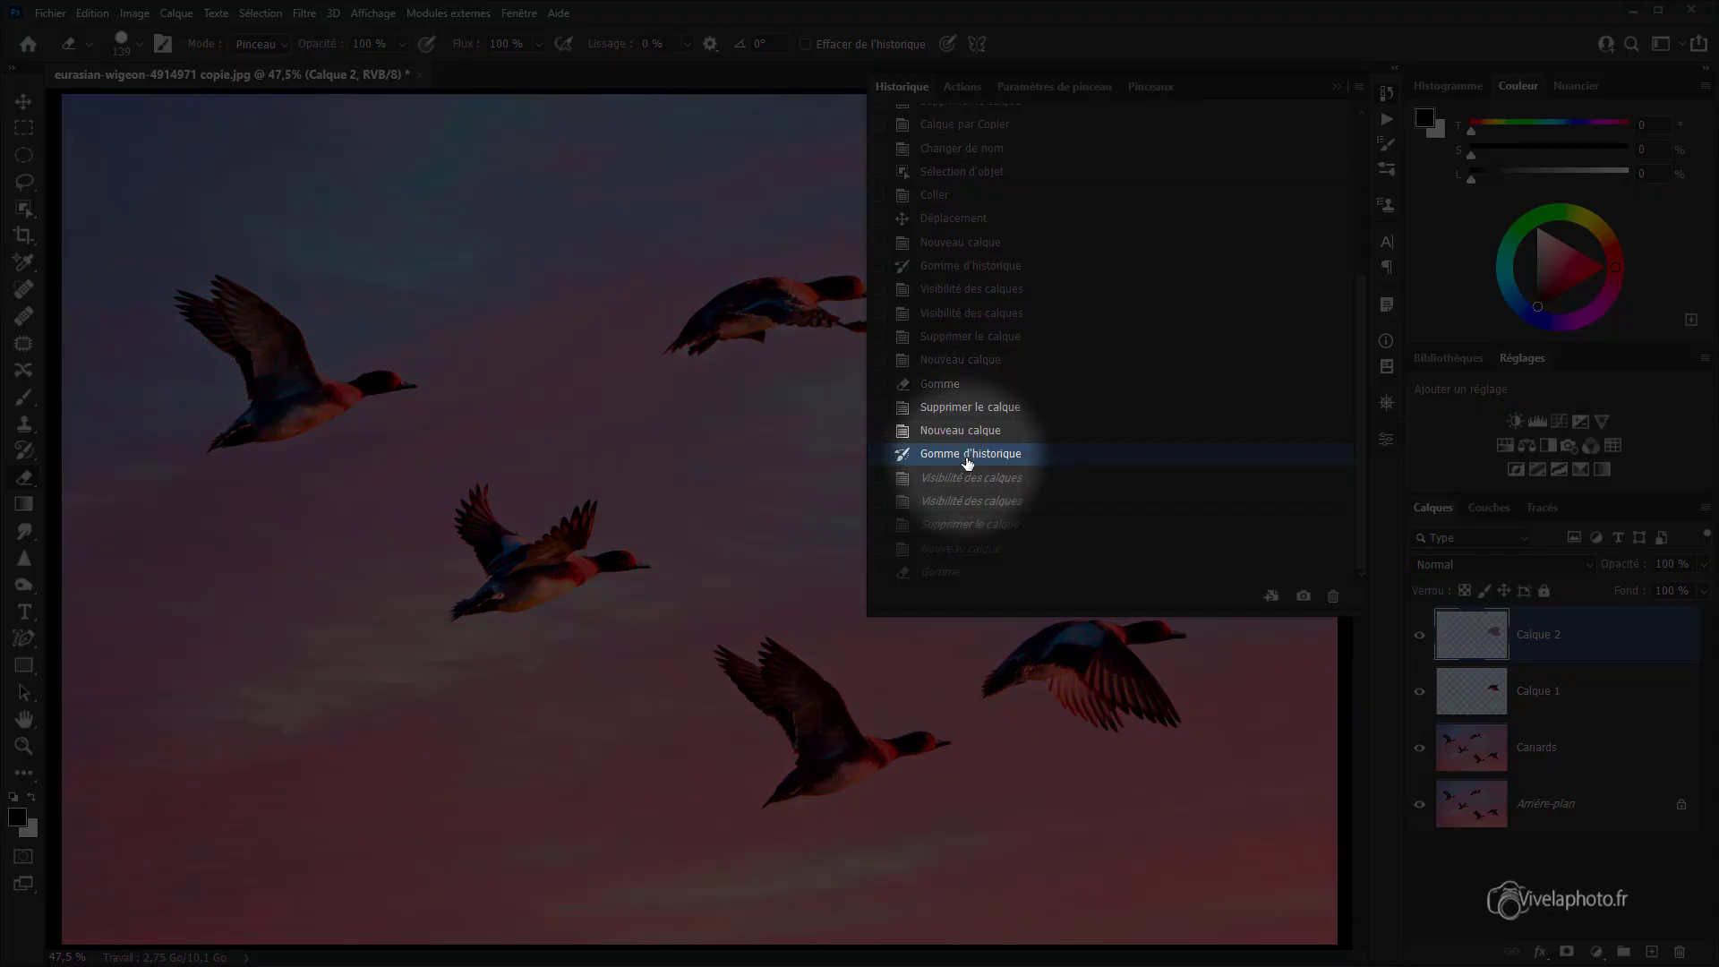
{"action": "left_click", "coordinate": [966, 461]}
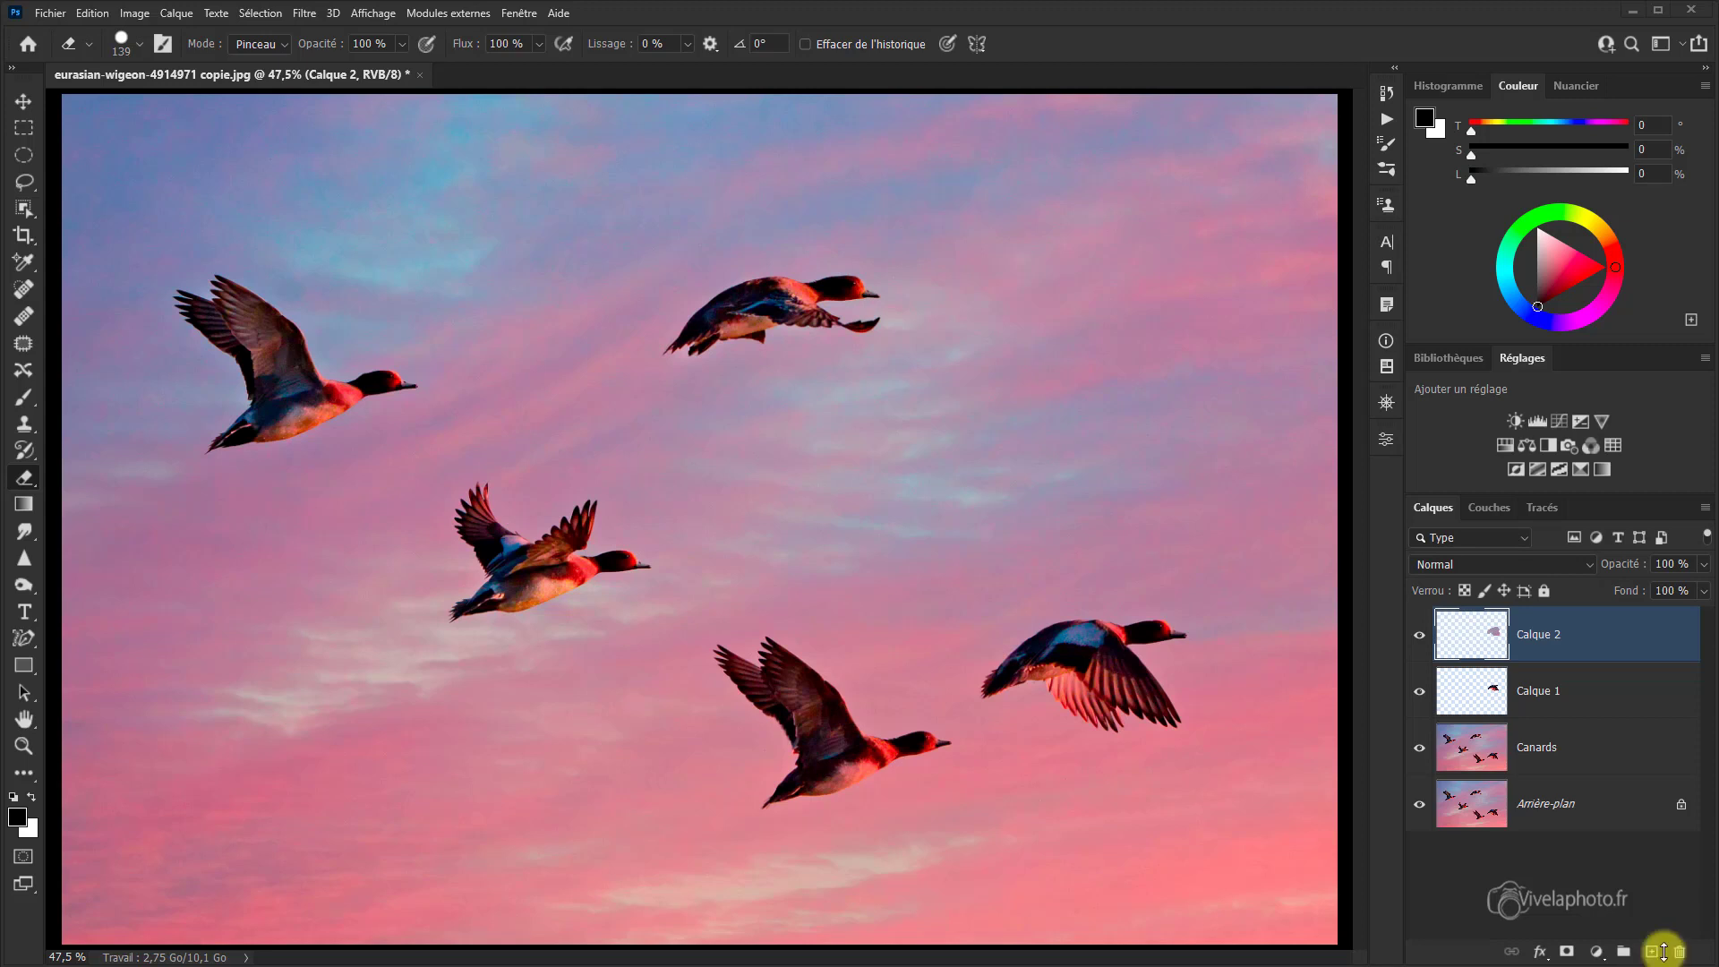
Step: Remove the history-erased Calque 2 from the layer stack
{"action": "right_click", "coordinate": [1609, 641]}
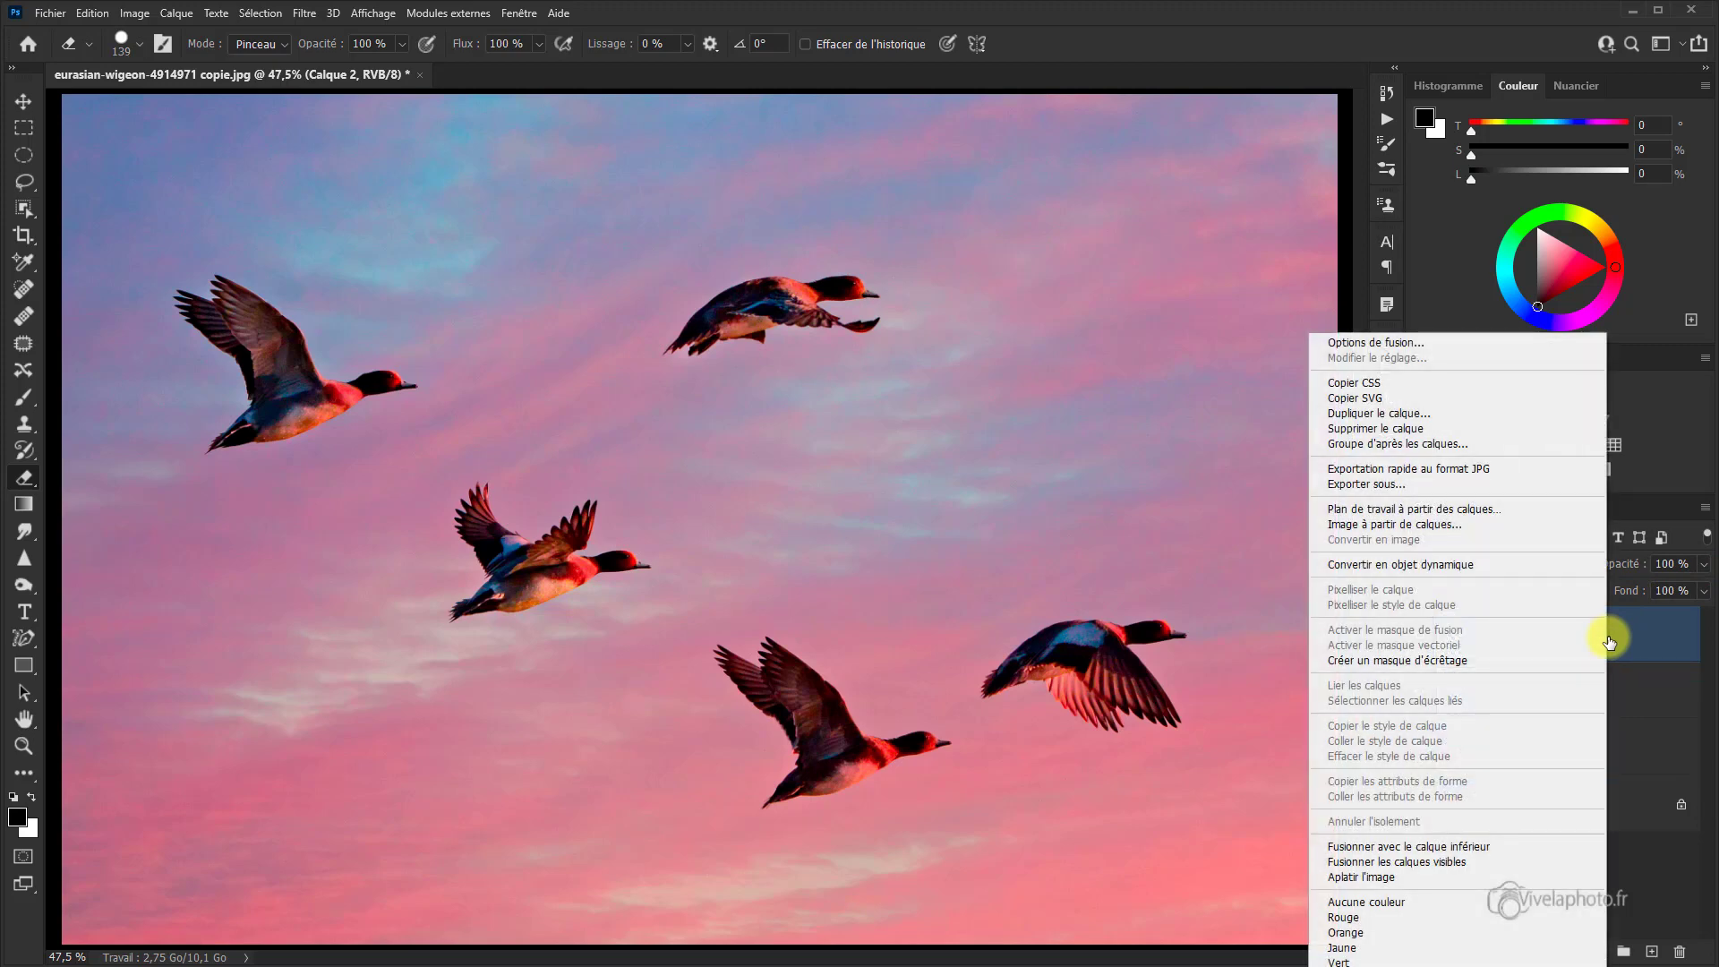
{"action": "left_click", "coordinate": [1430, 427]}
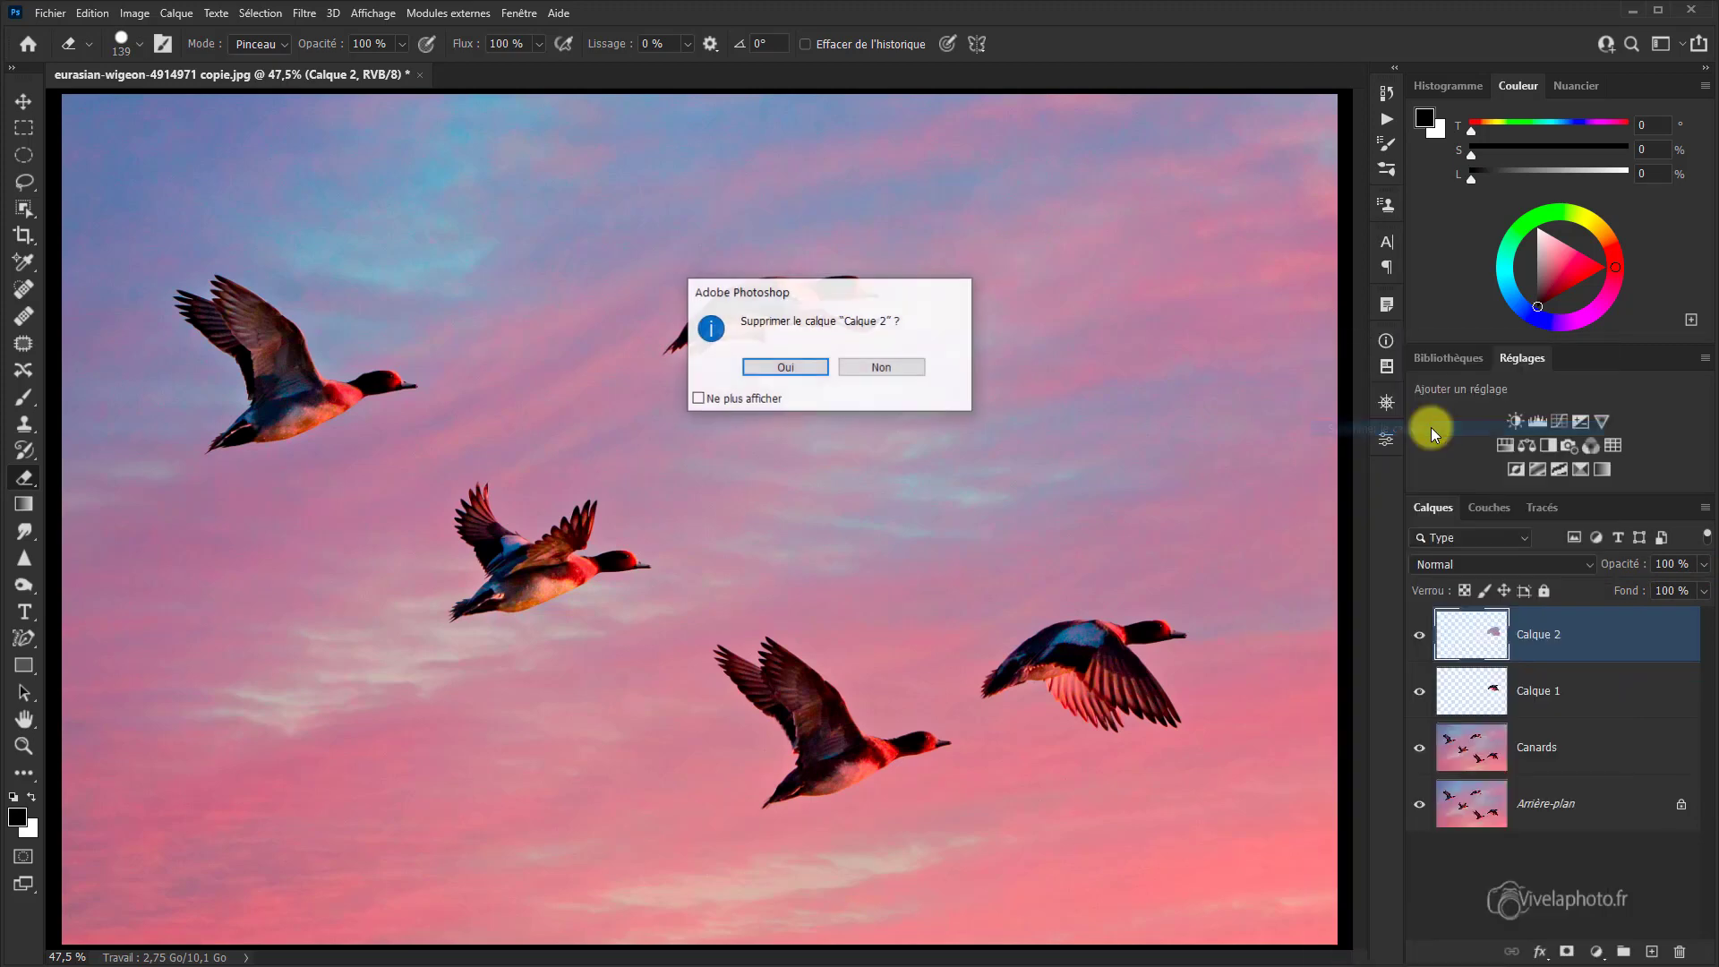
{"action": "left_click", "coordinate": [785, 367]}
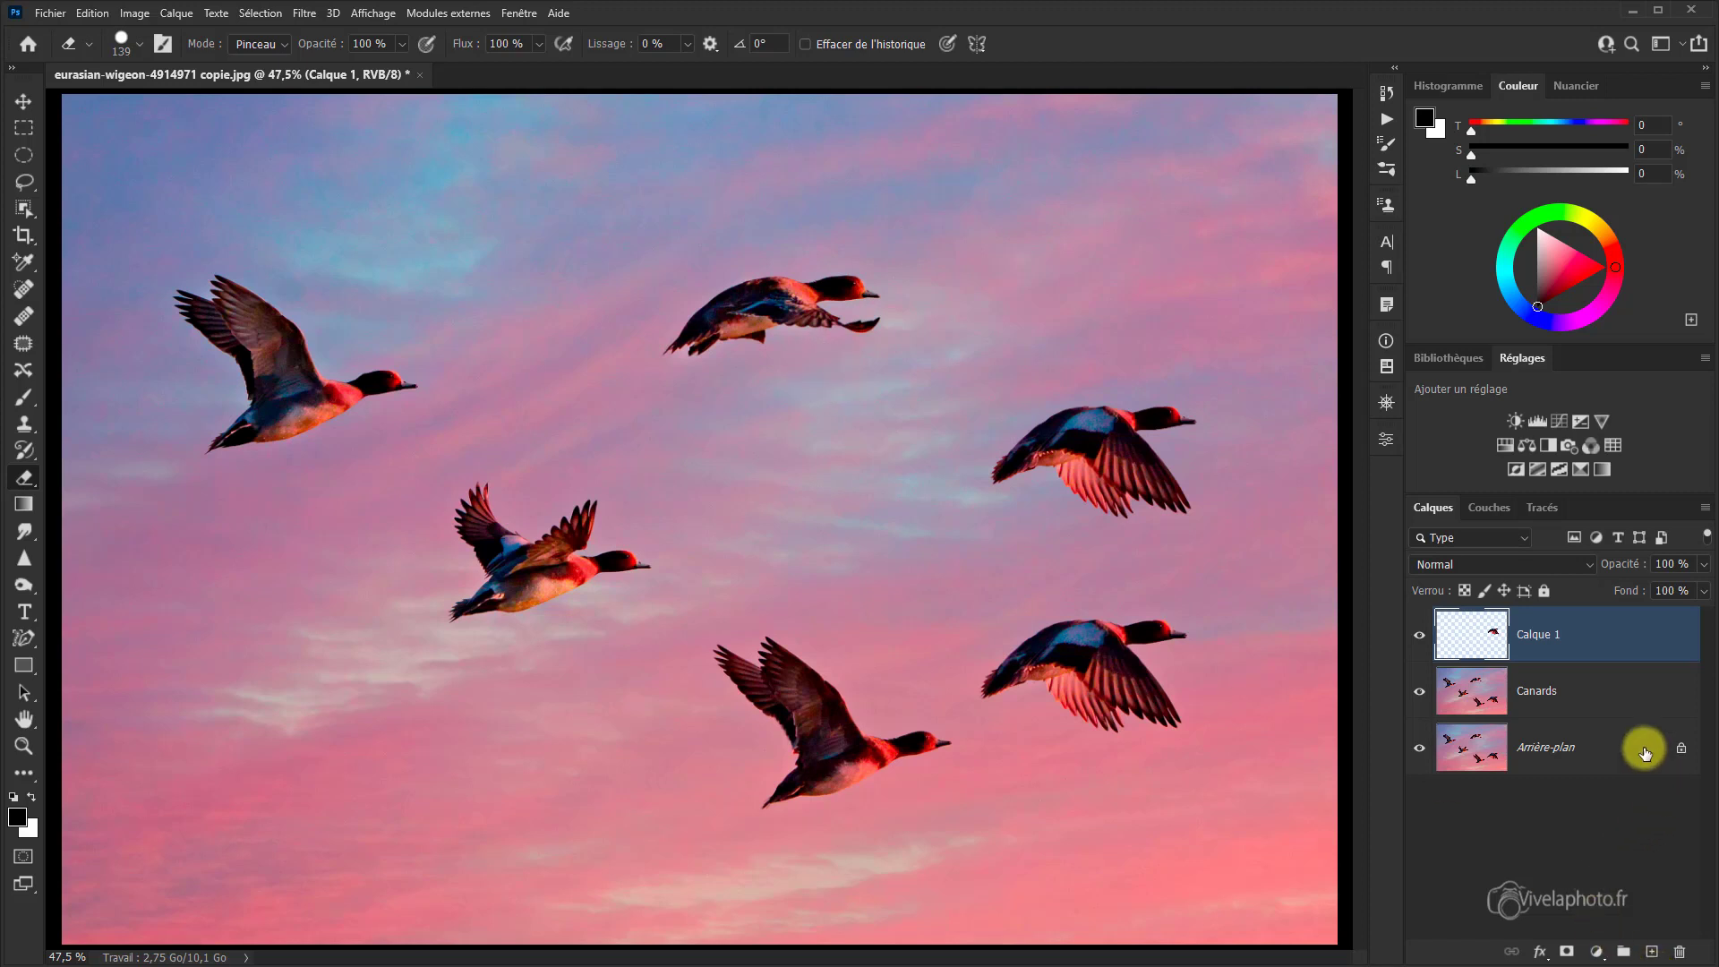
Step: Add a white layer mask to the Canards layer
{"action": "key", "text": "v"}
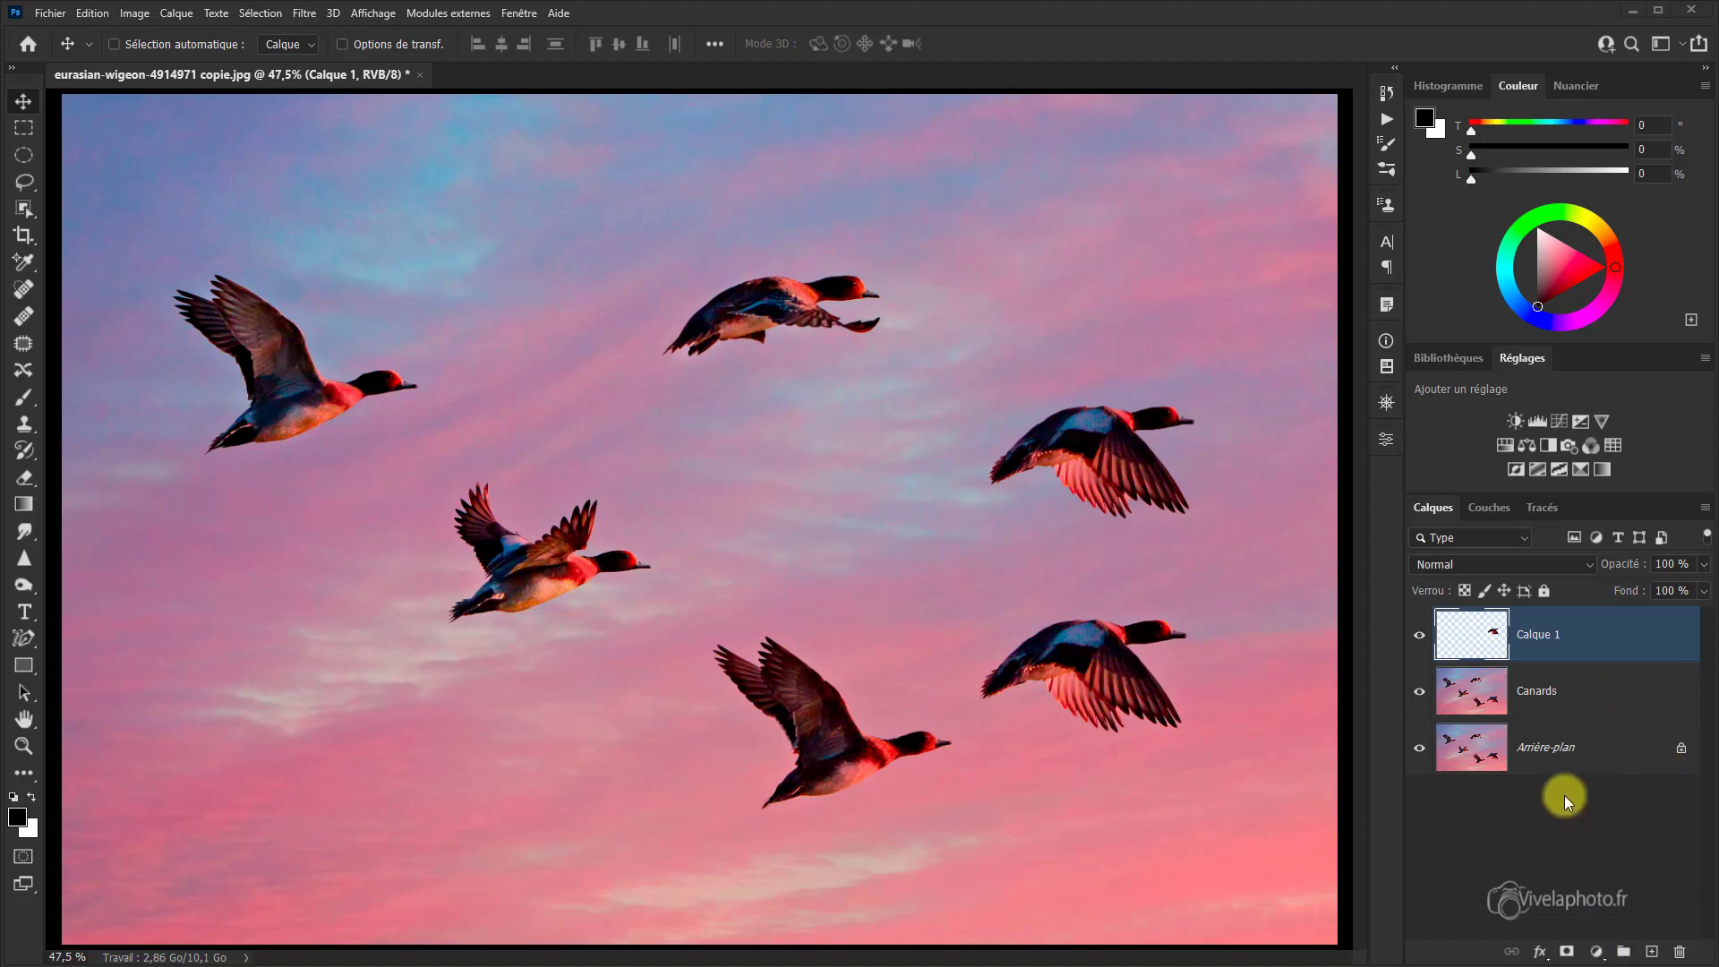
{"action": "left_click", "coordinate": [1596, 700]}
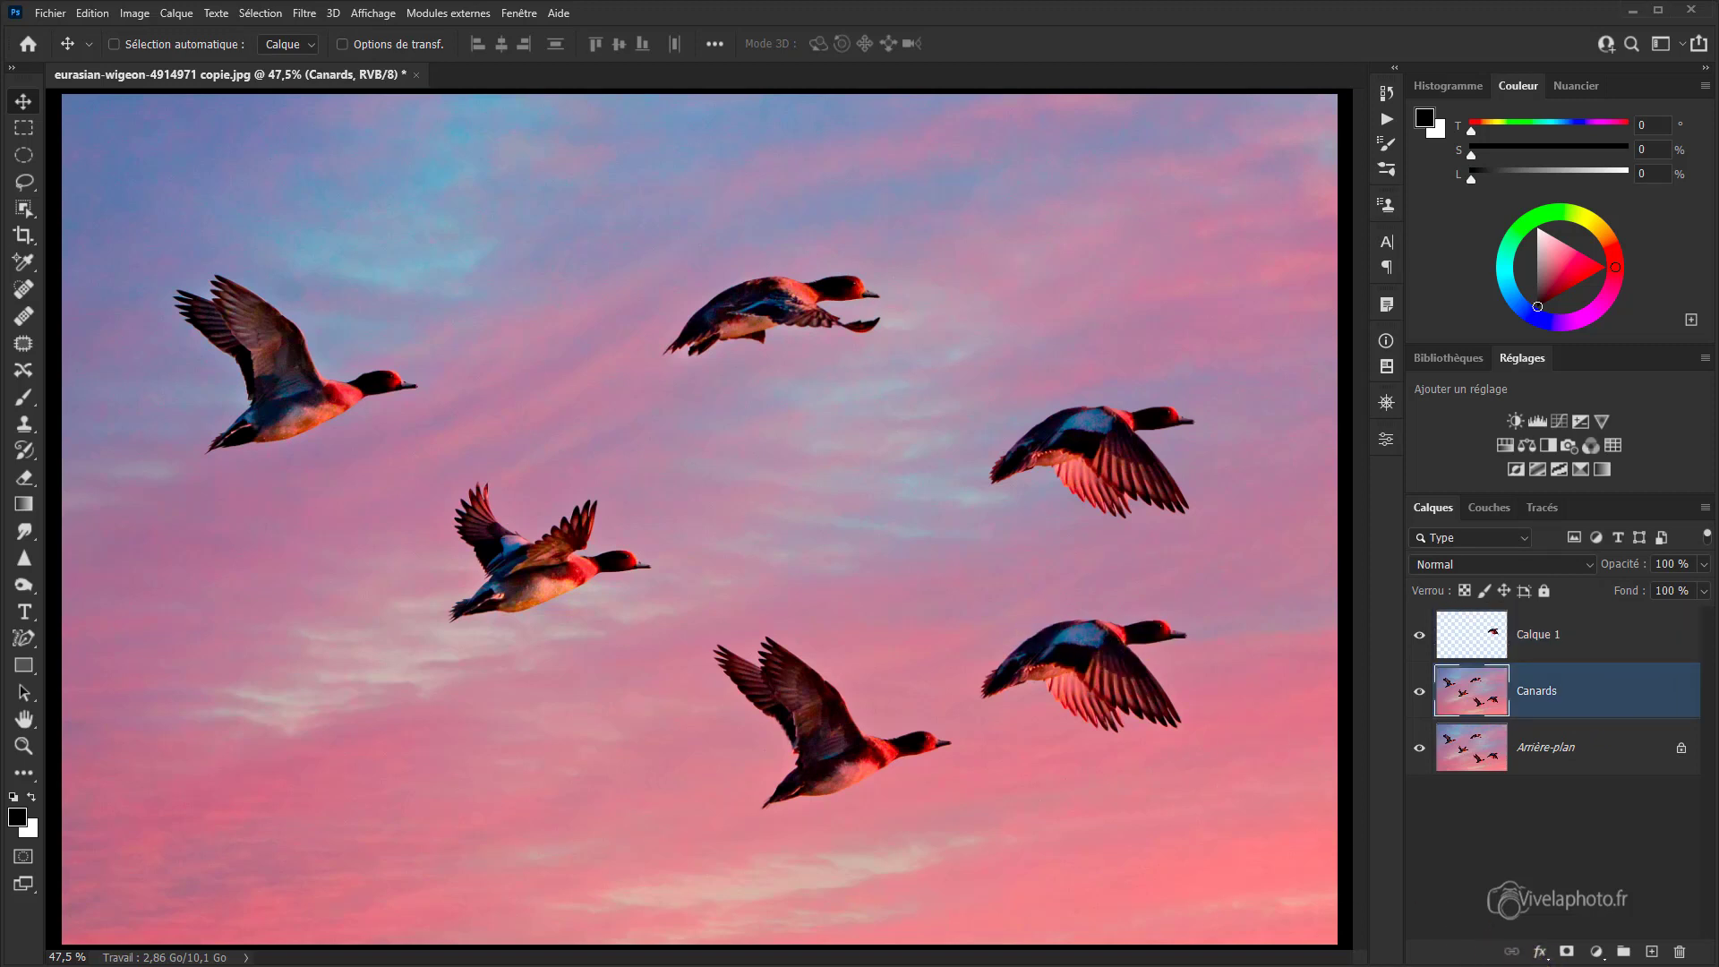
{"action": "left_click", "coordinate": [1567, 952]}
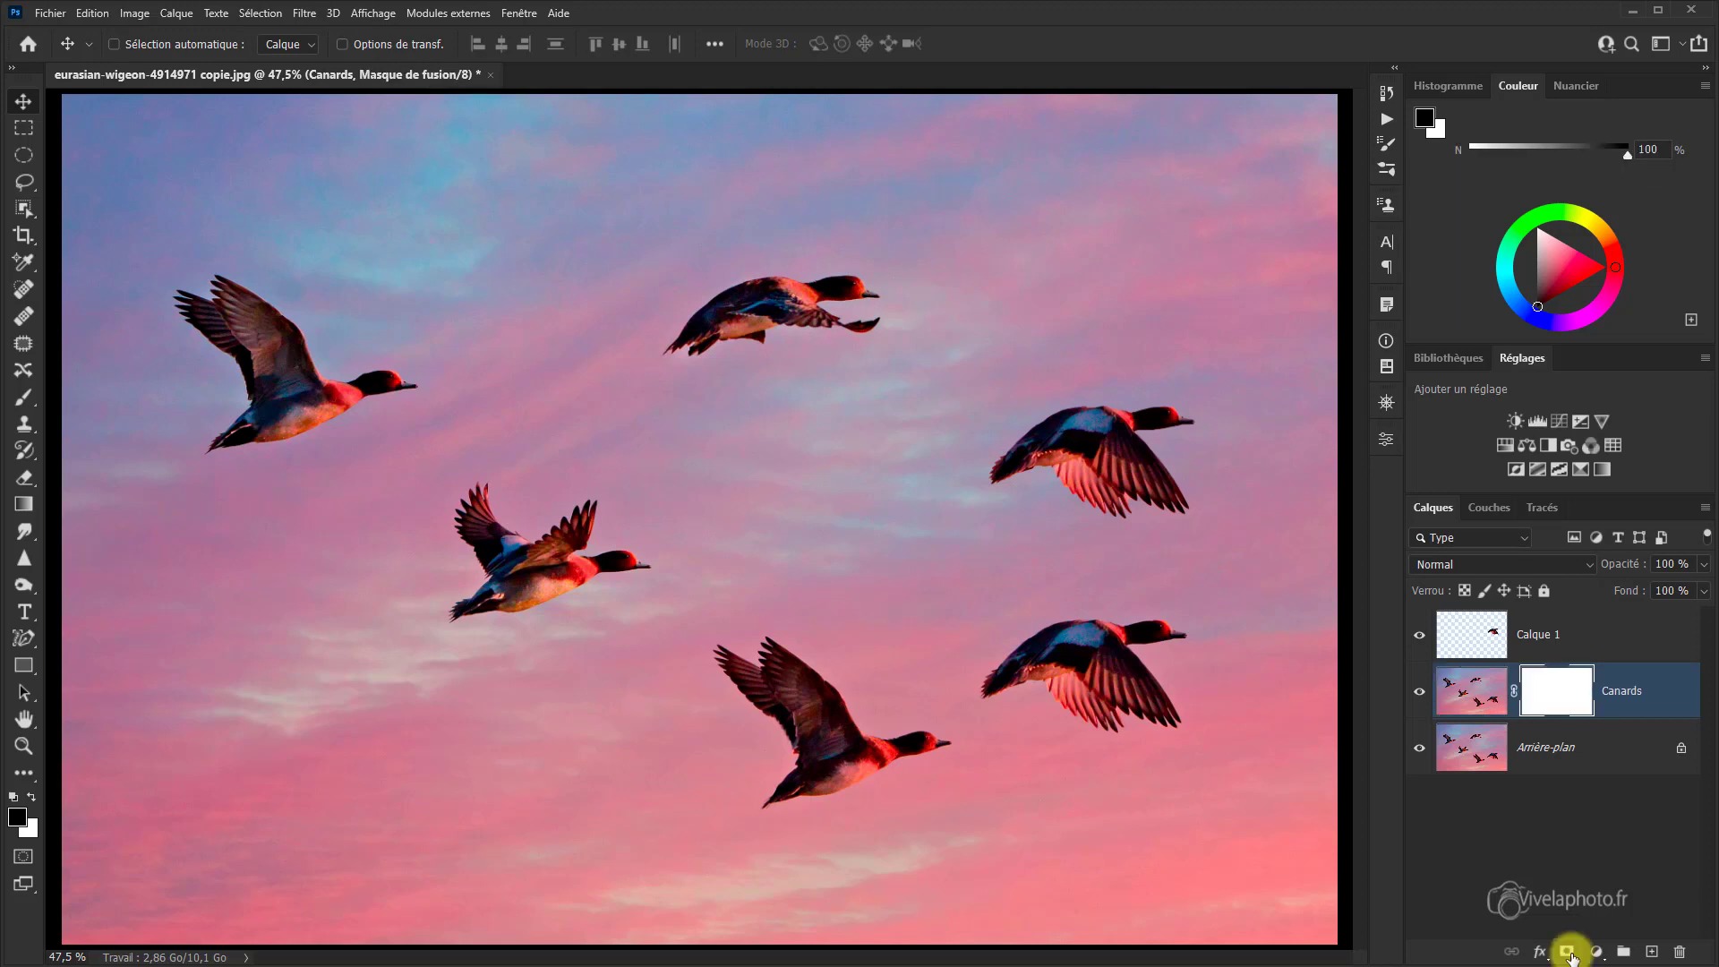
Step: Hide the Arrière-plan layer and paint black with the Brush over the lower-right duck on the Canards mask
{"action": "left_click", "coordinate": [27, 399]}
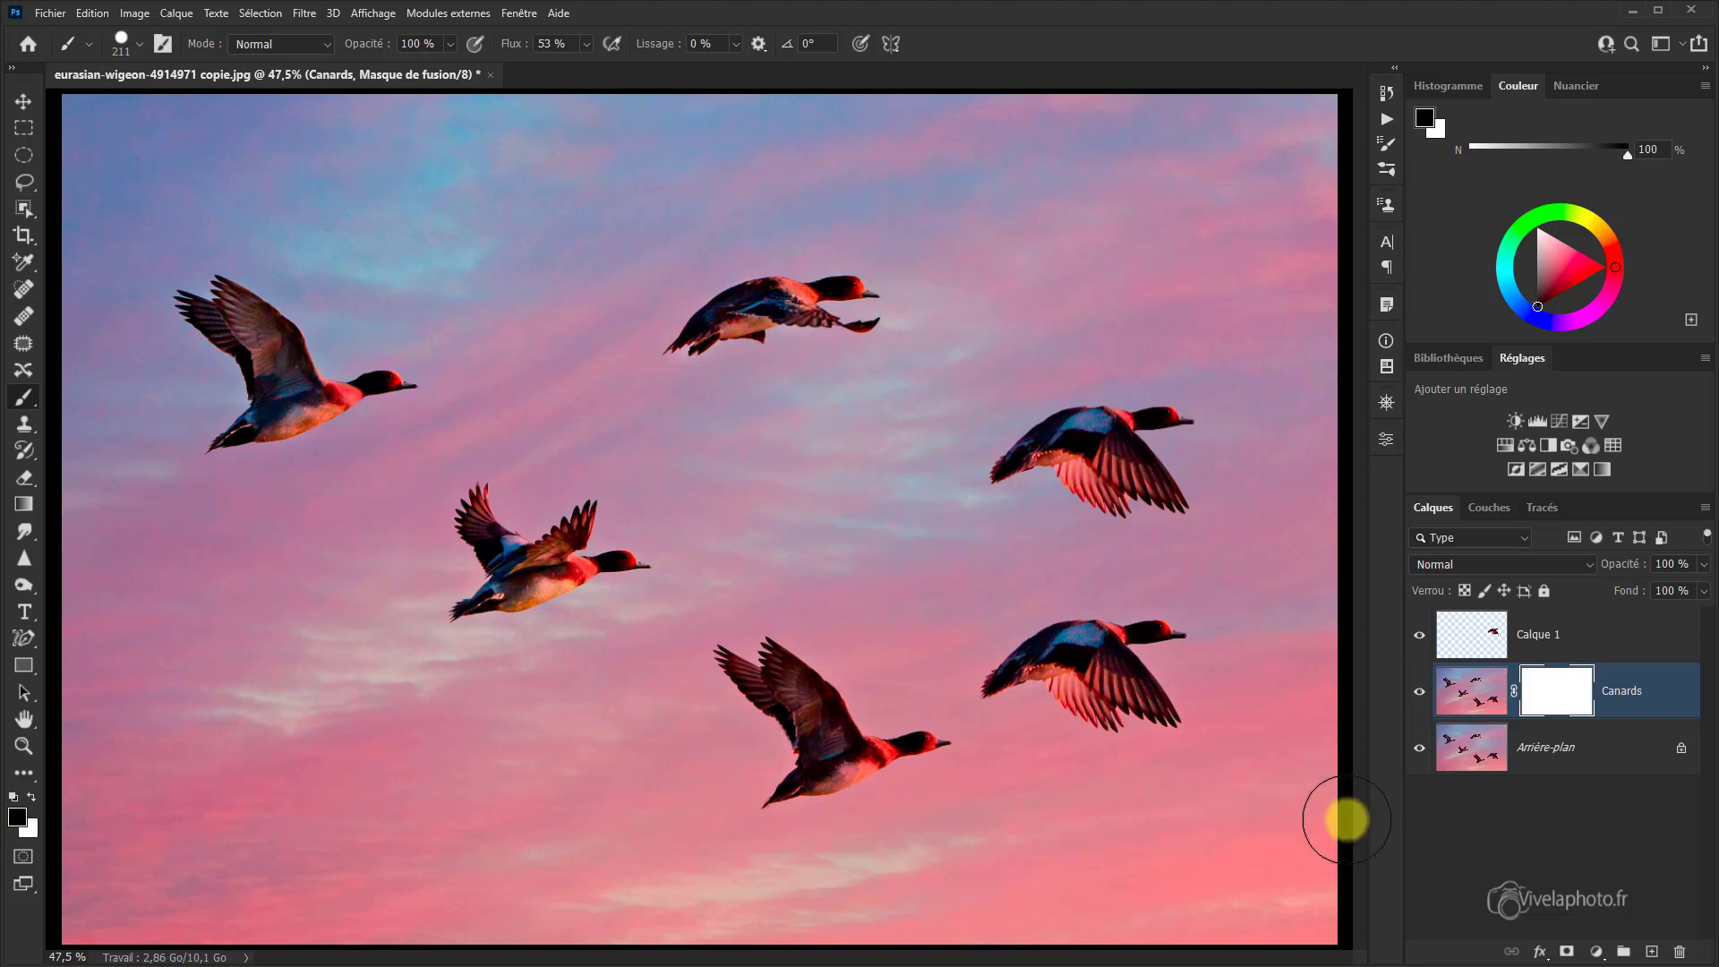
{"action": "left_click", "coordinate": [1420, 749]}
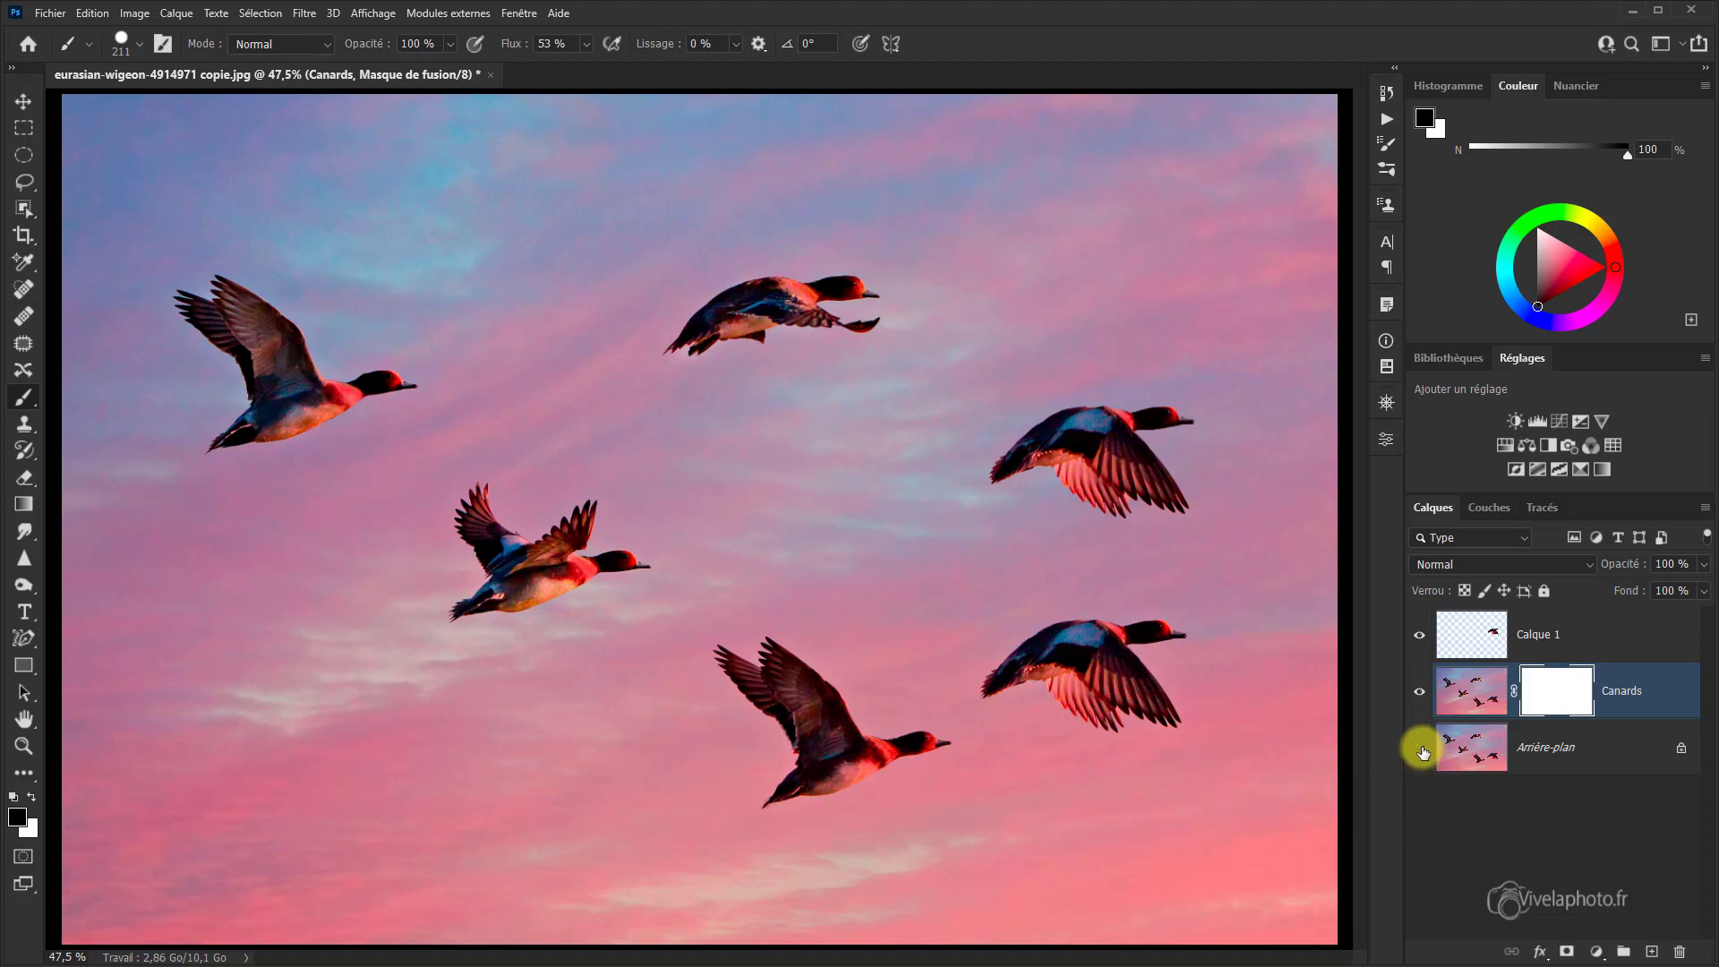
{"action": "mouse_move", "coordinate": [1010, 702]}
{"action": "left_mouse_down"}
{"action": "mouse_move", "coordinate": [1096, 649]}
{"action": "mouse_move", "coordinate": [1152, 652]}
{"action": "mouse_move", "coordinate": [1163, 702]}
{"action": "mouse_move", "coordinate": [1085, 702]}
{"action": "left_mouse_up"}
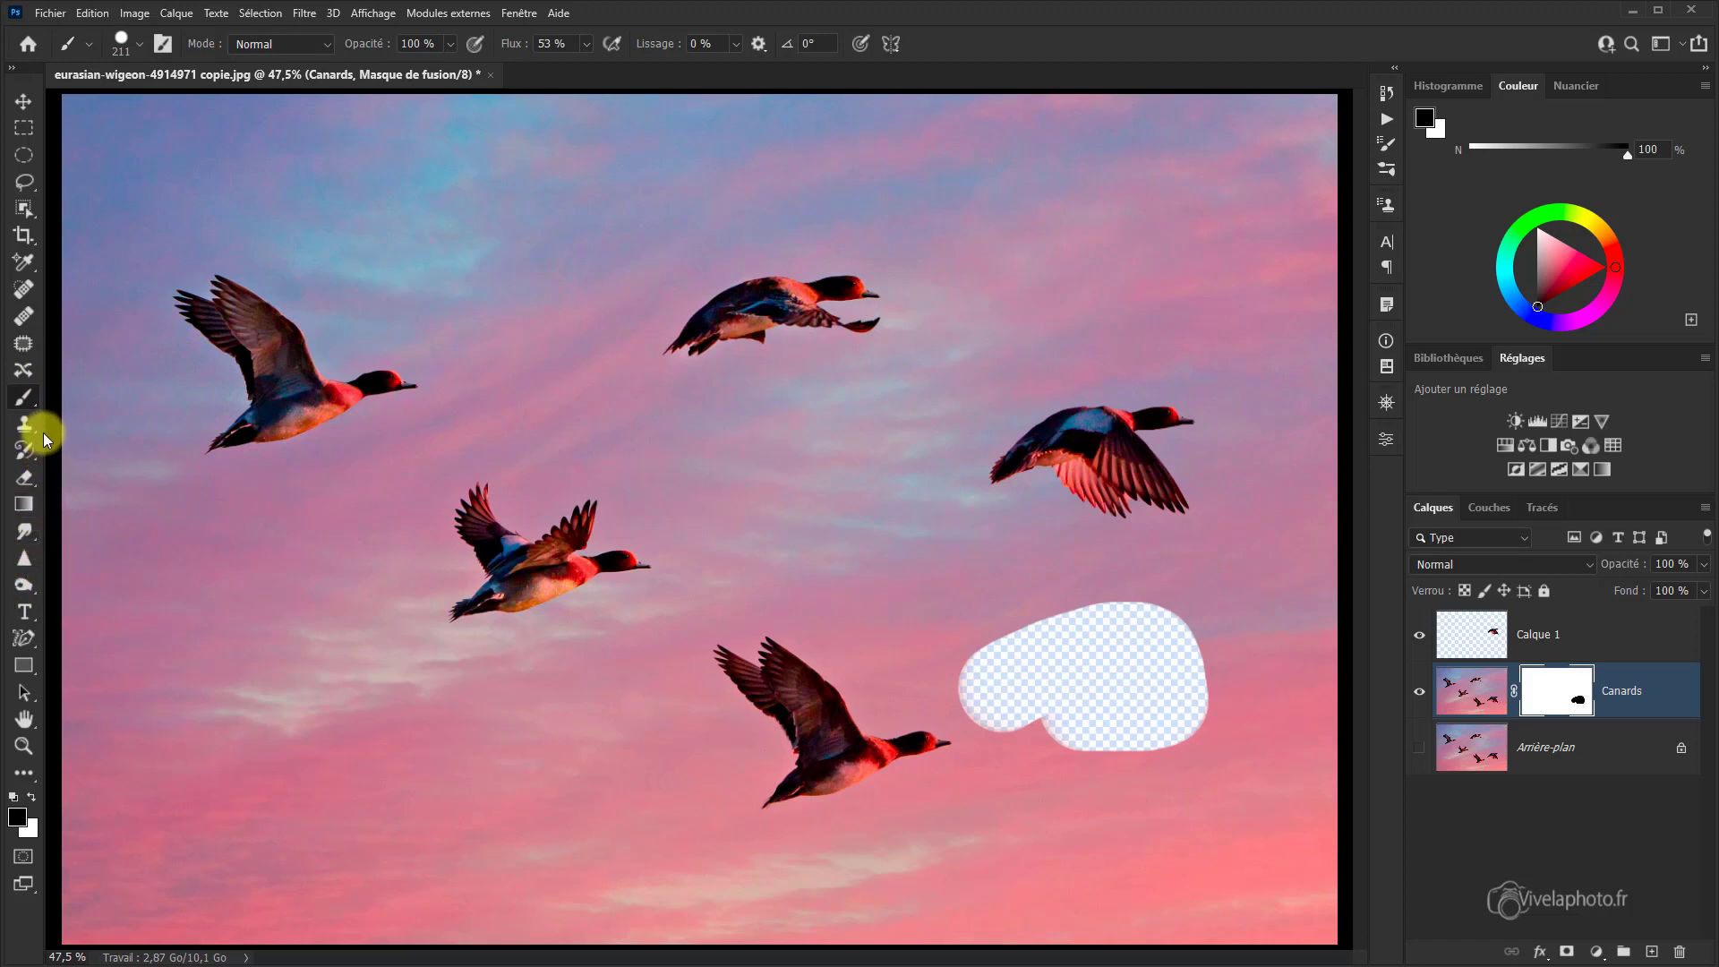
Step: View the Canards mask on its own and erase its whole black area to white with the Eraser
{"action": "left_click", "coordinate": [24, 477]}
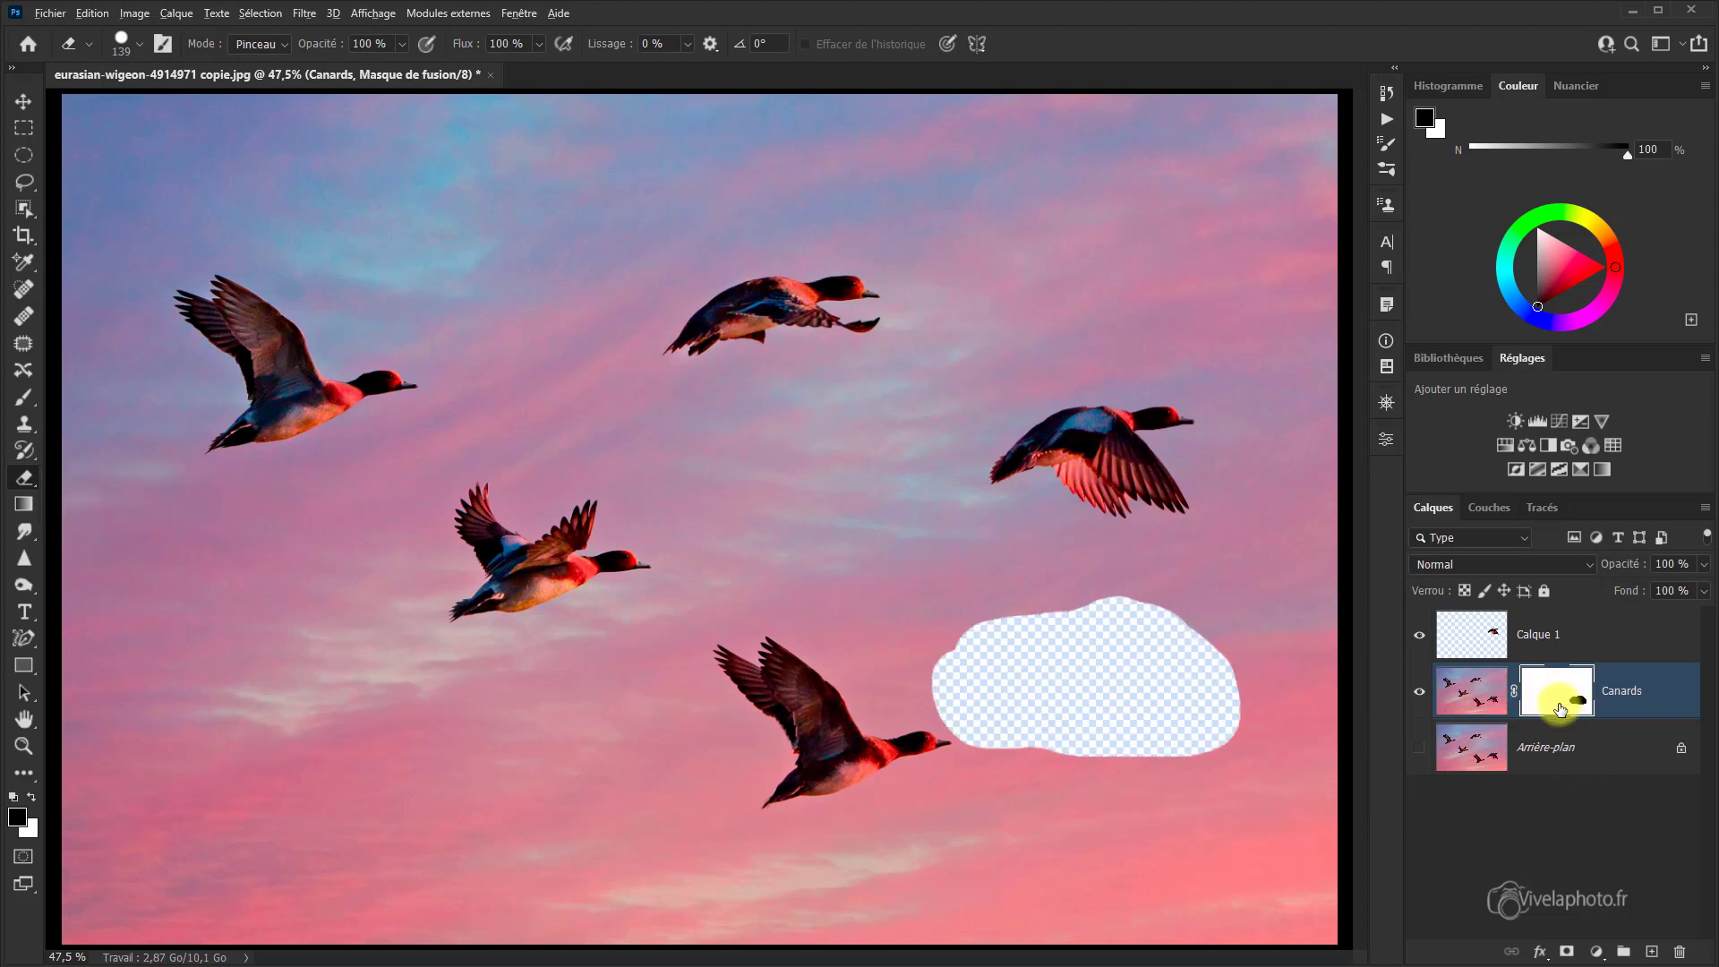
{"action": "left_click", "coordinate": [1557, 706], "text": "alt"}
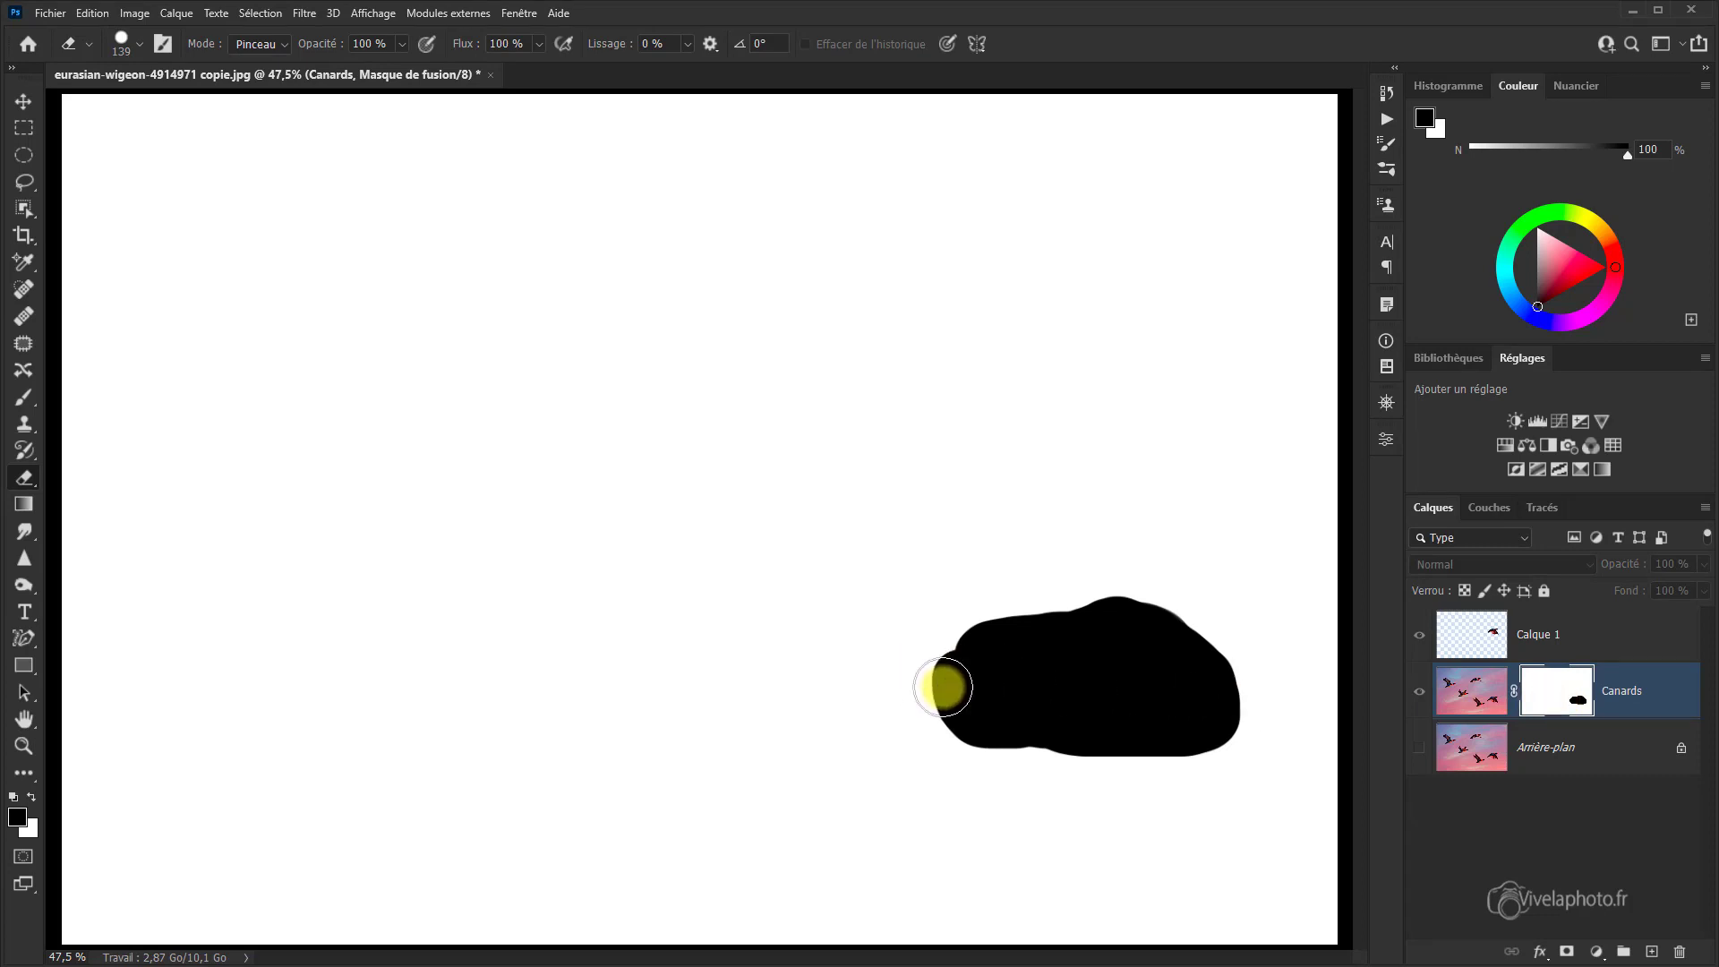
{"action": "mouse_move", "coordinate": [944, 684]}
{"action": "left_mouse_down"}
{"action": "mouse_move", "coordinate": [990, 621]}
{"action": "mouse_move", "coordinate": [1066, 606]}
{"action": "mouse_move", "coordinate": [1150, 613]}
{"action": "mouse_move", "coordinate": [1220, 679]}
{"action": "mouse_move", "coordinate": [1196, 728]}
{"action": "mouse_move", "coordinate": [1105, 752]}
{"action": "mouse_move", "coordinate": [1000, 752]}
{"action": "mouse_move", "coordinate": [955, 722]}
{"action": "mouse_move", "coordinate": [1193, 687]}
{"action": "mouse_move", "coordinate": [1029, 652]}
{"action": "mouse_move", "coordinate": [1020, 671]}
{"action": "mouse_move", "coordinate": [1093, 680]}
{"action": "left_mouse_up"}
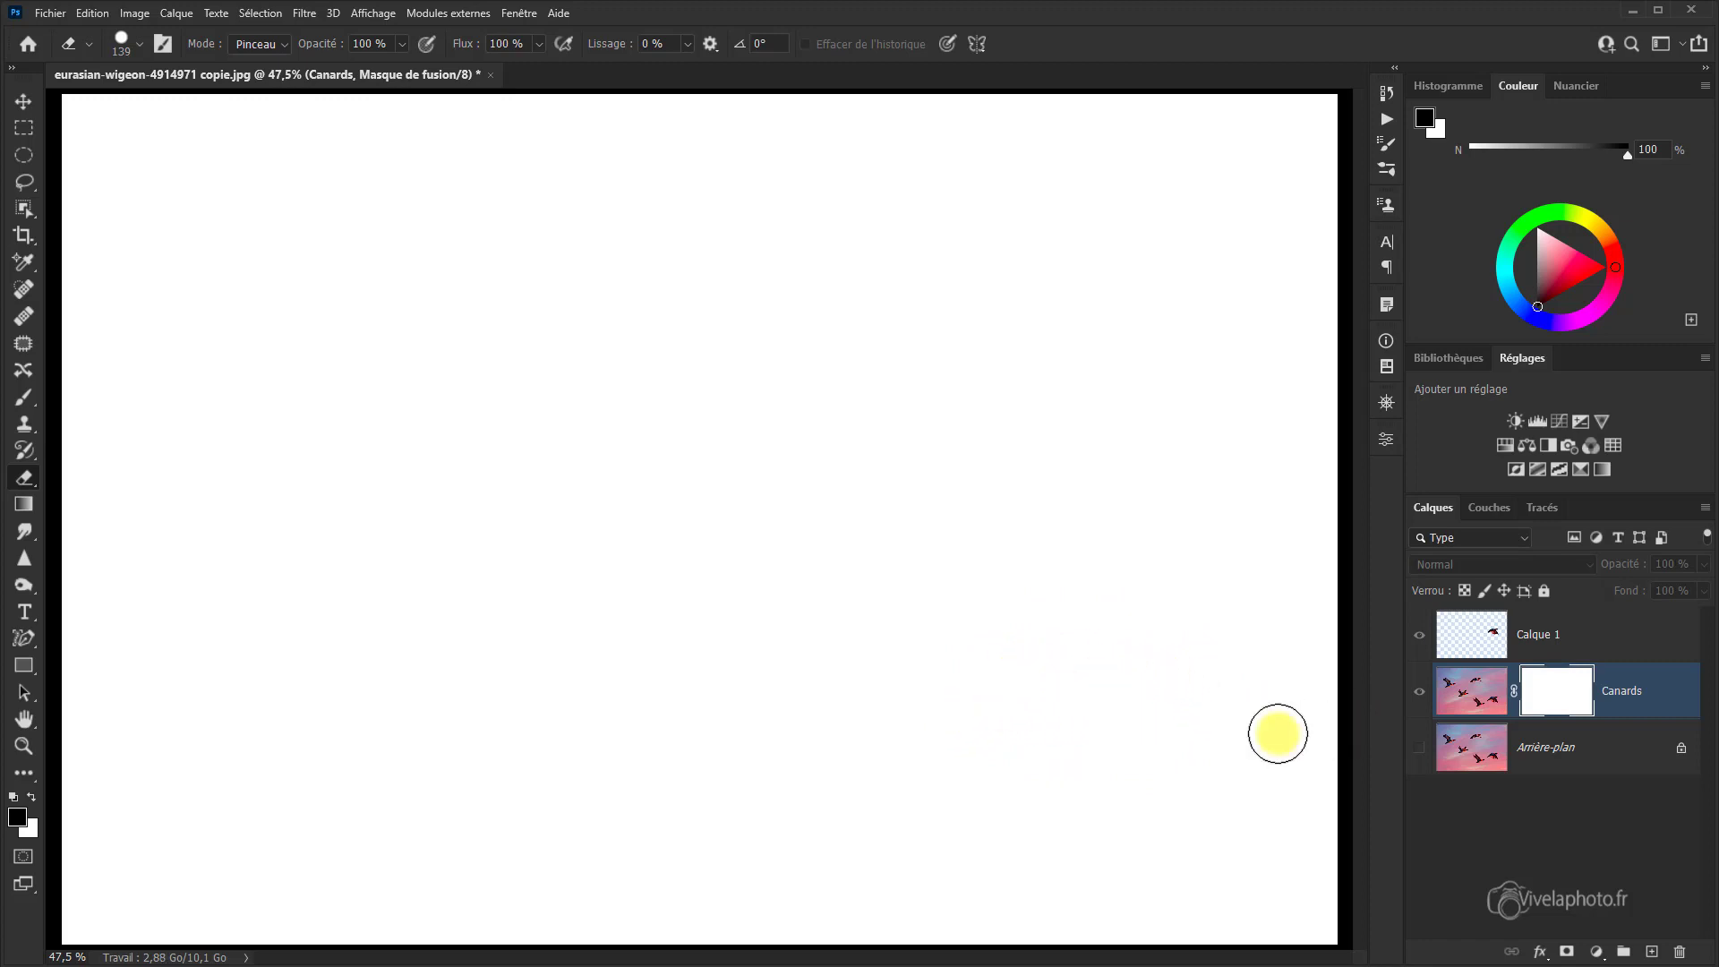
{"action": "left_click", "coordinate": [1560, 698], "text": "alt"}
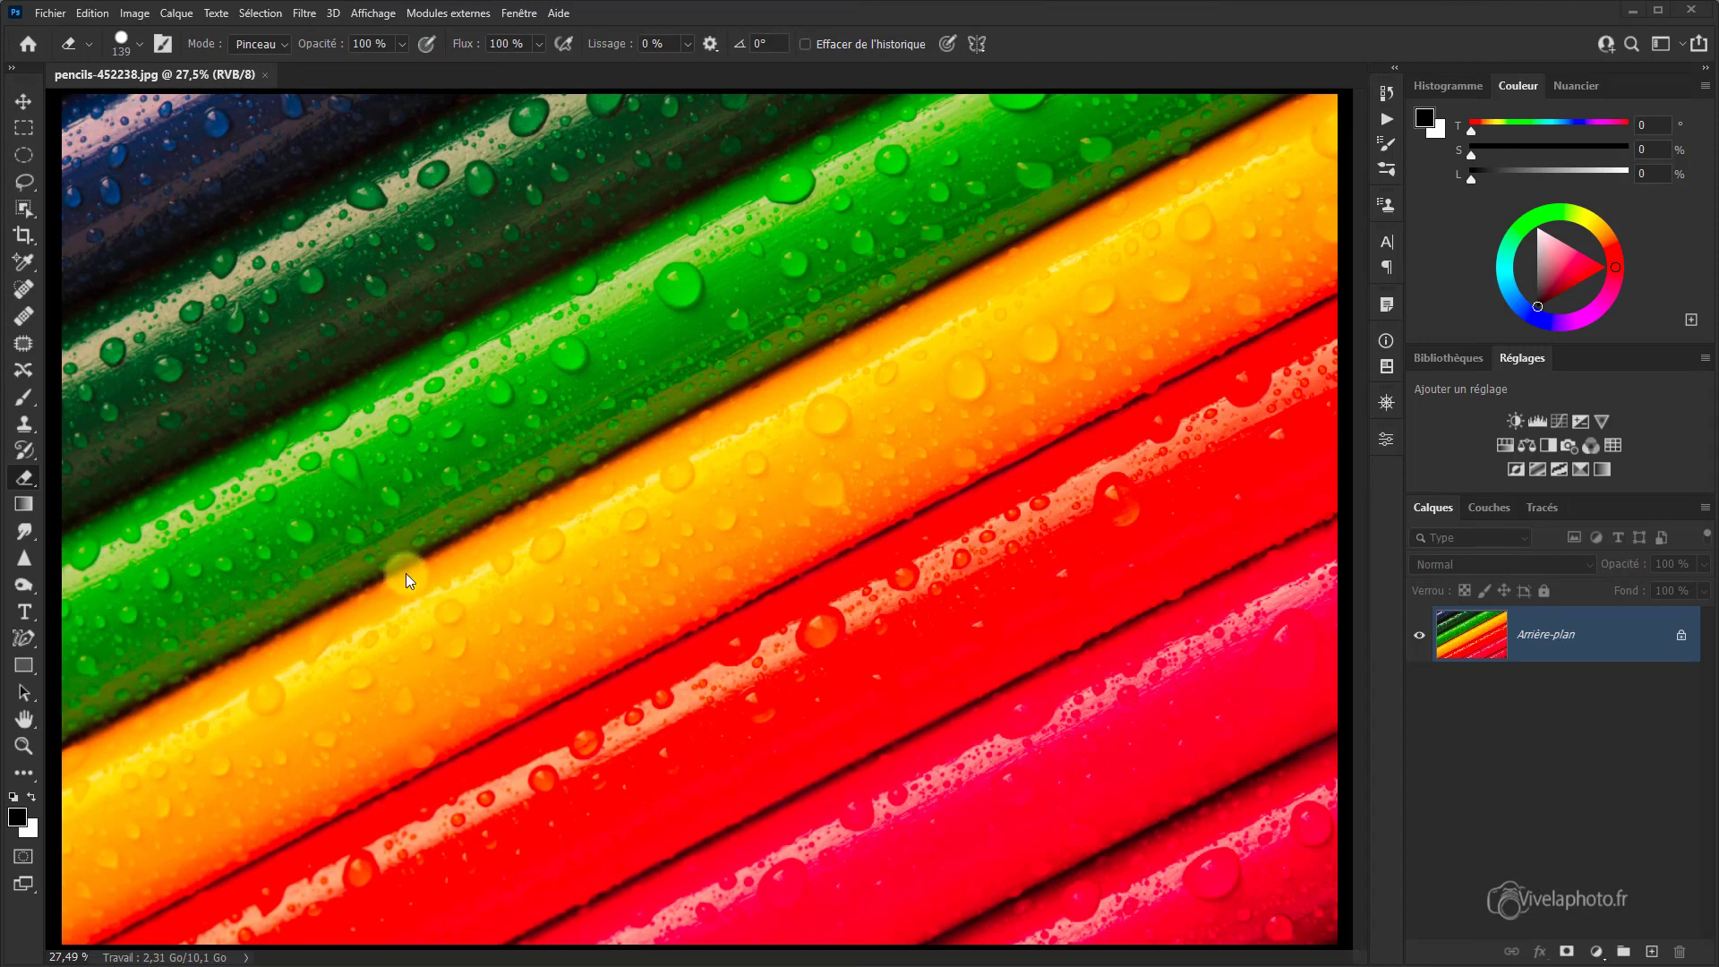
Step: Activate the Background Eraser tool for the pencils photo, and try its tolerance at 8% and at a much higher value
{"action": "left_click", "coordinate": [39, 486]}
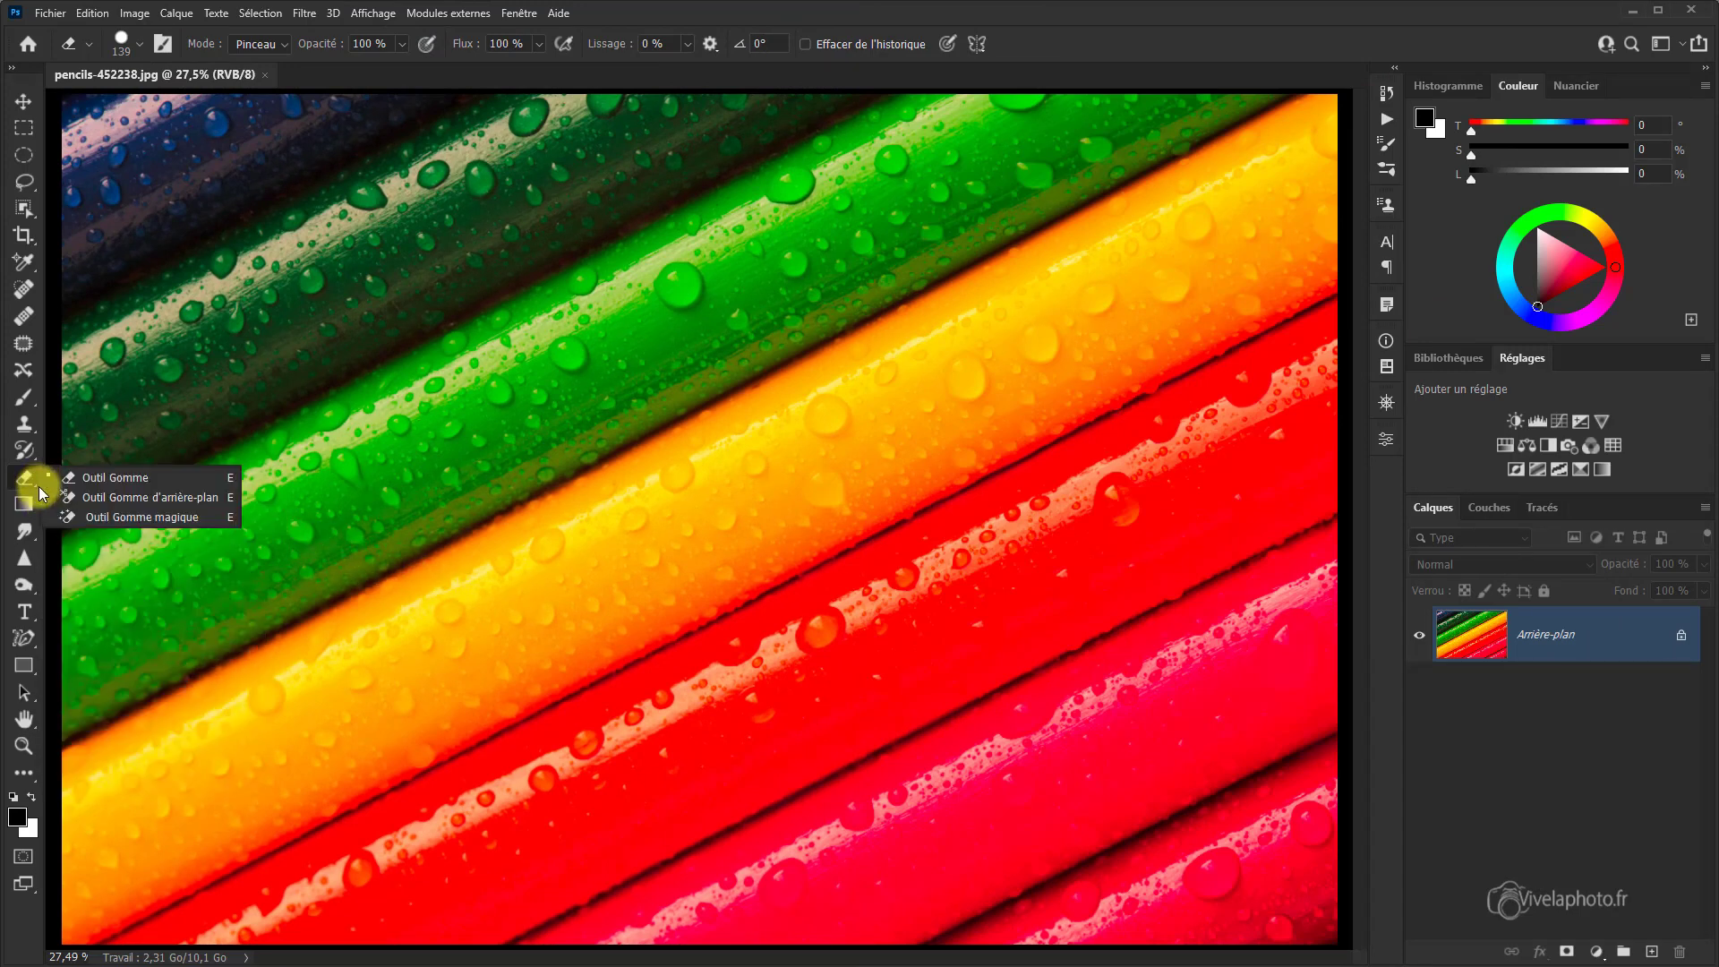
{"action": "left_click", "coordinate": [167, 499]}
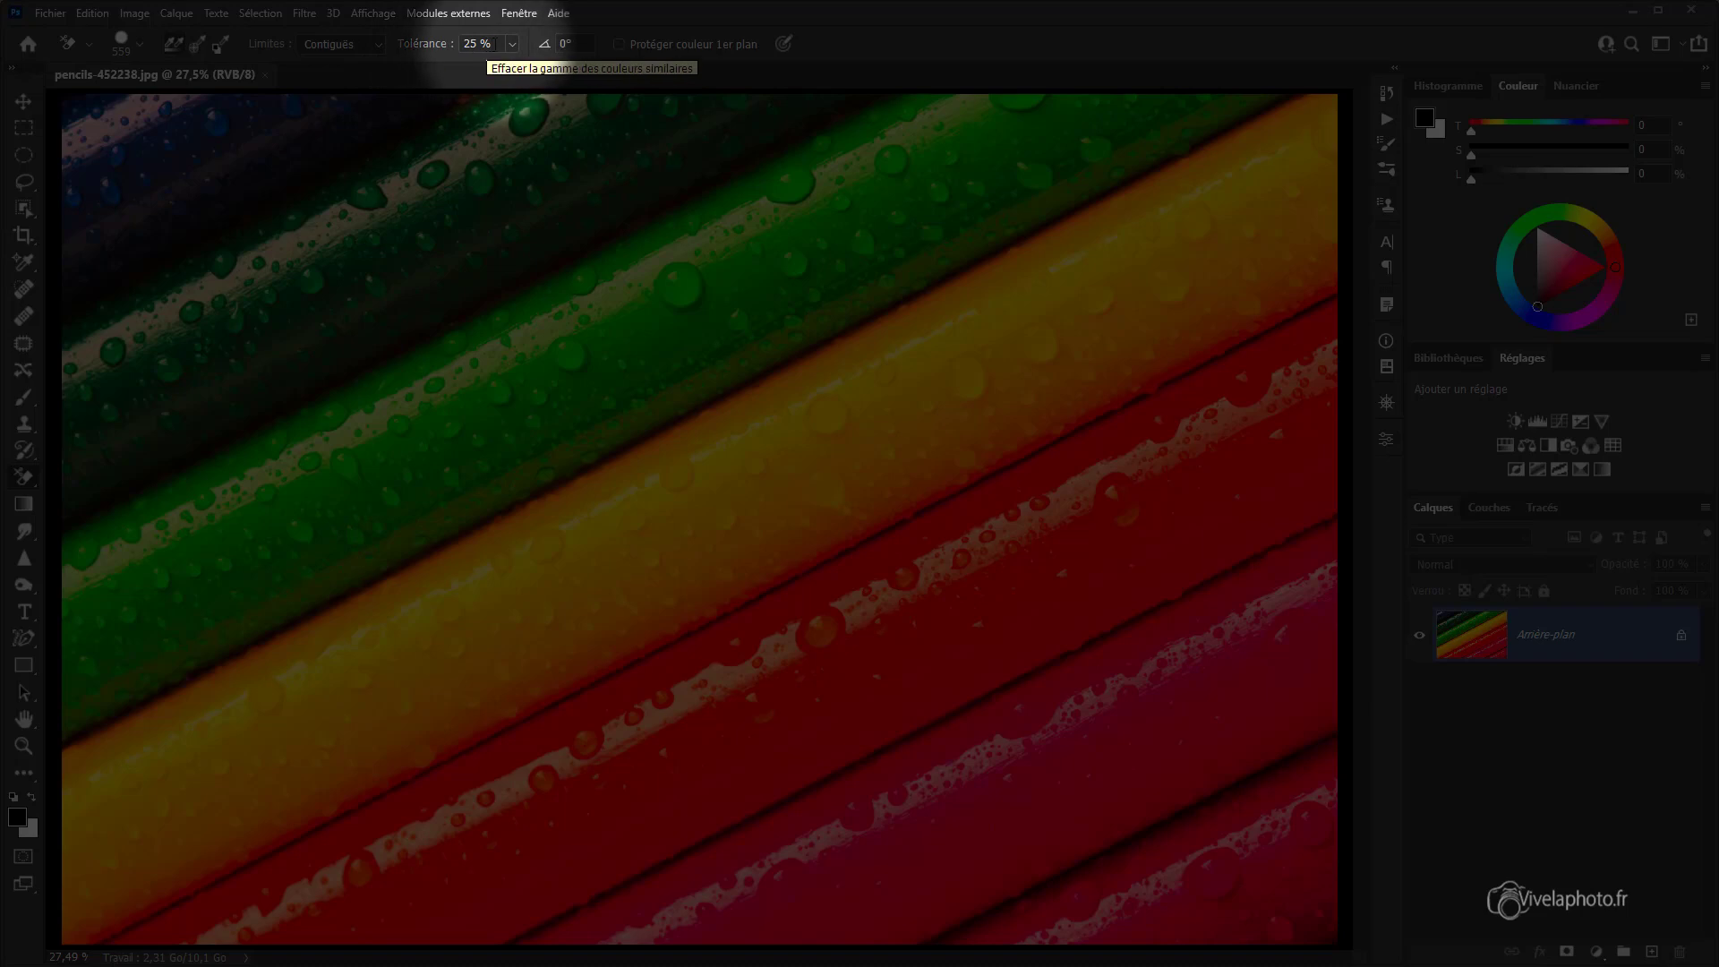
{"action": "left_click", "coordinate": [510, 44]}
{"action": "left_click_drag", "start_coordinate": [507, 63], "coordinate": [496, 63]}
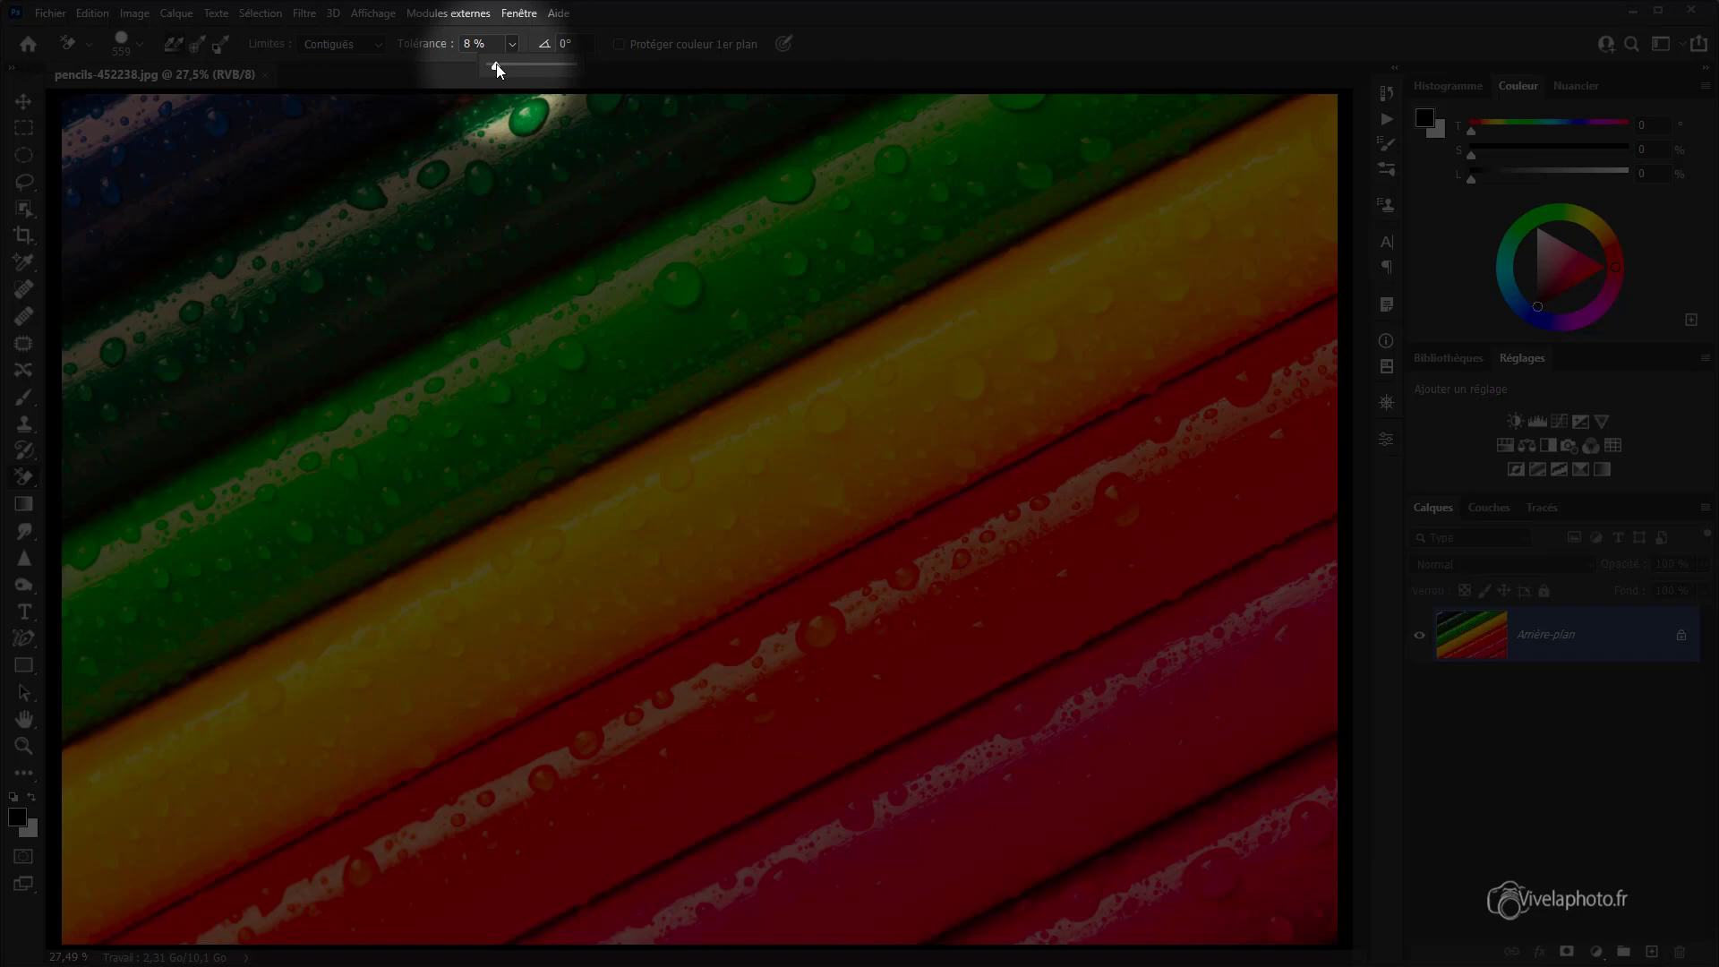
{"action": "left_click_drag", "start_coordinate": [496, 62], "coordinate": [559, 64]}
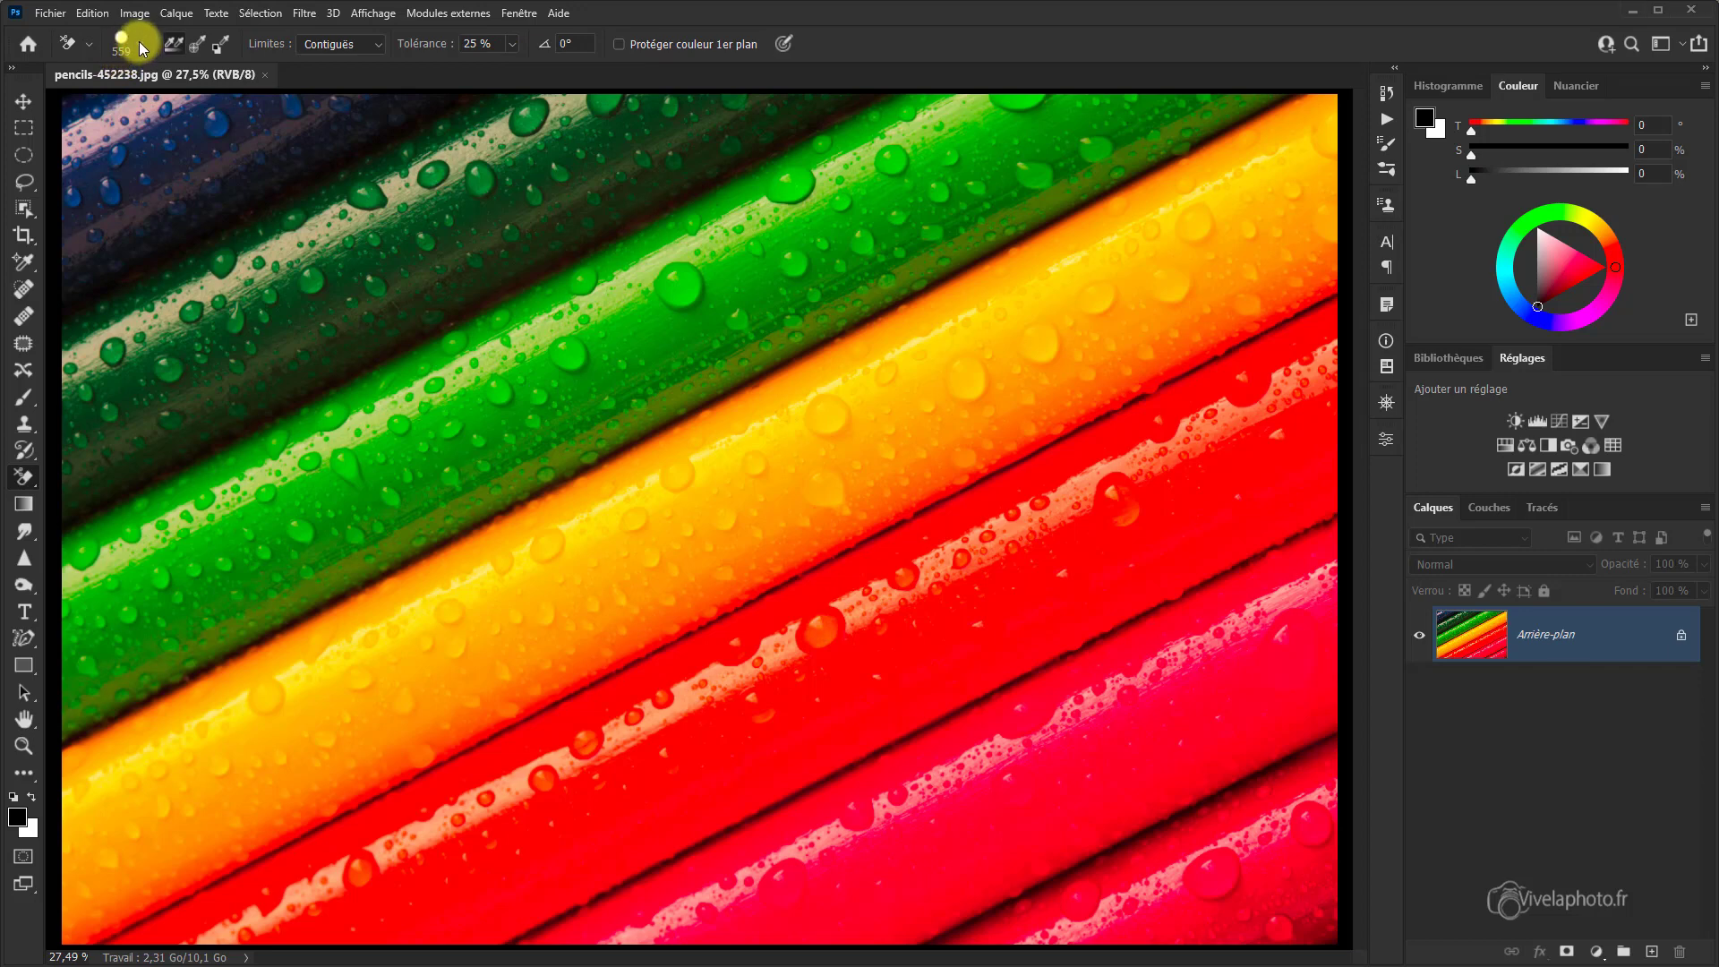
Step: Resize the Background Eraser to about 486 px and erase a single spot in the middle of the yellow pencil at 25% tolerance
{"action": "left_click", "coordinate": [140, 45]}
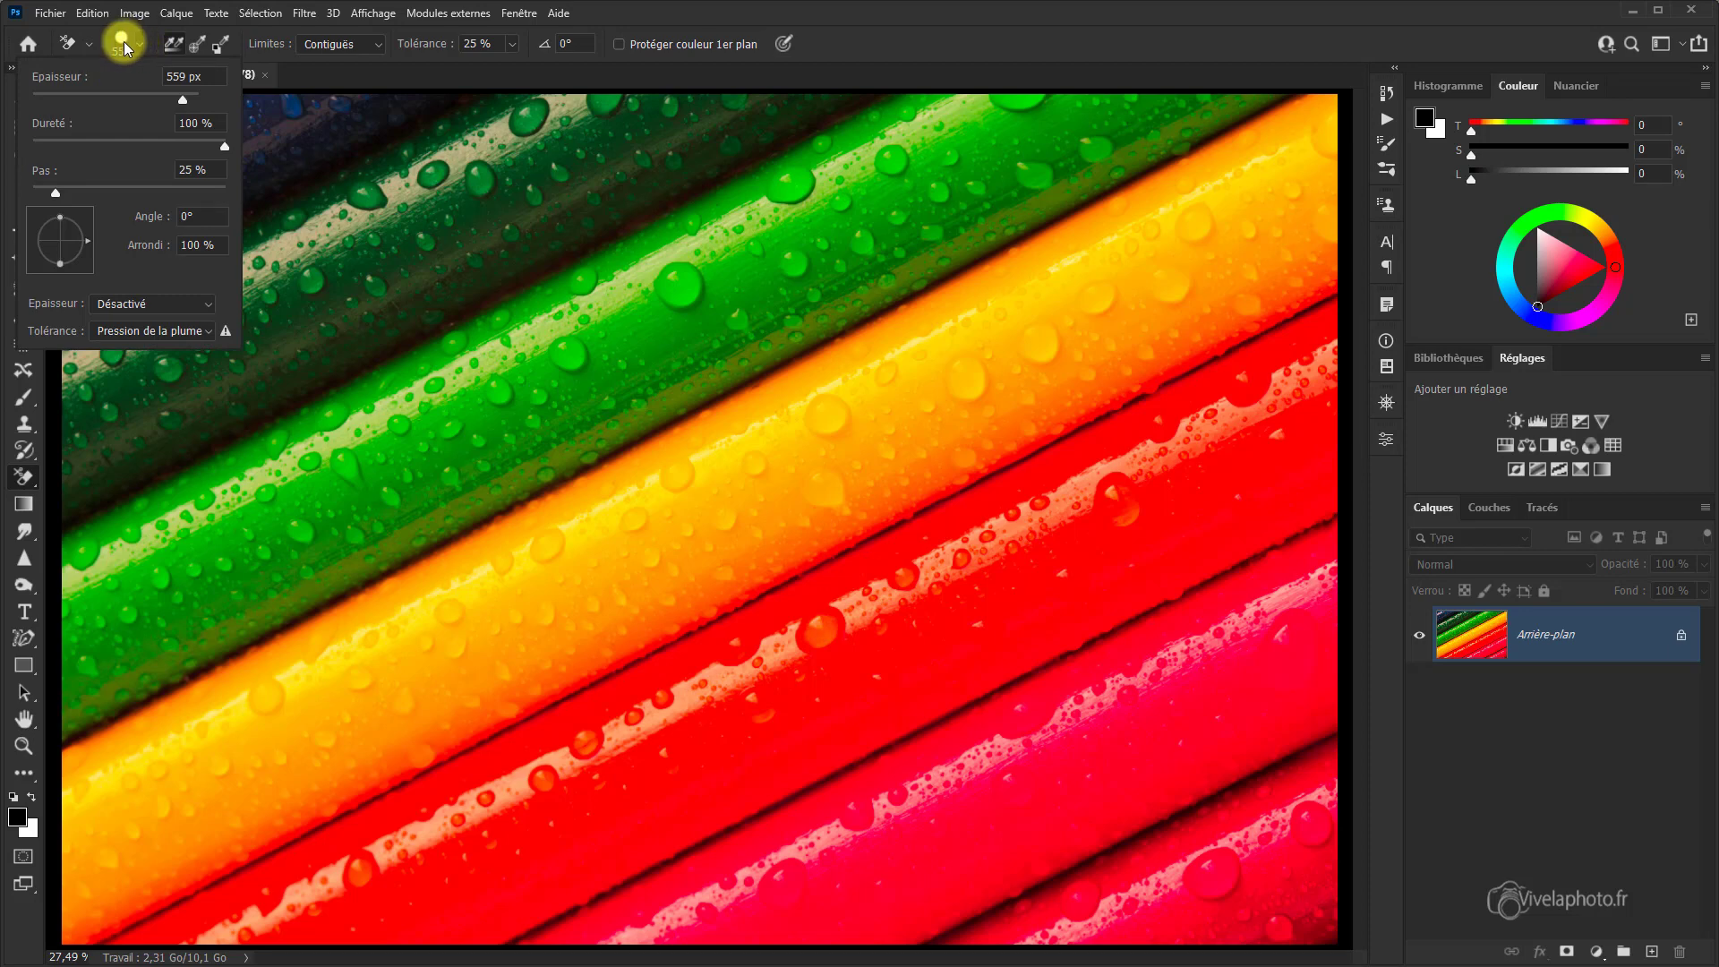
{"action": "left_click", "coordinate": [123, 41]}
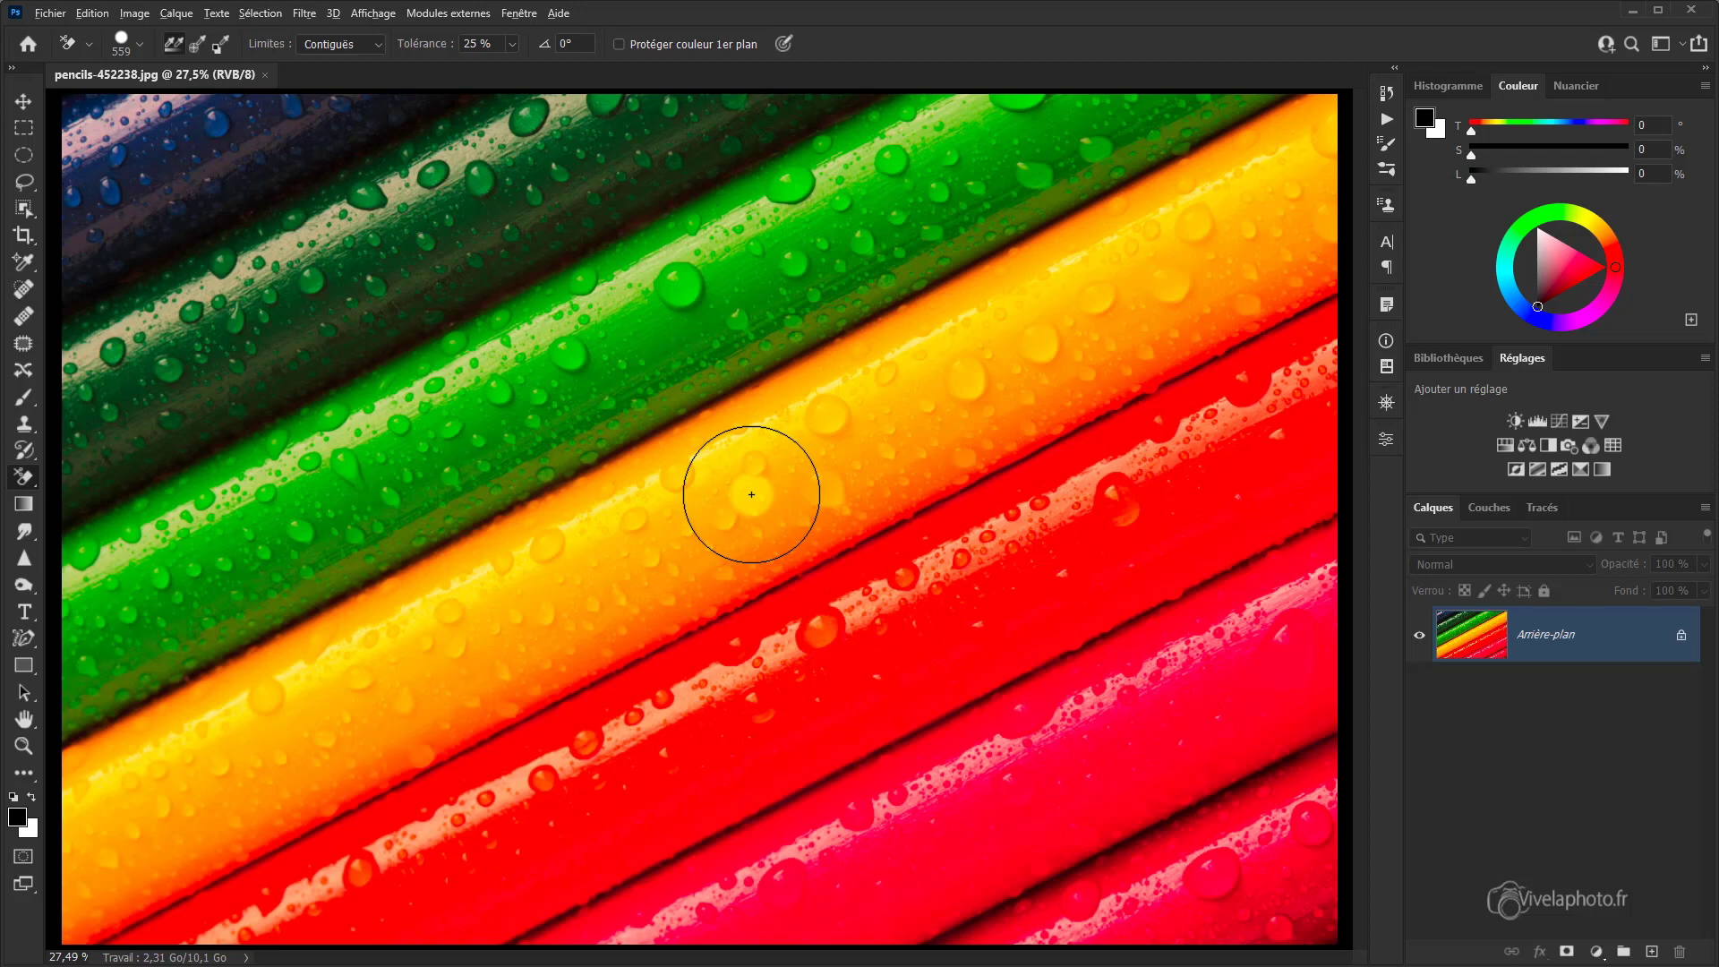
{"action": "left_click_drag", "start_coordinate": [751, 494], "coordinate": [736, 438]}
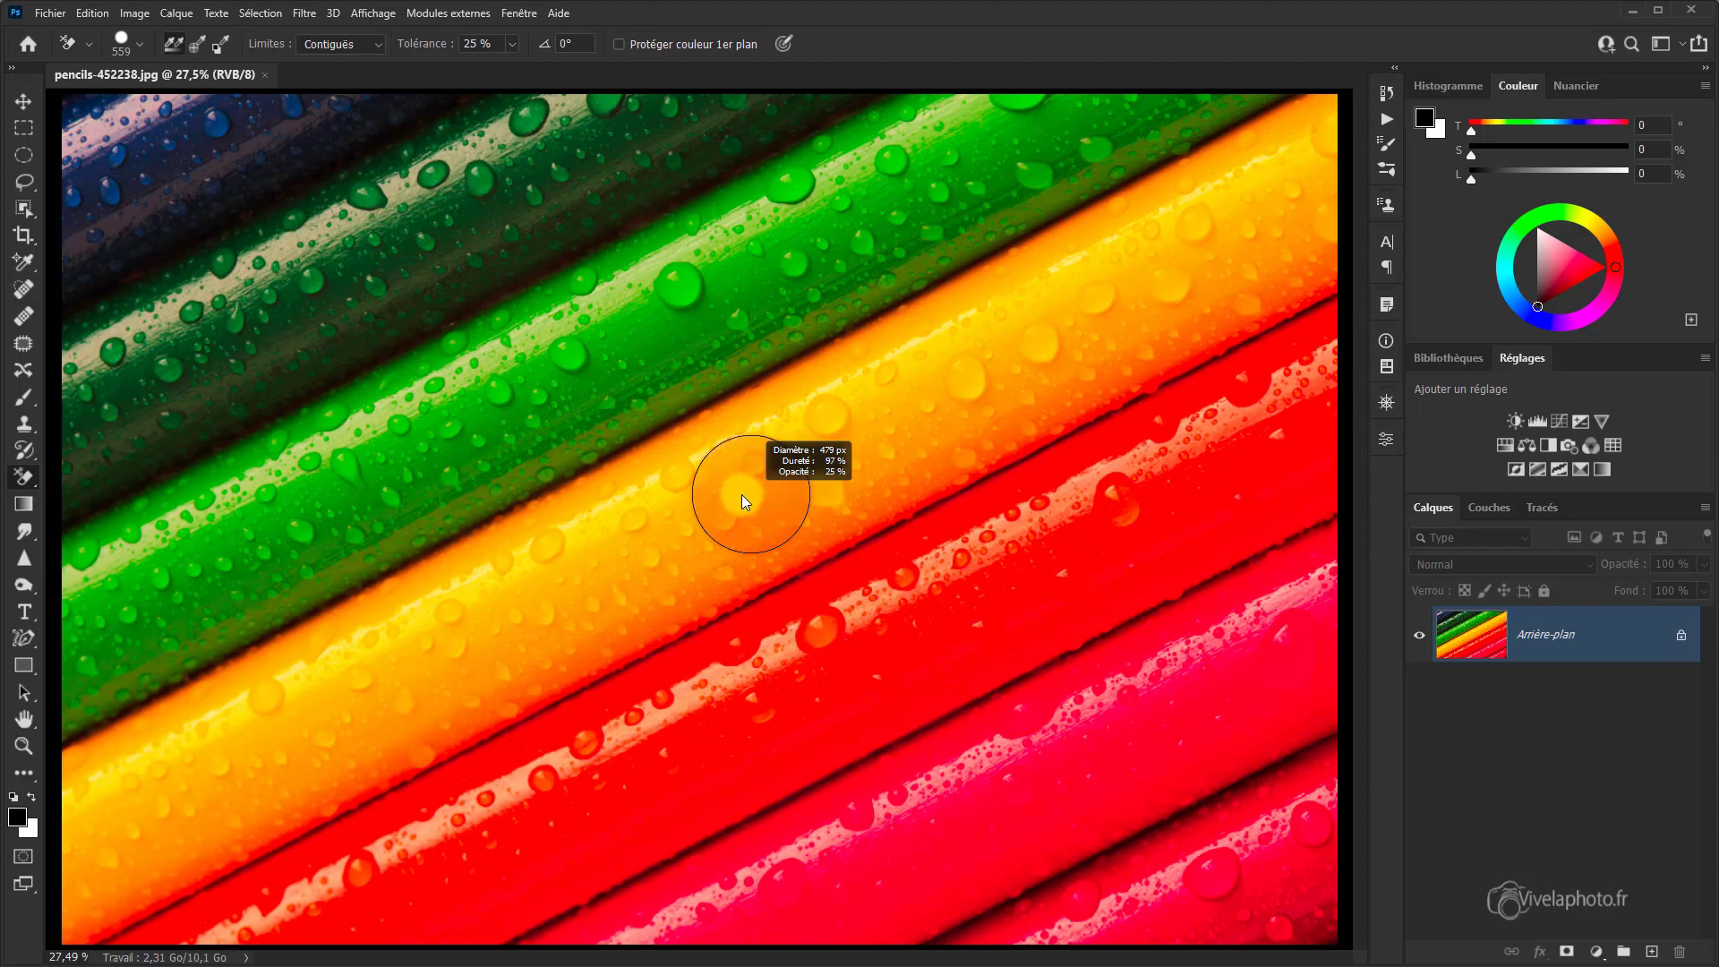
{"action": "left_click_drag", "start_coordinate": [742, 497], "coordinate": [744, 502]}
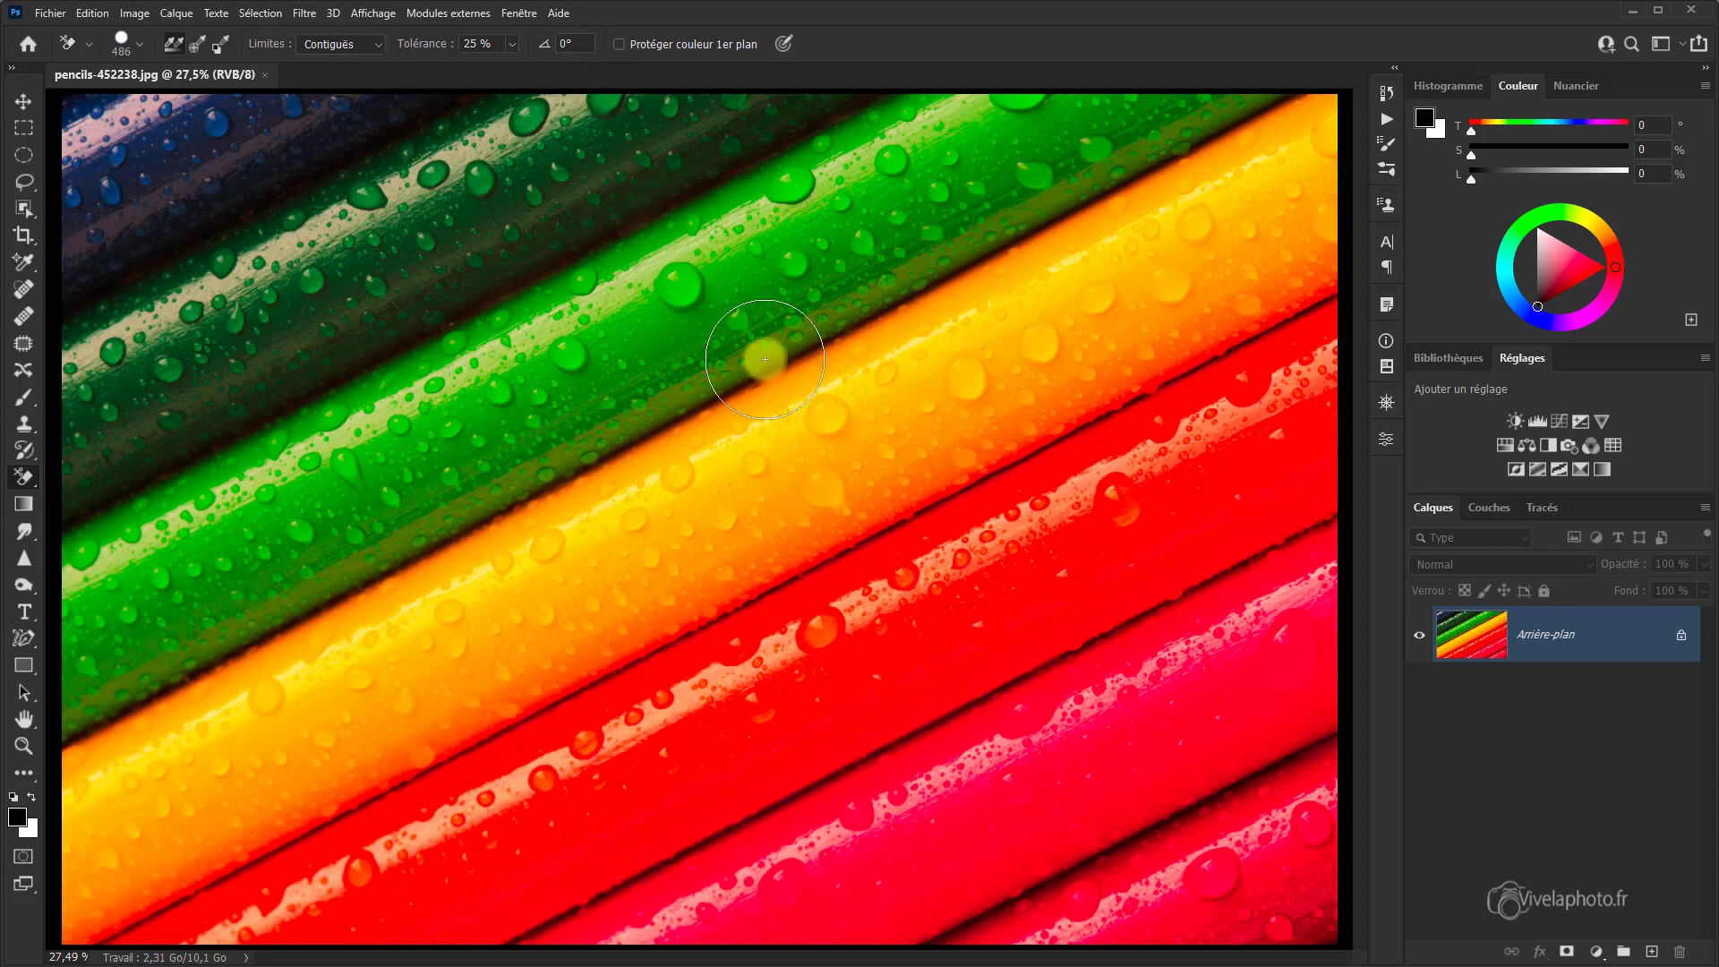
{"action": "left_click", "coordinate": [817, 460]}
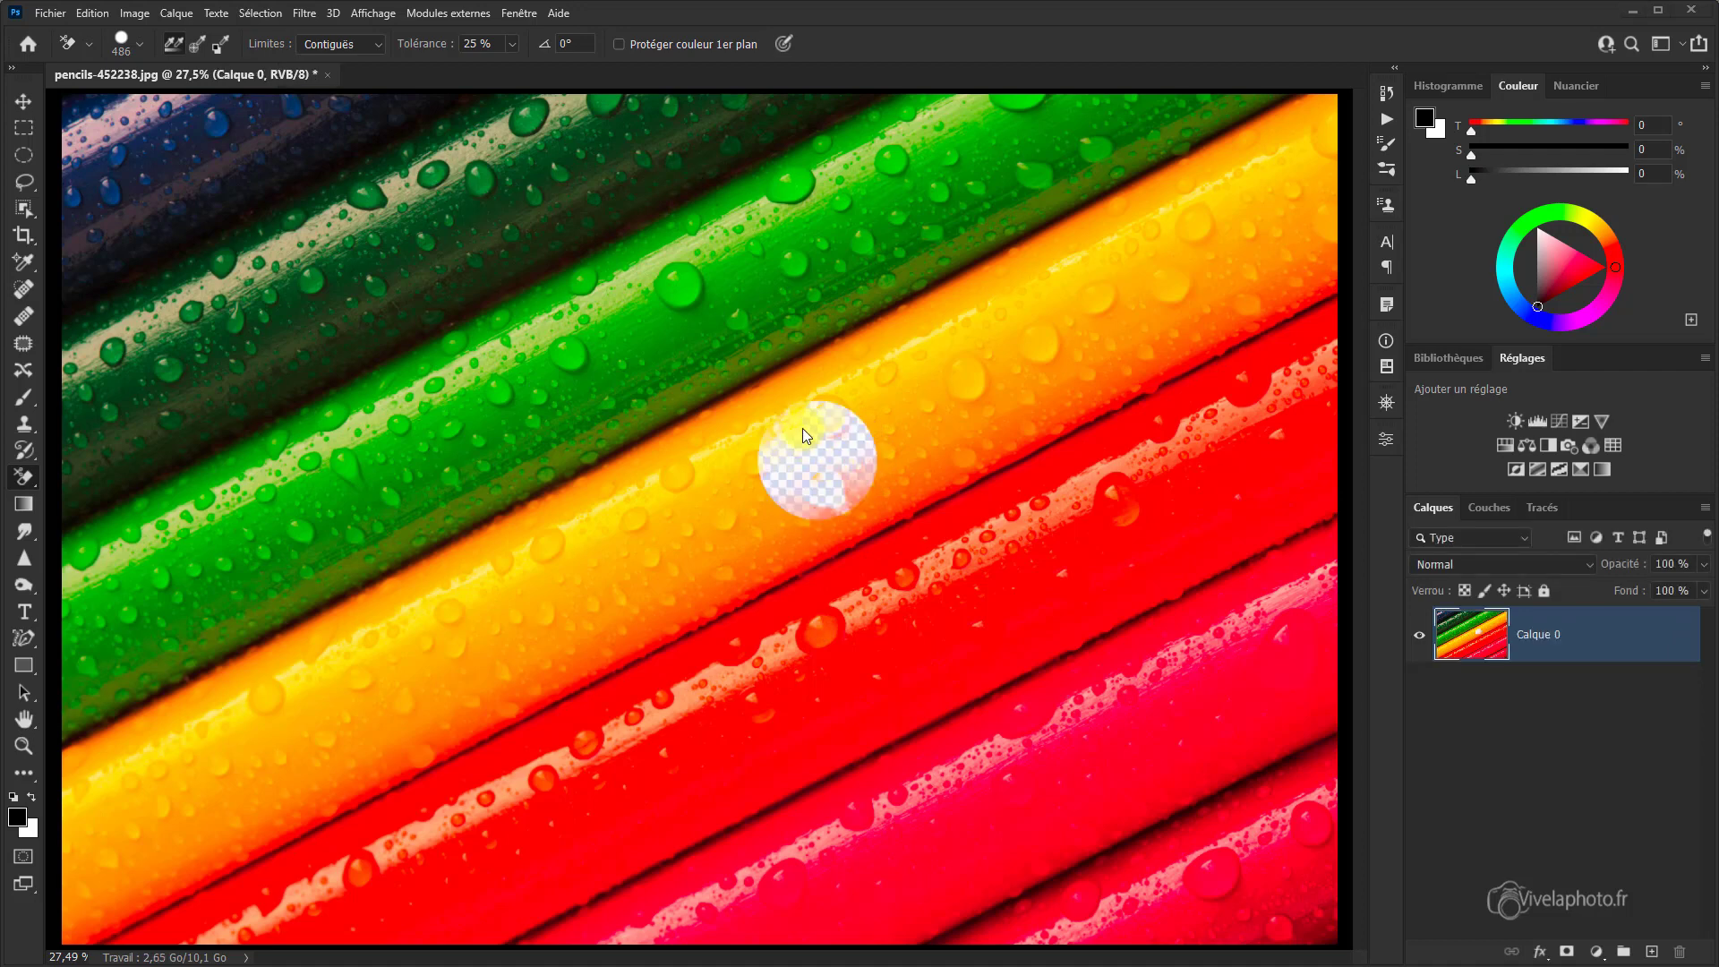
Step: Set the tolerance to 60%, try erasing along the yellow pencil, and undo these strokes back to the single erased spot
{"action": "left_click", "coordinate": [512, 47]}
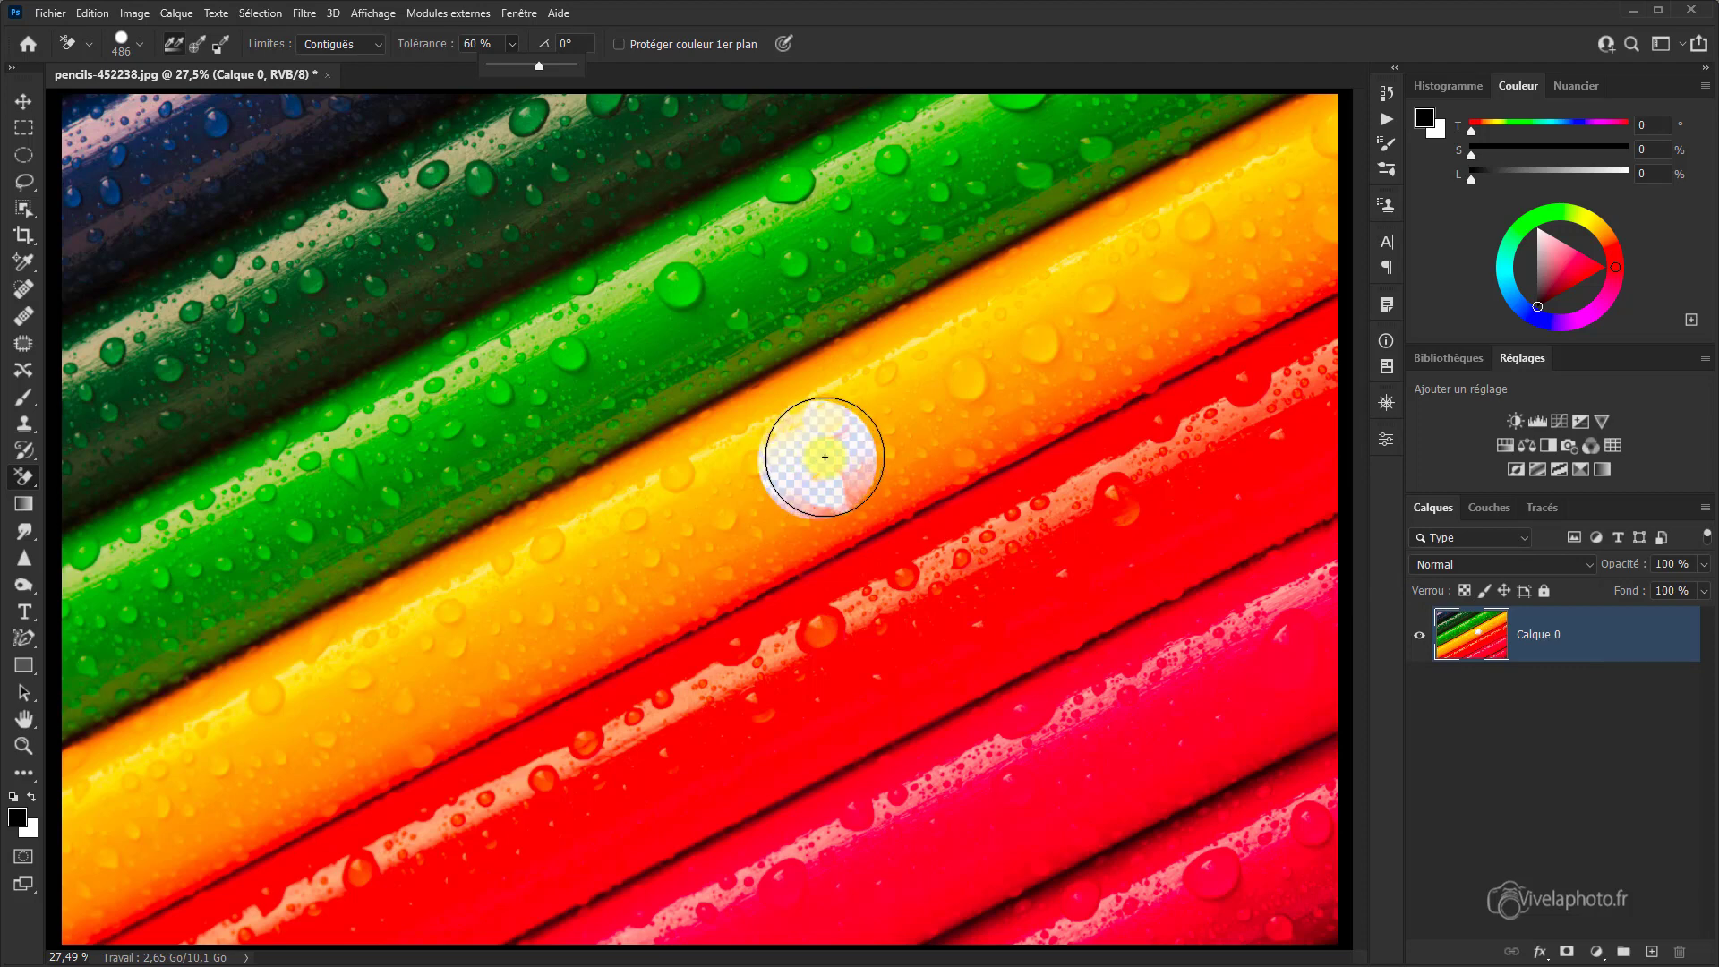
{"action": "left_click_drag", "start_coordinate": [825, 456], "coordinate": [1331, 199]}
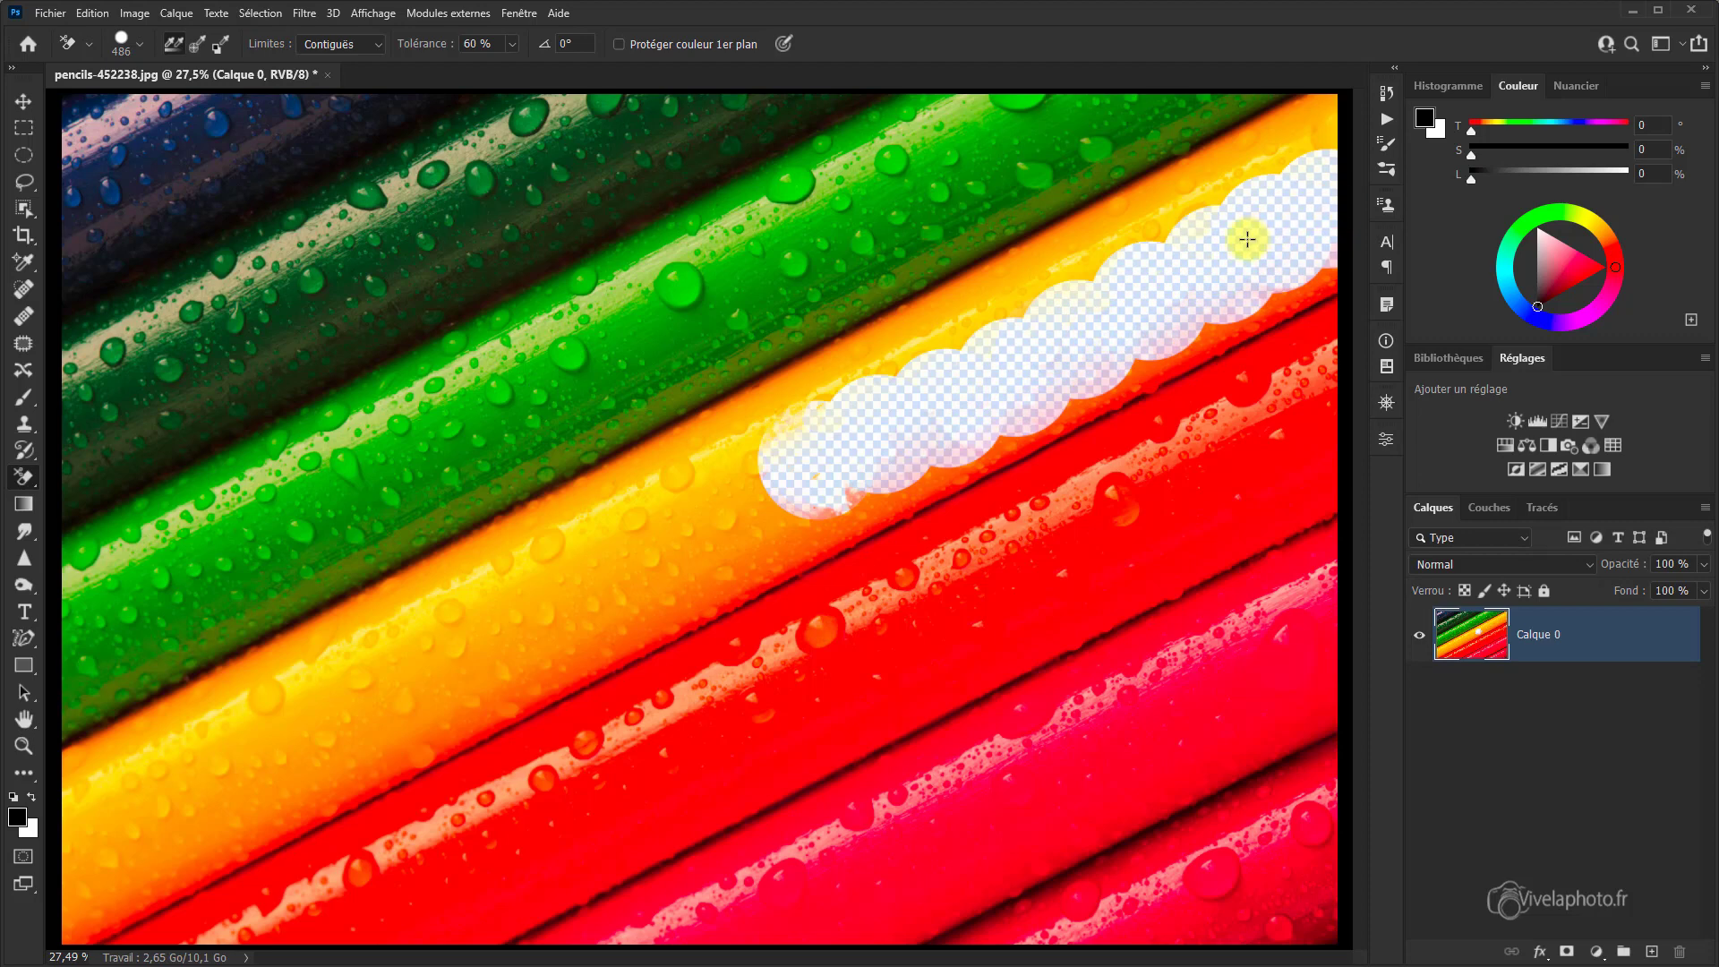
{"action": "mouse_move", "coordinate": [1123, 310]}
{"action": "left_mouse_down"}
{"action": "mouse_move", "coordinate": [719, 474]}
{"action": "mouse_move", "coordinate": [564, 575]}
{"action": "mouse_move", "coordinate": [396, 641]}
{"action": "mouse_move", "coordinate": [60, 875]}
{"action": "mouse_move", "coordinate": [137, 868]}
{"action": "mouse_move", "coordinate": [285, 804]}
{"action": "mouse_move", "coordinate": [521, 656]}
{"action": "mouse_move", "coordinate": [461, 658]}
{"action": "mouse_move", "coordinate": [322, 738]}
{"action": "mouse_move", "coordinate": [416, 681]}
{"action": "mouse_move", "coordinate": [269, 770]}
{"action": "mouse_move", "coordinate": [621, 631]}
{"action": "mouse_move", "coordinate": [734, 560]}
{"action": "mouse_move", "coordinate": [557, 638]}
{"action": "mouse_move", "coordinate": [922, 471]}
{"action": "left_mouse_up"}
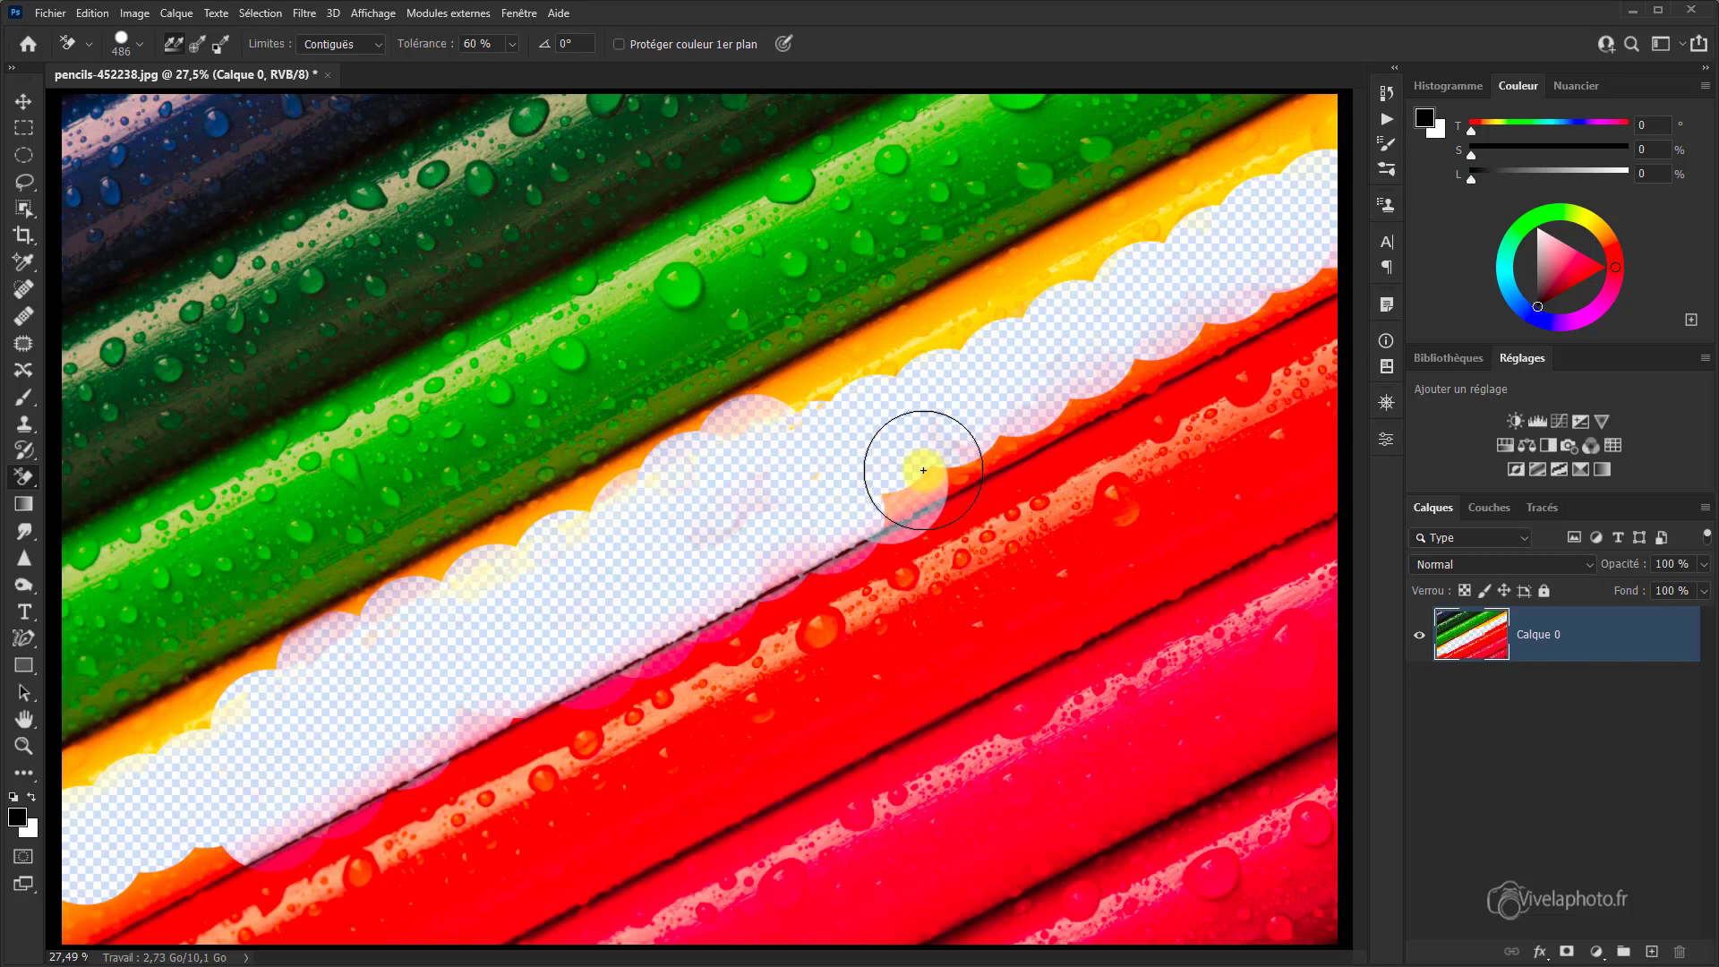
{"action": "key", "text": "ctrl+z"}
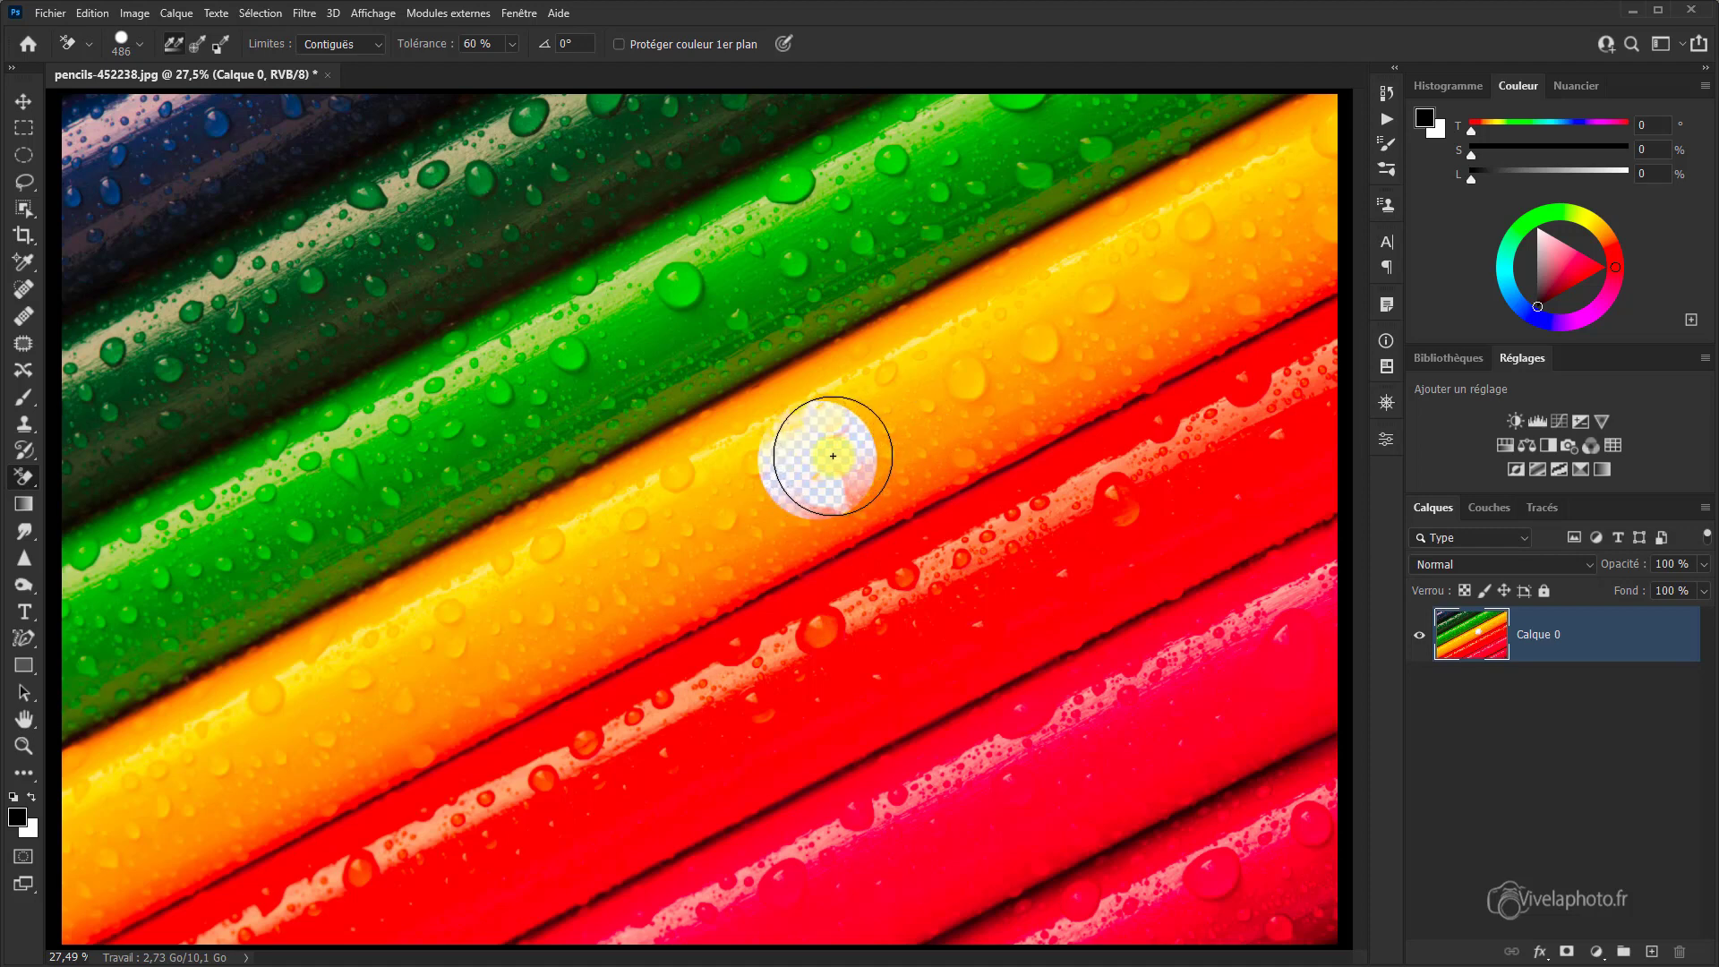
Step: Erase the yellow pencil along its whole length in several strokes at 60% tolerance, undoing and repainting the stroke along its upper edge
{"action": "mouse_move", "coordinate": [832, 455]}
{"action": "left_mouse_down"}
{"action": "mouse_move", "coordinate": [1328, 229]}
{"action": "mouse_move", "coordinate": [1330, 199]}
{"action": "mouse_move", "coordinate": [1282, 191]}
{"action": "mouse_move", "coordinate": [880, 367]}
{"action": "mouse_move", "coordinate": [633, 520]}
{"action": "mouse_move", "coordinate": [246, 714]}
{"action": "mouse_move", "coordinate": [73, 839]}
{"action": "mouse_move", "coordinate": [129, 778]}
{"action": "mouse_move", "coordinate": [312, 663]}
{"action": "mouse_move", "coordinate": [327, 660]}
{"action": "mouse_move", "coordinate": [149, 809]}
{"action": "mouse_move", "coordinate": [94, 881]}
{"action": "mouse_move", "coordinate": [225, 826]}
{"action": "mouse_move", "coordinate": [360, 716]}
{"action": "mouse_move", "coordinate": [288, 786]}
{"action": "mouse_move", "coordinate": [1045, 396]}
{"action": "left_mouse_up"}
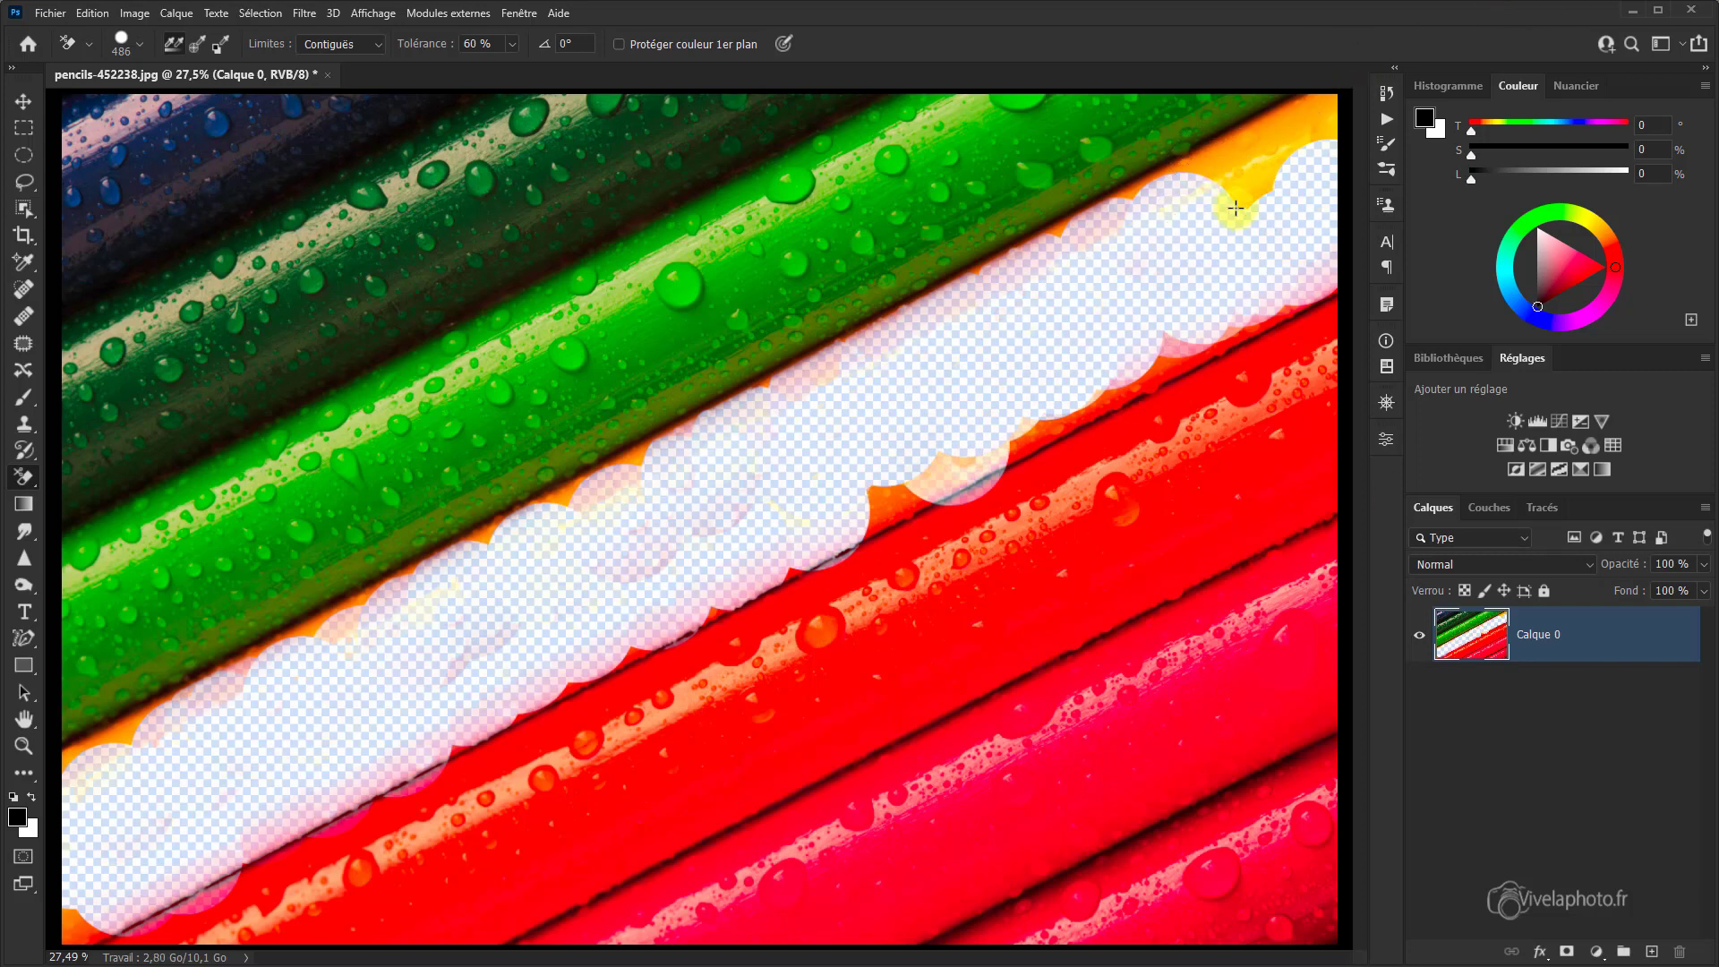
{"action": "mouse_move", "coordinate": [1235, 208]}
{"action": "left_mouse_down"}
{"action": "mouse_move", "coordinate": [1345, 125]}
{"action": "mouse_move", "coordinate": [1138, 282]}
{"action": "left_mouse_up"}
{"action": "mouse_move", "coordinate": [844, 414]}
{"action": "left_mouse_down"}
{"action": "mouse_move", "coordinate": [768, 424]}
{"action": "mouse_move", "coordinate": [793, 482]}
{"action": "mouse_move", "coordinate": [912, 442]}
{"action": "mouse_move", "coordinate": [433, 646]}
{"action": "left_mouse_up"}
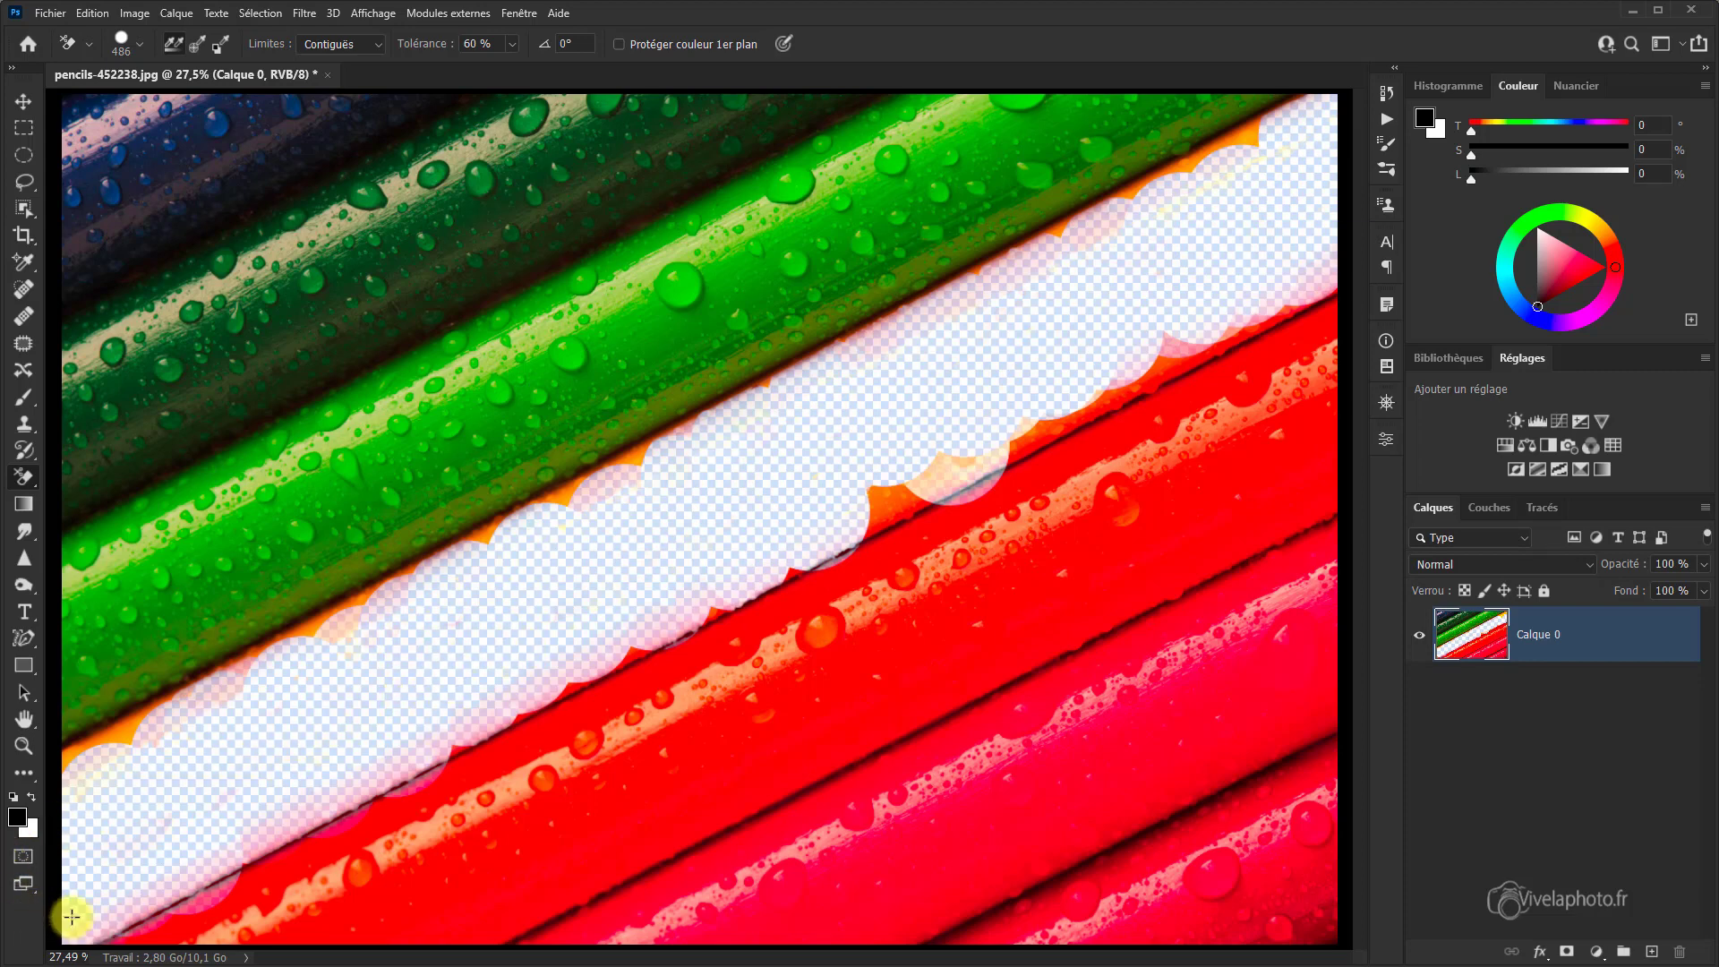
{"action": "left_click", "coordinate": [236, 661]}
{"action": "key", "text": "ctrl+z"}
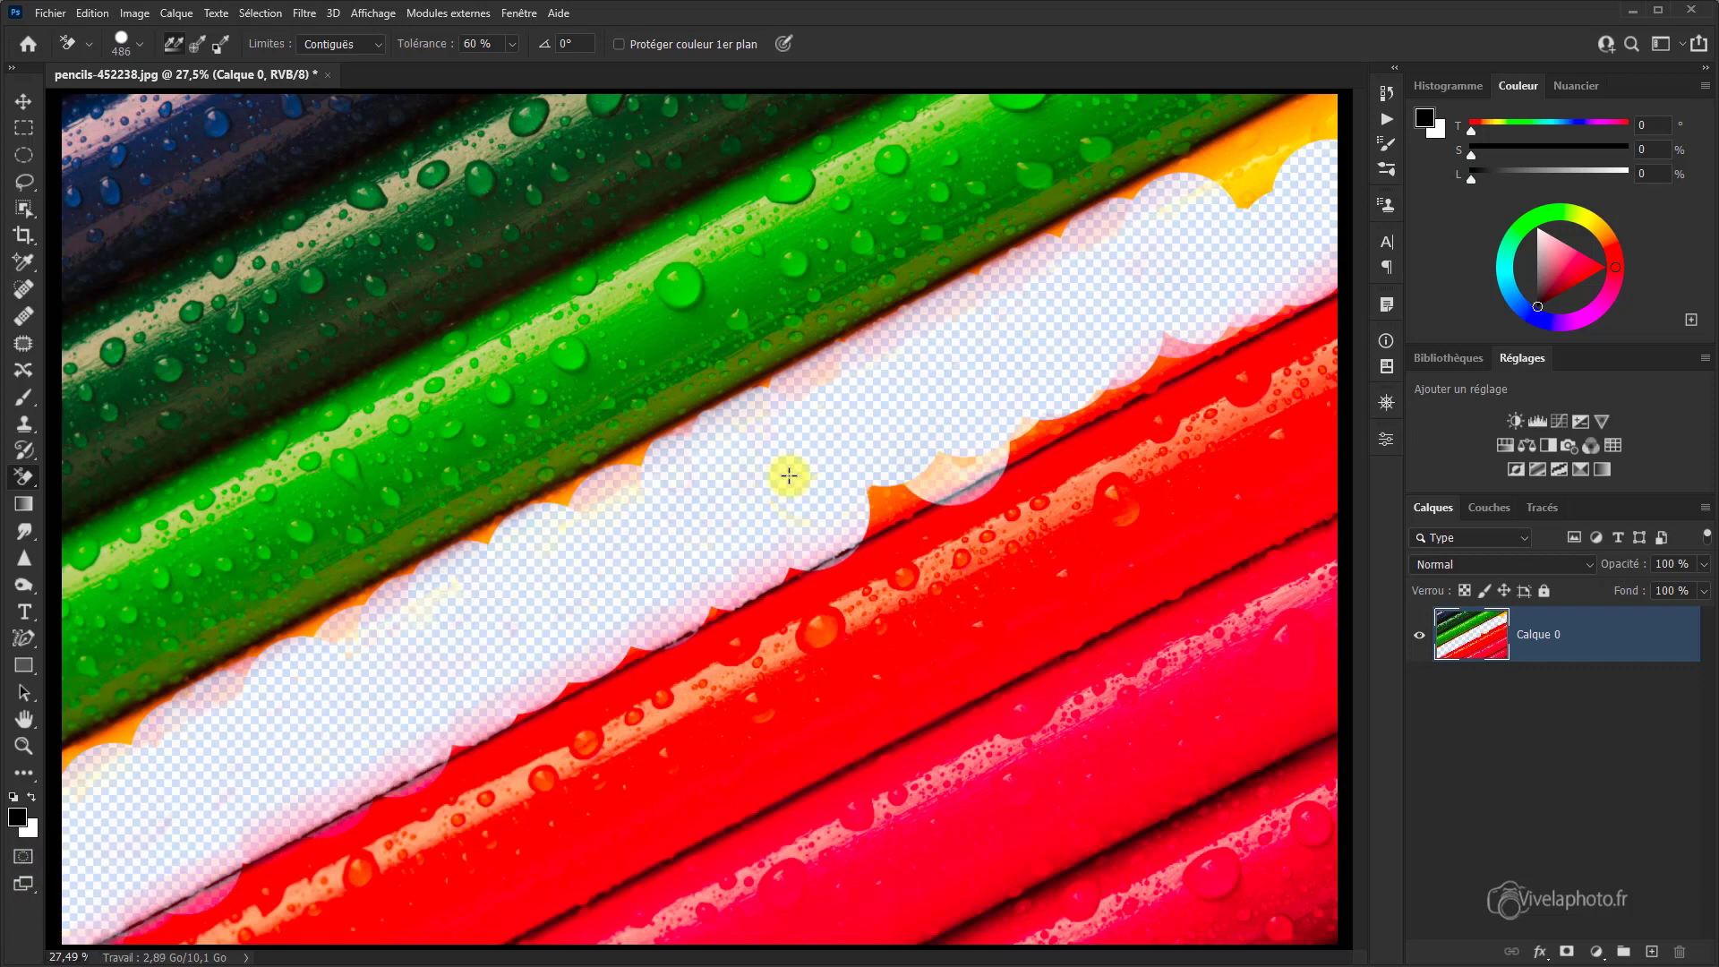
{"action": "mouse_move", "coordinate": [1053, 325]}
{"action": "left_mouse_down"}
{"action": "mouse_move", "coordinate": [1297, 172]}
{"action": "mouse_move", "coordinate": [1277, 169]}
{"action": "mouse_move", "coordinate": [1324, 123]}
{"action": "mouse_move", "coordinate": [1162, 313]}
{"action": "left_mouse_up"}
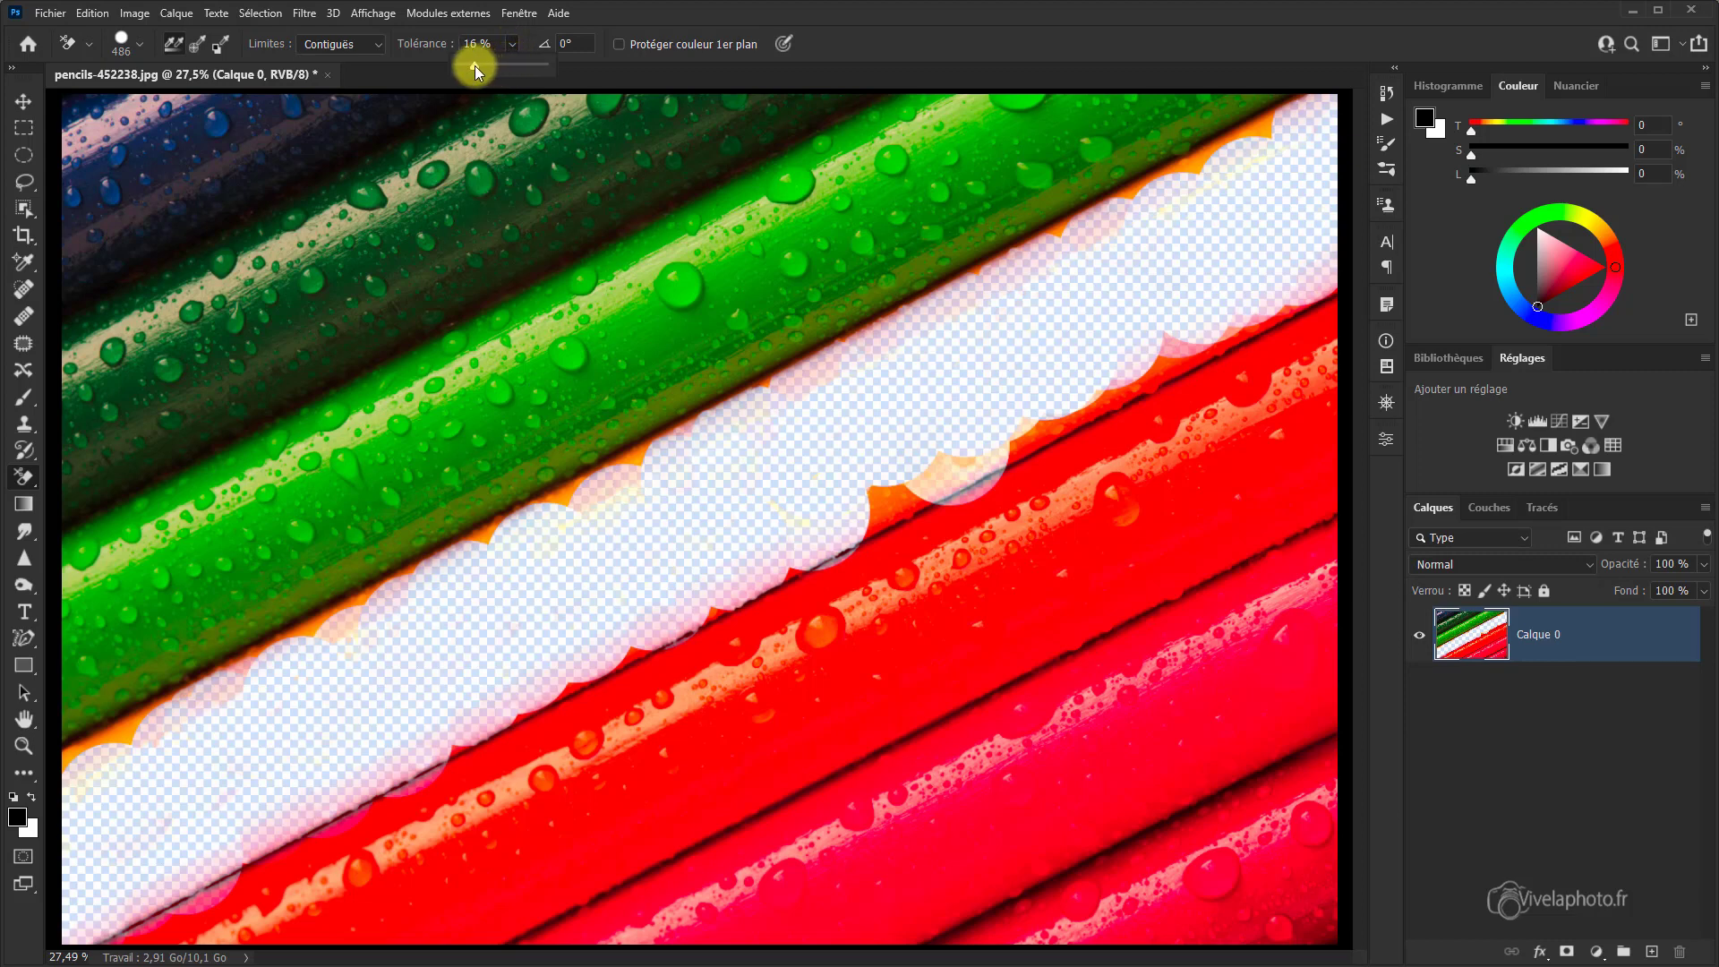
Step: Lower the tolerance to 10%, reduce the eraser to 231 px, and erase the yellow remnants along both edges of the pencil
{"action": "left_click_drag", "start_coordinate": [474, 66], "coordinate": [471, 66]}
{"action": "right_click", "coordinate": [323, 674], "text": "alt"}
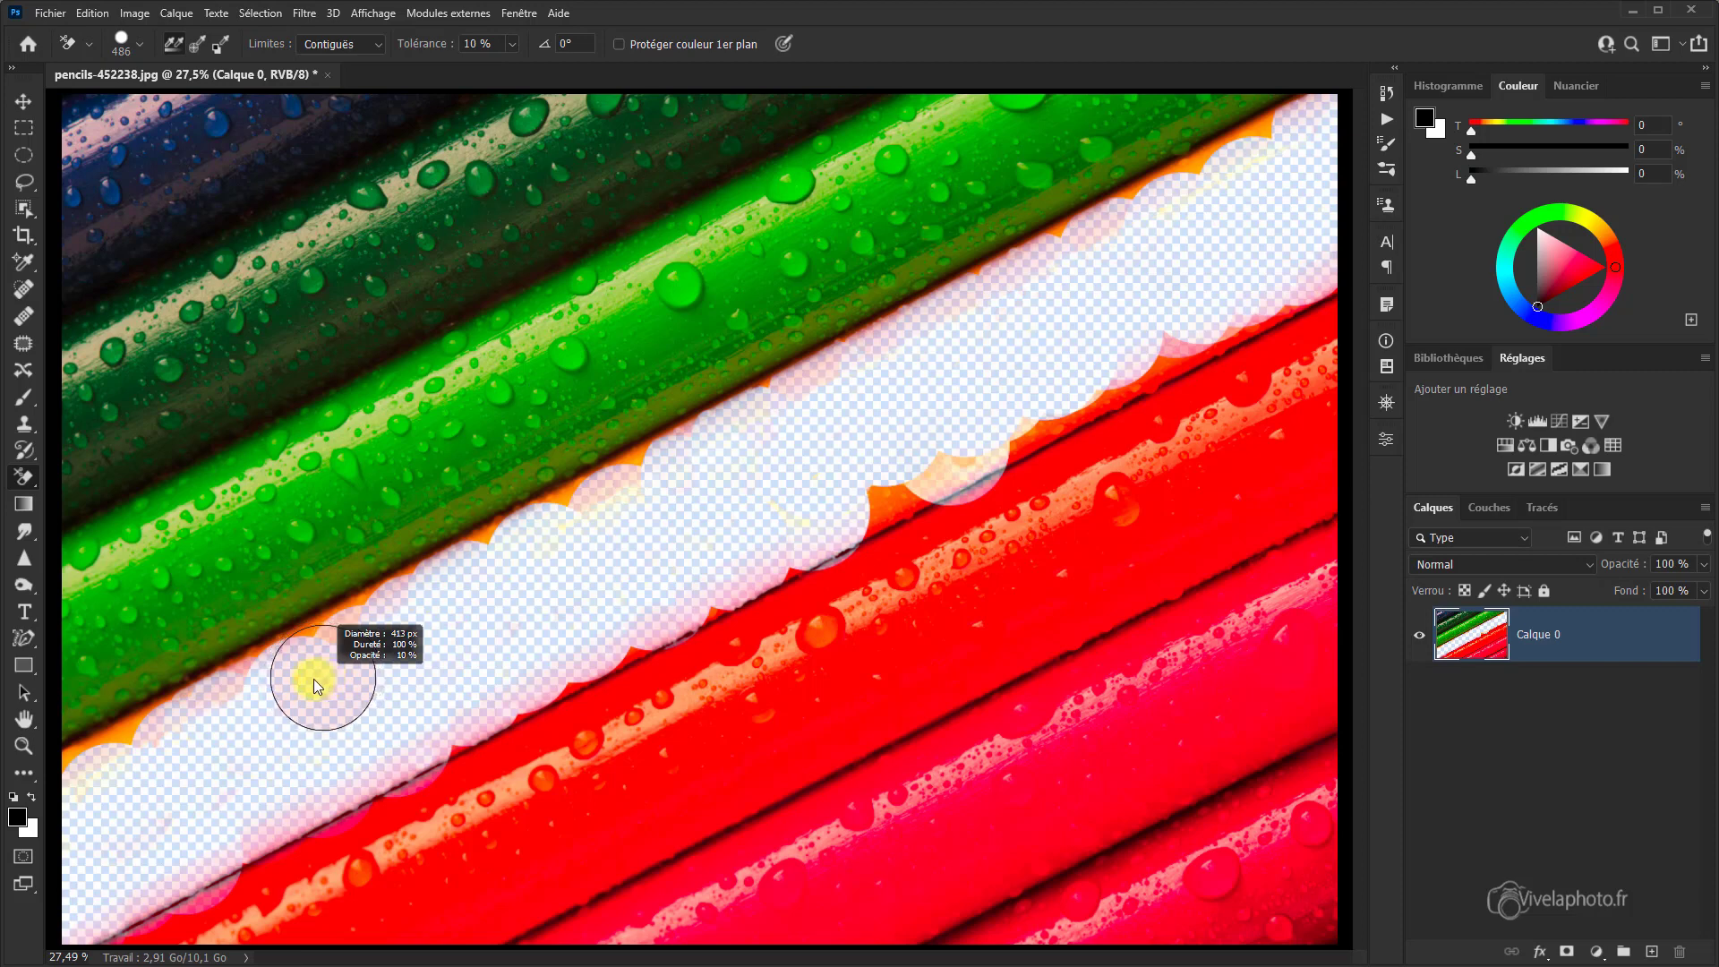
{"action": "mouse_move", "coordinate": [301, 682]}
{"action": "left_mouse_down"}
{"action": "mouse_move", "coordinate": [554, 504]}
{"action": "mouse_move", "coordinate": [1258, 151]}
{"action": "mouse_move", "coordinate": [1286, 116]}
{"action": "mouse_move", "coordinate": [1156, 184]}
{"action": "mouse_move", "coordinate": [1240, 142]}
{"action": "mouse_move", "coordinate": [1287, 146]}
{"action": "mouse_move", "coordinate": [1117, 393]}
{"action": "mouse_move", "coordinate": [1274, 297]}
{"action": "mouse_move", "coordinate": [865, 517]}
{"action": "mouse_move", "coordinate": [1263, 317]}
{"action": "mouse_move", "coordinate": [1237, 340]}
{"action": "mouse_move", "coordinate": [444, 754]}
{"action": "mouse_move", "coordinate": [583, 679]}
{"action": "mouse_move", "coordinate": [457, 754]}
{"action": "mouse_move", "coordinate": [548, 697]}
{"action": "left_mouse_up"}
{"action": "mouse_move", "coordinate": [1053, 433]}
{"action": "left_mouse_down"}
{"action": "mouse_move", "coordinate": [1024, 448]}
{"action": "mouse_move", "coordinate": [1201, 357]}
{"action": "left_mouse_up"}
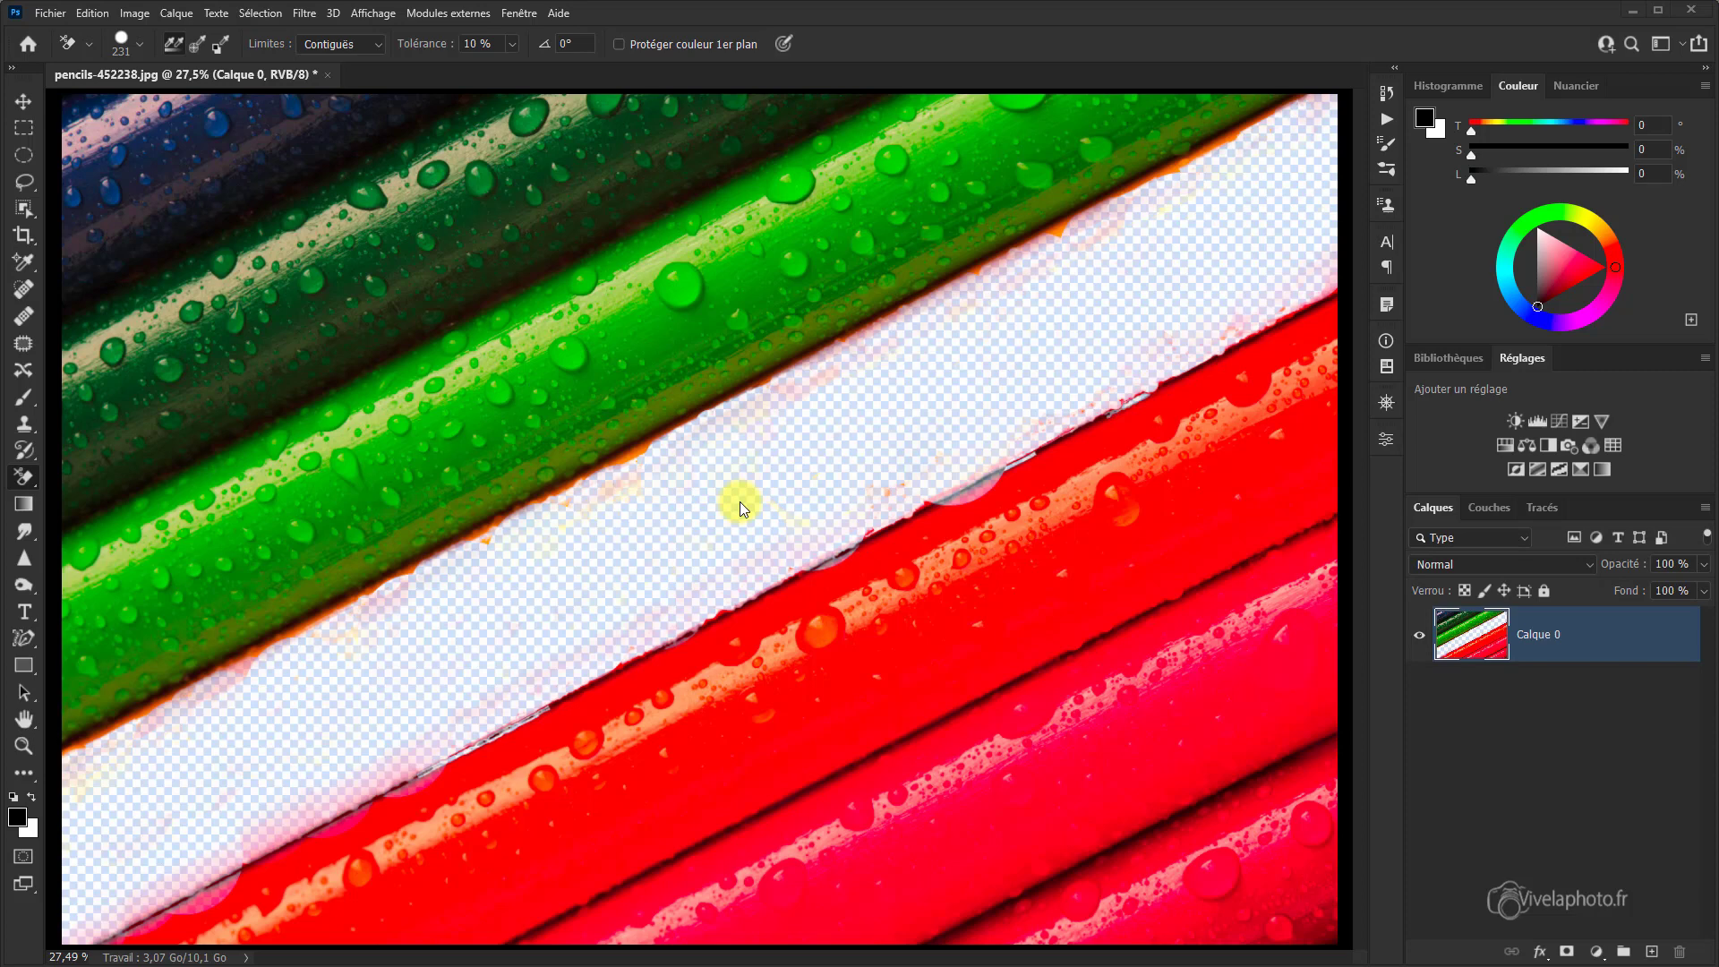
Step: Restore the photo to its opening snapshot, pencils-452238.jpg, in the history
{"action": "left_click", "coordinate": [1385, 94]}
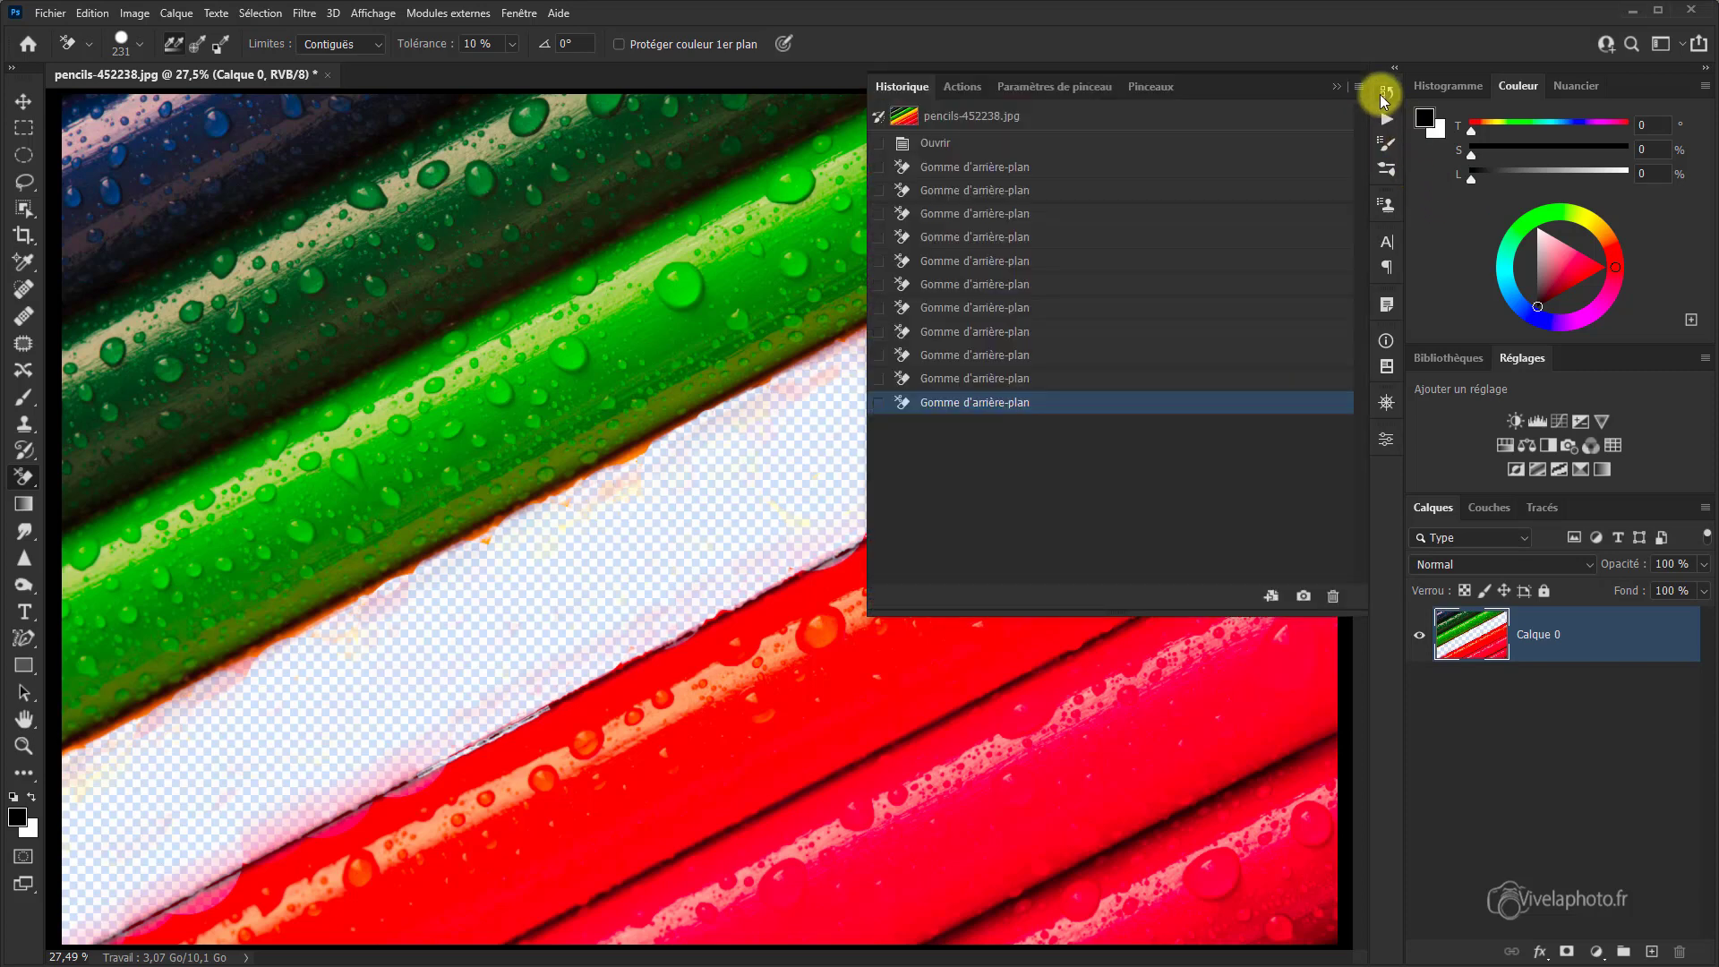
{"action": "left_click", "coordinate": [975, 118]}
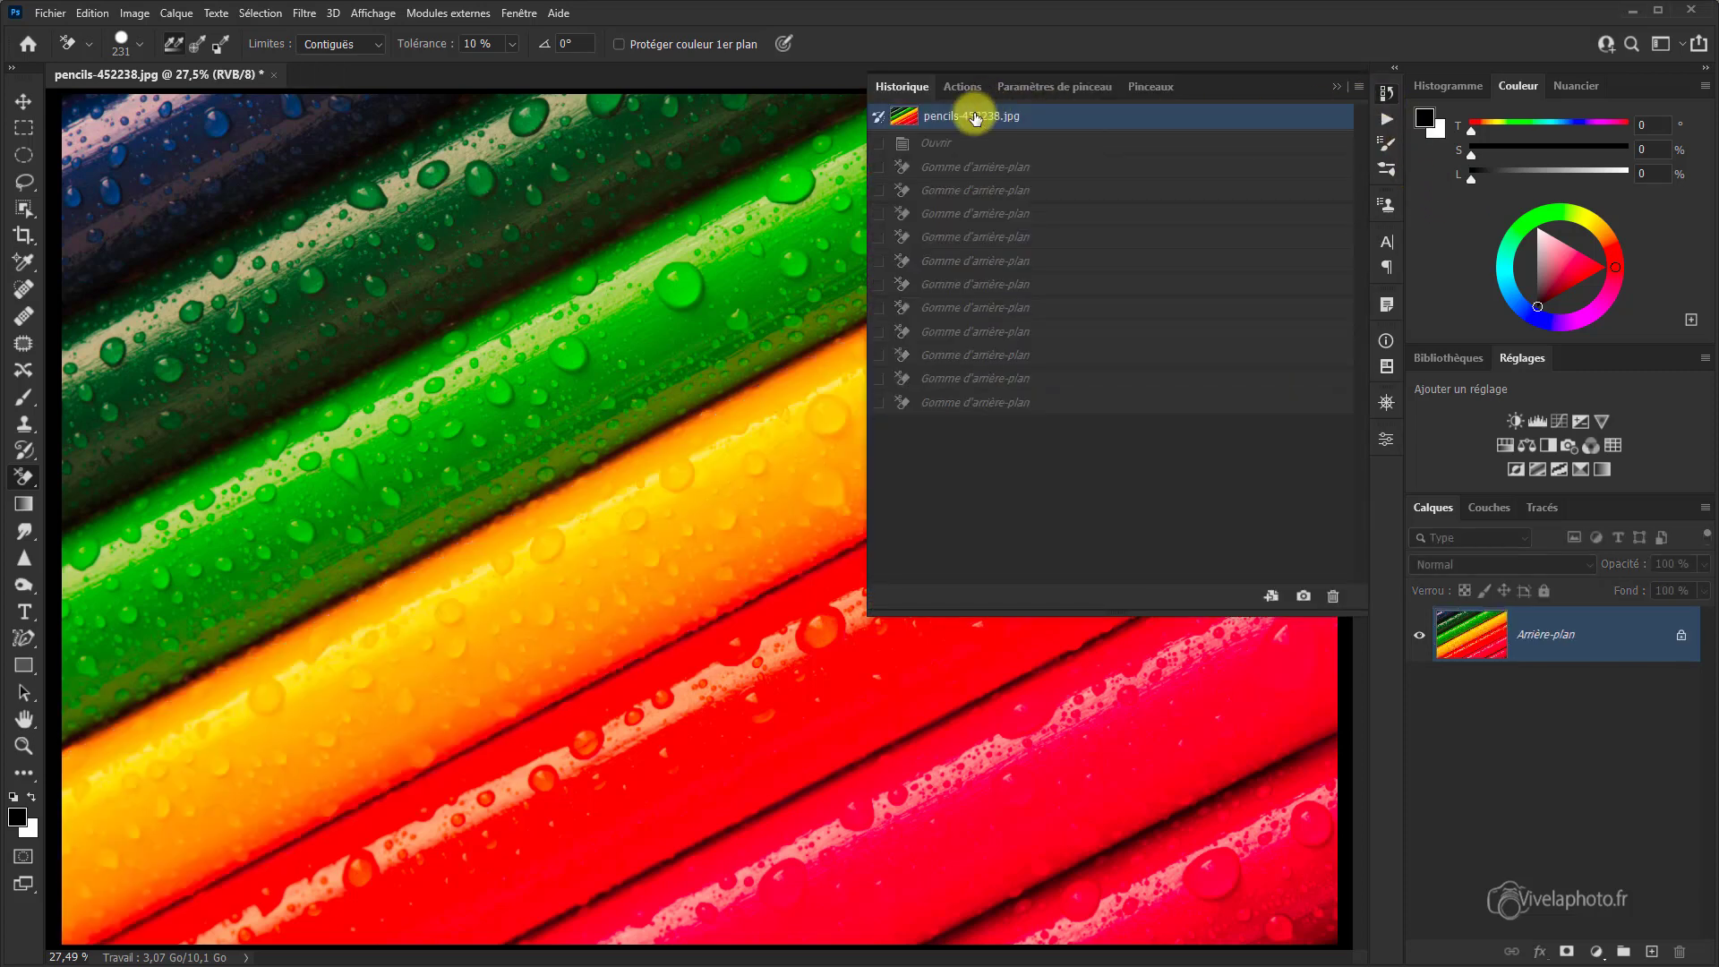
{"action": "left_click", "coordinate": [1333, 88]}
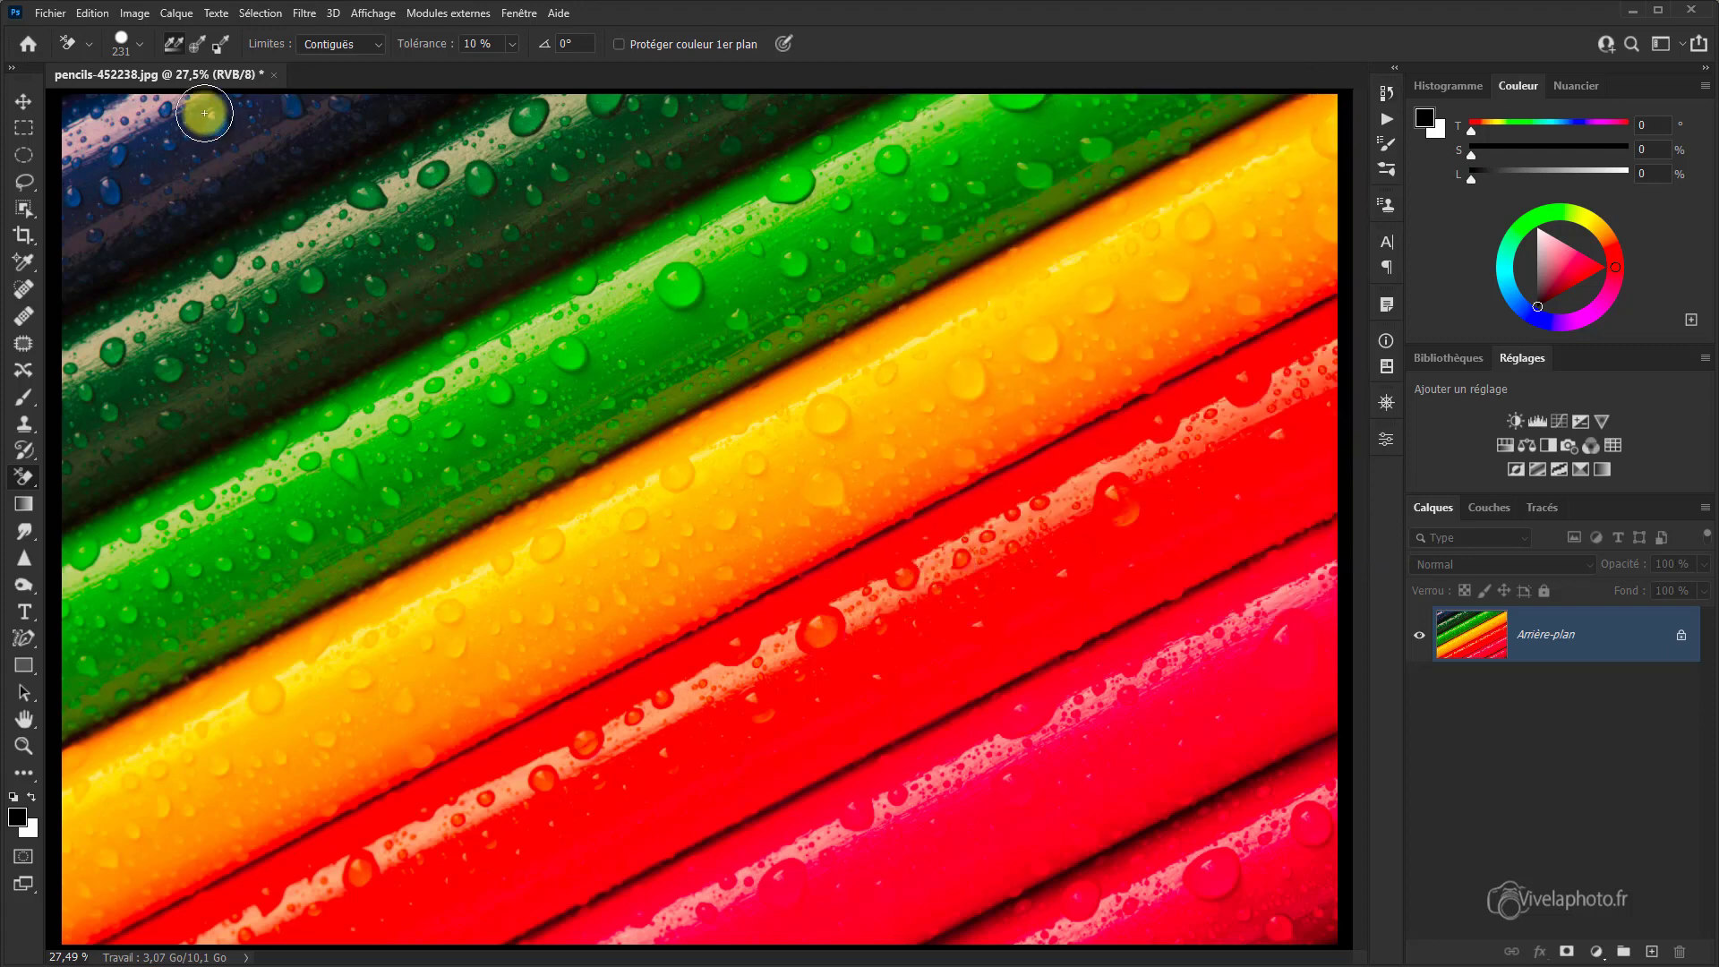
Step: Set the sampling to Once and erase patches on the red pencil, first at 10% tolerance and then at 45%
{"action": "left_click", "coordinate": [198, 47]}
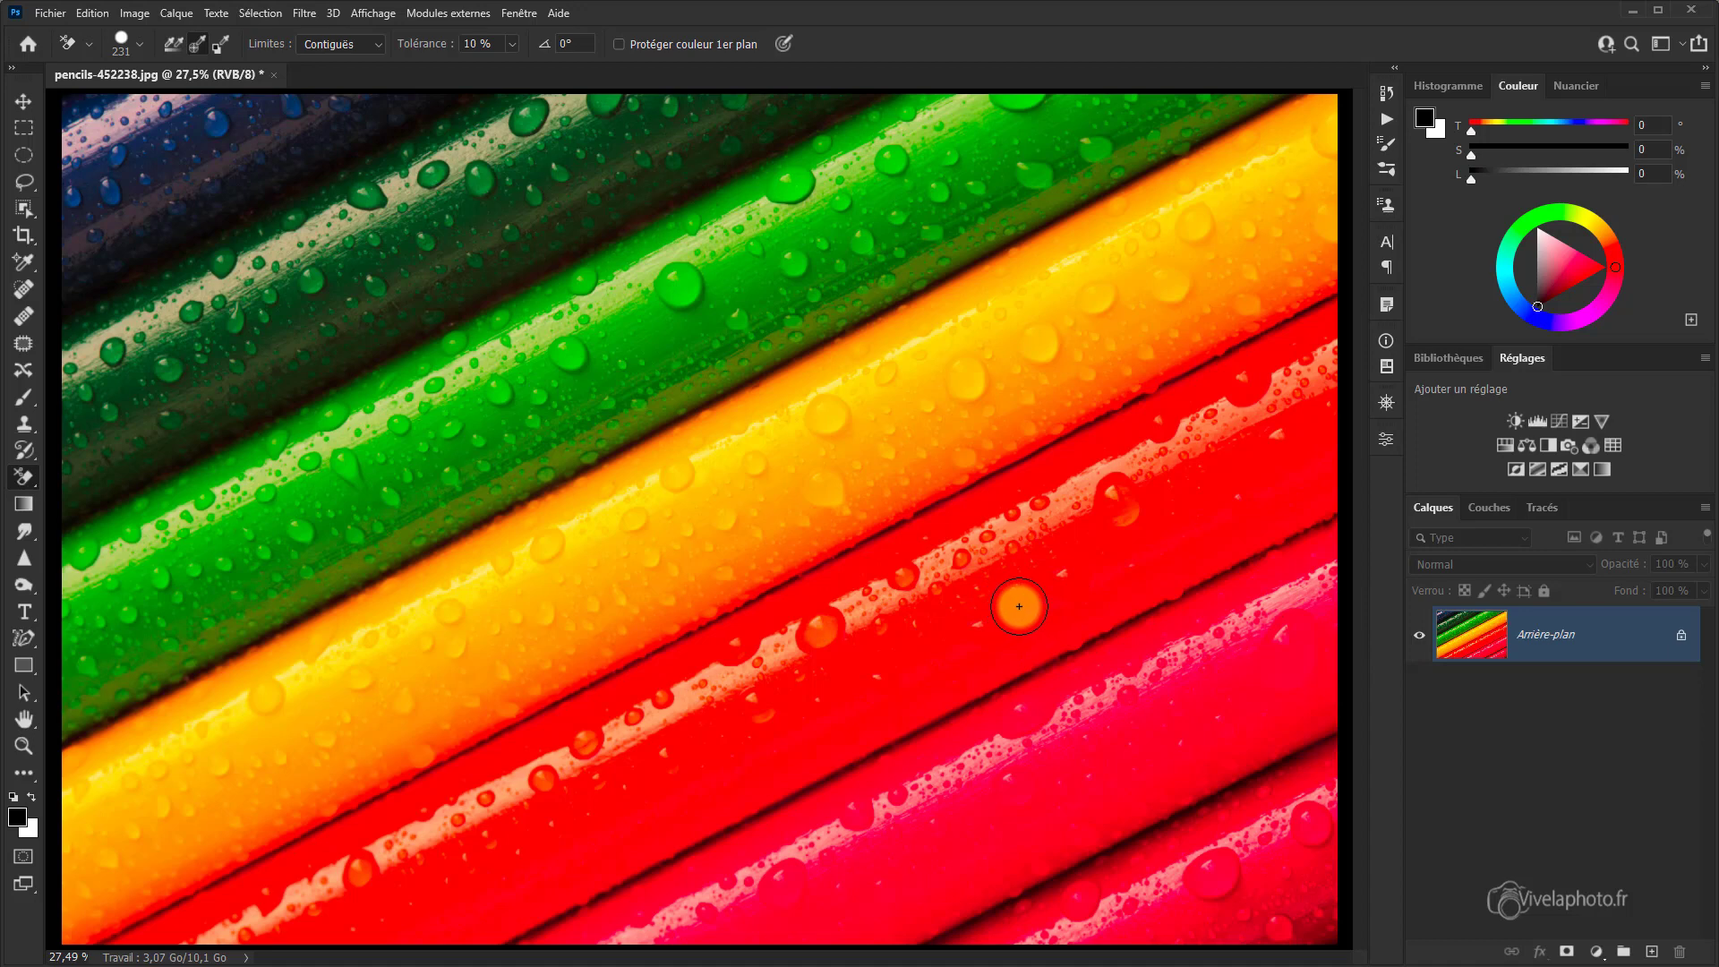
{"action": "mouse_move", "coordinate": [1018, 606]}
{"action": "left_mouse_down"}
{"action": "mouse_move", "coordinate": [1147, 562]}
{"action": "mouse_move", "coordinate": [1202, 534]}
{"action": "mouse_move", "coordinate": [1089, 559]}
{"action": "mouse_move", "coordinate": [1196, 515]}
{"action": "mouse_move", "coordinate": [1048, 569]}
{"action": "mouse_move", "coordinate": [1300, 472]}
{"action": "mouse_move", "coordinate": [1187, 501]}
{"action": "mouse_move", "coordinate": [1266, 461]}
{"action": "mouse_move", "coordinate": [1280, 458]}
{"action": "mouse_move", "coordinate": [1045, 578]}
{"action": "mouse_move", "coordinate": [1202, 492]}
{"action": "mouse_move", "coordinate": [1074, 561]}
{"action": "mouse_move", "coordinate": [1066, 583]}
{"action": "mouse_move", "coordinate": [1173, 574]}
{"action": "mouse_move", "coordinate": [1044, 578]}
{"action": "mouse_move", "coordinate": [944, 618]}
{"action": "mouse_move", "coordinate": [982, 630]}
{"action": "left_mouse_up"}
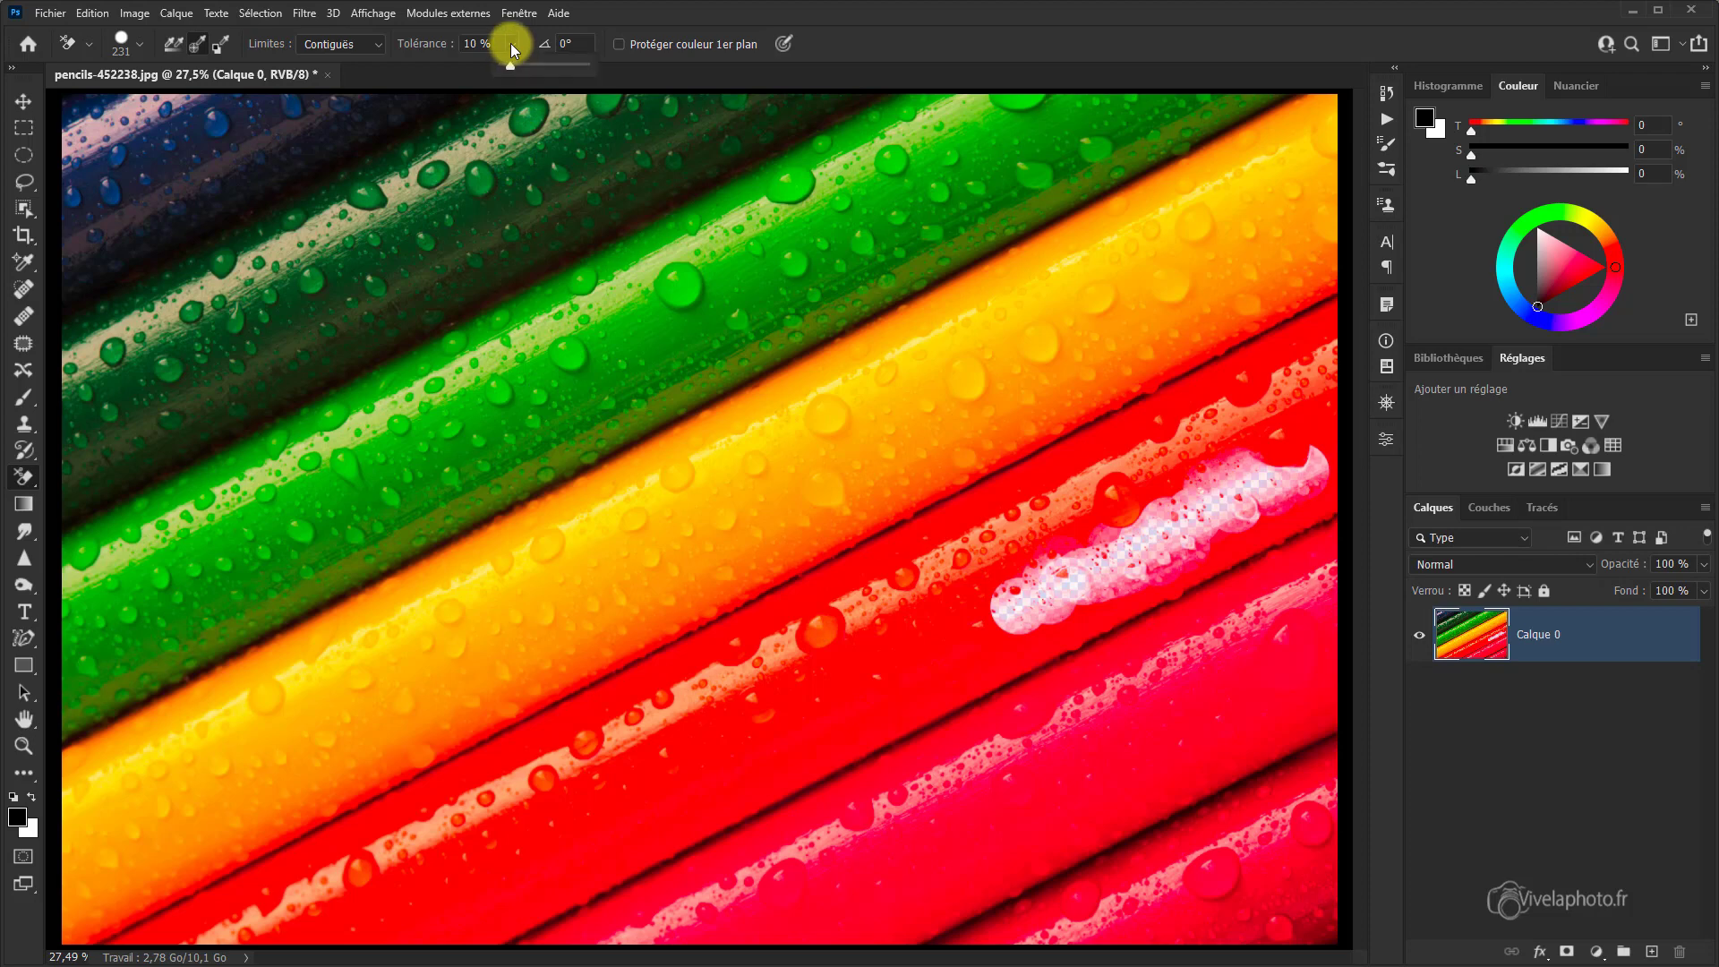
{"action": "mouse_move", "coordinate": [515, 51]}
{"action": "left_mouse_down"}
{"action": "mouse_move", "coordinate": [502, 57]}
{"action": "mouse_move", "coordinate": [539, 57]}
{"action": "left_mouse_up"}
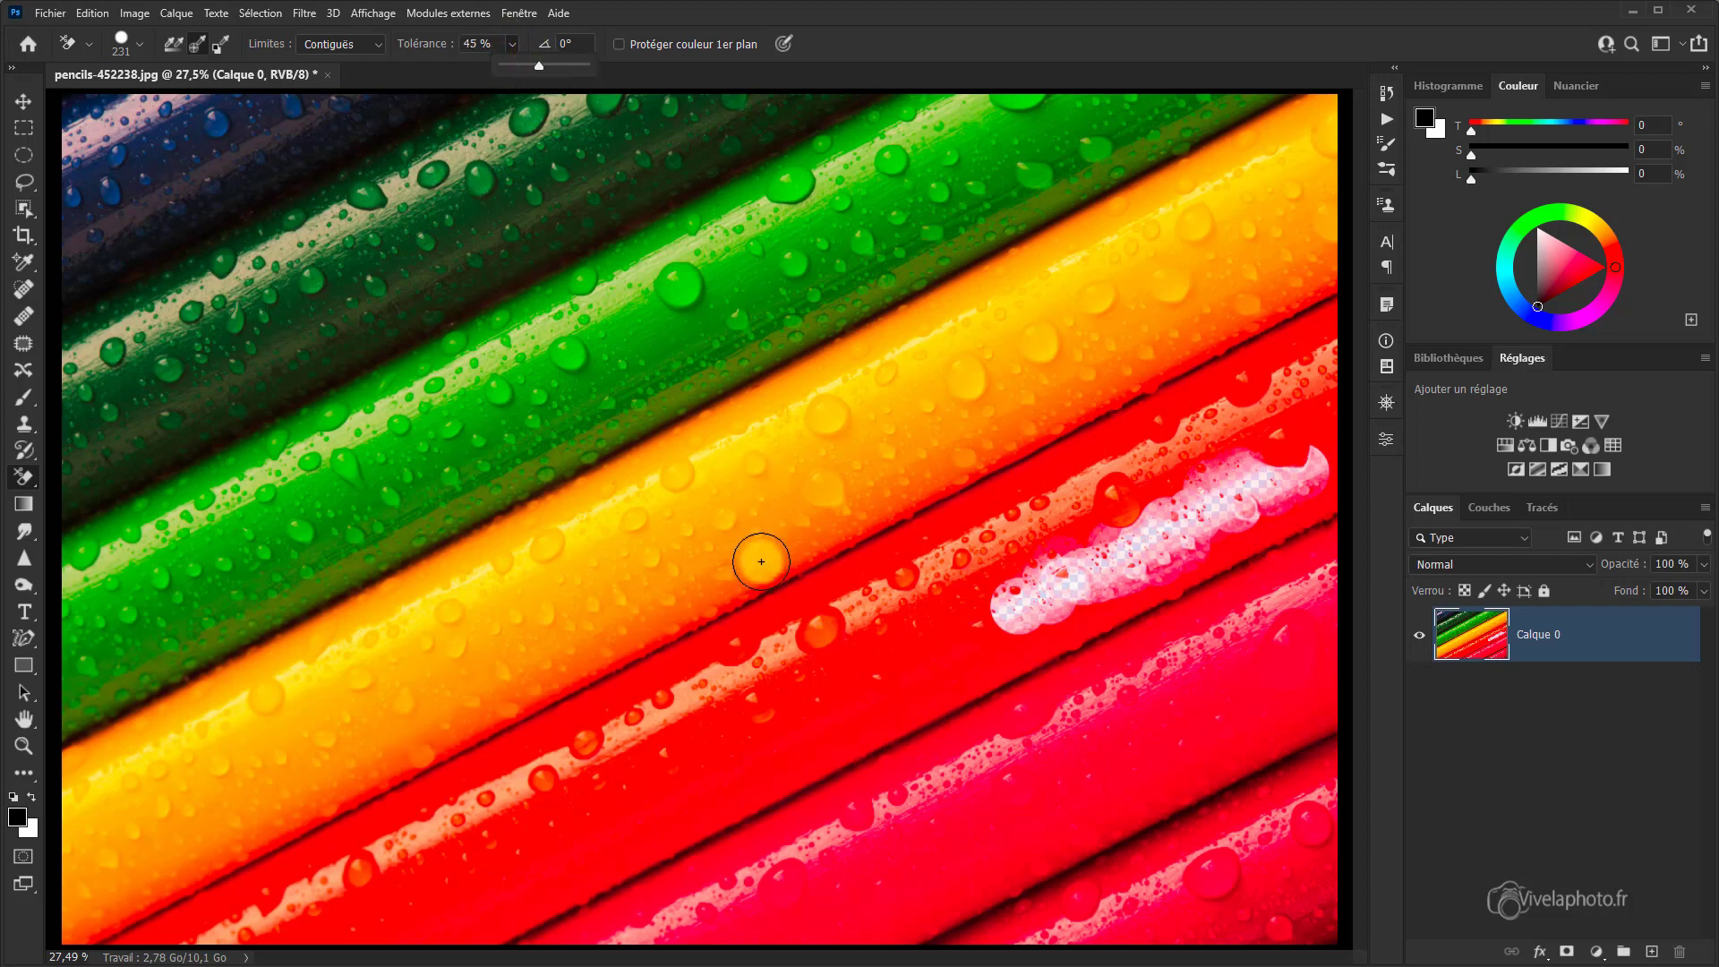
{"action": "mouse_move", "coordinate": [779, 698]}
{"action": "left_mouse_down"}
{"action": "mouse_move", "coordinate": [925, 646]}
{"action": "mouse_move", "coordinate": [793, 731]}
{"action": "mouse_move", "coordinate": [883, 702]}
{"action": "mouse_move", "coordinate": [808, 744]}
{"action": "mouse_move", "coordinate": [968, 658]}
{"action": "mouse_move", "coordinate": [918, 662]}
{"action": "mouse_move", "coordinate": [963, 630]}
{"action": "left_mouse_up"}
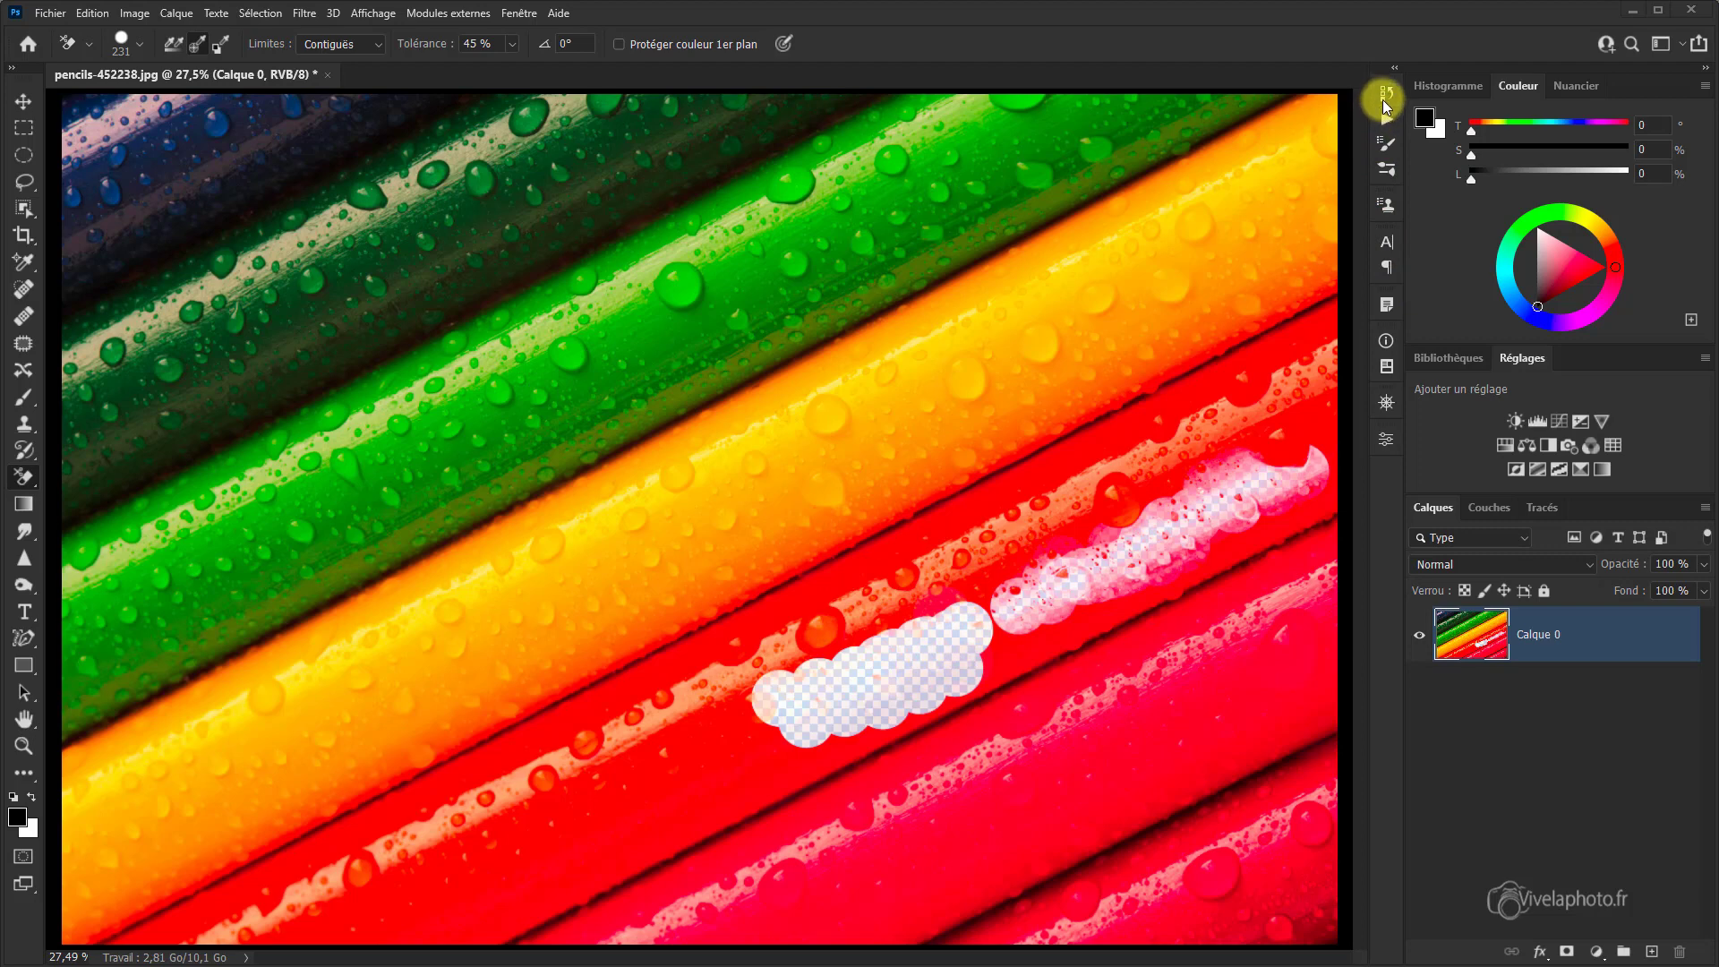
Step: Revert the photo to the pencils-452238.jpg snapshot and set the eraser's sampling to Background Swatch
{"action": "left_click", "coordinate": [1384, 96]}
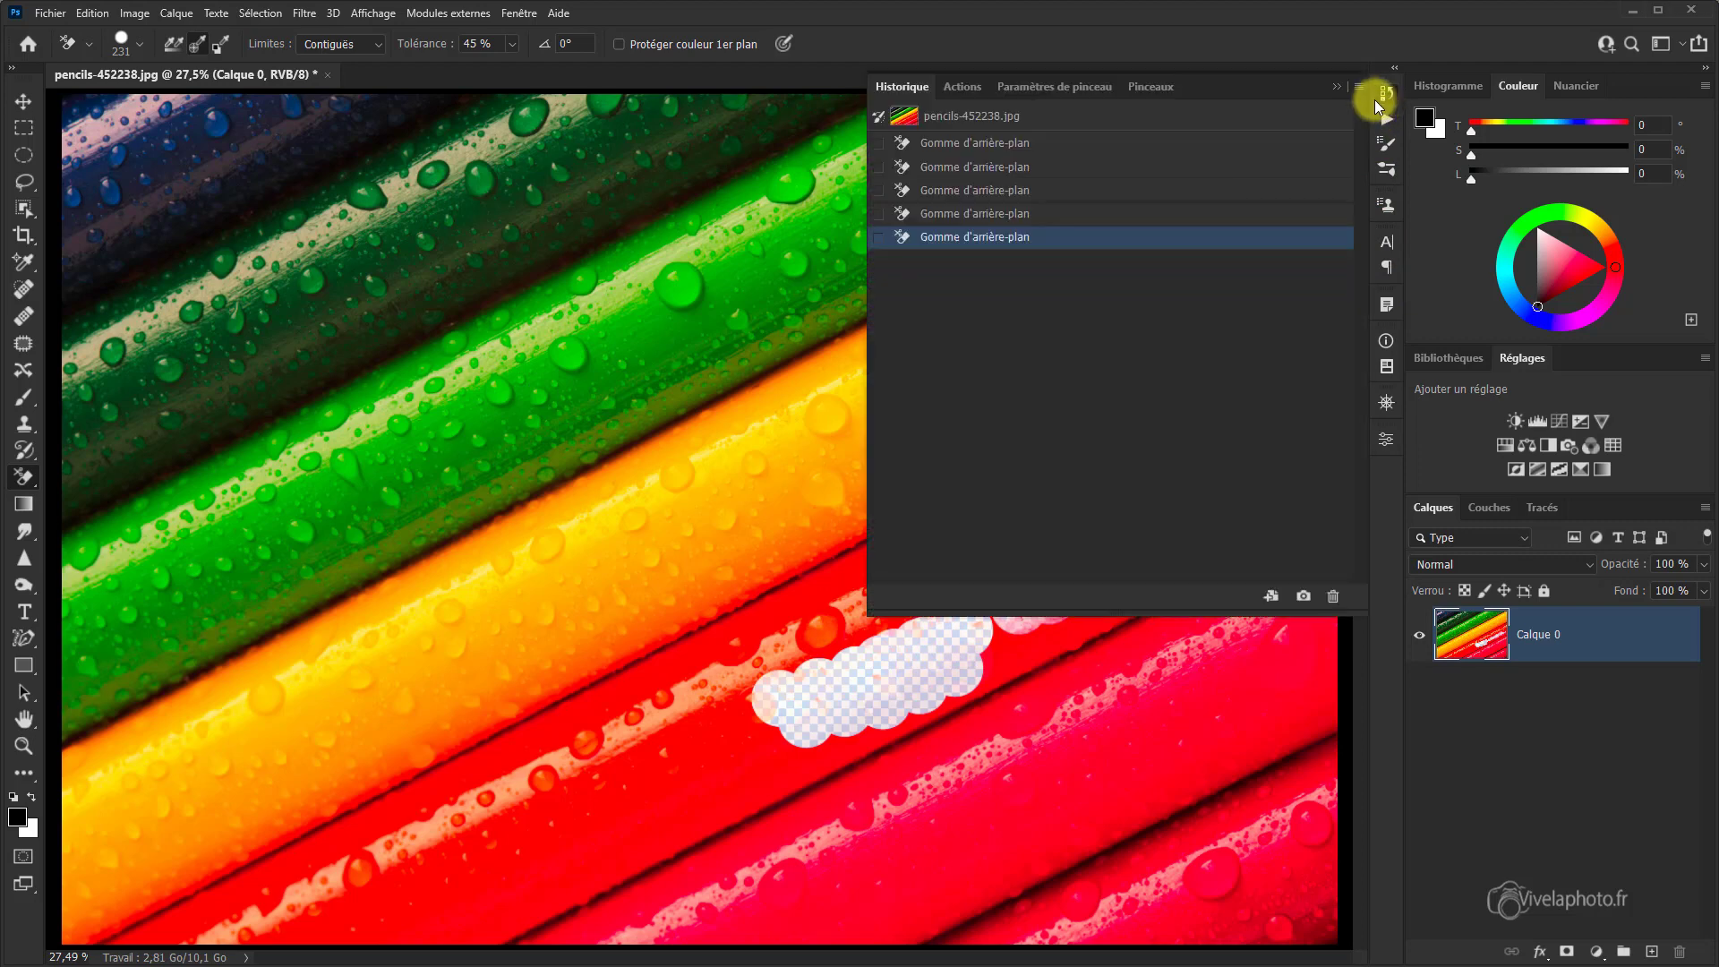
{"action": "left_click", "coordinate": [1135, 118]}
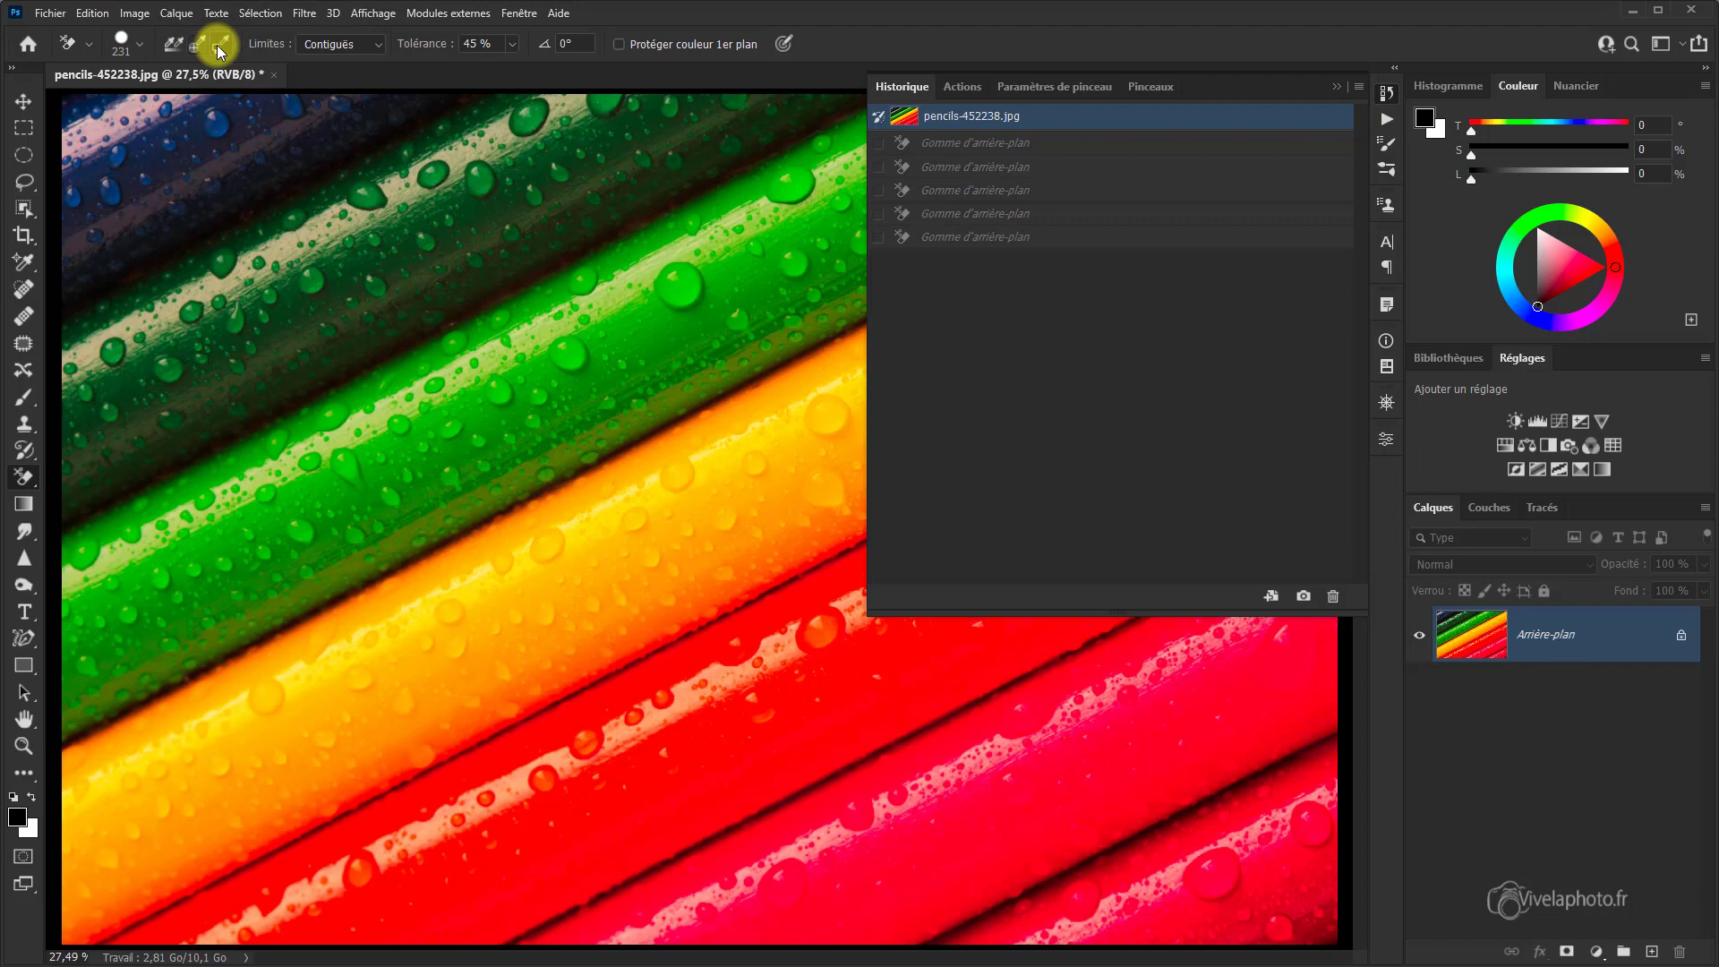
{"action": "left_click", "coordinate": [1337, 87]}
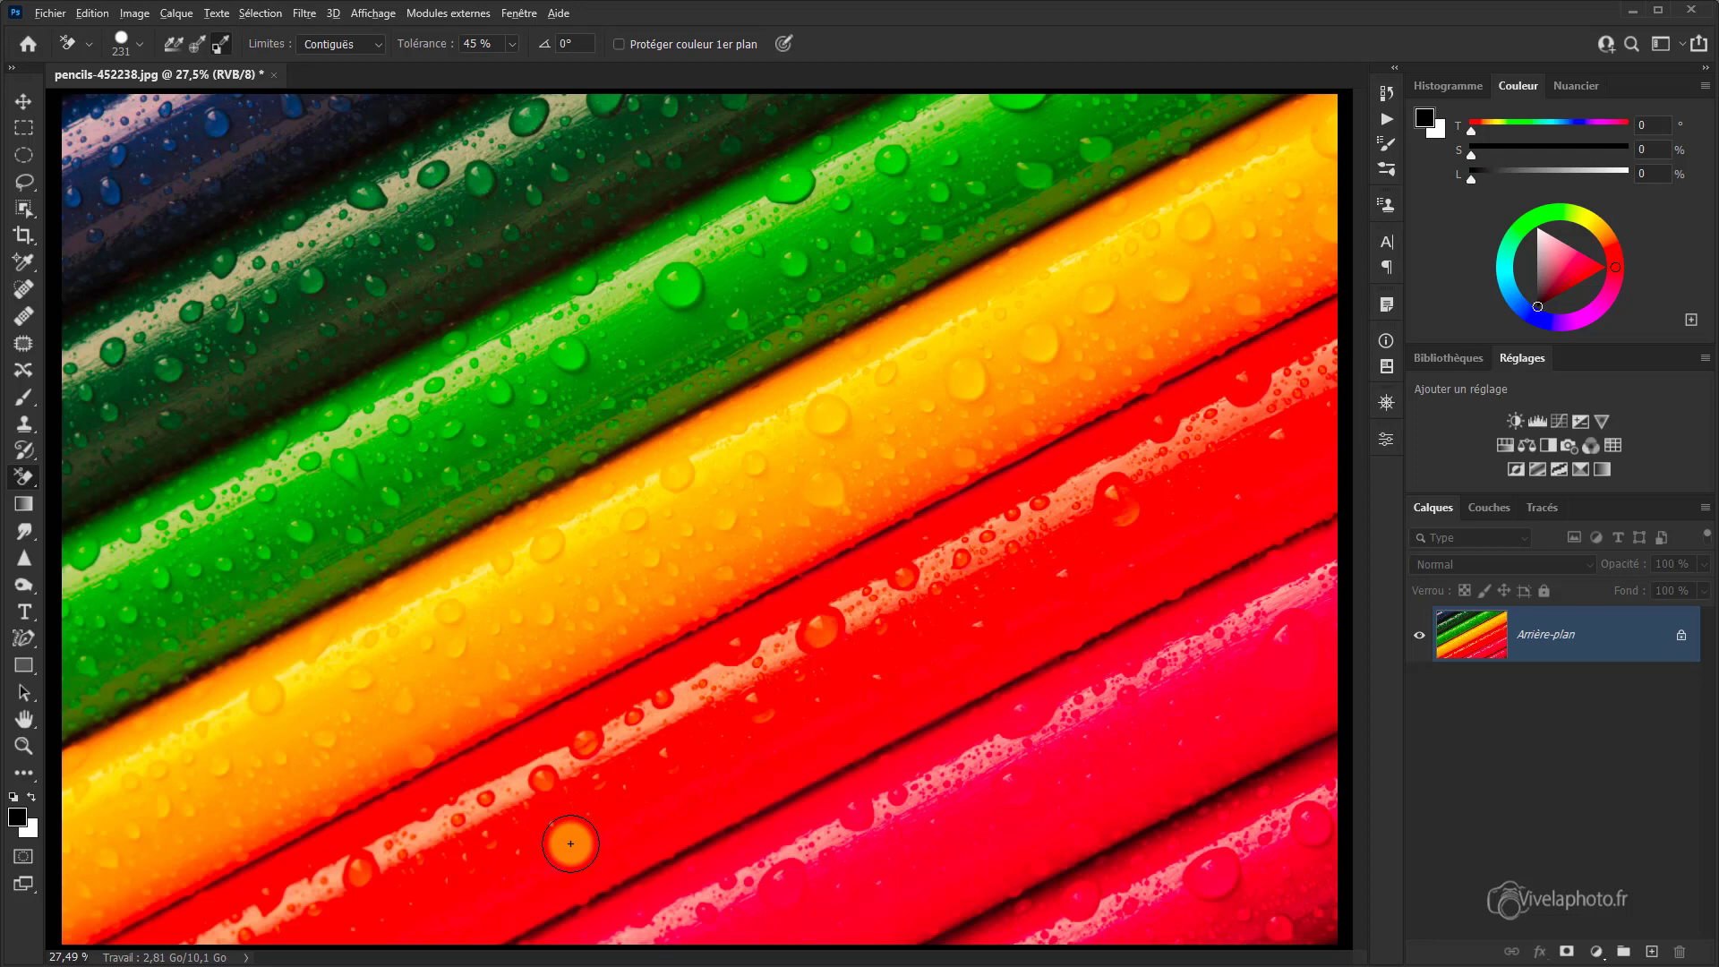
Step: Sample the red pencil's color, swap it to the background color, and erase over the red pencil and its orange and pink neighbors
{"action": "left_click", "coordinate": [575, 838], "text": "alt"}
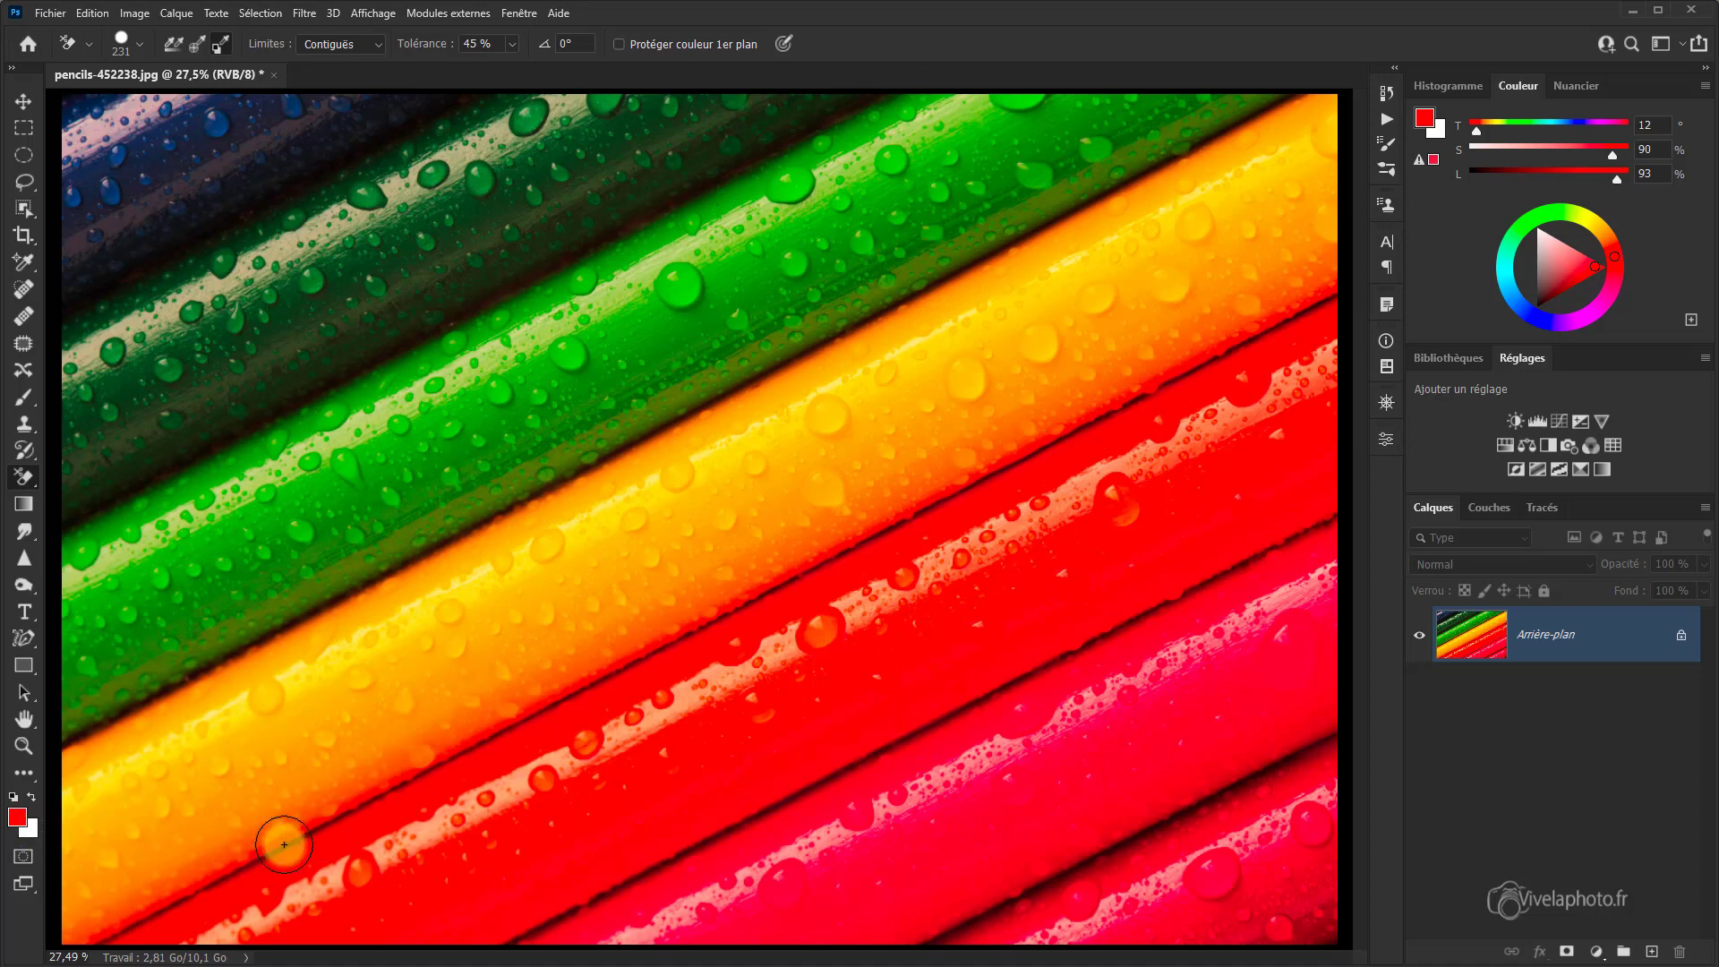
{"action": "key", "text": "x"}
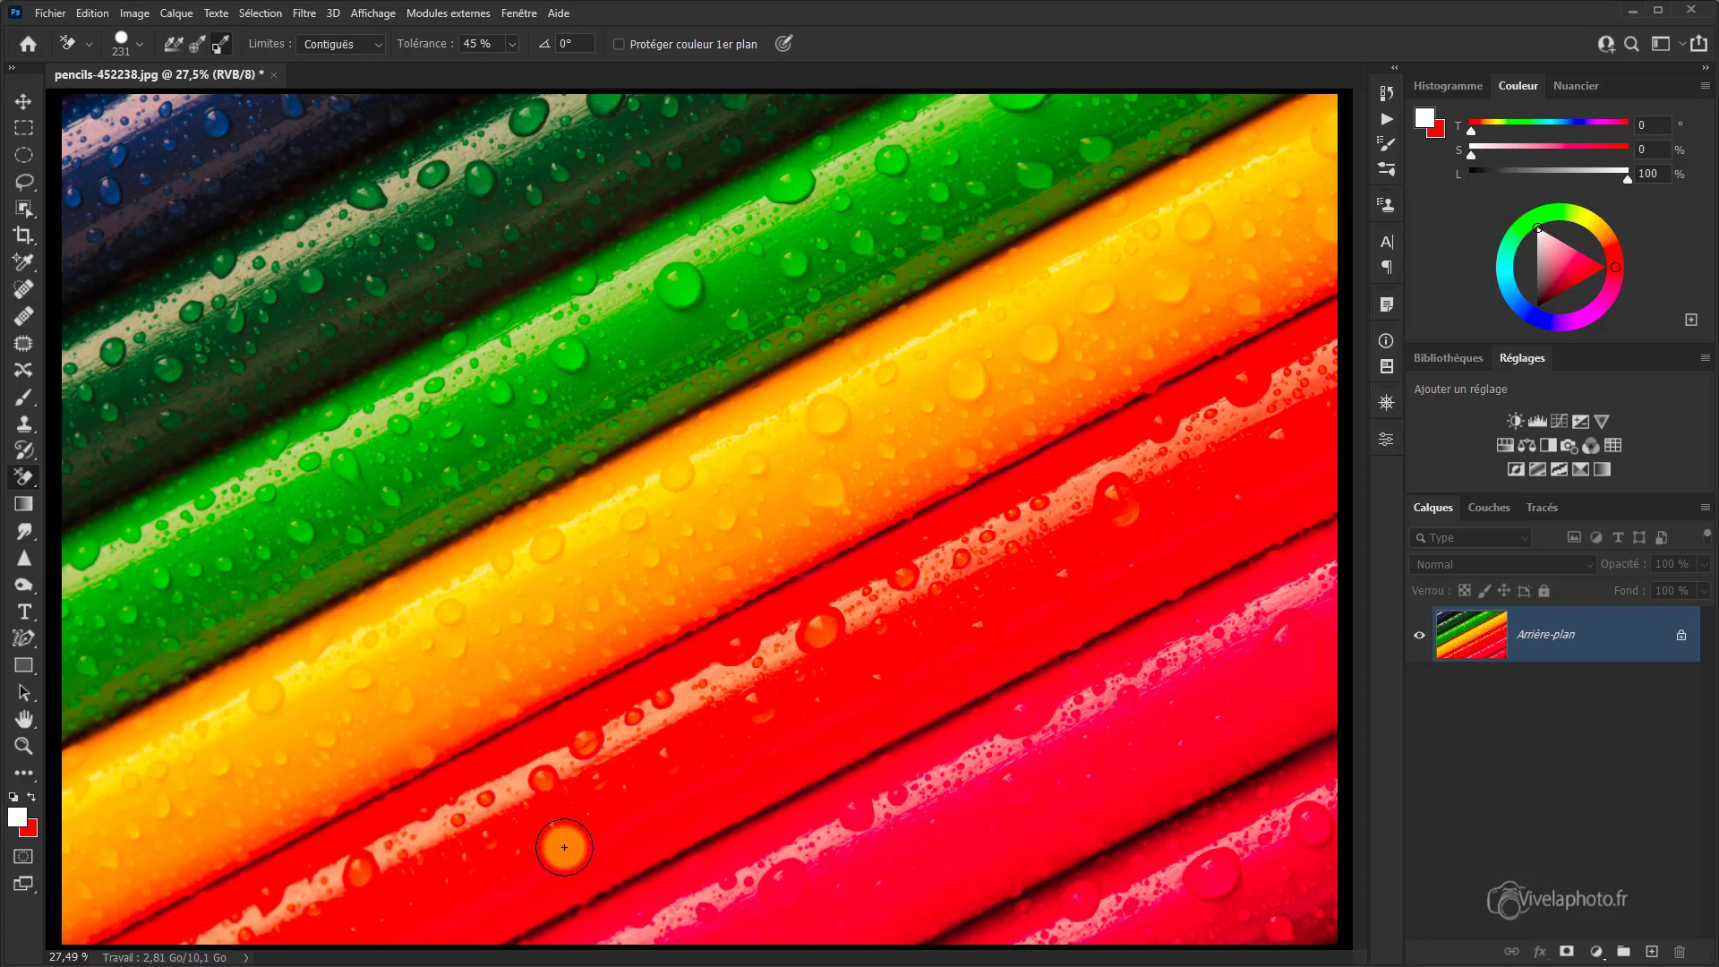
{"action": "mouse_move", "coordinate": [565, 847]}
{"action": "left_mouse_down"}
{"action": "mouse_move", "coordinate": [581, 820]}
{"action": "mouse_move", "coordinate": [905, 653]}
{"action": "mouse_move", "coordinate": [836, 622]}
{"action": "mouse_move", "coordinate": [763, 687]}
{"action": "mouse_move", "coordinate": [844, 621]}
{"action": "mouse_move", "coordinate": [757, 608]}
{"action": "mouse_move", "coordinate": [704, 634]}
{"action": "mouse_move", "coordinate": [754, 558]}
{"action": "mouse_move", "coordinate": [708, 555]}
{"action": "left_mouse_up"}
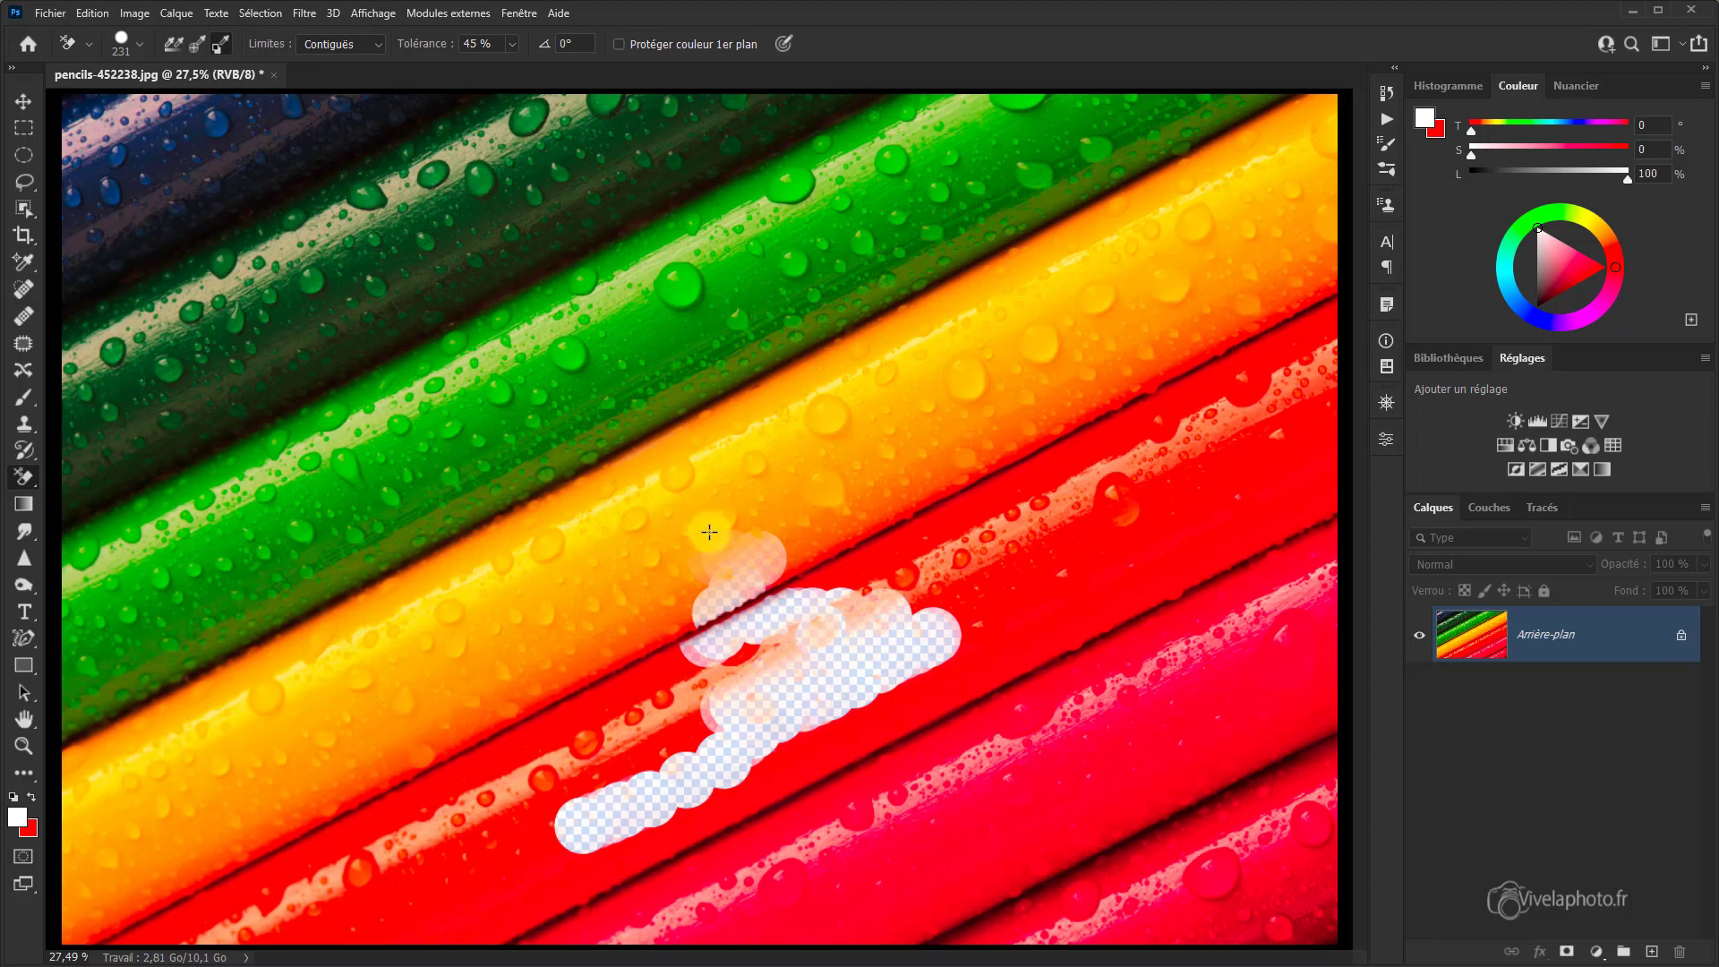
{"action": "mouse_move", "coordinate": [909, 698]}
{"action": "left_mouse_down"}
{"action": "mouse_move", "coordinate": [980, 784]}
{"action": "mouse_move", "coordinate": [1089, 810]}
{"action": "mouse_move", "coordinate": [1042, 843]}
{"action": "mouse_move", "coordinate": [1286, 714]}
{"action": "mouse_move", "coordinate": [811, 878]}
{"action": "mouse_move", "coordinate": [1041, 840]}
{"action": "mouse_move", "coordinate": [883, 916]}
{"action": "mouse_move", "coordinate": [1092, 797]}
{"action": "mouse_move", "coordinate": [949, 899]}
{"action": "mouse_move", "coordinate": [1119, 814]}
{"action": "mouse_move", "coordinate": [933, 841]}
{"action": "mouse_move", "coordinate": [931, 816]}
{"action": "mouse_move", "coordinate": [1107, 702]}
{"action": "mouse_move", "coordinate": [923, 774]}
{"action": "mouse_move", "coordinate": [1027, 735]}
{"action": "mouse_move", "coordinate": [944, 743]}
{"action": "left_mouse_up"}
{"action": "mouse_move", "coordinate": [741, 784]}
{"action": "left_mouse_down"}
{"action": "mouse_move", "coordinate": [890, 729]}
{"action": "mouse_move", "coordinate": [870, 713]}
{"action": "left_mouse_up"}
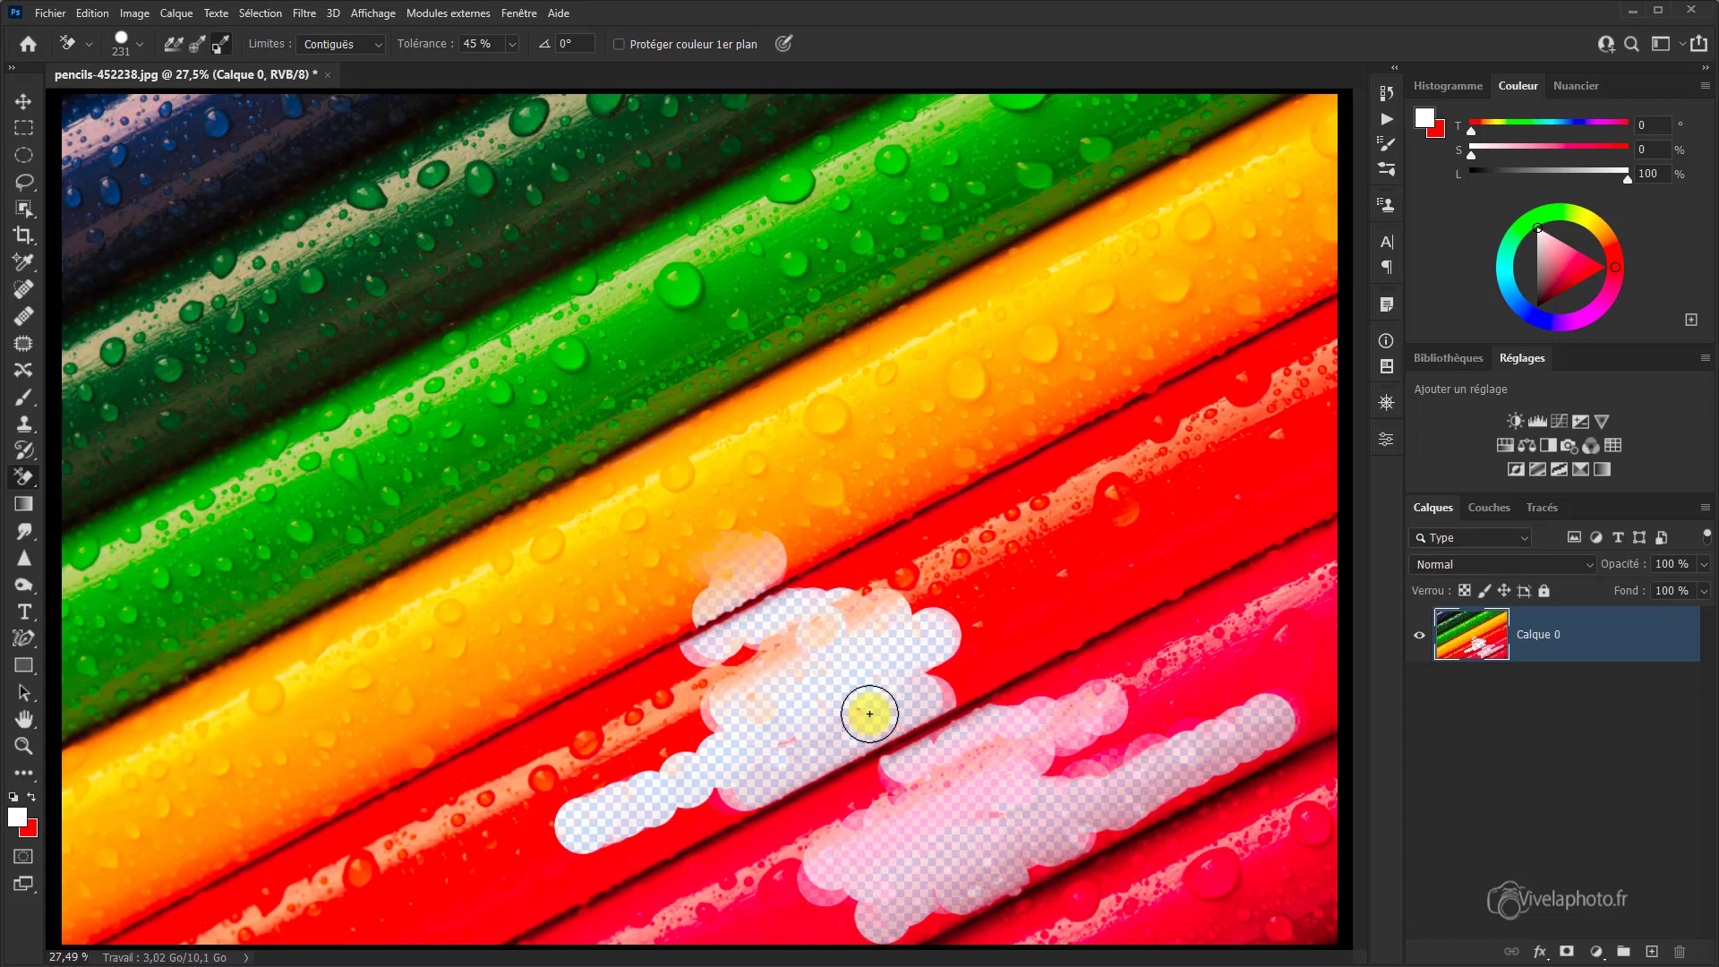
Step: Return to the pencils-452238.jpg history snapshot to discard the background-swatch erasing
{"action": "left_click", "coordinate": [1385, 94]}
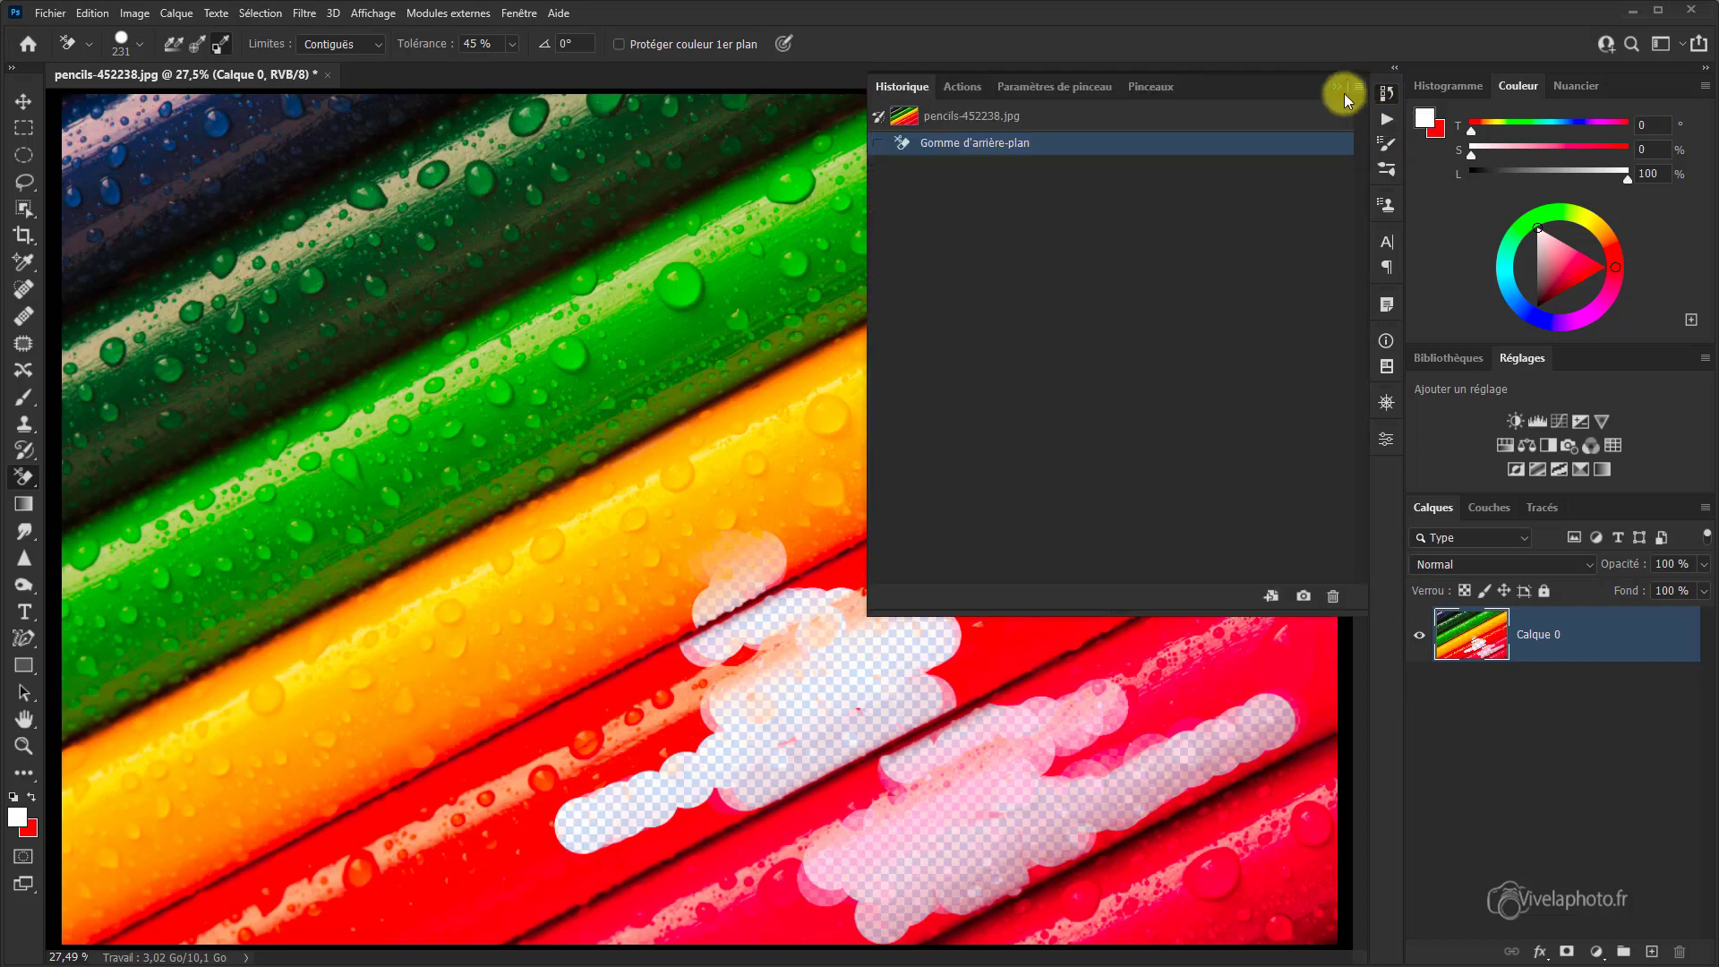
{"action": "left_click", "coordinate": [1003, 118]}
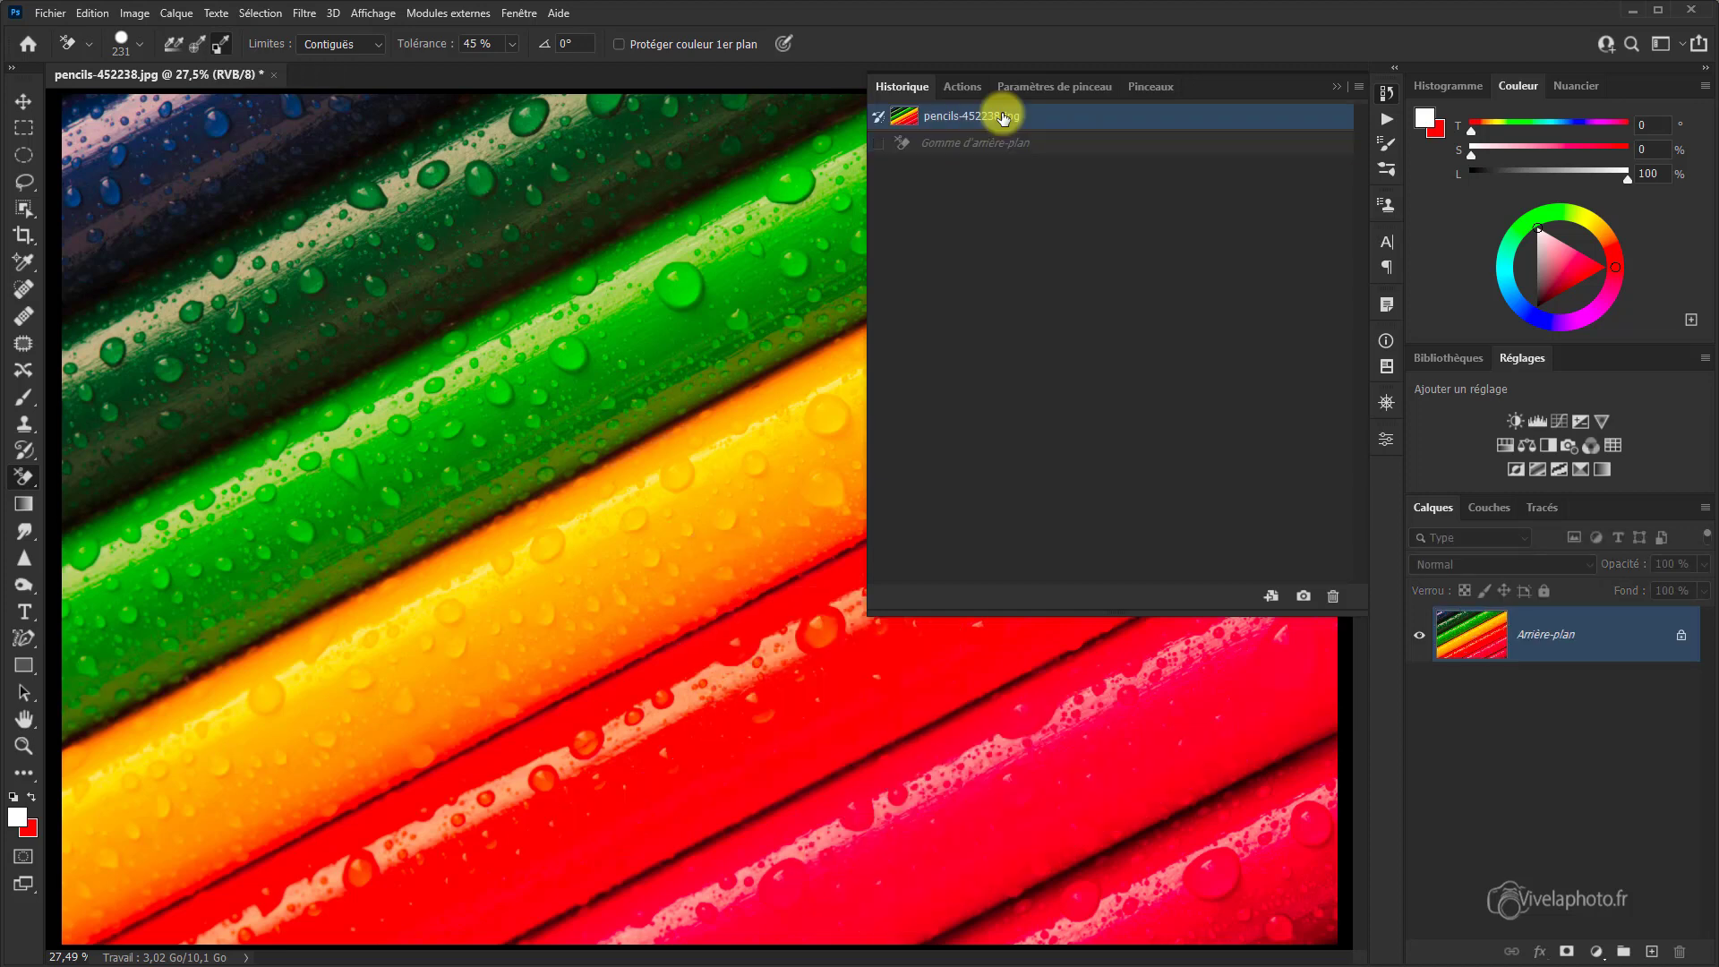
{"action": "left_click", "coordinate": [1335, 86]}
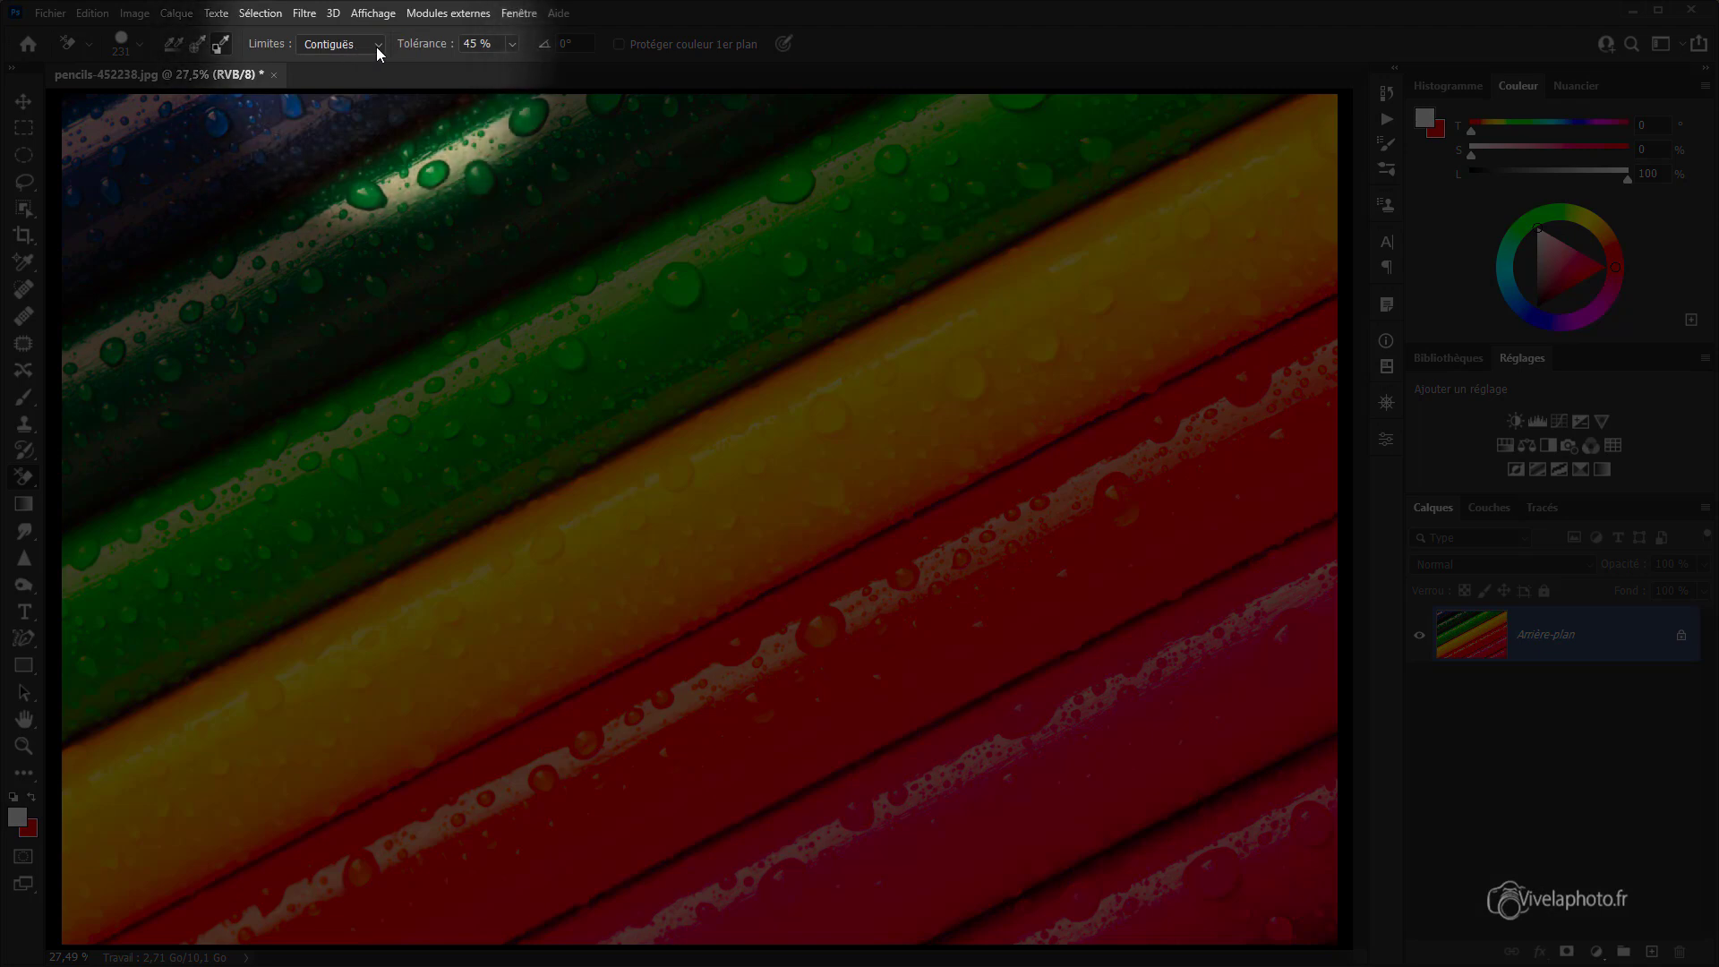
Step: Set the limits to Discontiguous (Discontiguës), enlarge the eraser considerably, and erase across the red, orange and pink pencils
{"action": "left_click", "coordinate": [377, 47]}
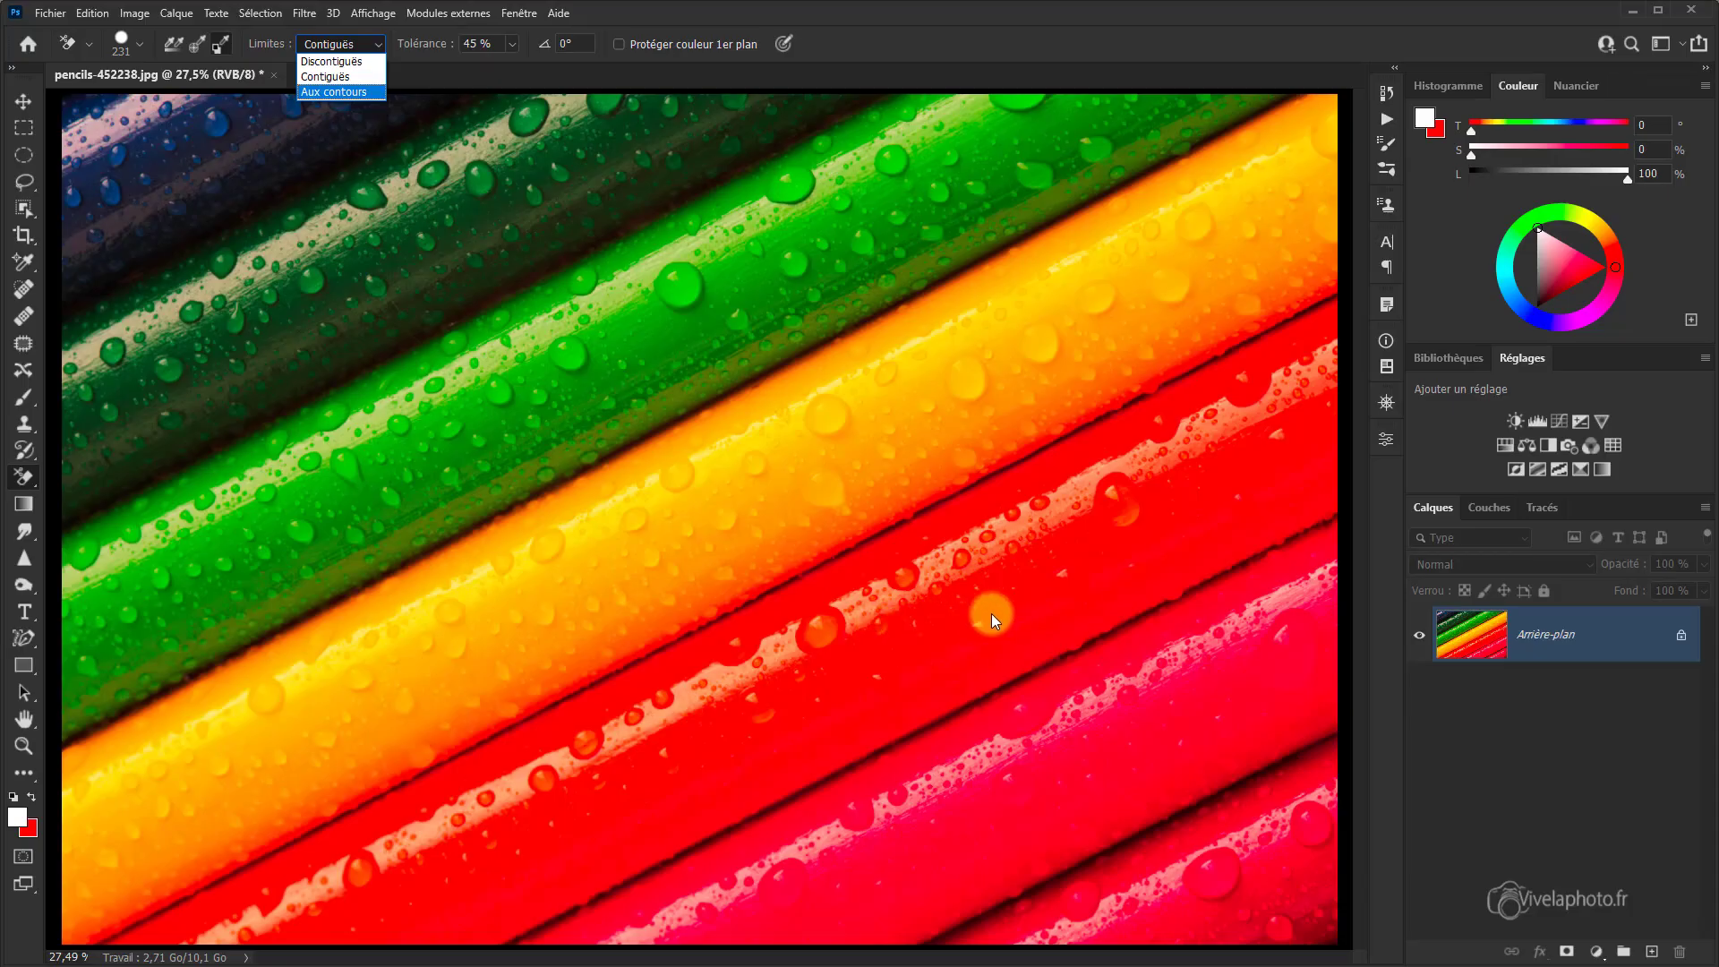
{"action": "left_click", "coordinate": [344, 62]}
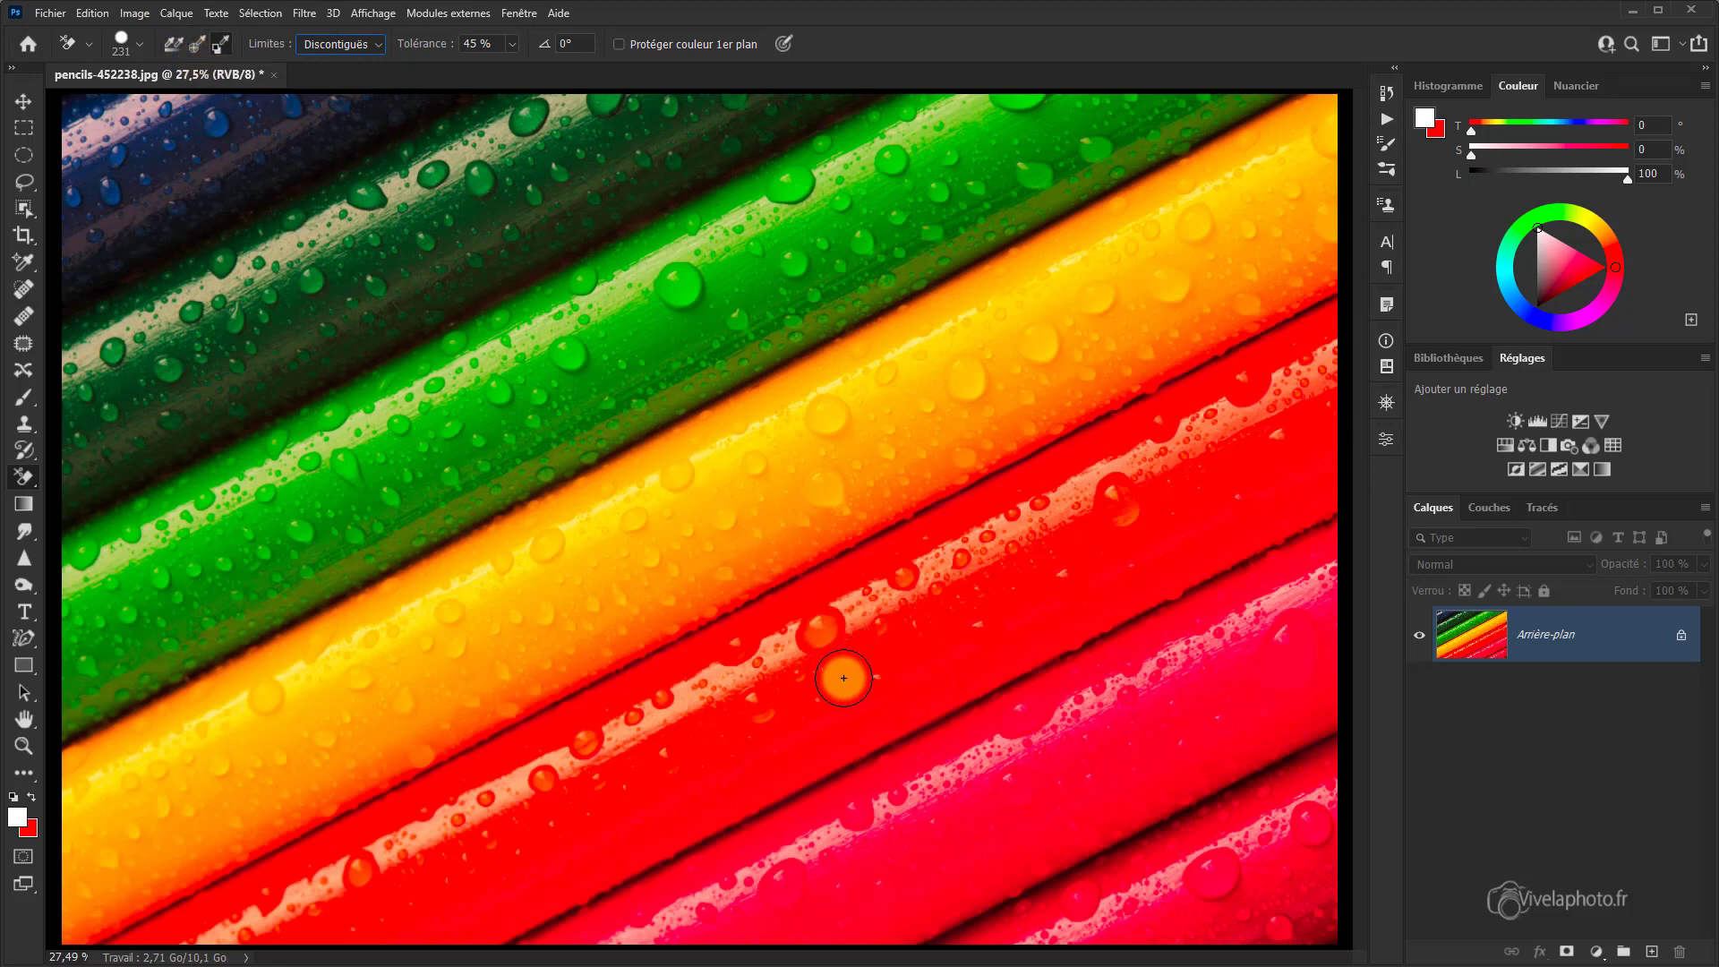
{"action": "mouse_move", "coordinate": [843, 678]}
{"action": "left_mouse_down"}
{"action": "mouse_move", "coordinate": [898, 652]}
{"action": "mouse_move", "coordinate": [835, 652]}
{"action": "mouse_move", "coordinate": [841, 623]}
{"action": "mouse_move", "coordinate": [638, 359]}
{"action": "left_mouse_up"}
{"action": "mouse_move", "coordinate": [875, 644]}
{"action": "left_mouse_down"}
{"action": "mouse_move", "coordinate": [1017, 640]}
{"action": "mouse_move", "coordinate": [918, 674]}
{"action": "mouse_move", "coordinate": [867, 719]}
{"action": "mouse_move", "coordinate": [1003, 677]}
{"action": "mouse_move", "coordinate": [910, 656]}
{"action": "mouse_move", "coordinate": [1070, 632]}
{"action": "mouse_move", "coordinate": [1086, 587]}
{"action": "mouse_move", "coordinate": [1028, 578]}
{"action": "mouse_move", "coordinate": [828, 632]}
{"action": "mouse_move", "coordinate": [643, 715]}
{"action": "mouse_move", "coordinate": [654, 746]}
{"action": "mouse_move", "coordinate": [860, 755]}
{"action": "mouse_move", "coordinate": [889, 713]}
{"action": "mouse_move", "coordinate": [667, 702]}
{"action": "mouse_move", "coordinate": [861, 644]}
{"action": "left_mouse_up"}
{"action": "left_click", "coordinate": [1087, 585]}
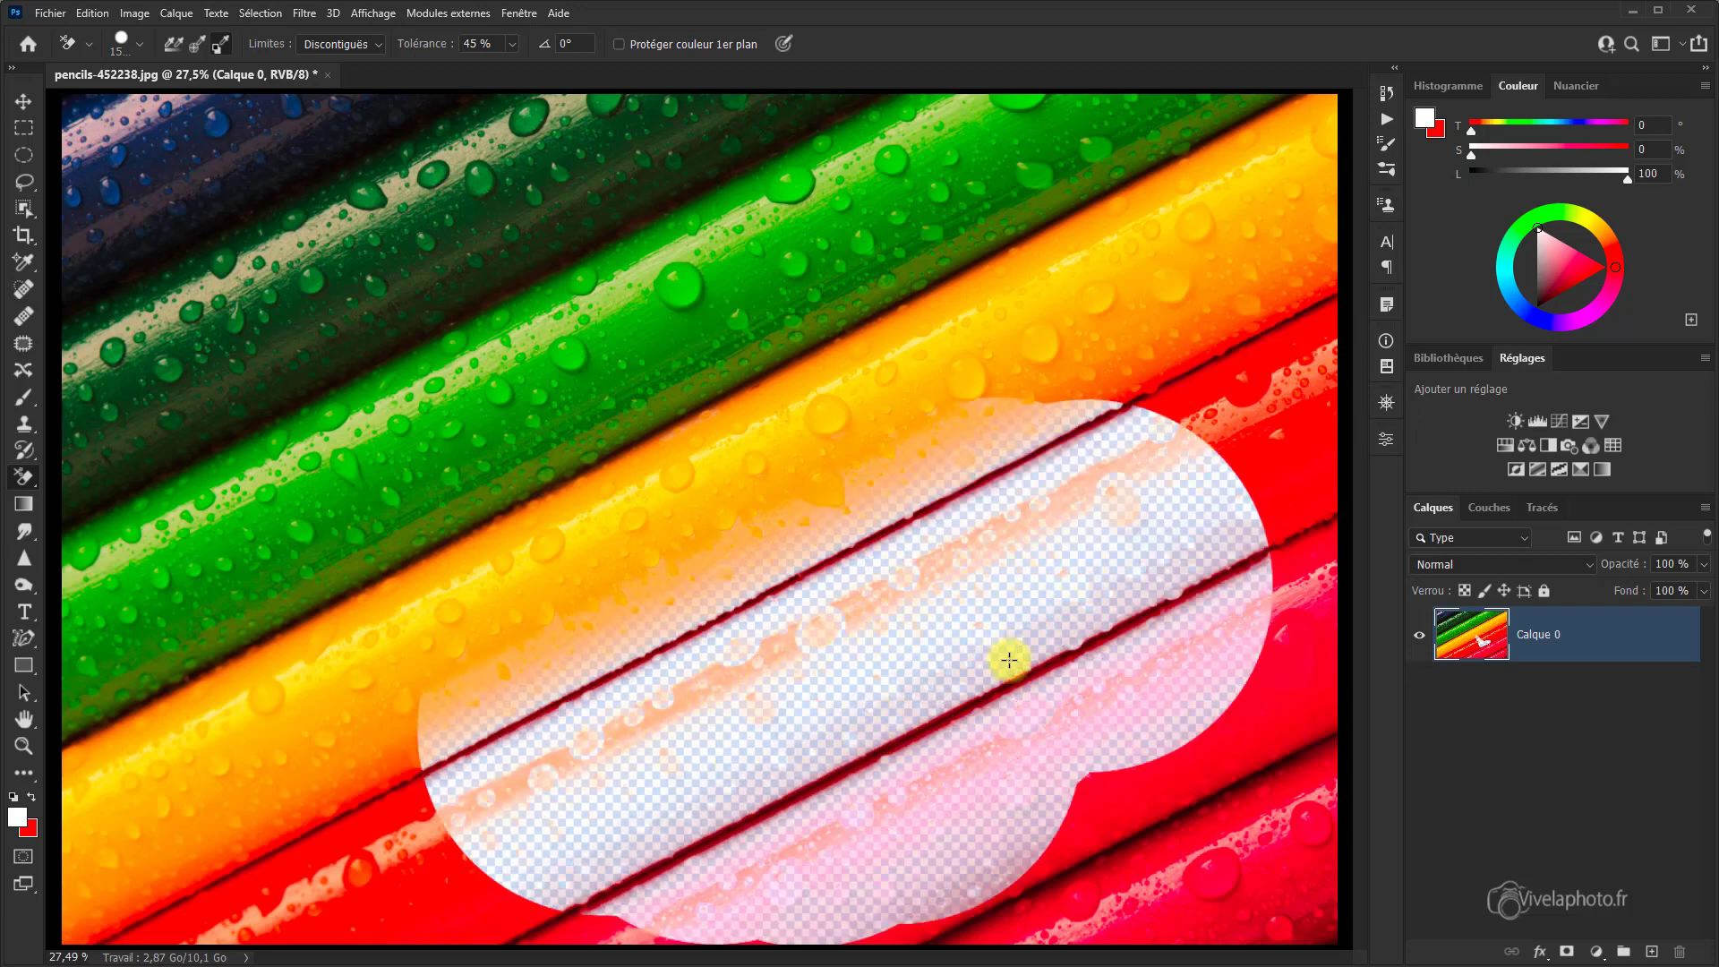
Step: Extend the background erasing over the rest of the red, orange and pink pencils
{"action": "mouse_move", "coordinate": [1009, 660]}
{"action": "left_mouse_down"}
{"action": "mouse_move", "coordinate": [958, 759]}
{"action": "mouse_move", "coordinate": [969, 777]}
{"action": "mouse_move", "coordinate": [1225, 826]}
{"action": "mouse_move", "coordinate": [1319, 618]}
{"action": "mouse_move", "coordinate": [1249, 357]}
{"action": "mouse_move", "coordinate": [944, 338]}
{"action": "left_mouse_up"}
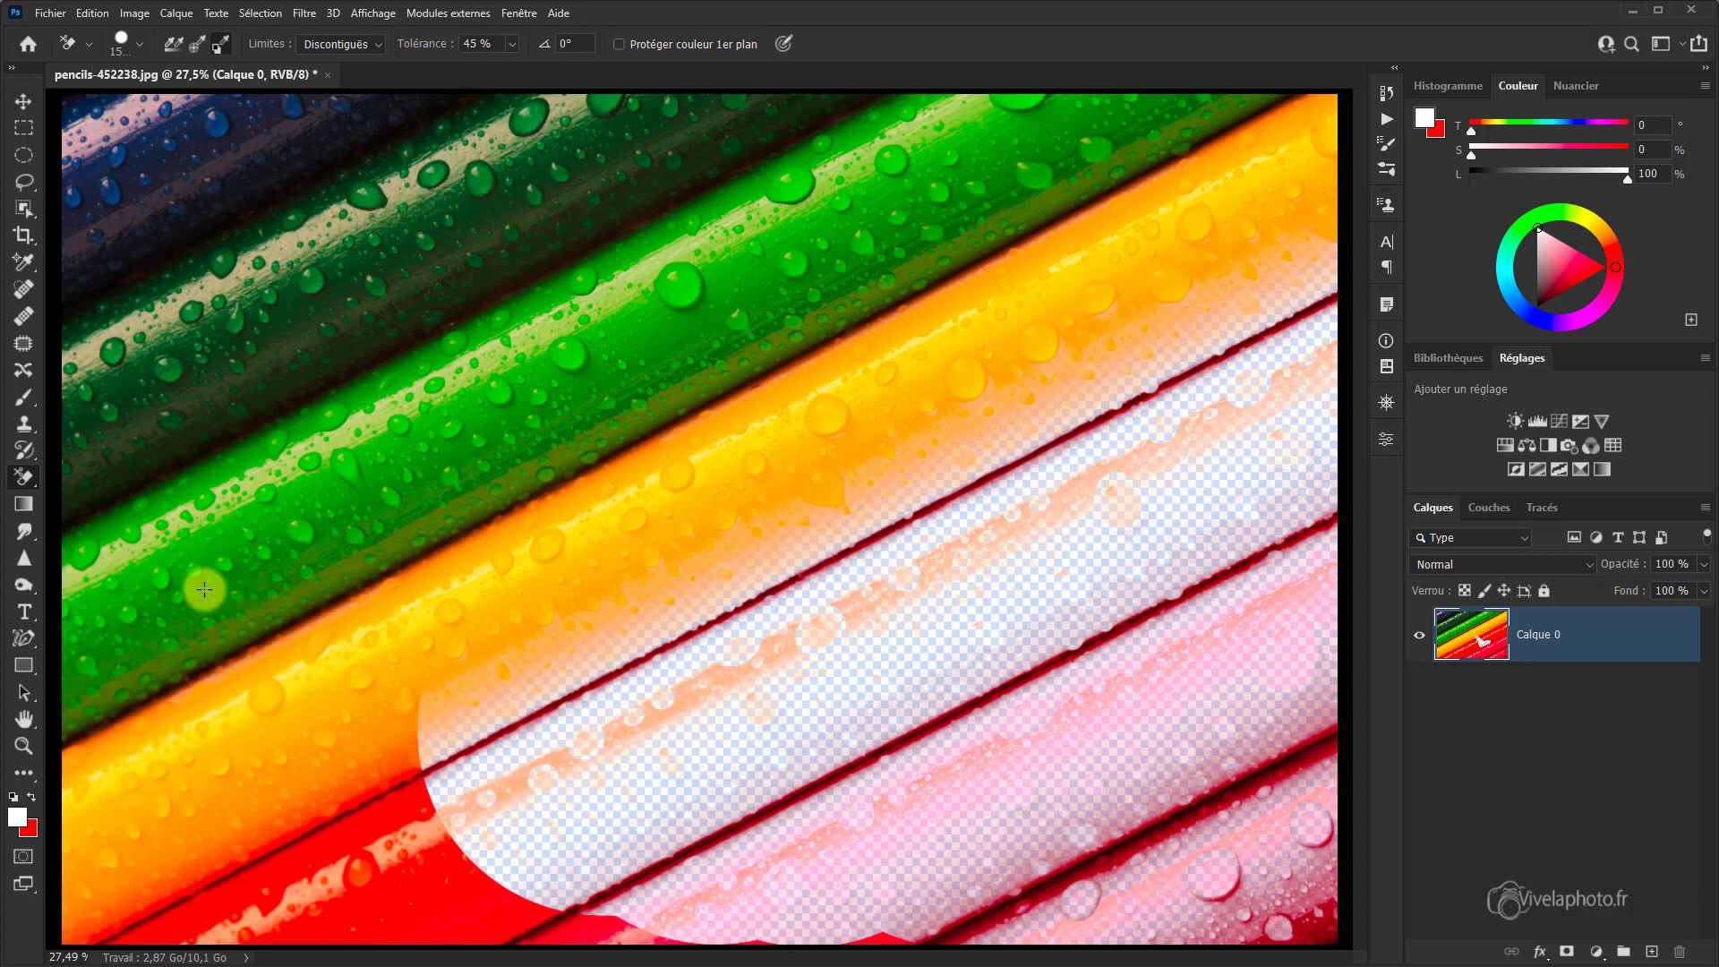
{"action": "mouse_move", "coordinate": [269, 770]}
{"action": "left_mouse_down"}
{"action": "mouse_move", "coordinate": [135, 817]}
{"action": "mouse_move", "coordinate": [307, 852]}
{"action": "mouse_move", "coordinate": [373, 797]}
{"action": "mouse_move", "coordinate": [382, 844]}
{"action": "mouse_move", "coordinate": [537, 940]}
{"action": "mouse_move", "coordinate": [978, 951]}
{"action": "mouse_move", "coordinate": [1266, 929]}
{"action": "mouse_move", "coordinate": [1334, 837]}
{"action": "left_mouse_up"}
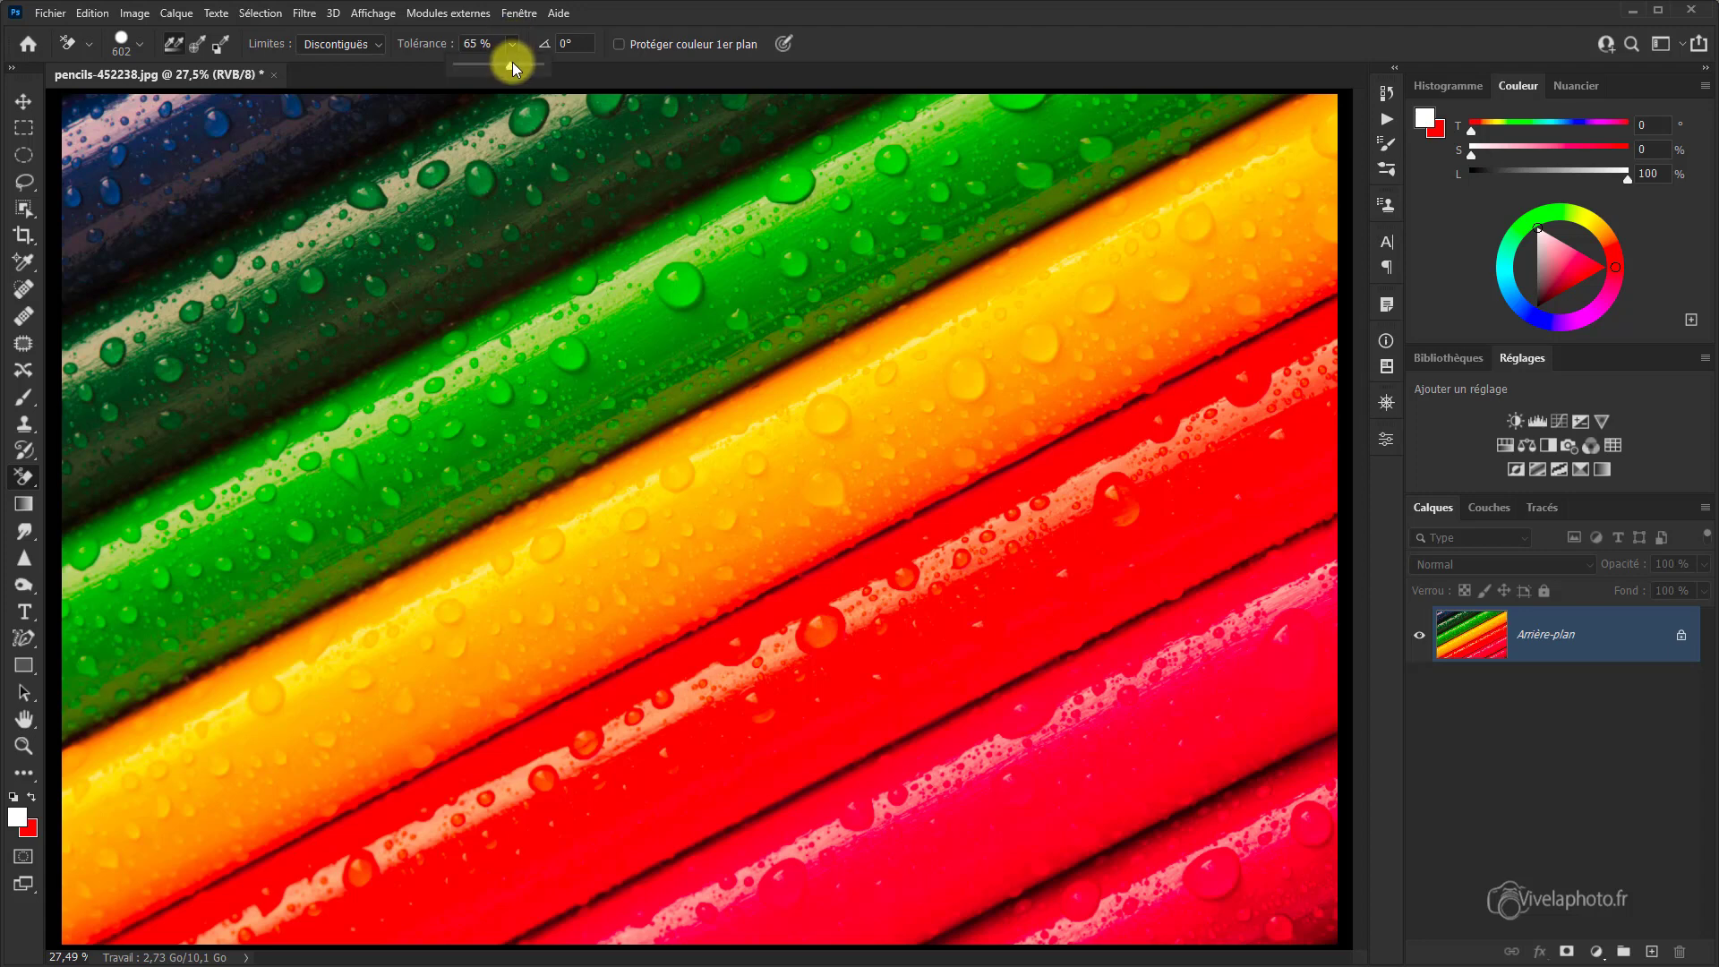
Step: Set the tolerance to 100 %, enlarge the Background Eraser, and erase a wide area across the middle of the pencils
{"action": "left_click_drag", "start_coordinate": [512, 61], "coordinate": [538, 65]}
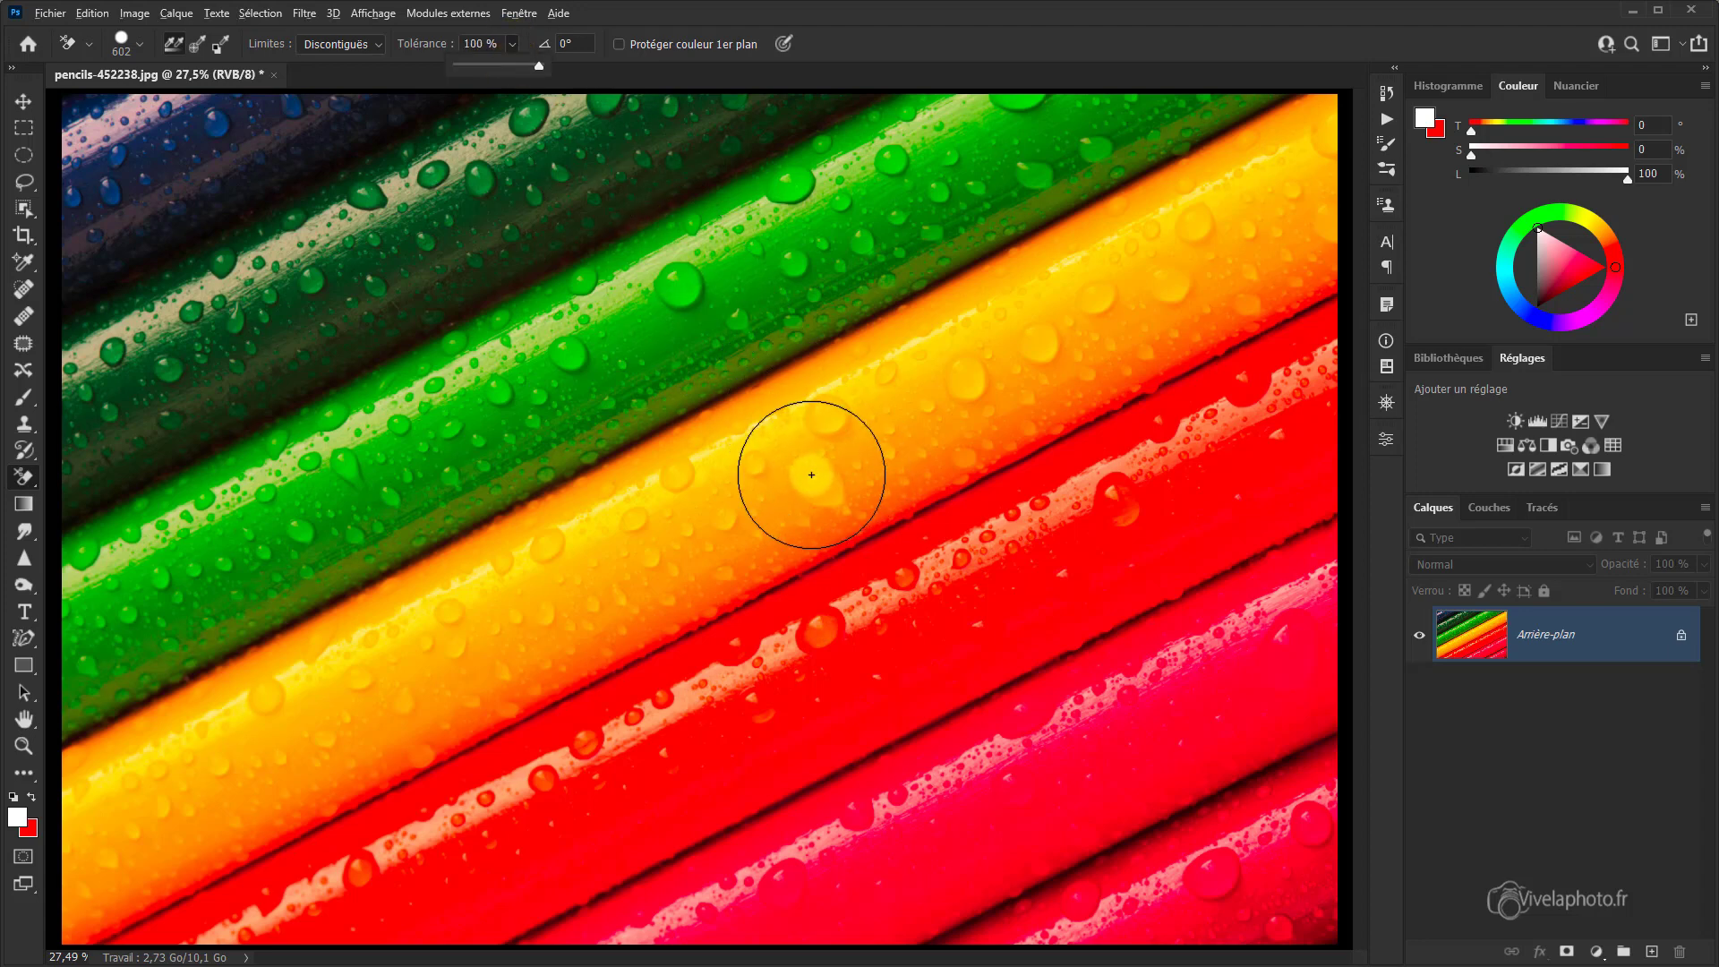
{"action": "left_click_drag", "start_coordinate": [811, 474], "coordinate": [882, 473]}
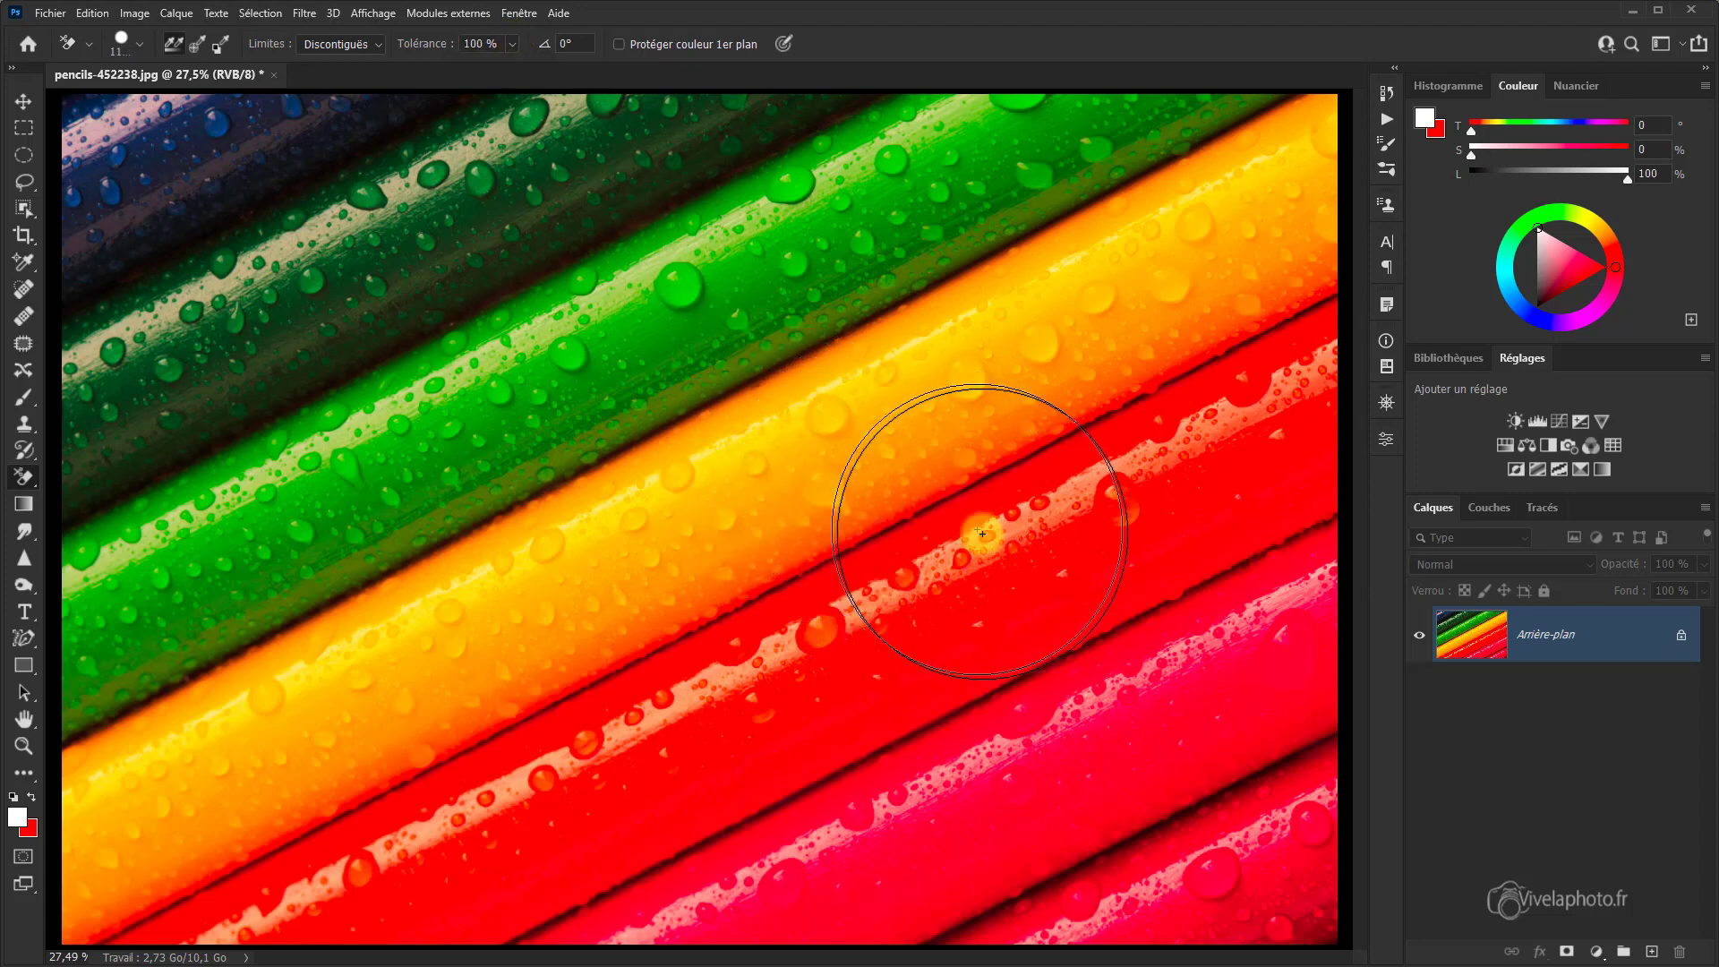
{"action": "mouse_move", "coordinate": [1077, 622]}
{"action": "left_mouse_down"}
{"action": "mouse_move", "coordinate": [998, 456]}
{"action": "mouse_move", "coordinate": [938, 401]}
{"action": "mouse_move", "coordinate": [774, 320]}
{"action": "mouse_move", "coordinate": [680, 313]}
{"action": "mouse_move", "coordinate": [549, 337]}
{"action": "mouse_move", "coordinate": [471, 412]}
{"action": "mouse_move", "coordinate": [768, 444]}
{"action": "mouse_move", "coordinate": [970, 372]}
{"action": "mouse_move", "coordinate": [691, 533]}
{"action": "mouse_move", "coordinate": [906, 476]}
{"action": "mouse_move", "coordinate": [1113, 385]}
{"action": "mouse_move", "coordinate": [983, 540]}
{"action": "mouse_move", "coordinate": [1138, 326]}
{"action": "mouse_move", "coordinate": [836, 538]}
{"action": "mouse_move", "coordinate": [1138, 294]}
{"action": "mouse_move", "coordinate": [756, 503]}
{"action": "mouse_move", "coordinate": [775, 667]}
{"action": "mouse_move", "coordinate": [1012, 534]}
{"action": "mouse_move", "coordinate": [828, 592]}
{"action": "mouse_move", "coordinate": [907, 536]}
{"action": "left_mouse_up"}
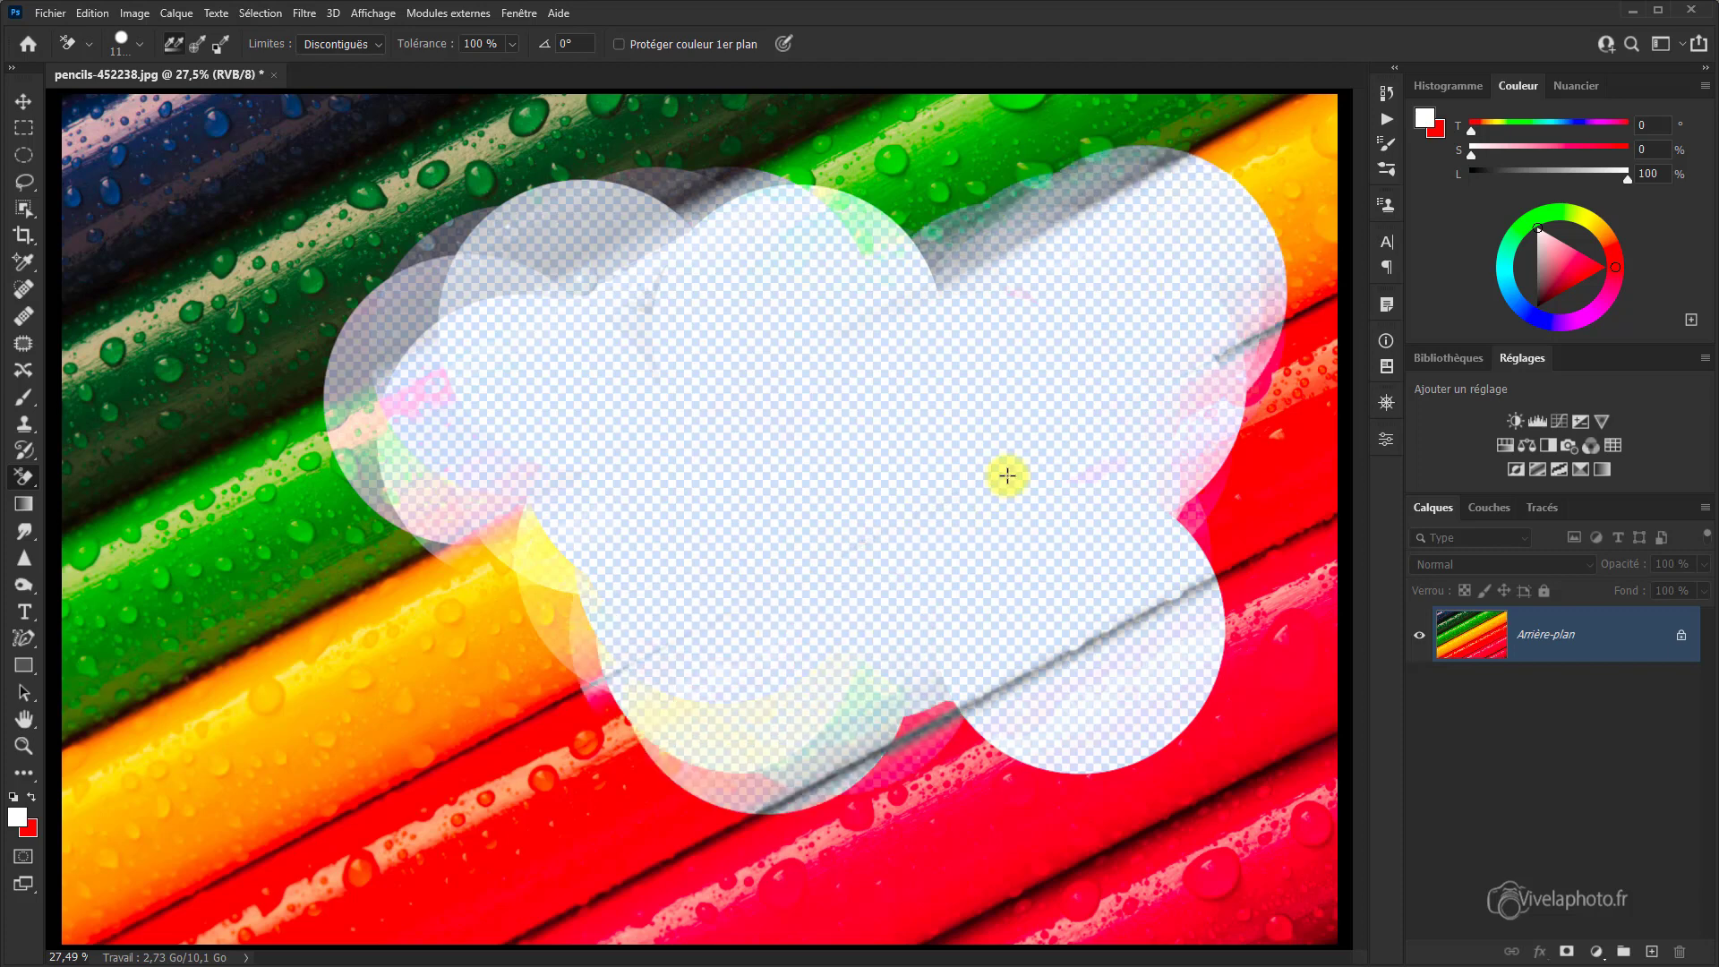
{"action": "mouse_move", "coordinate": [1007, 475]}
{"action": "left_mouse_down"}
{"action": "mouse_move", "coordinate": [616, 653]}
{"action": "mouse_move", "coordinate": [596, 608]}
{"action": "mouse_move", "coordinate": [495, 519]}
{"action": "mouse_move", "coordinate": [478, 649]}
{"action": "mouse_move", "coordinate": [464, 599]}
{"action": "mouse_move", "coordinate": [603, 700]}
{"action": "mouse_move", "coordinate": [962, 723]}
{"action": "mouse_move", "coordinate": [899, 752]}
{"action": "mouse_move", "coordinate": [1197, 658]}
{"action": "left_mouse_up"}
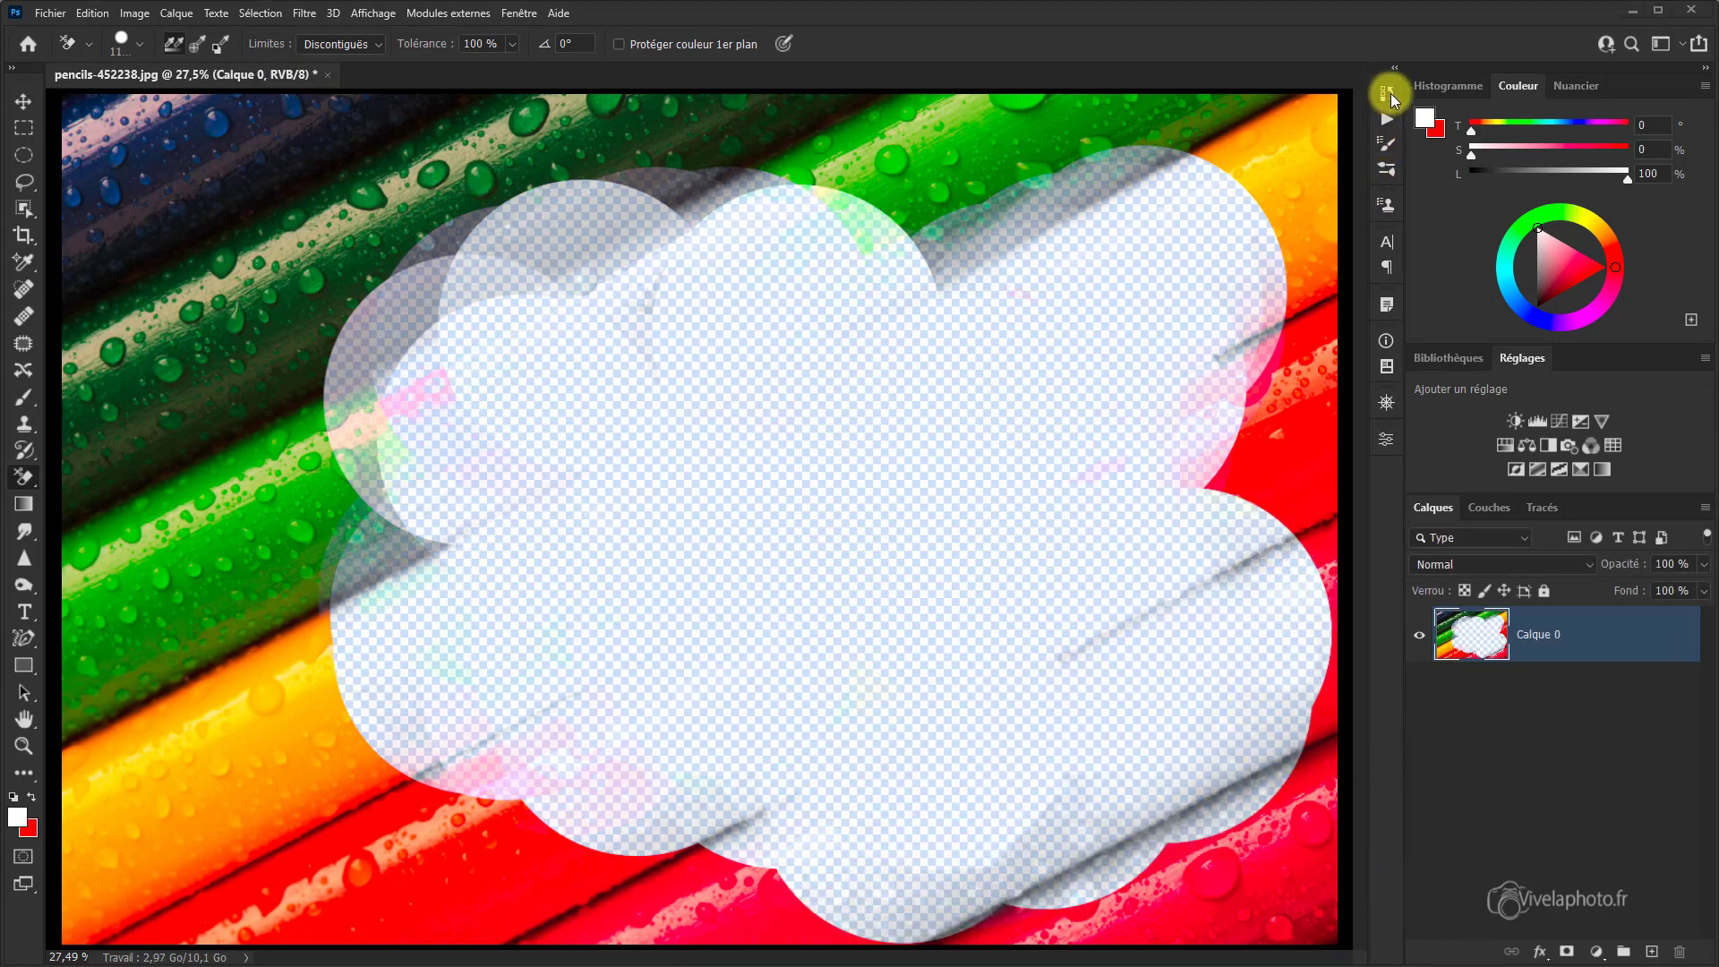
Step: Return to the pencils-452238.jpg history snapshot to discard the 100 % tolerance erasing
{"action": "left_click", "coordinate": [1388, 95]}
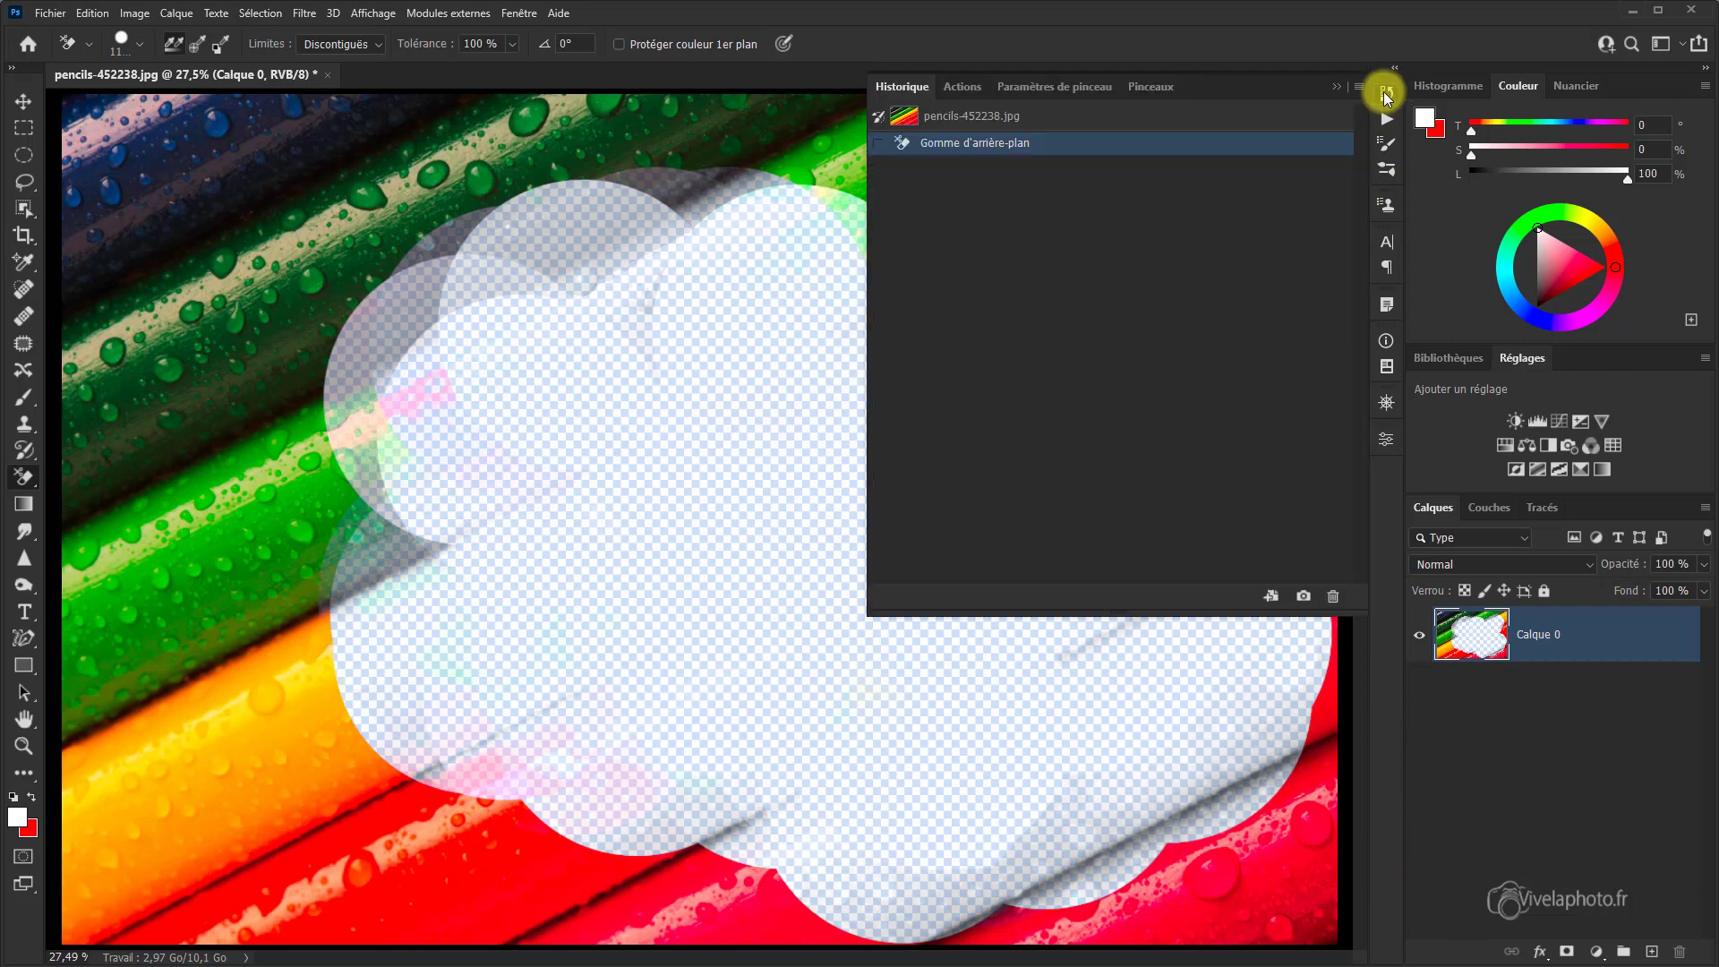
{"action": "left_click", "coordinate": [1002, 115]}
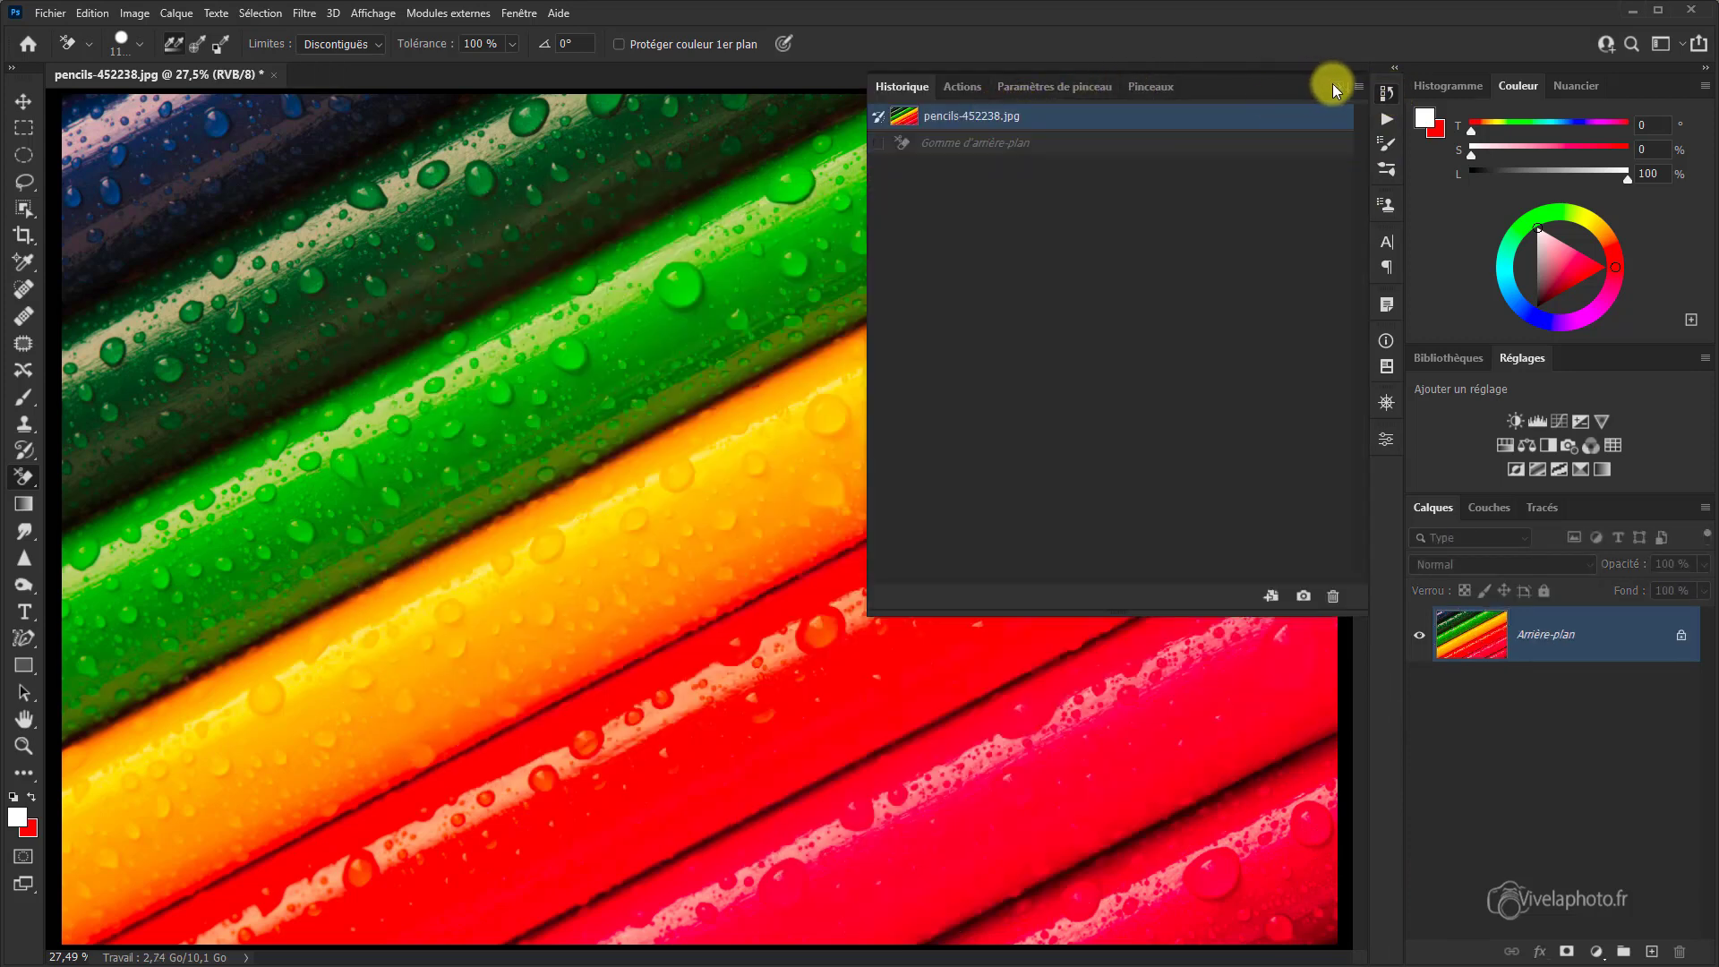
{"action": "left_click", "coordinate": [1331, 86]}
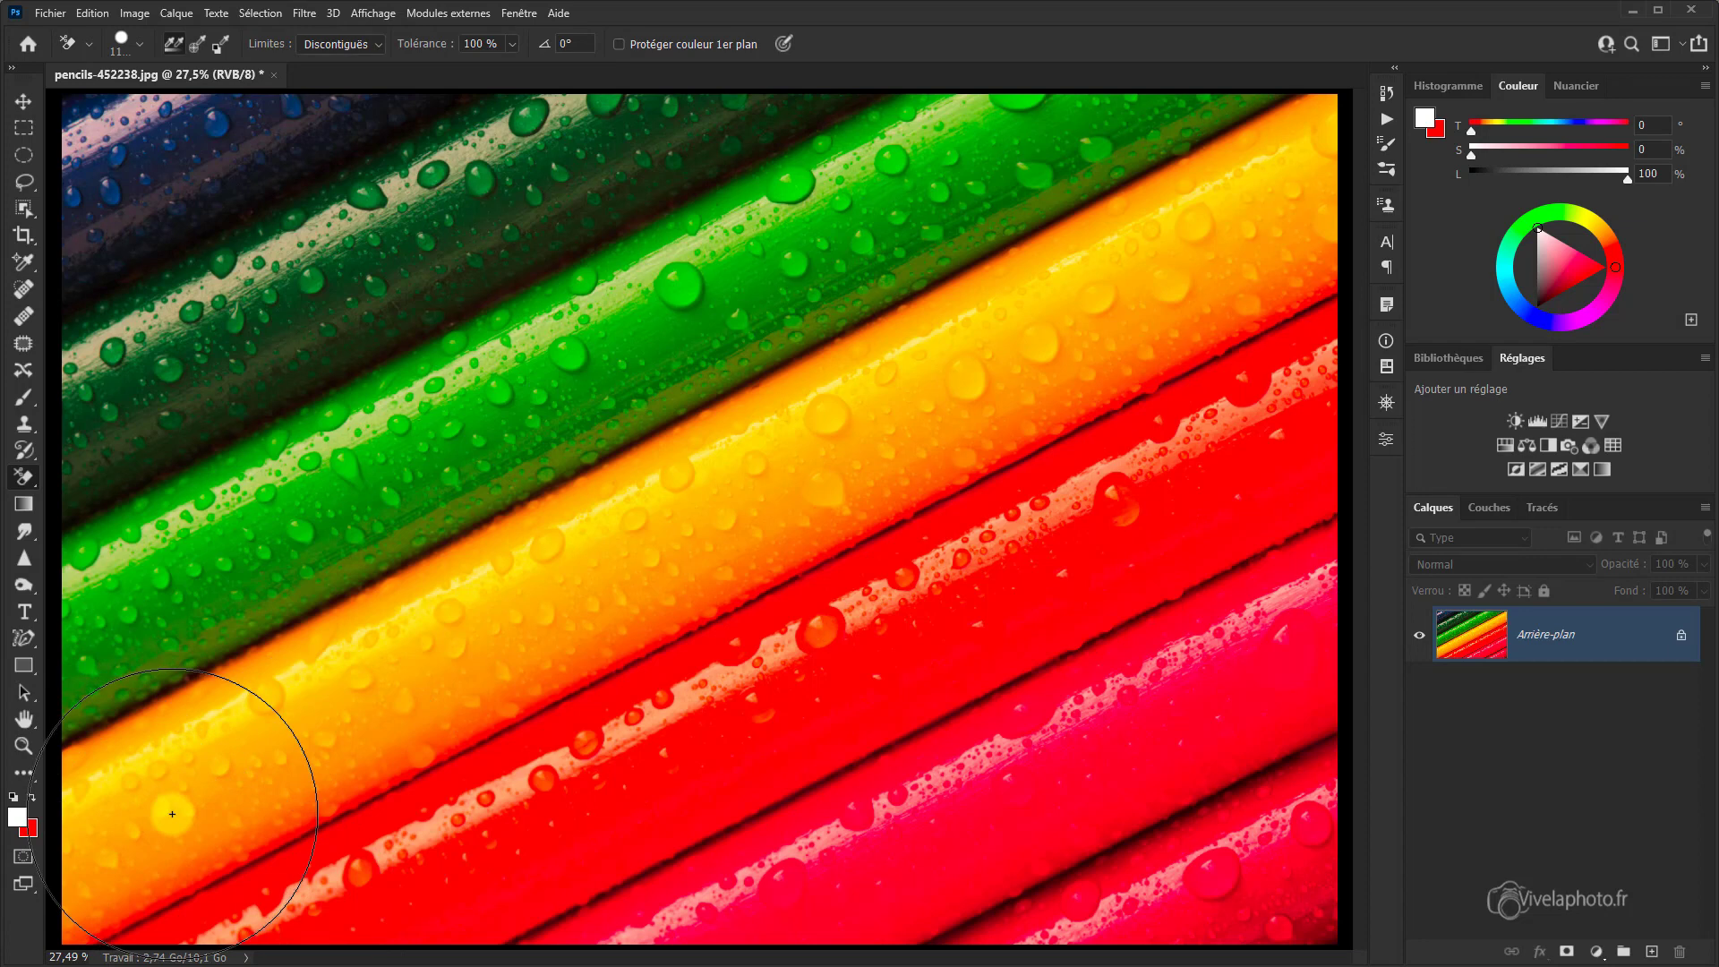
Step: Make red the foreground color, enable Protect Foreground Color (Protéger couleur 1er plan), and erase across the red and pink pencils
{"action": "key", "text": "x"}
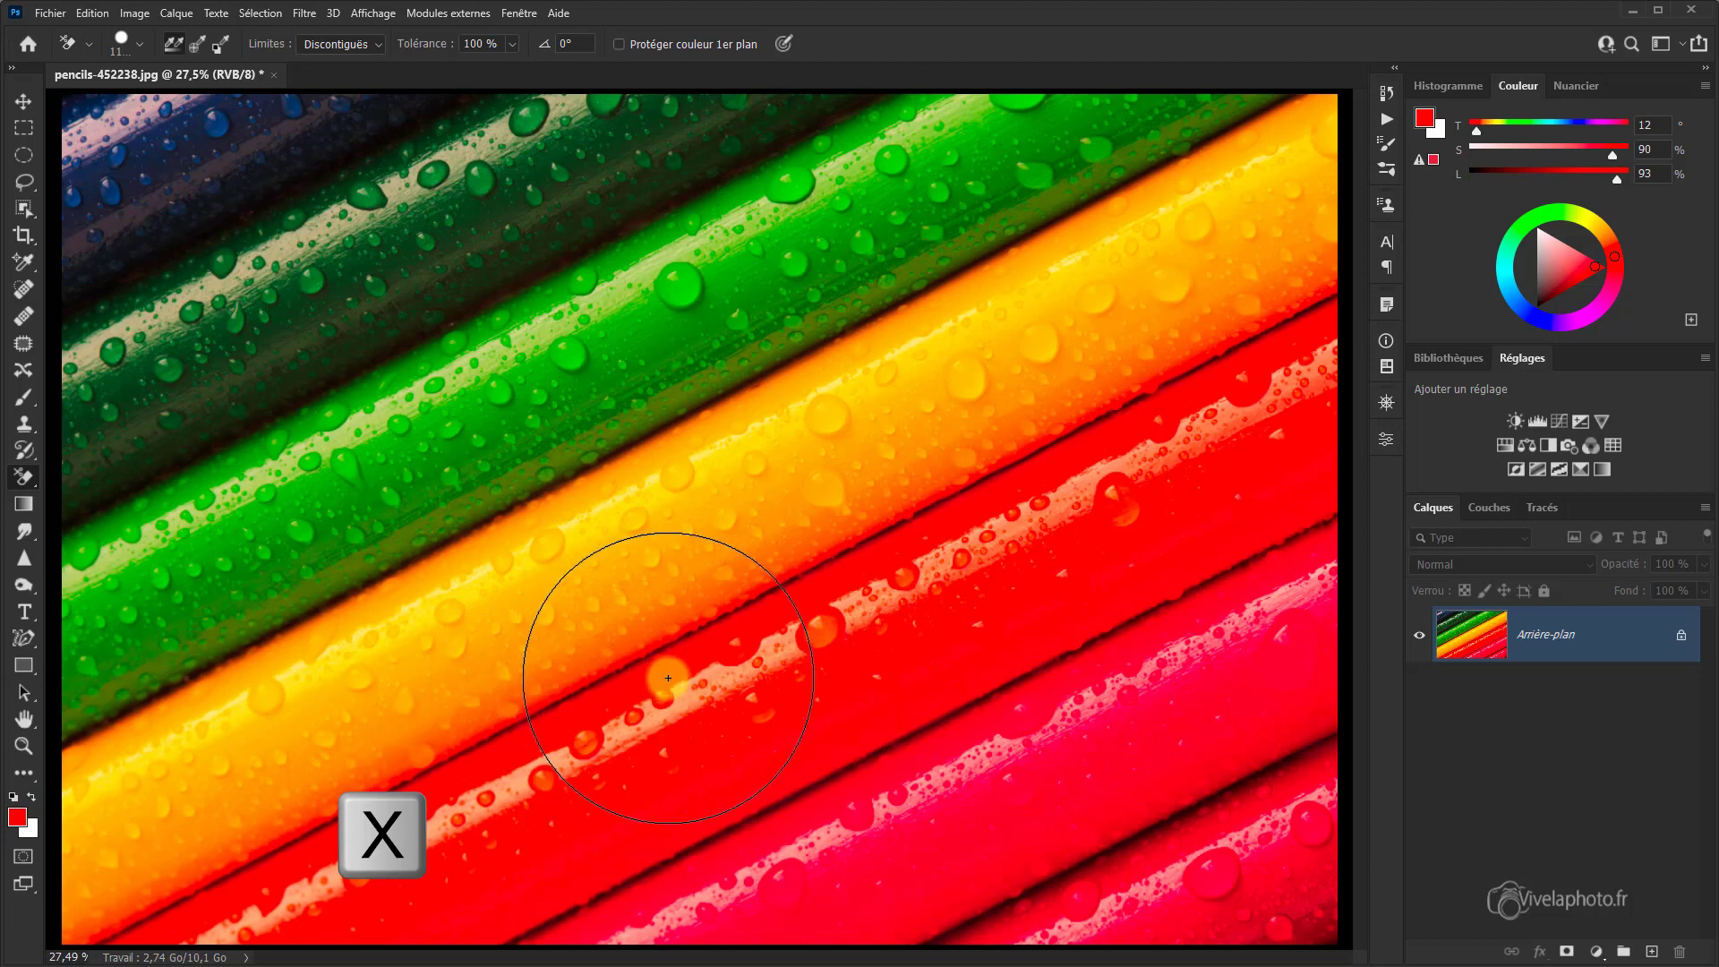
{"action": "left_click", "coordinate": [618, 44]}
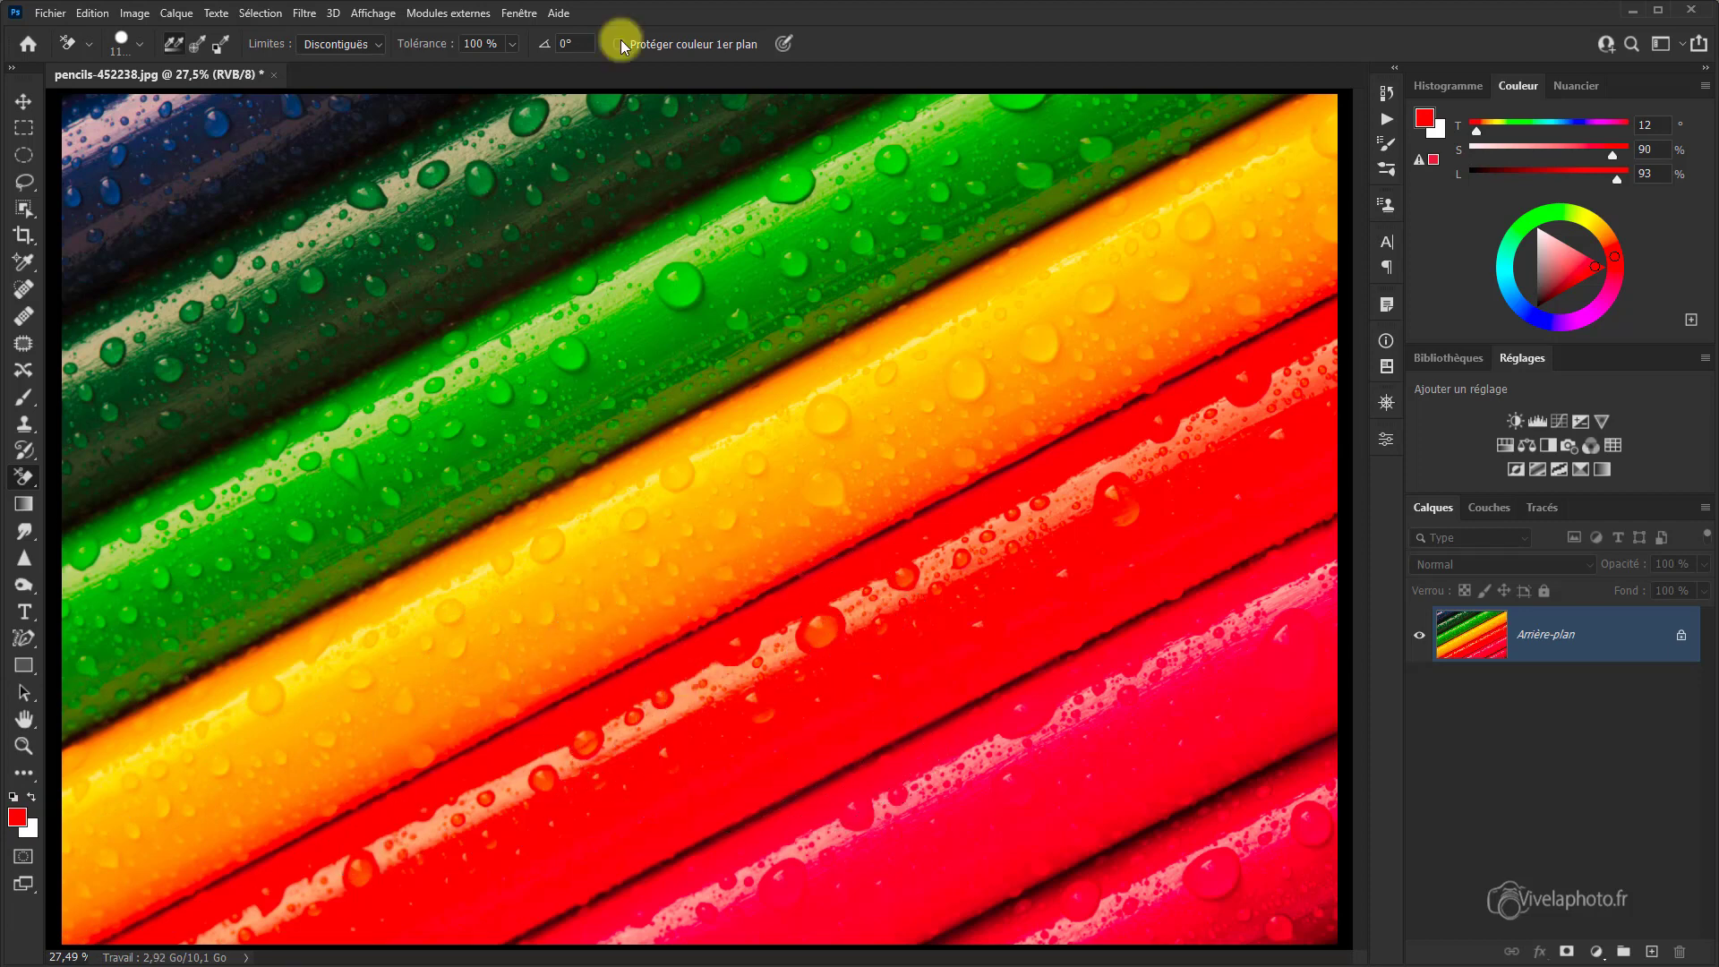
{"action": "left_click", "coordinate": [618, 44]}
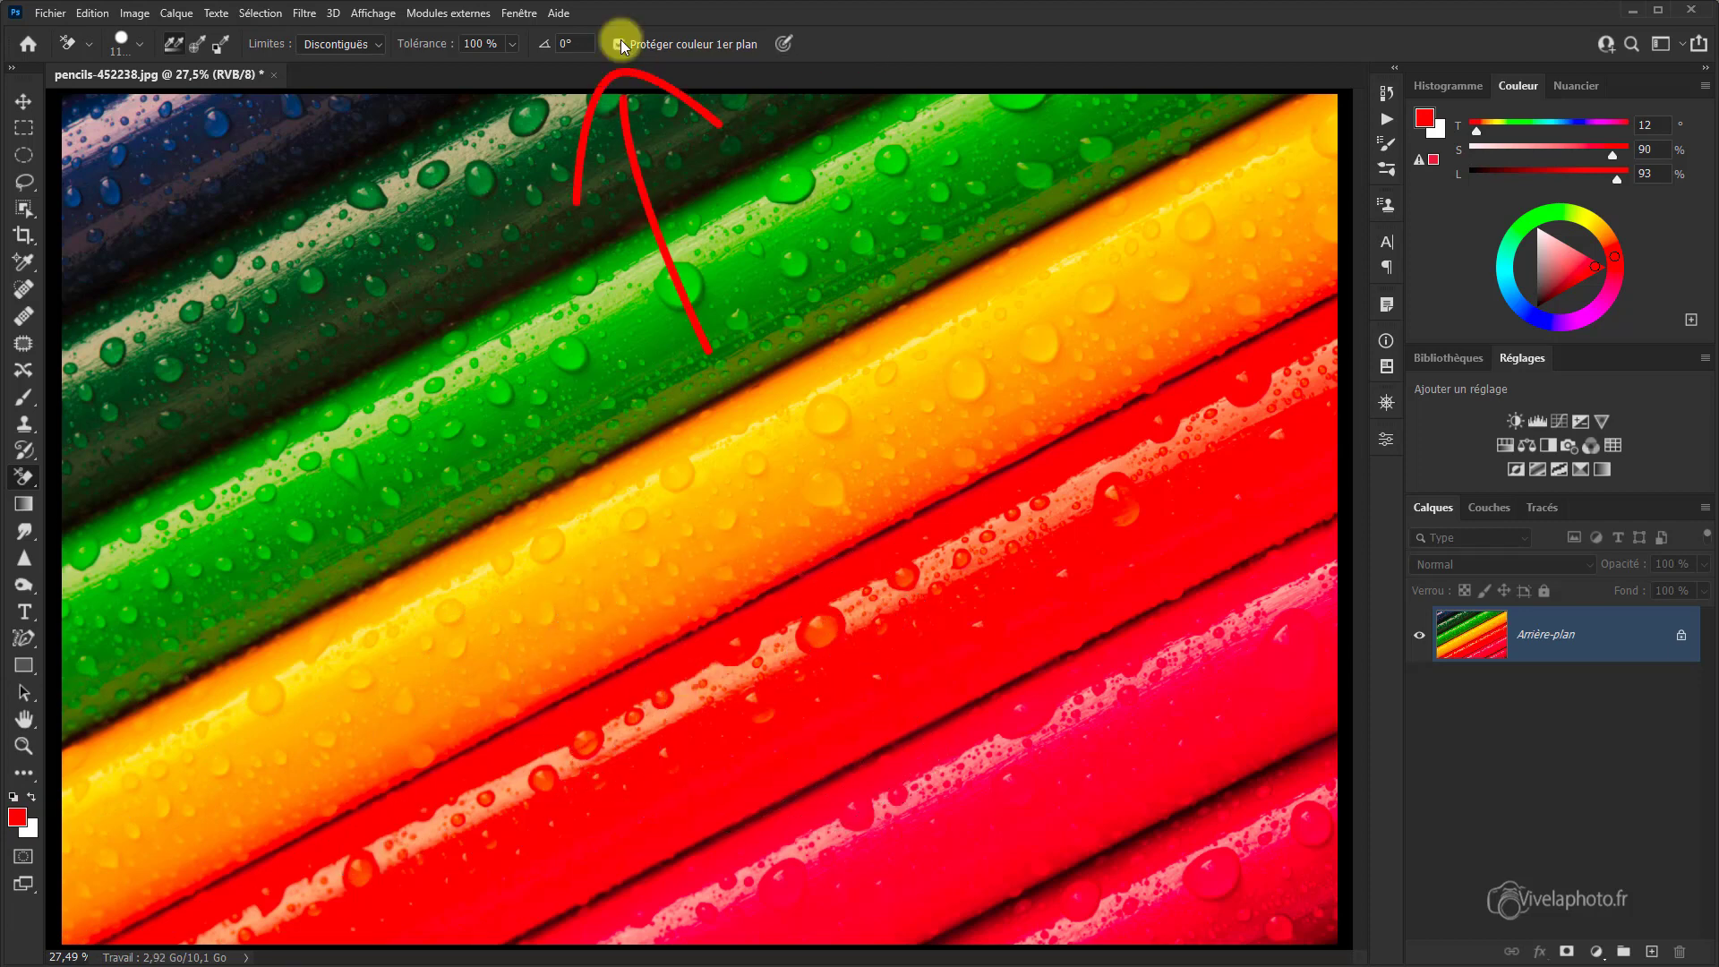
{"action": "mouse_move", "coordinate": [852, 672]}
{"action": "left_mouse_down"}
{"action": "mouse_move", "coordinate": [965, 612]}
{"action": "mouse_move", "coordinate": [744, 578]}
{"action": "mouse_move", "coordinate": [868, 496]}
{"action": "mouse_move", "coordinate": [573, 433]}
{"action": "mouse_move", "coordinate": [785, 340]}
{"action": "mouse_move", "coordinate": [359, 298]}
{"action": "mouse_move", "coordinate": [650, 255]}
{"action": "mouse_move", "coordinate": [576, 561]}
{"action": "mouse_move", "coordinate": [754, 830]}
{"action": "mouse_move", "coordinate": [997, 847]}
{"action": "mouse_move", "coordinate": [1169, 818]}
{"action": "mouse_move", "coordinate": [1166, 802]}
{"action": "mouse_move", "coordinate": [1119, 802]}
{"action": "mouse_move", "coordinate": [1230, 802]}
{"action": "mouse_move", "coordinate": [1273, 776]}
{"action": "mouse_move", "coordinate": [1279, 608]}
{"action": "mouse_move", "coordinate": [1206, 700]}
{"action": "mouse_move", "coordinate": [1263, 650]}
{"action": "mouse_move", "coordinate": [1307, 549]}
{"action": "mouse_move", "coordinate": [1141, 566]}
{"action": "mouse_move", "coordinate": [1238, 435]}
{"action": "mouse_move", "coordinate": [1258, 371]}
{"action": "mouse_move", "coordinate": [1078, 366]}
{"action": "mouse_move", "coordinate": [324, 829]}
{"action": "mouse_move", "coordinate": [347, 865]}
{"action": "mouse_move", "coordinate": [919, 945]}
{"action": "mouse_move", "coordinate": [1206, 944]}
{"action": "mouse_move", "coordinate": [1248, 908]}
{"action": "mouse_move", "coordinate": [1304, 932]}
{"action": "left_mouse_up"}
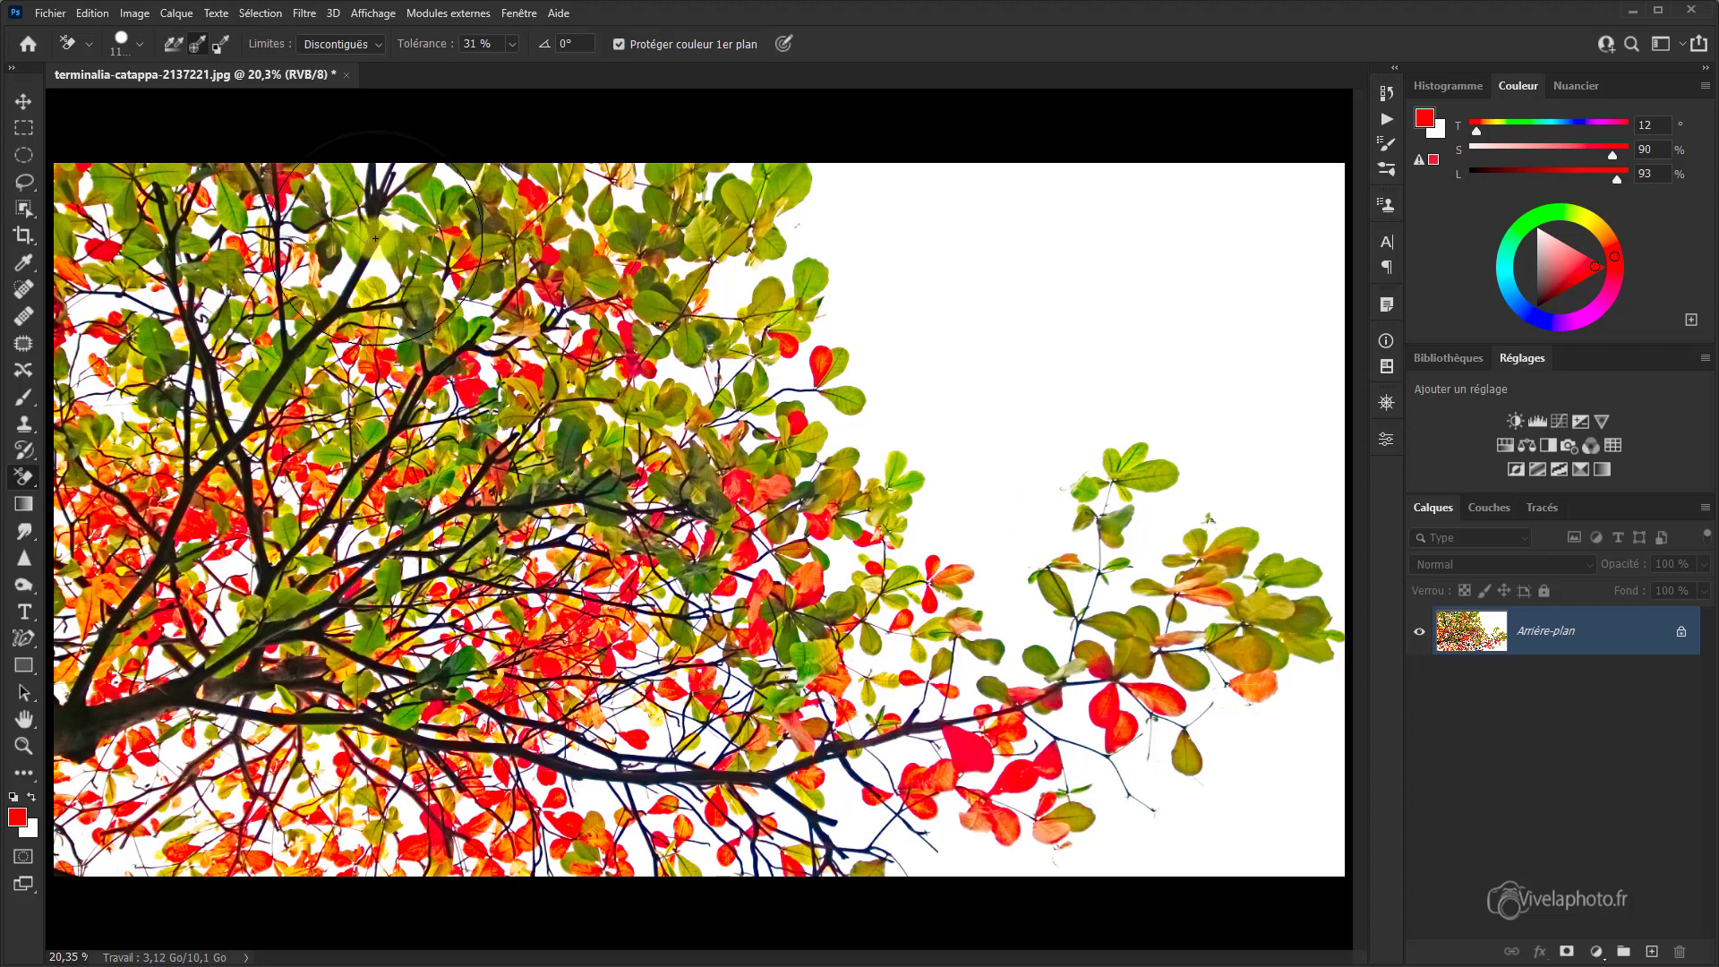
Step: On the tree photo, set sampling to Once, disable Protect Foreground Color, enlarge the Background Eraser, and erase the white sky around the branches
{"action": "left_click", "coordinate": [196, 46]}
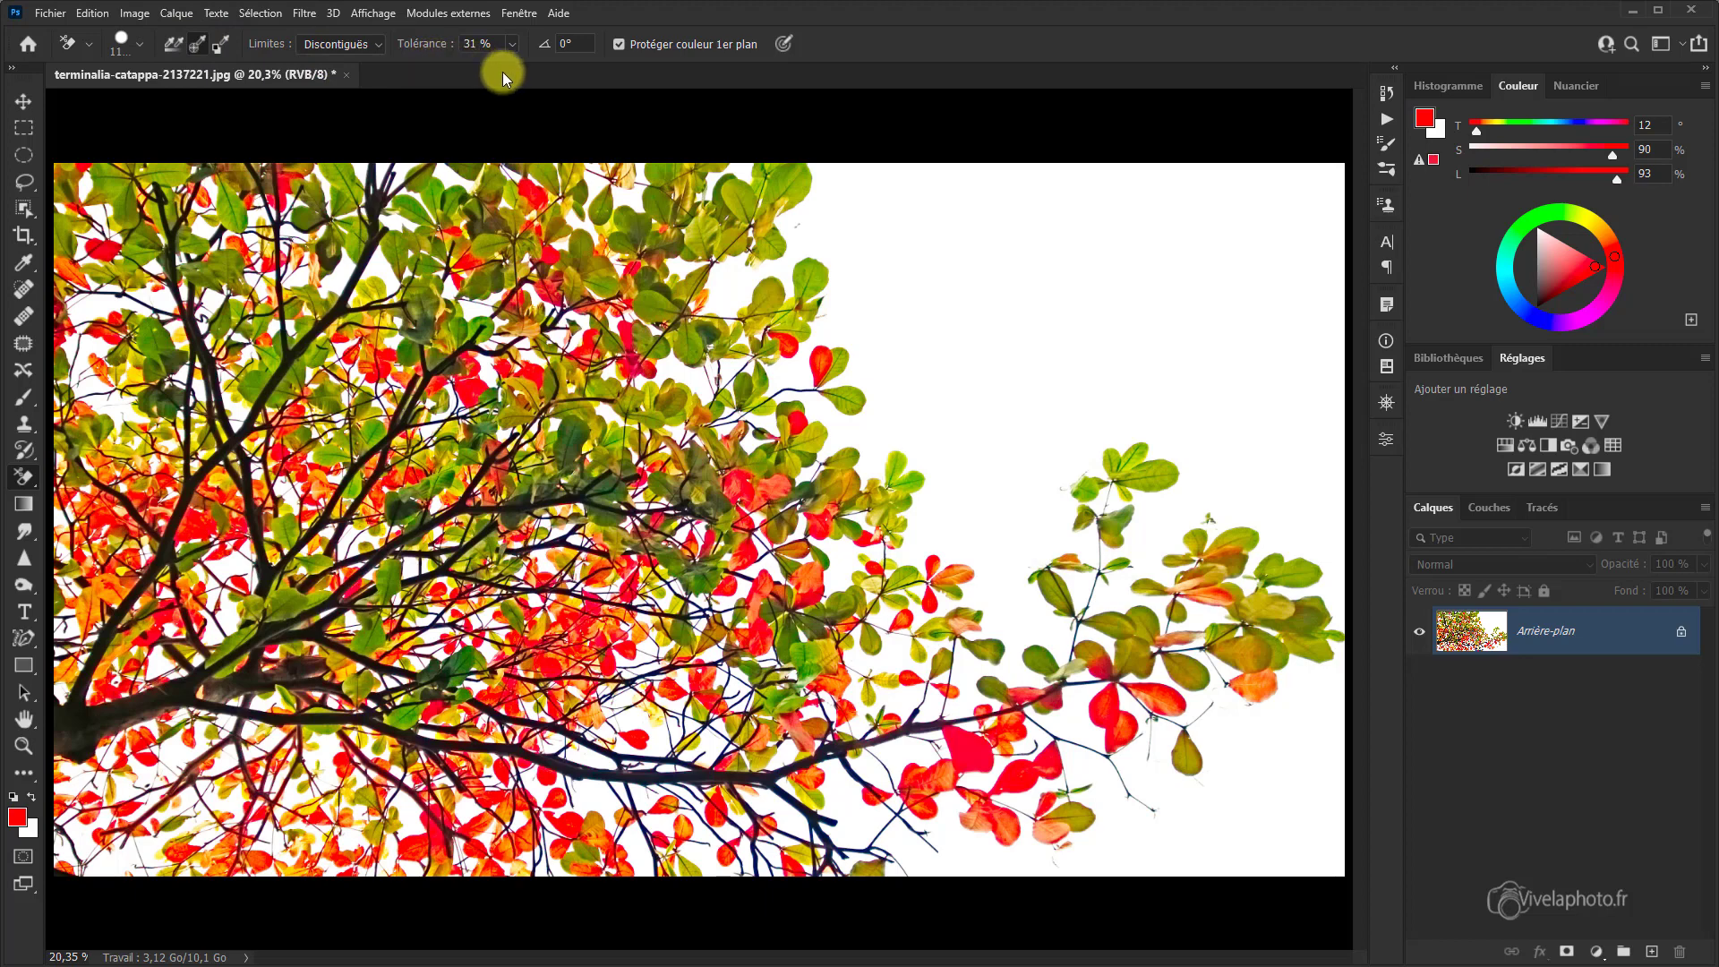
{"action": "left_click", "coordinate": [618, 45]}
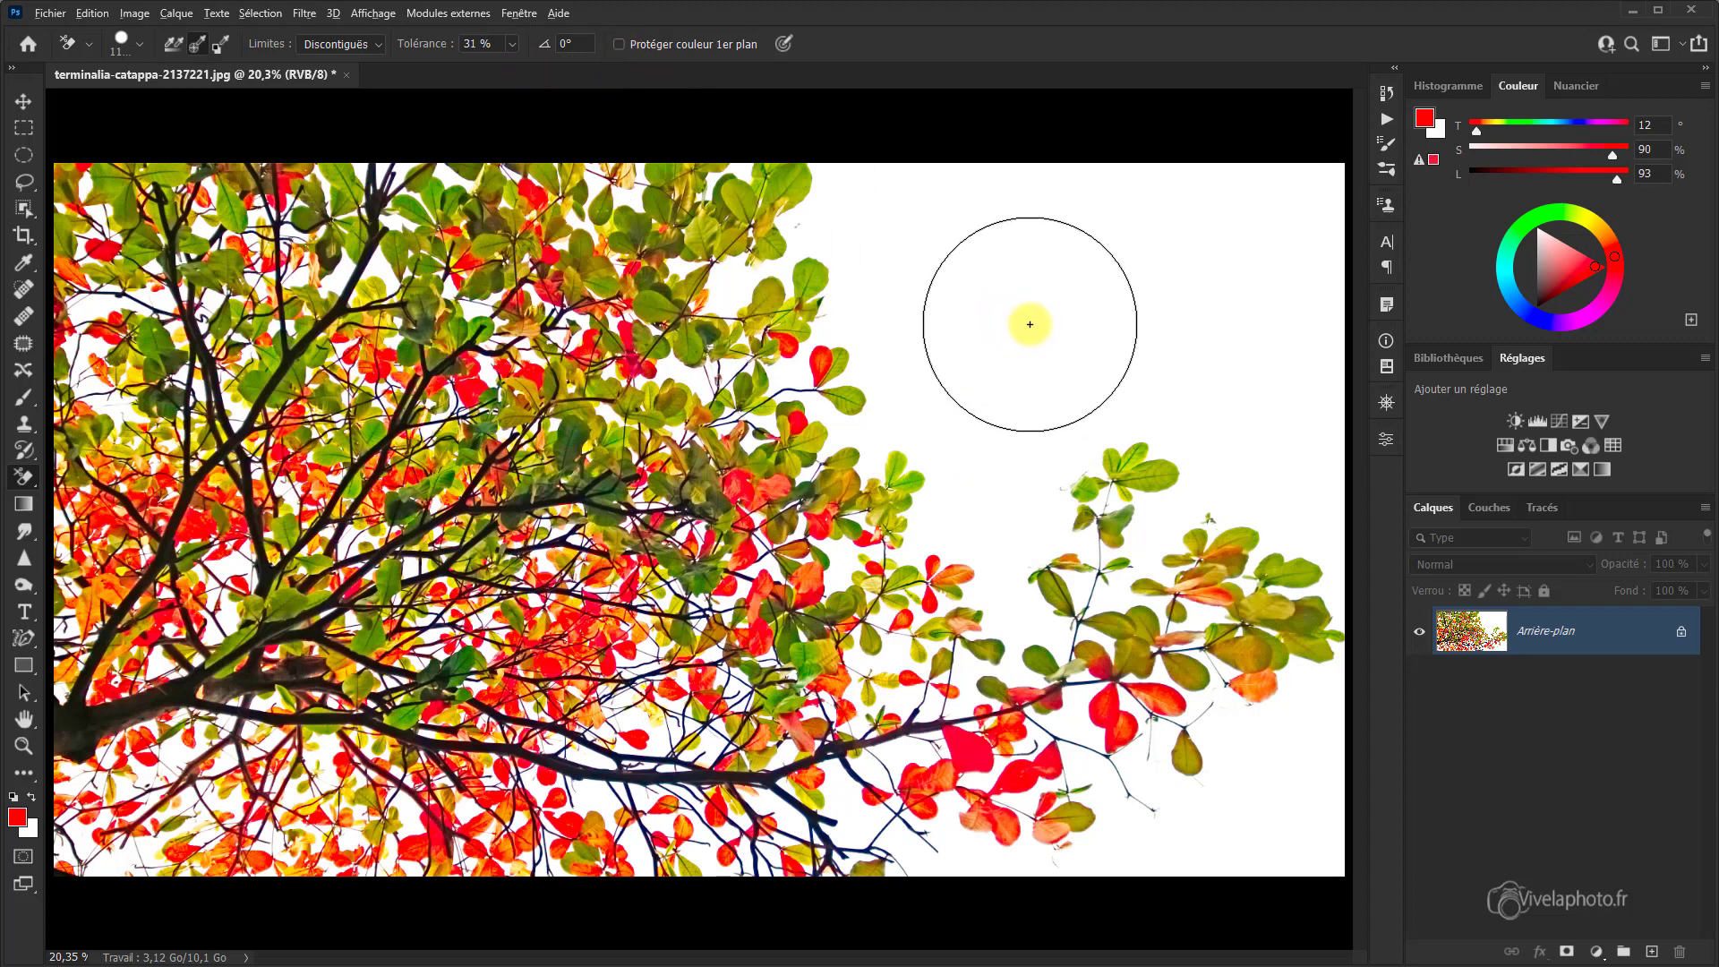
{"action": "left_click_drag", "start_coordinate": [1031, 323], "coordinate": [1085, 337]}
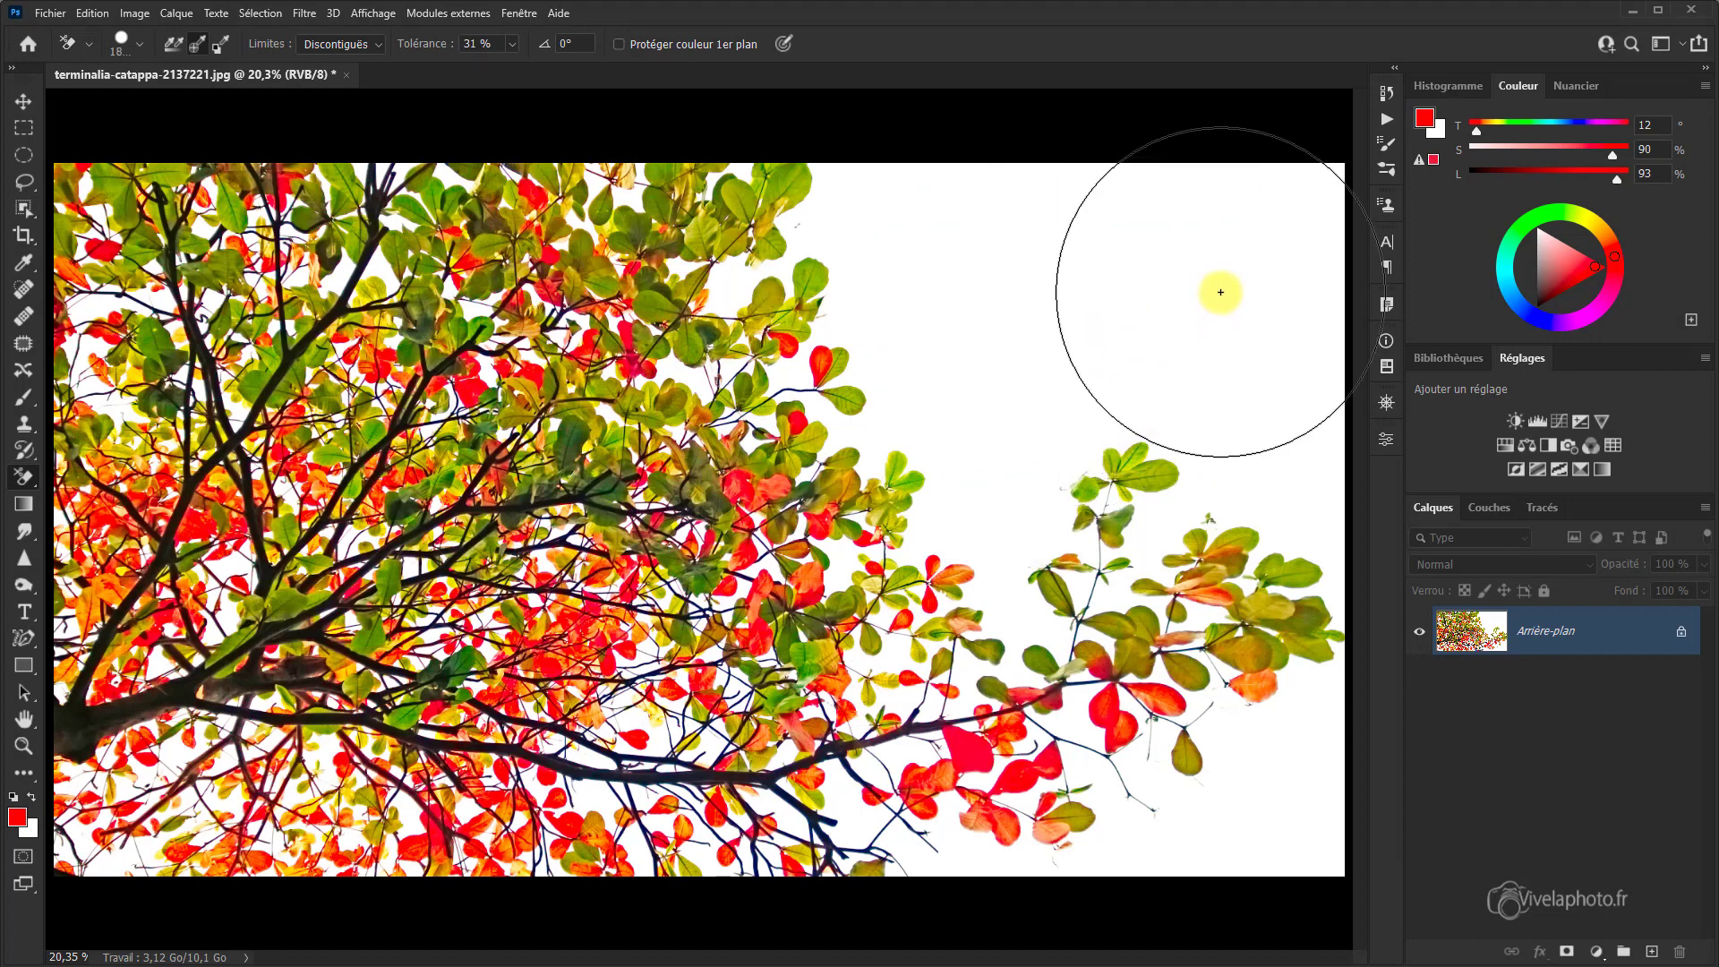
{"action": "mouse_move", "coordinate": [1225, 280]}
{"action": "left_mouse_down"}
{"action": "mouse_move", "coordinate": [1062, 269]}
{"action": "mouse_move", "coordinate": [760, 299]}
{"action": "mouse_move", "coordinate": [333, 293]}
{"action": "mouse_move", "coordinate": [207, 323]}
{"action": "mouse_move", "coordinate": [107, 436]}
{"action": "mouse_move", "coordinate": [132, 713]}
{"action": "mouse_move", "coordinate": [204, 895]}
{"action": "mouse_move", "coordinate": [475, 876]}
{"action": "mouse_move", "coordinate": [617, 782]}
{"action": "mouse_move", "coordinate": [443, 751]}
{"action": "mouse_move", "coordinate": [354, 543]}
{"action": "mouse_move", "coordinate": [619, 643]}
{"action": "mouse_move", "coordinate": [741, 639]}
{"action": "mouse_move", "coordinate": [782, 710]}
{"action": "mouse_move", "coordinate": [683, 623]}
{"action": "mouse_move", "coordinate": [741, 787]}
{"action": "mouse_move", "coordinate": [931, 833]}
{"action": "mouse_move", "coordinate": [1275, 834]}
{"action": "mouse_move", "coordinate": [1293, 714]}
{"action": "mouse_move", "coordinate": [1280, 505]}
{"action": "left_mouse_up"}
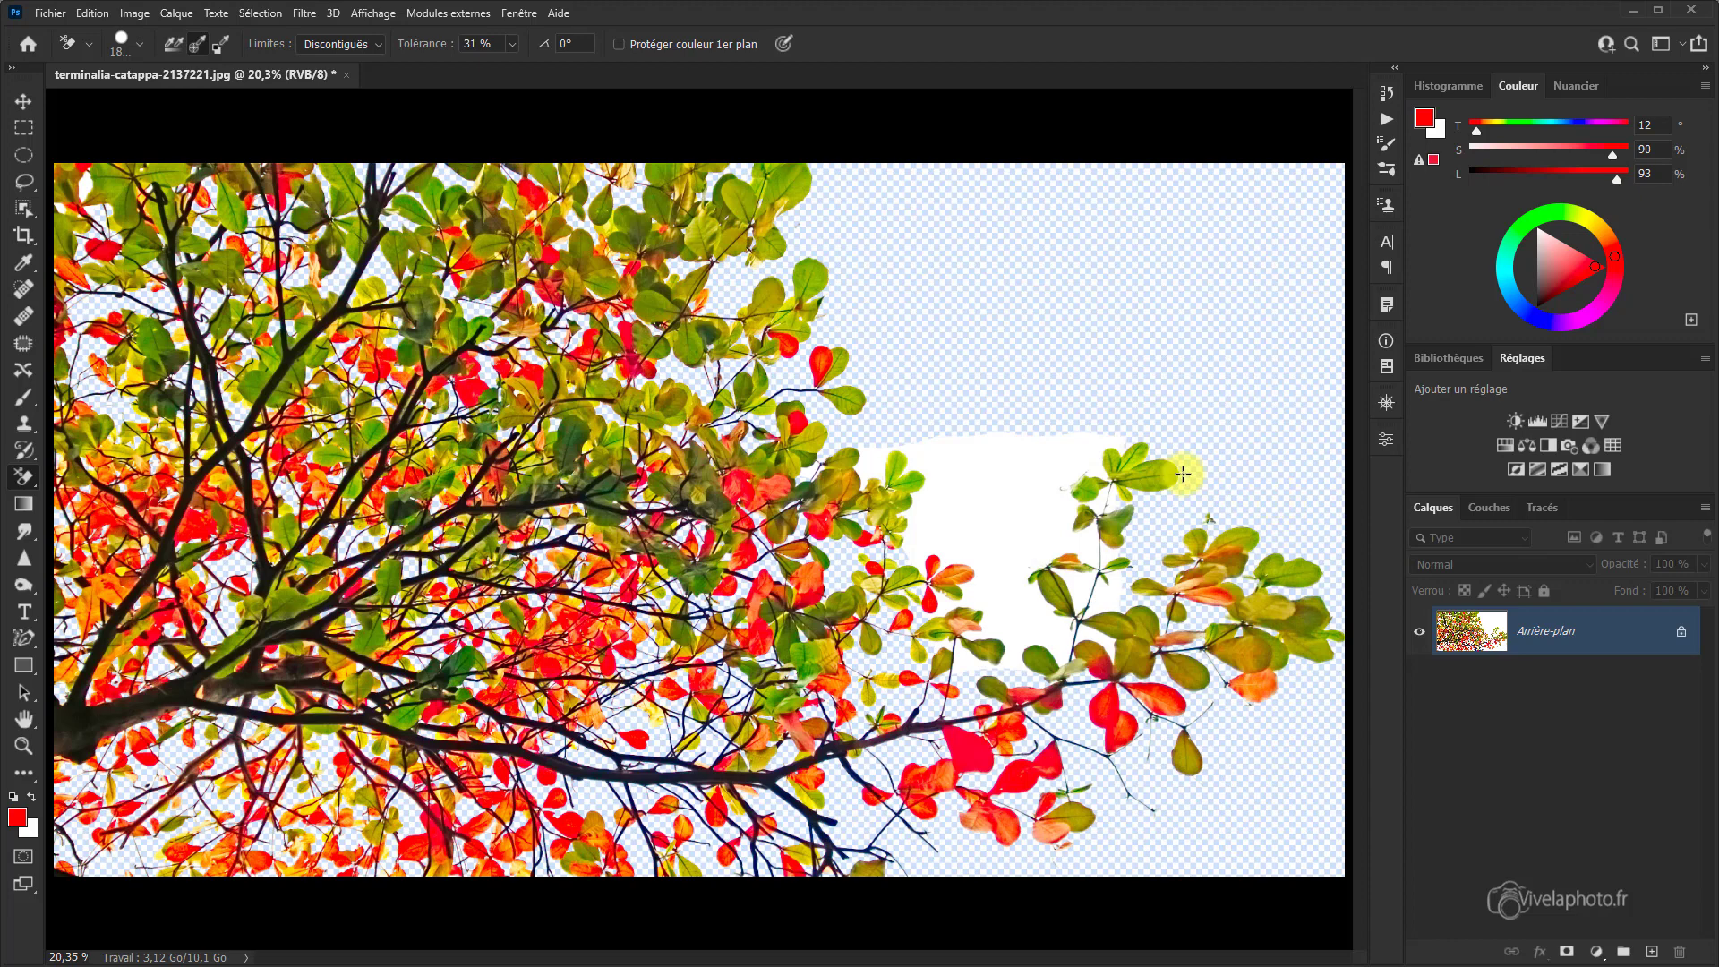
{"action": "mouse_move", "coordinate": [1182, 474]}
{"action": "left_mouse_down"}
{"action": "mouse_move", "coordinate": [985, 430]}
{"action": "mouse_move", "coordinate": [916, 451]}
{"action": "mouse_move", "coordinate": [897, 498]}
{"action": "mouse_move", "coordinate": [906, 561]}
{"action": "mouse_move", "coordinate": [981, 641]}
{"action": "mouse_move", "coordinate": [1137, 660]}
{"action": "mouse_move", "coordinate": [1105, 684]}
{"action": "left_mouse_up"}
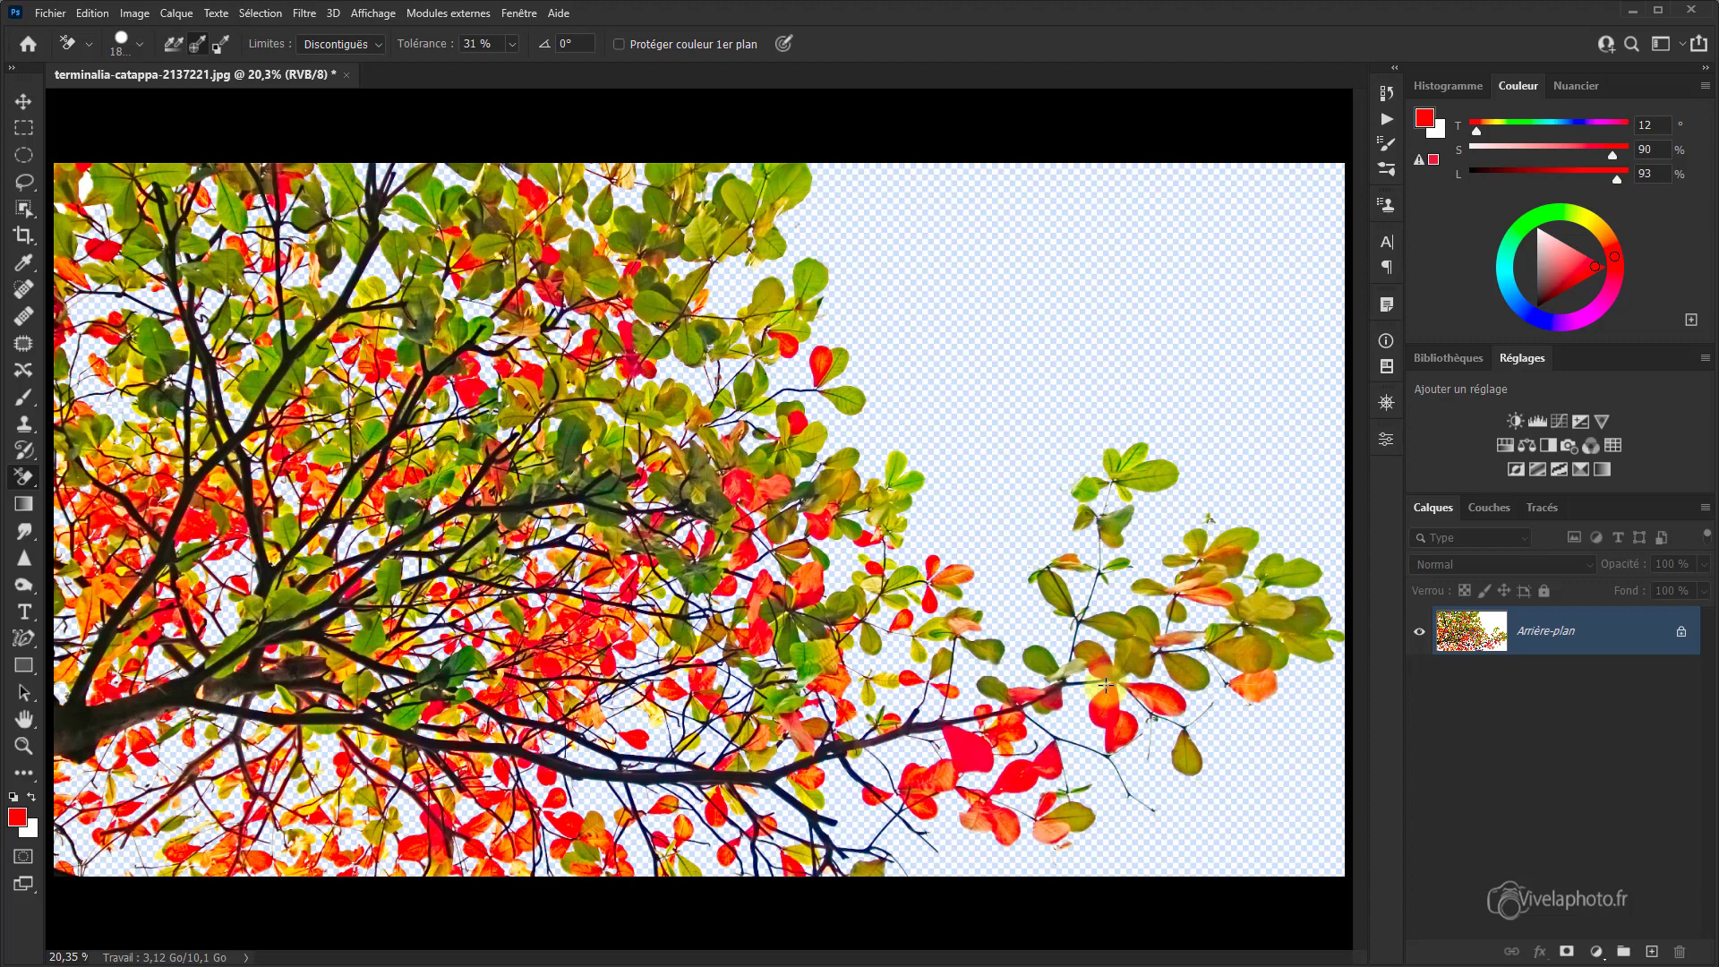
{"action": "left_click_drag", "start_coordinate": [1105, 685], "coordinate": [1106, 685]}
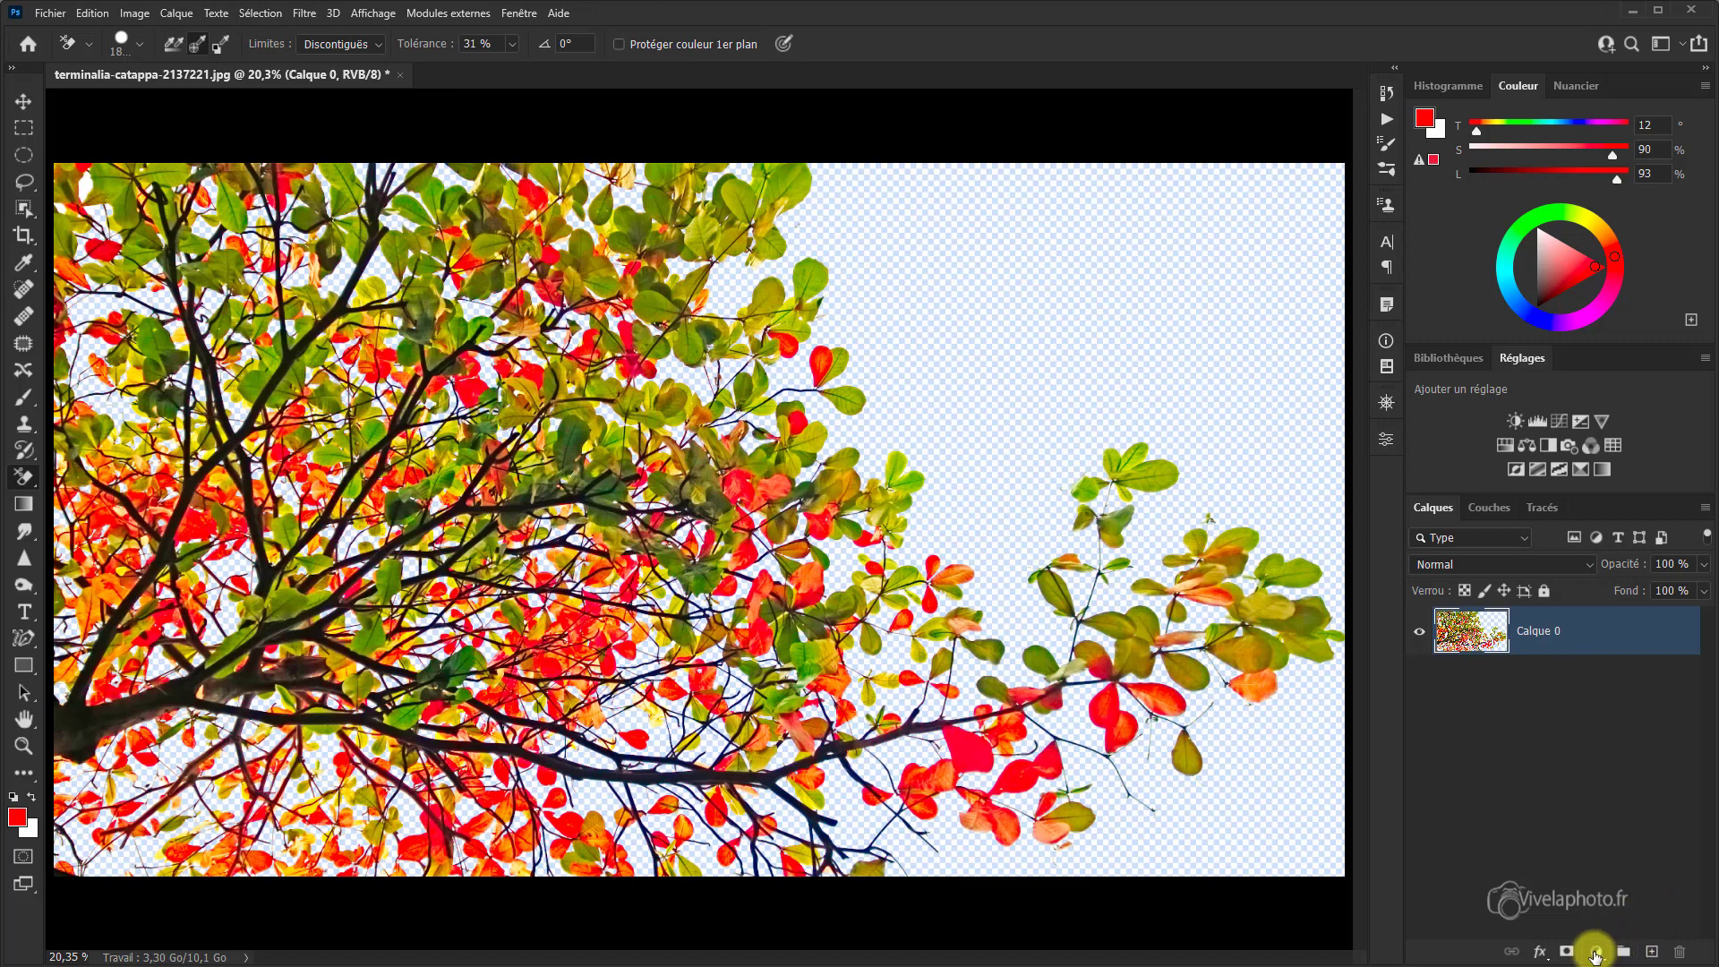
Step: Add a light blue (#7aaeee) solid color fill layer and move it below the cut-out tree layer
{"action": "left_click", "coordinate": [1595, 952]}
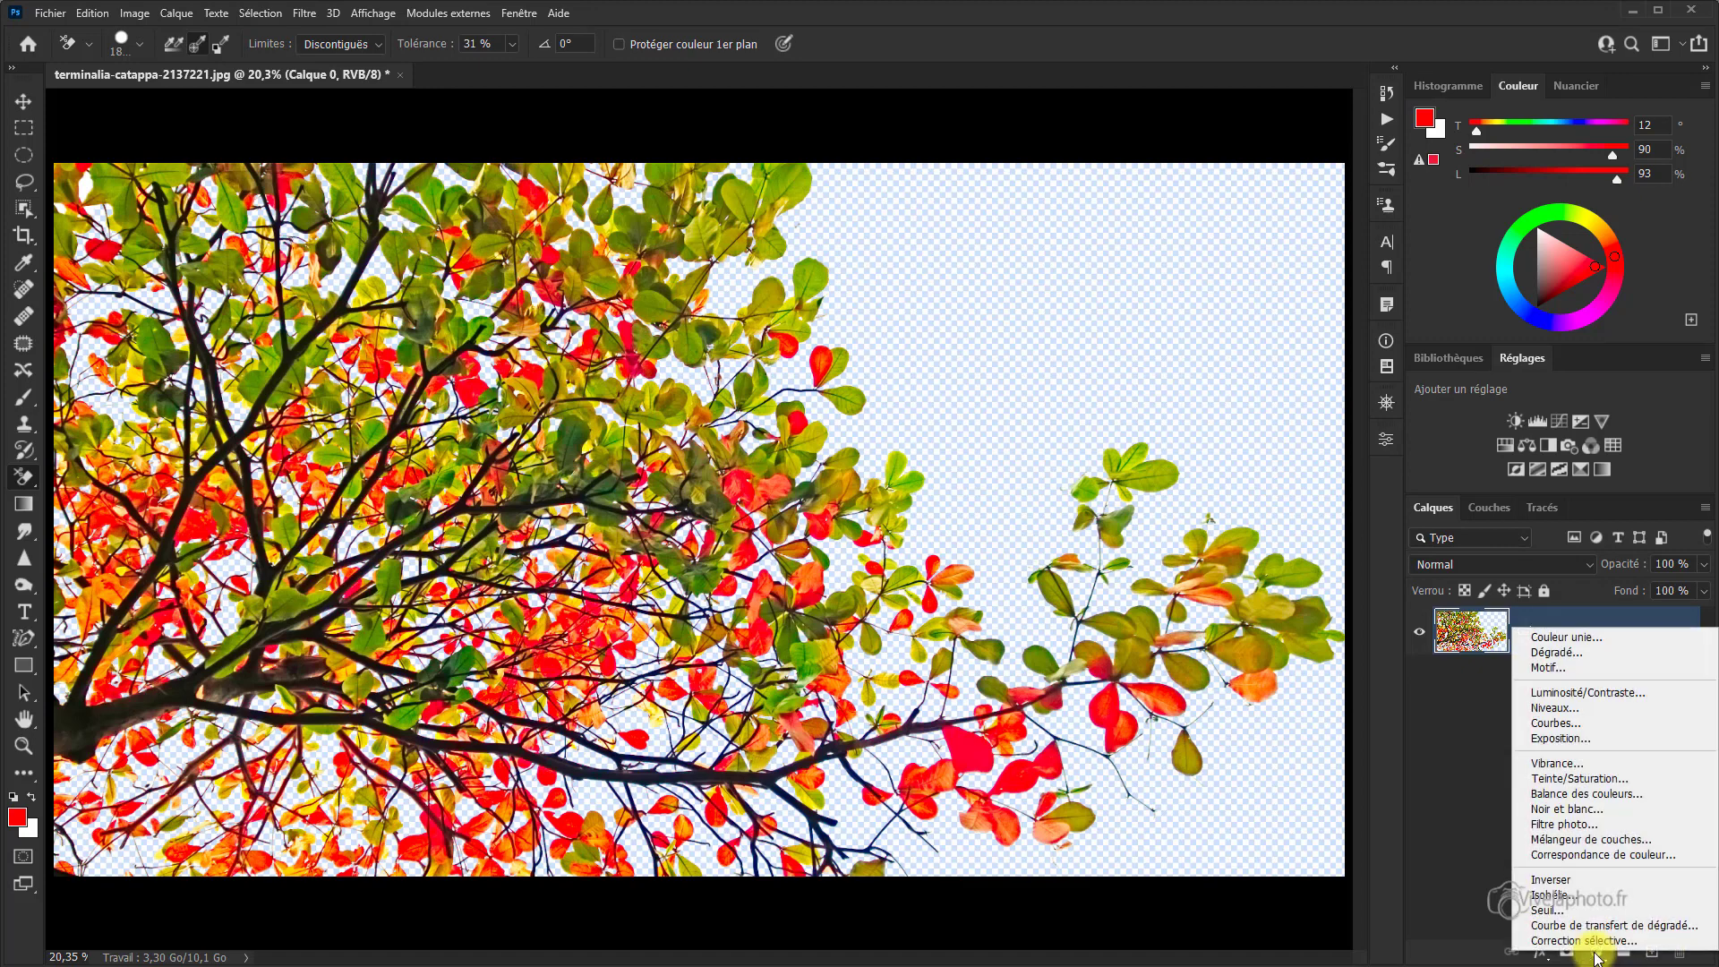
{"action": "left_click", "coordinate": [1567, 638]}
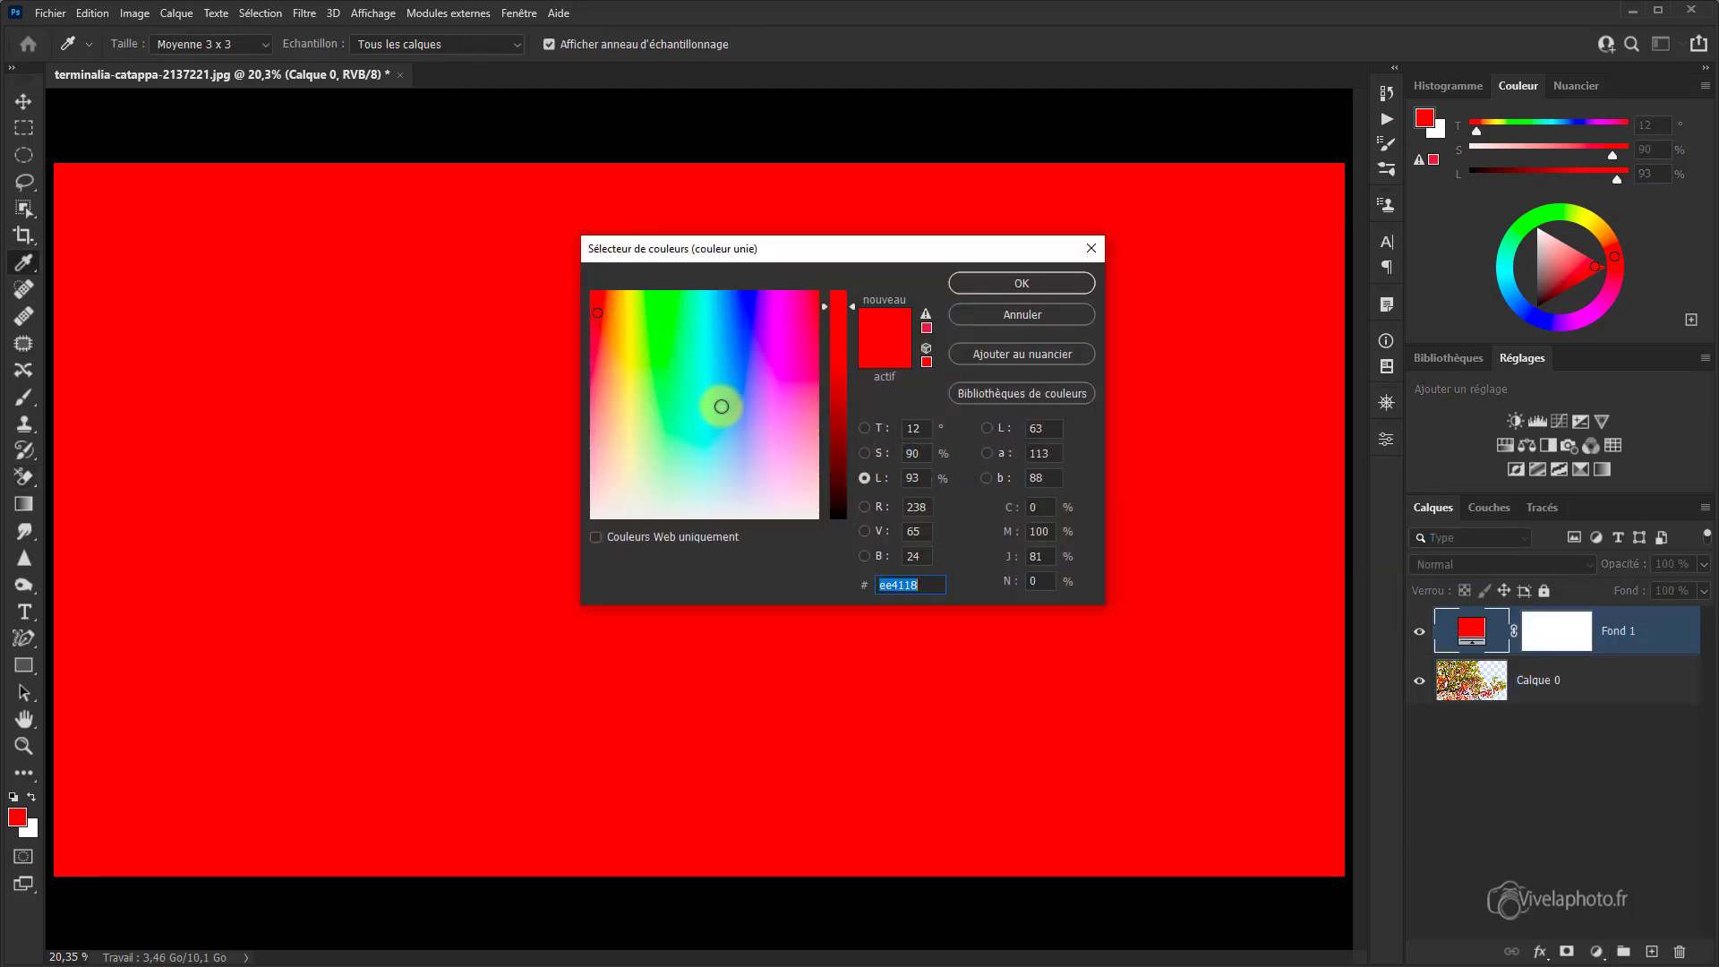
{"action": "left_click", "coordinate": [725, 408]}
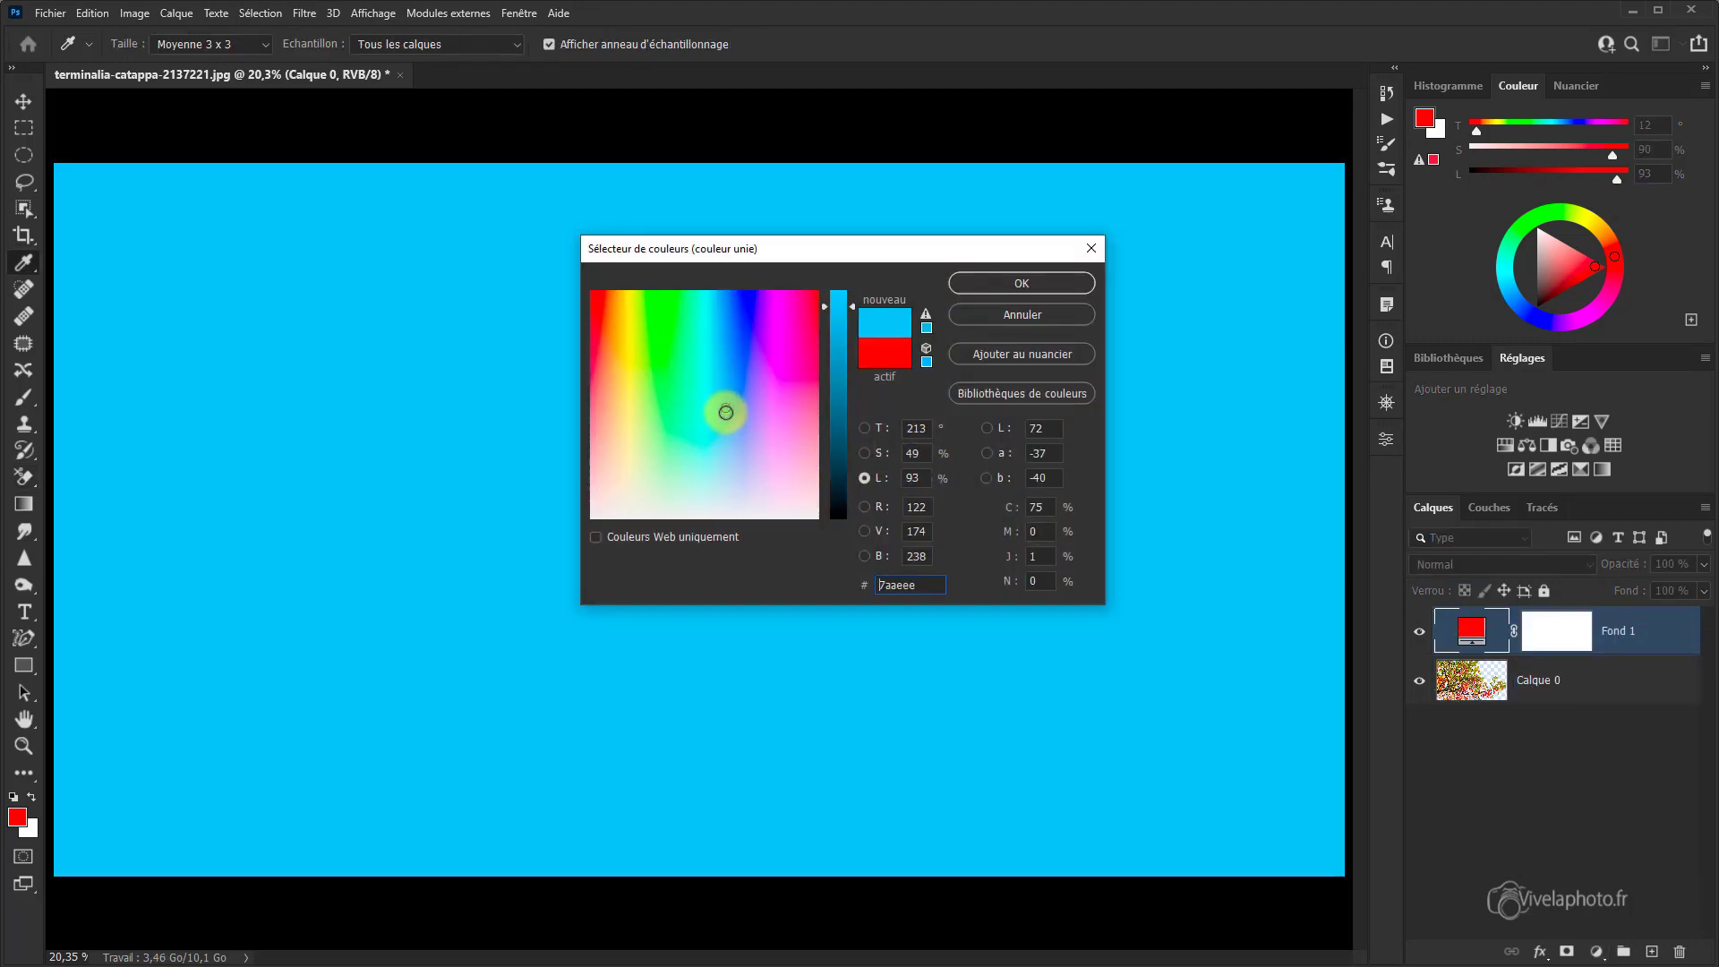
{"action": "key", "text": "Return"}
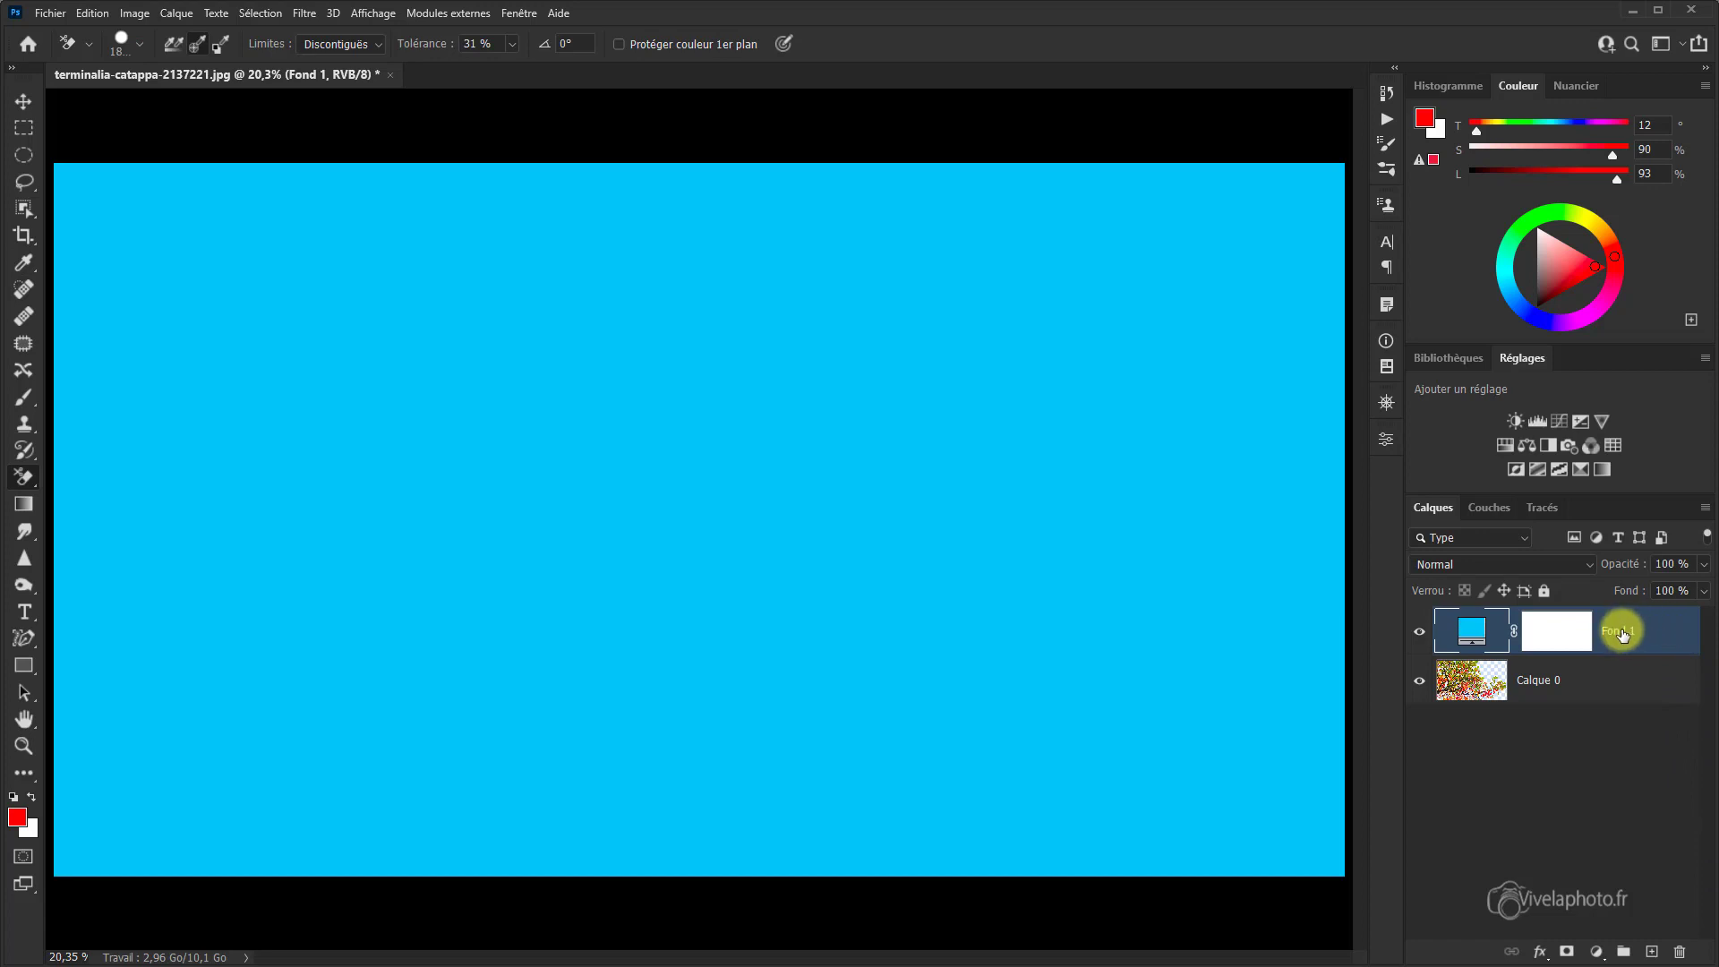
{"action": "left_click_drag", "start_coordinate": [1623, 633], "coordinate": [1614, 723]}
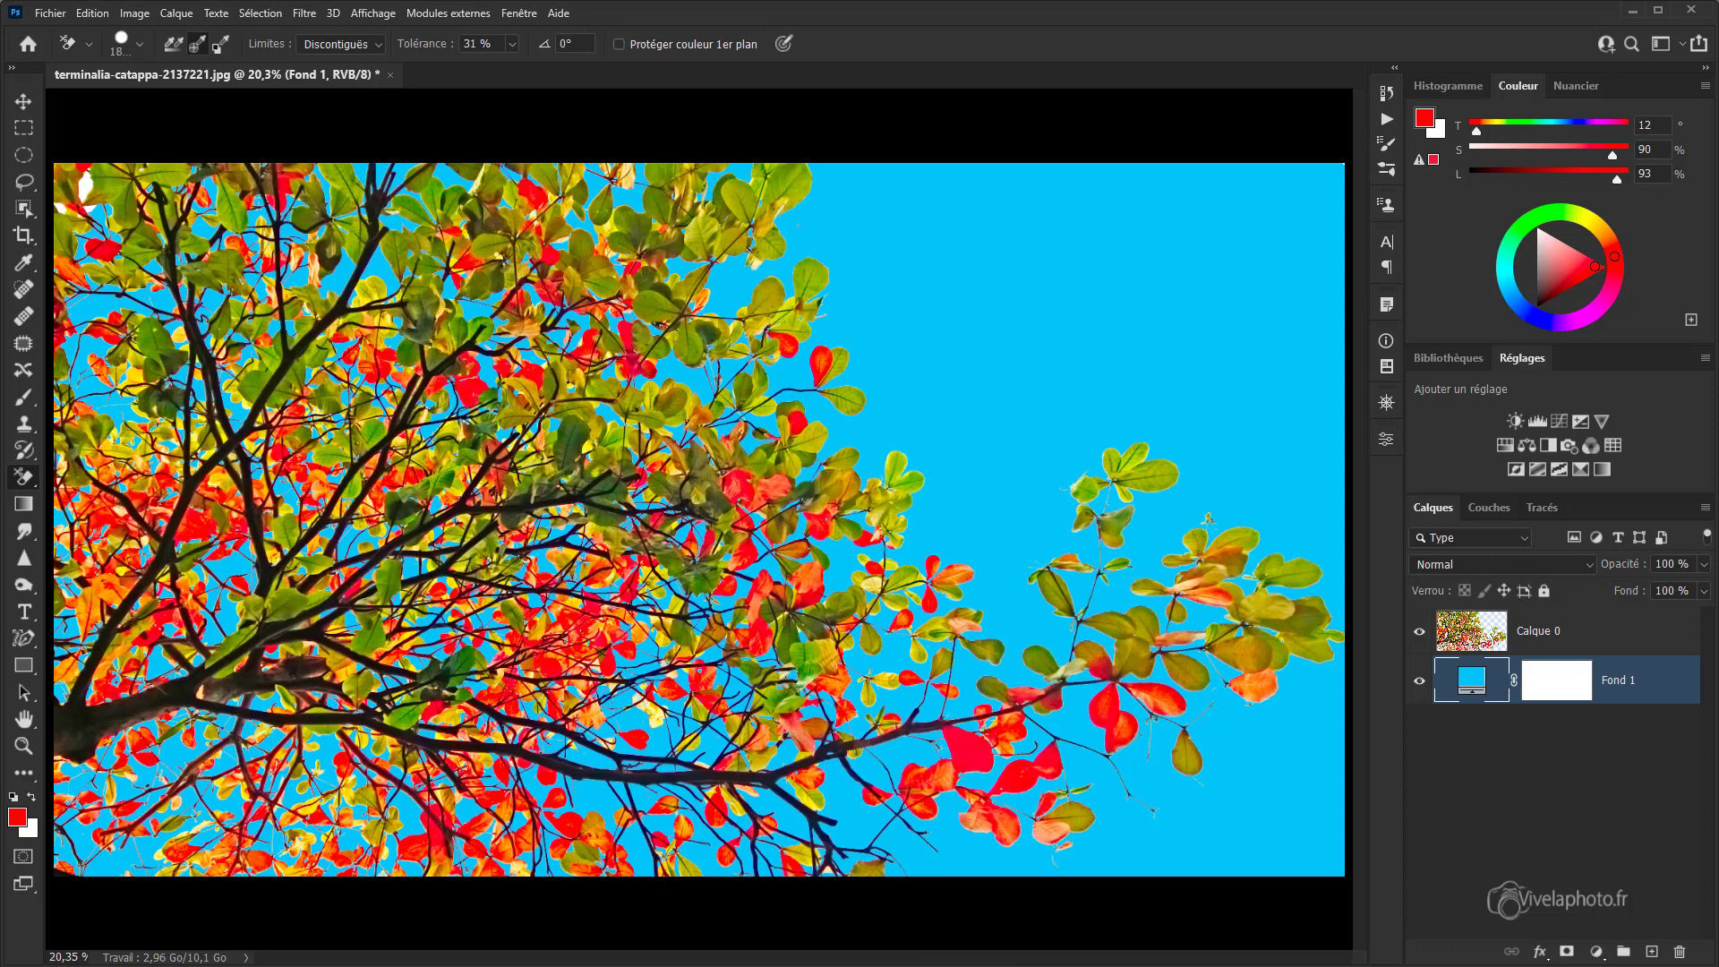
Step: Revert the tree photo to the terminalia-catappa-2137221.jpg history snapshot
{"action": "left_click", "coordinate": [1388, 95]}
{"action": "left_click", "coordinate": [1119, 113]}
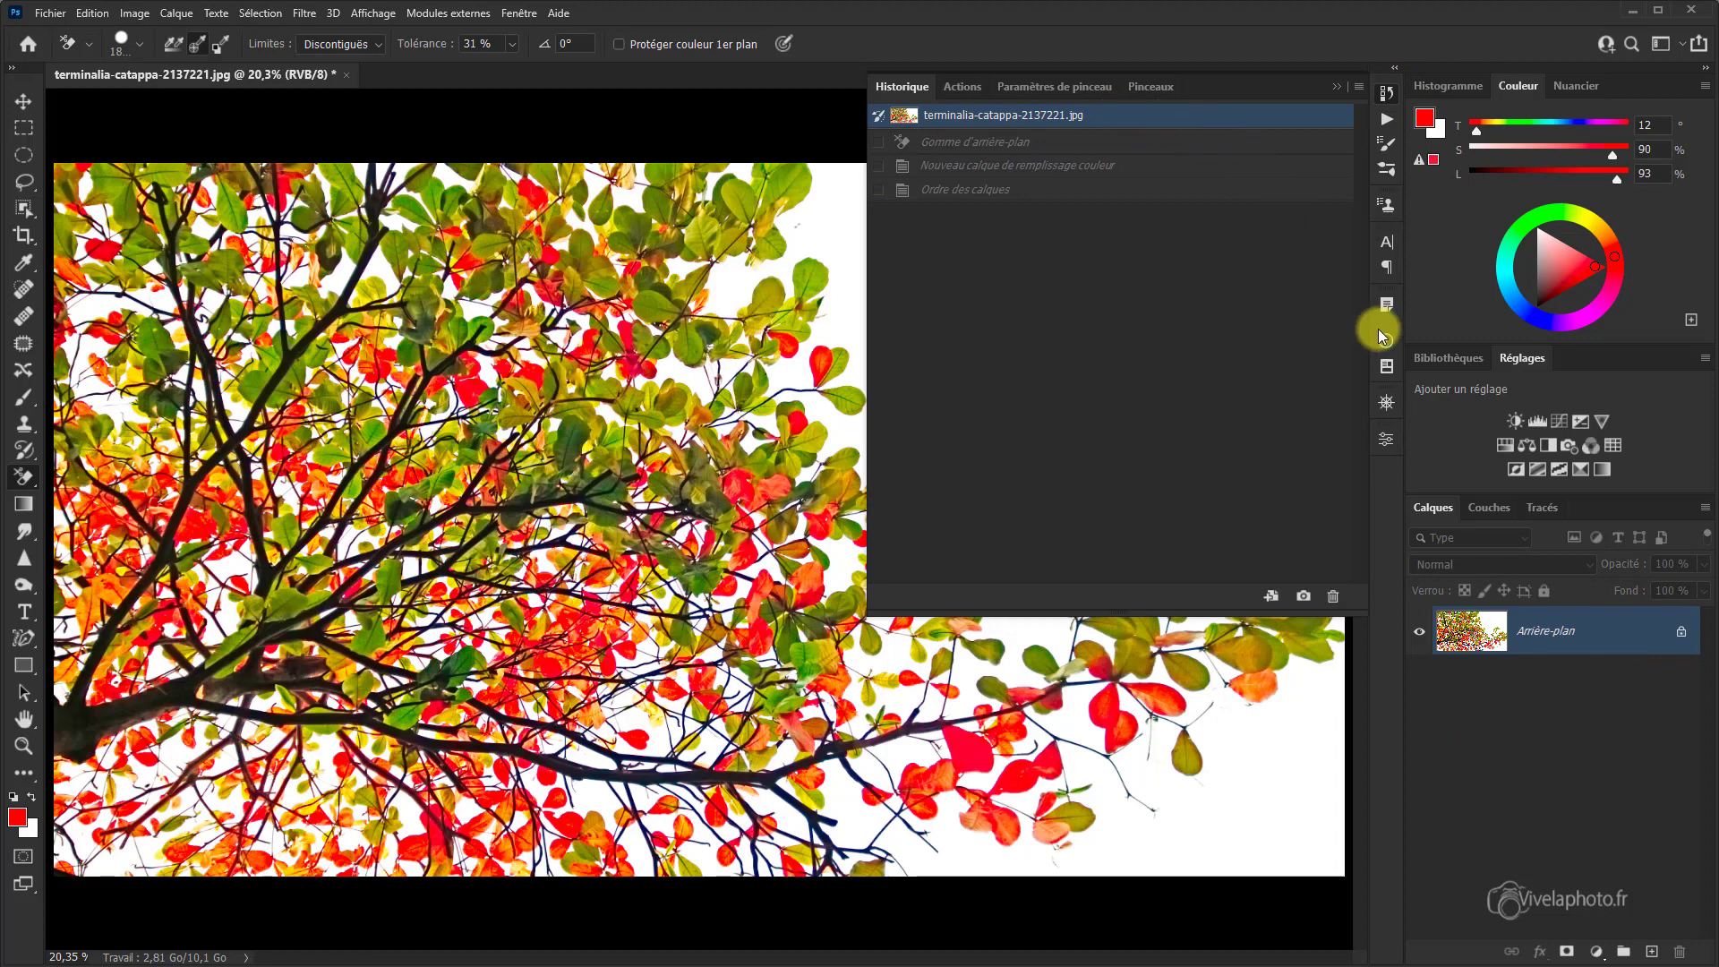
{"action": "left_click", "coordinate": [1337, 86]}
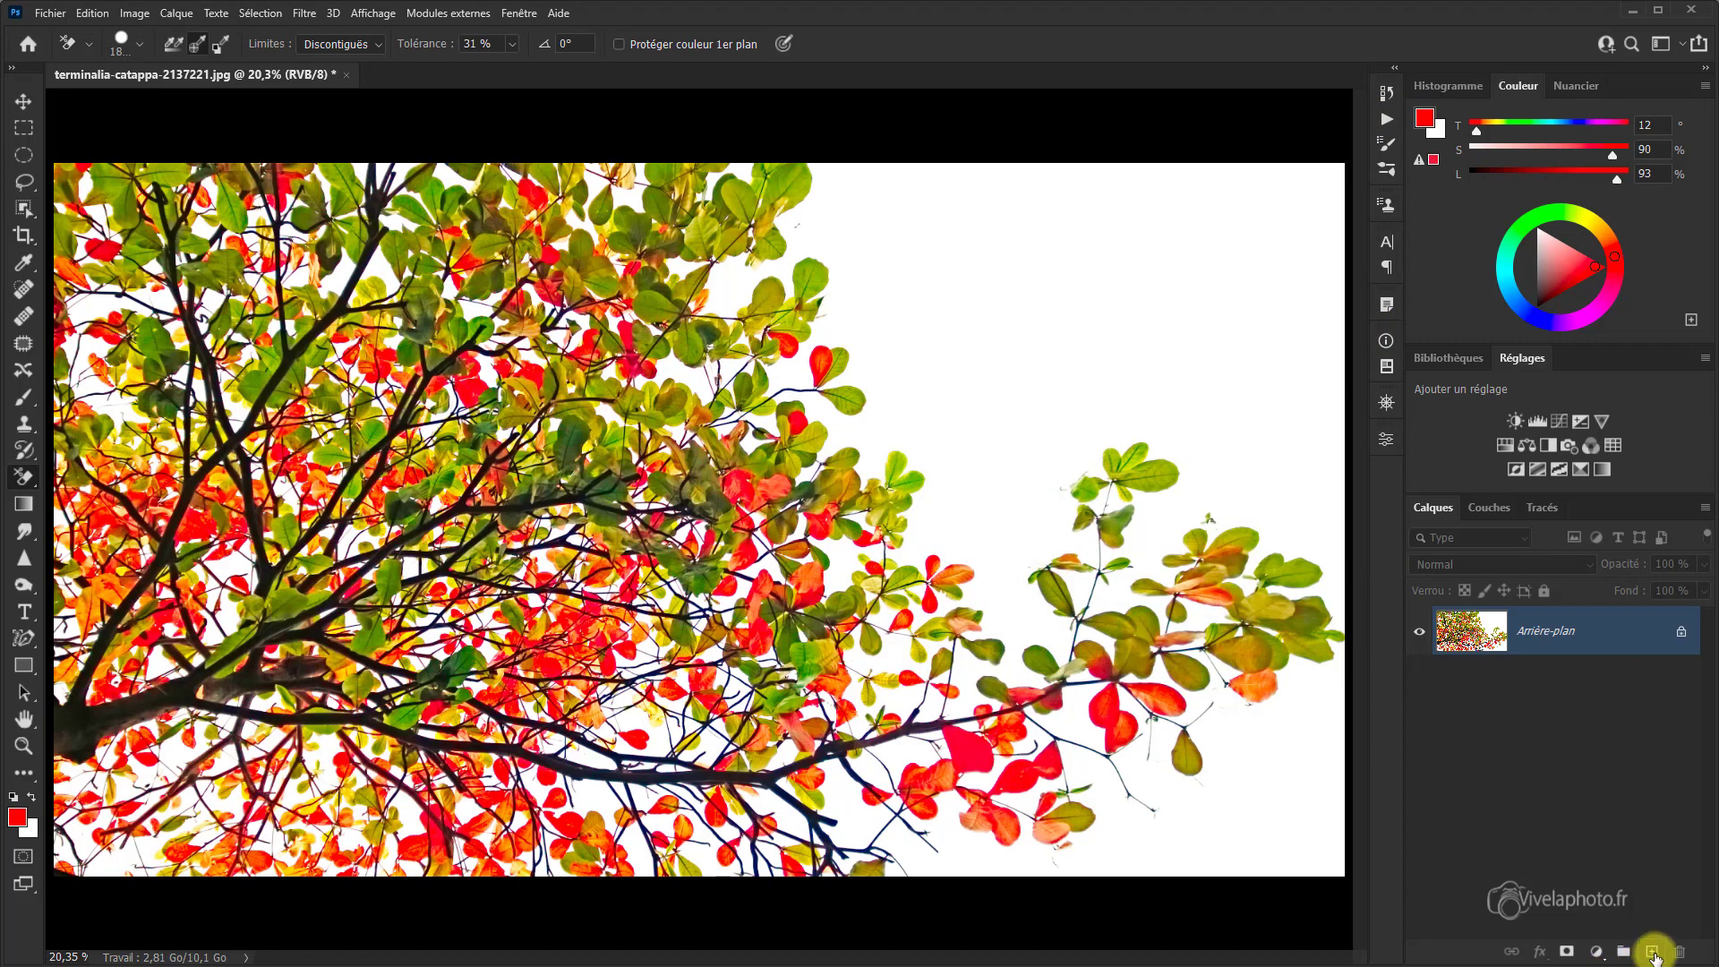
Step: Add an empty layer above the tree photo and switch to the Magic Eraser tool
{"action": "left_click", "coordinate": [1652, 953]}
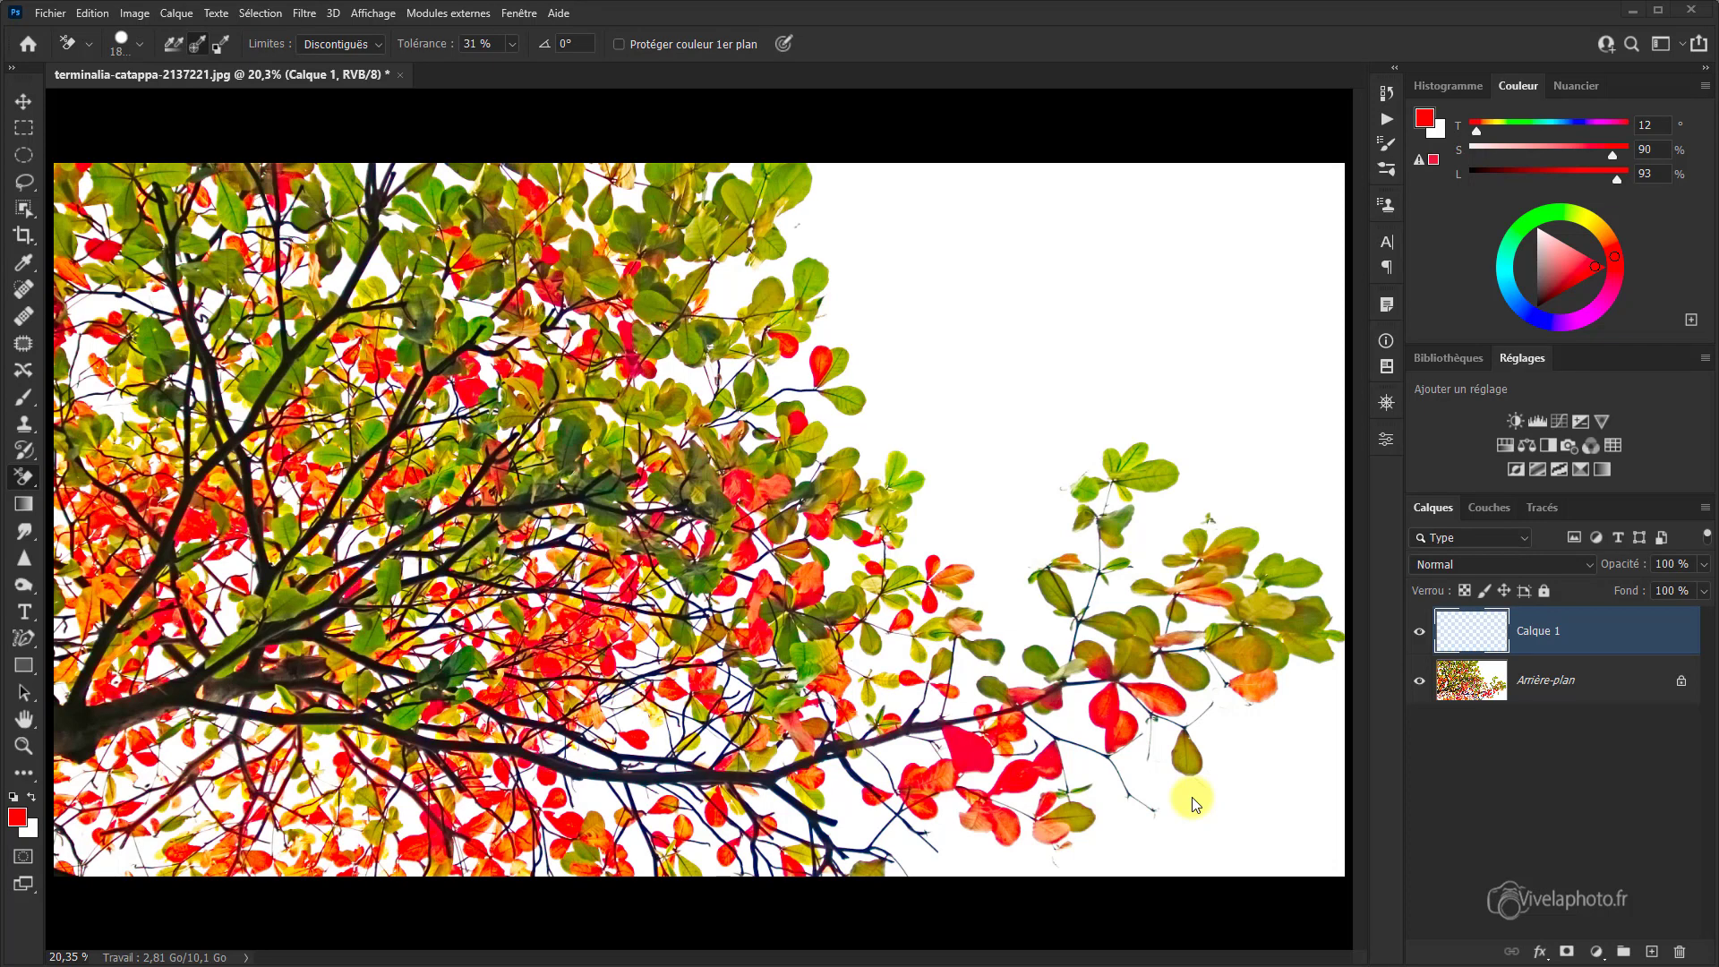
{"action": "right_click", "coordinate": [23, 476]}
{"action": "left_click", "coordinate": [130, 517]}
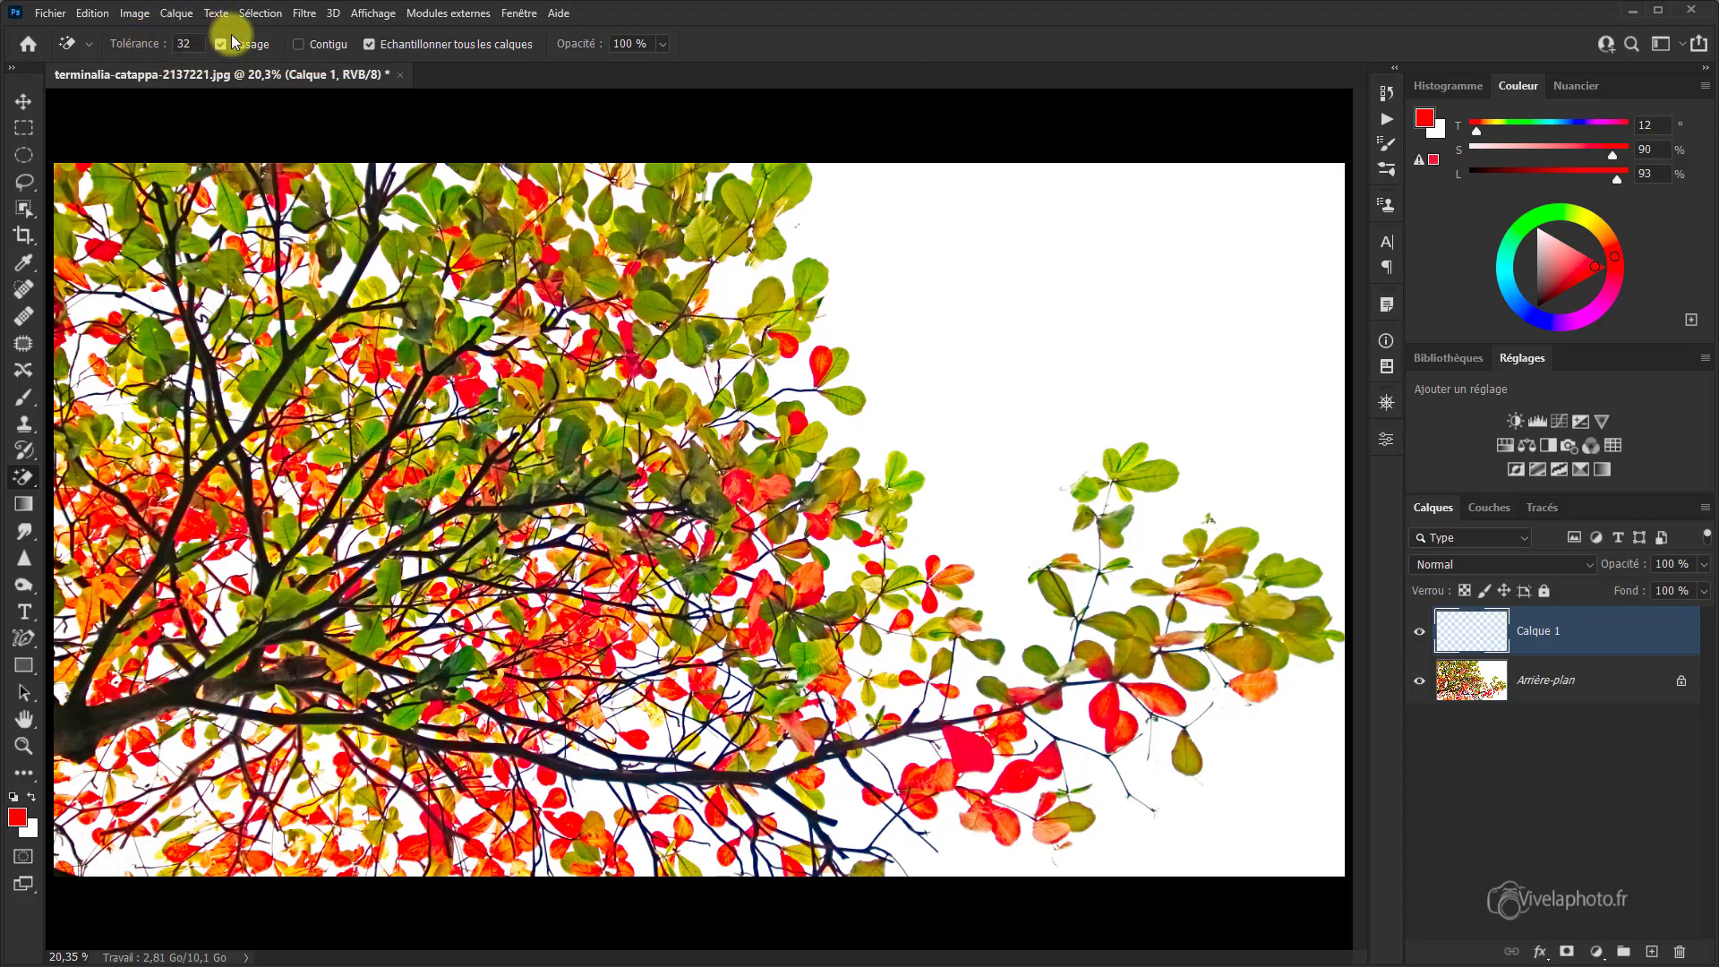
{"action": "left_click", "coordinate": [299, 45]}
{"action": "left_click", "coordinate": [299, 45]}
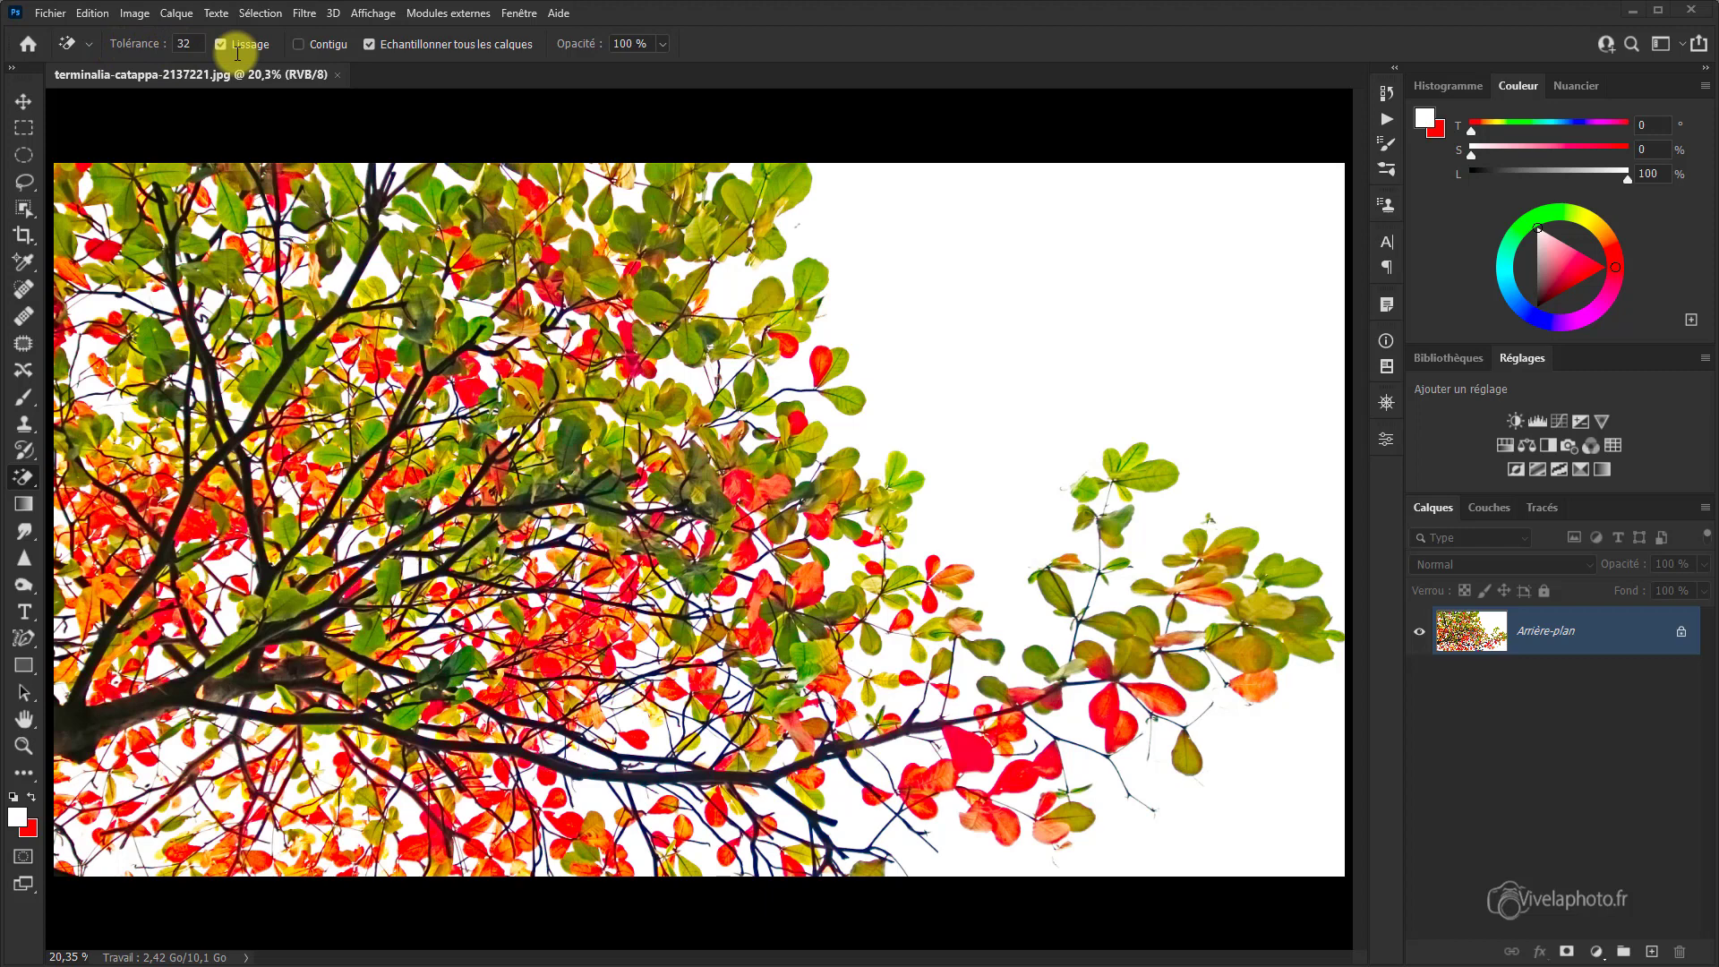
Step: Turn on Contiguous (Contigu), erase the open white sky beside the tree with the Magic Eraser, and undo it
{"action": "left_click", "coordinate": [299, 44]}
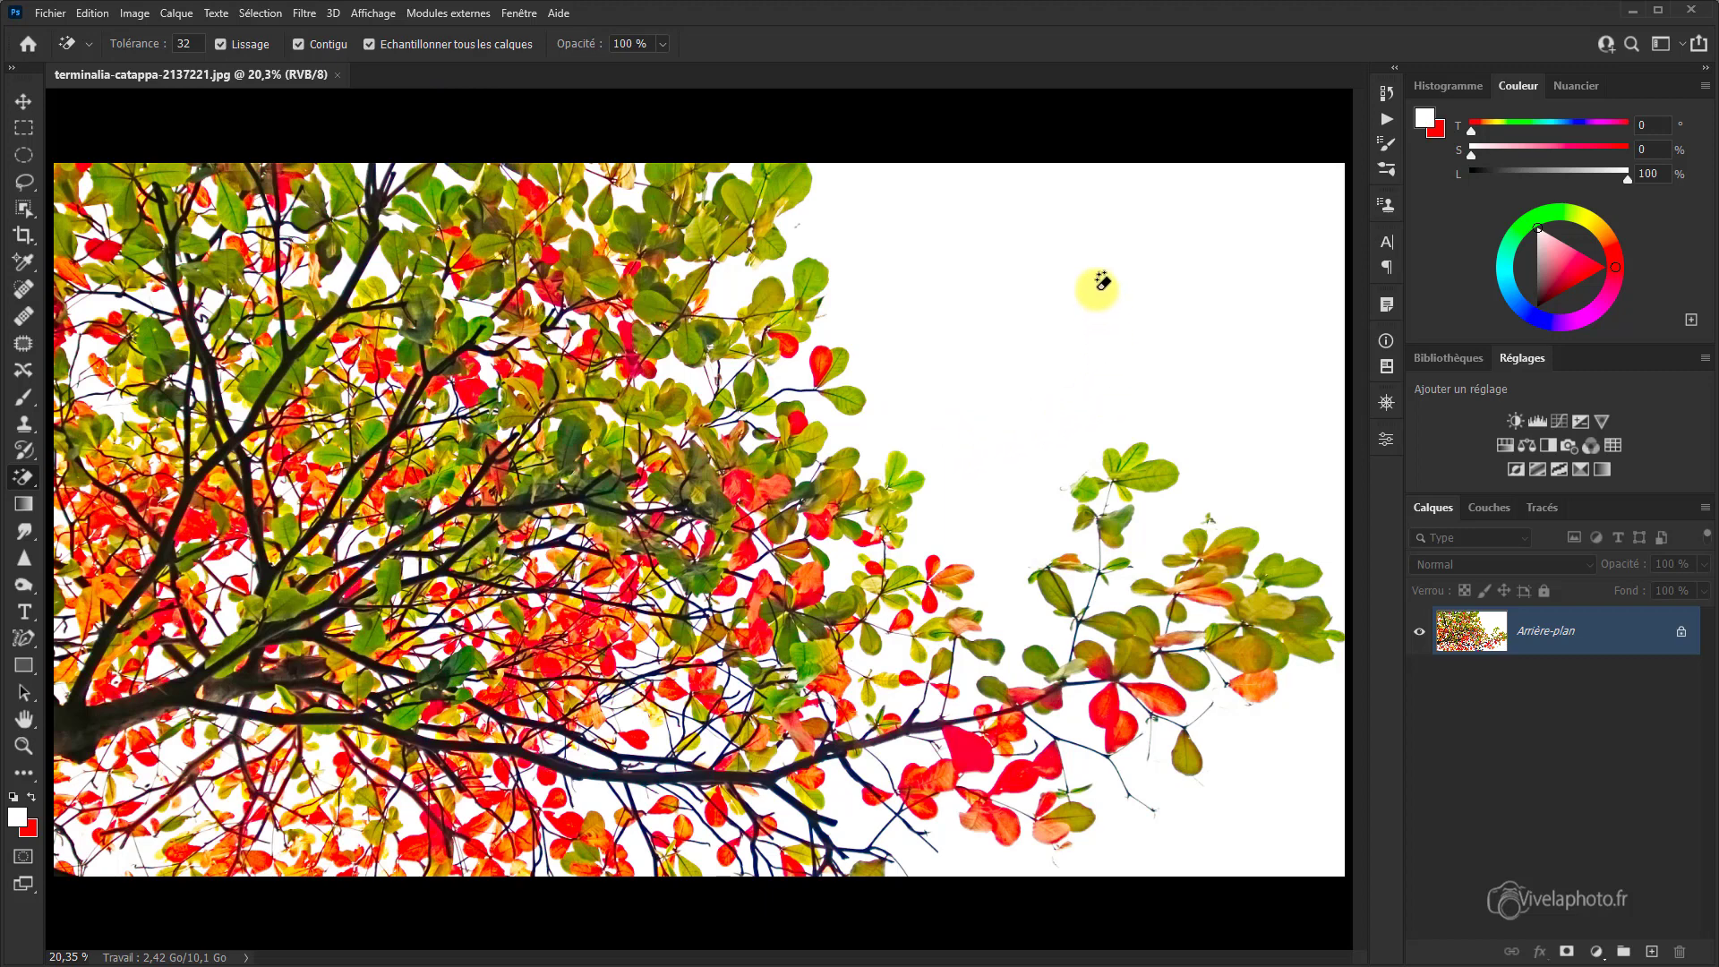
{"action": "left_click", "coordinate": [1089, 292]}
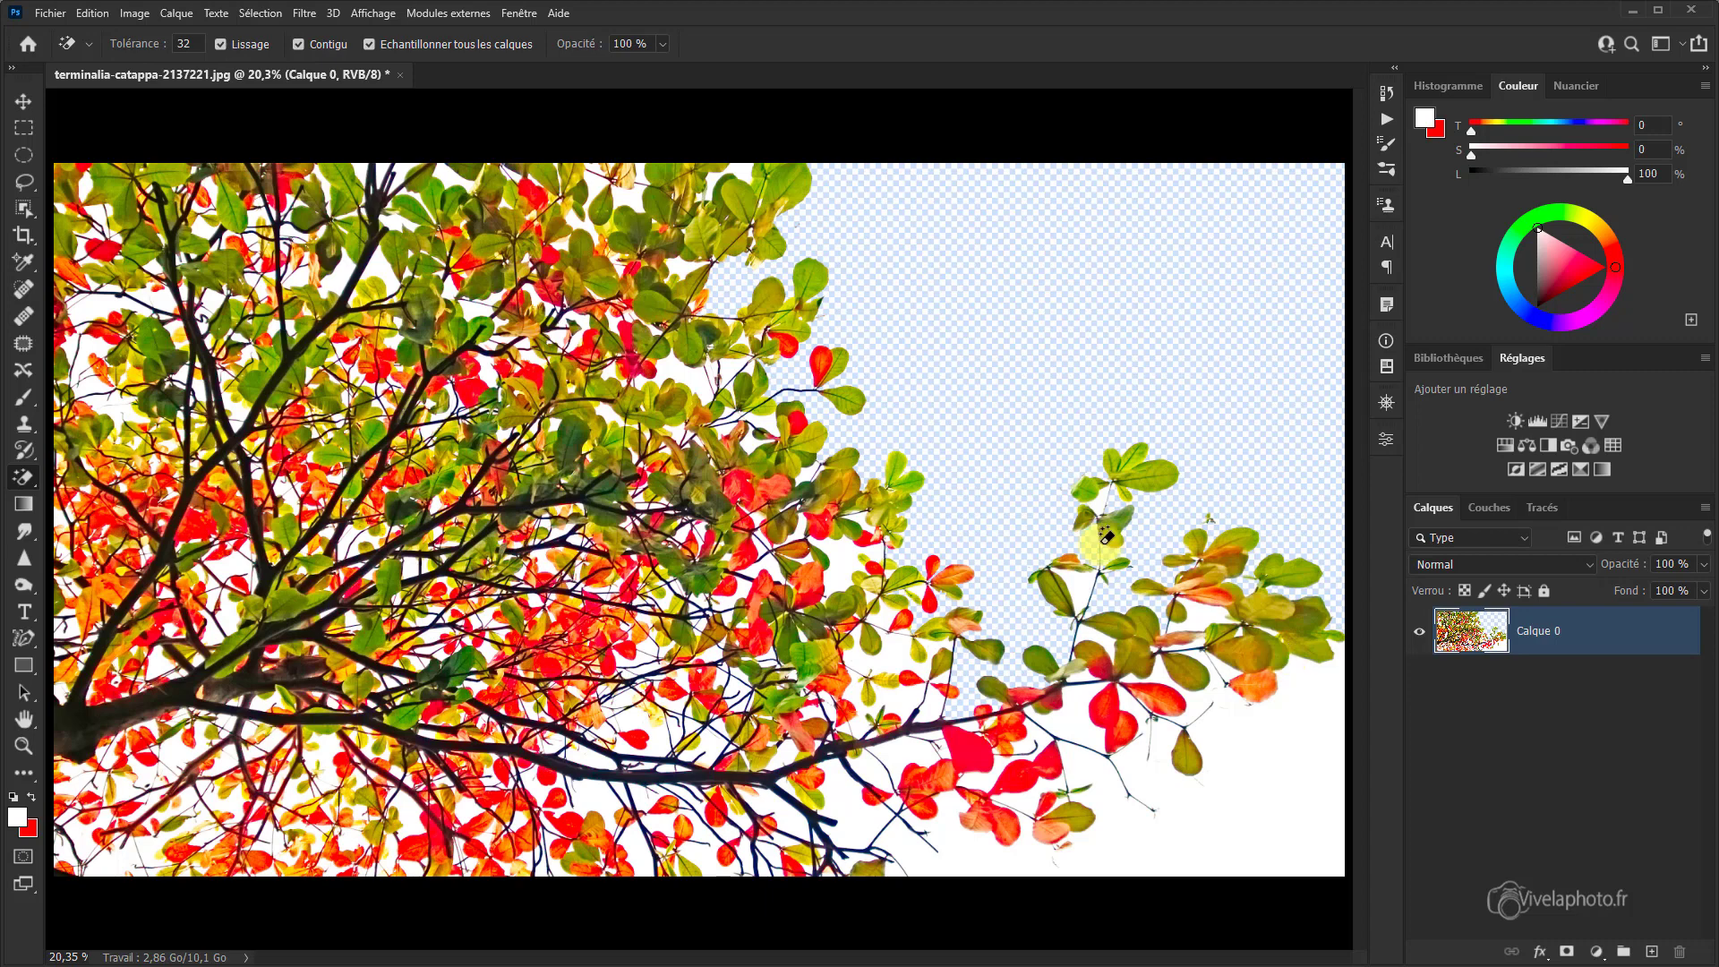
{"action": "key", "text": "ctrl+z"}
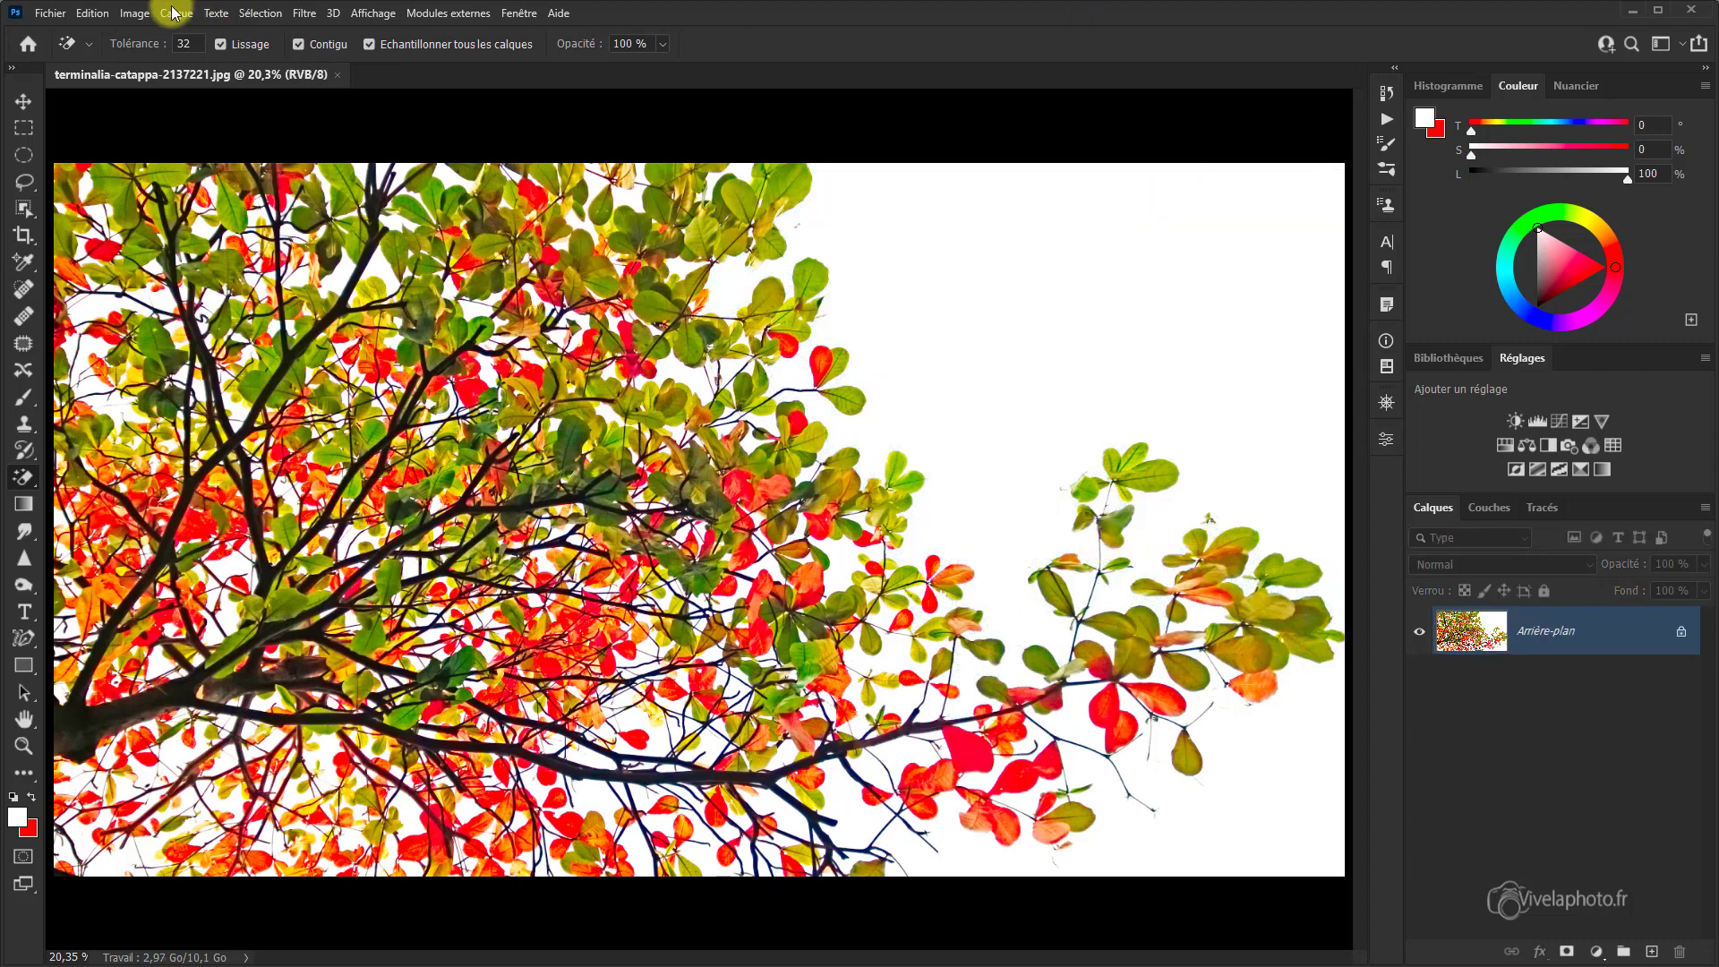
Step: Turn off Contiguous (Contigu) and erase all the white sky, including between the branches, with the Magic Eraser
{"action": "left_click", "coordinate": [298, 43]}
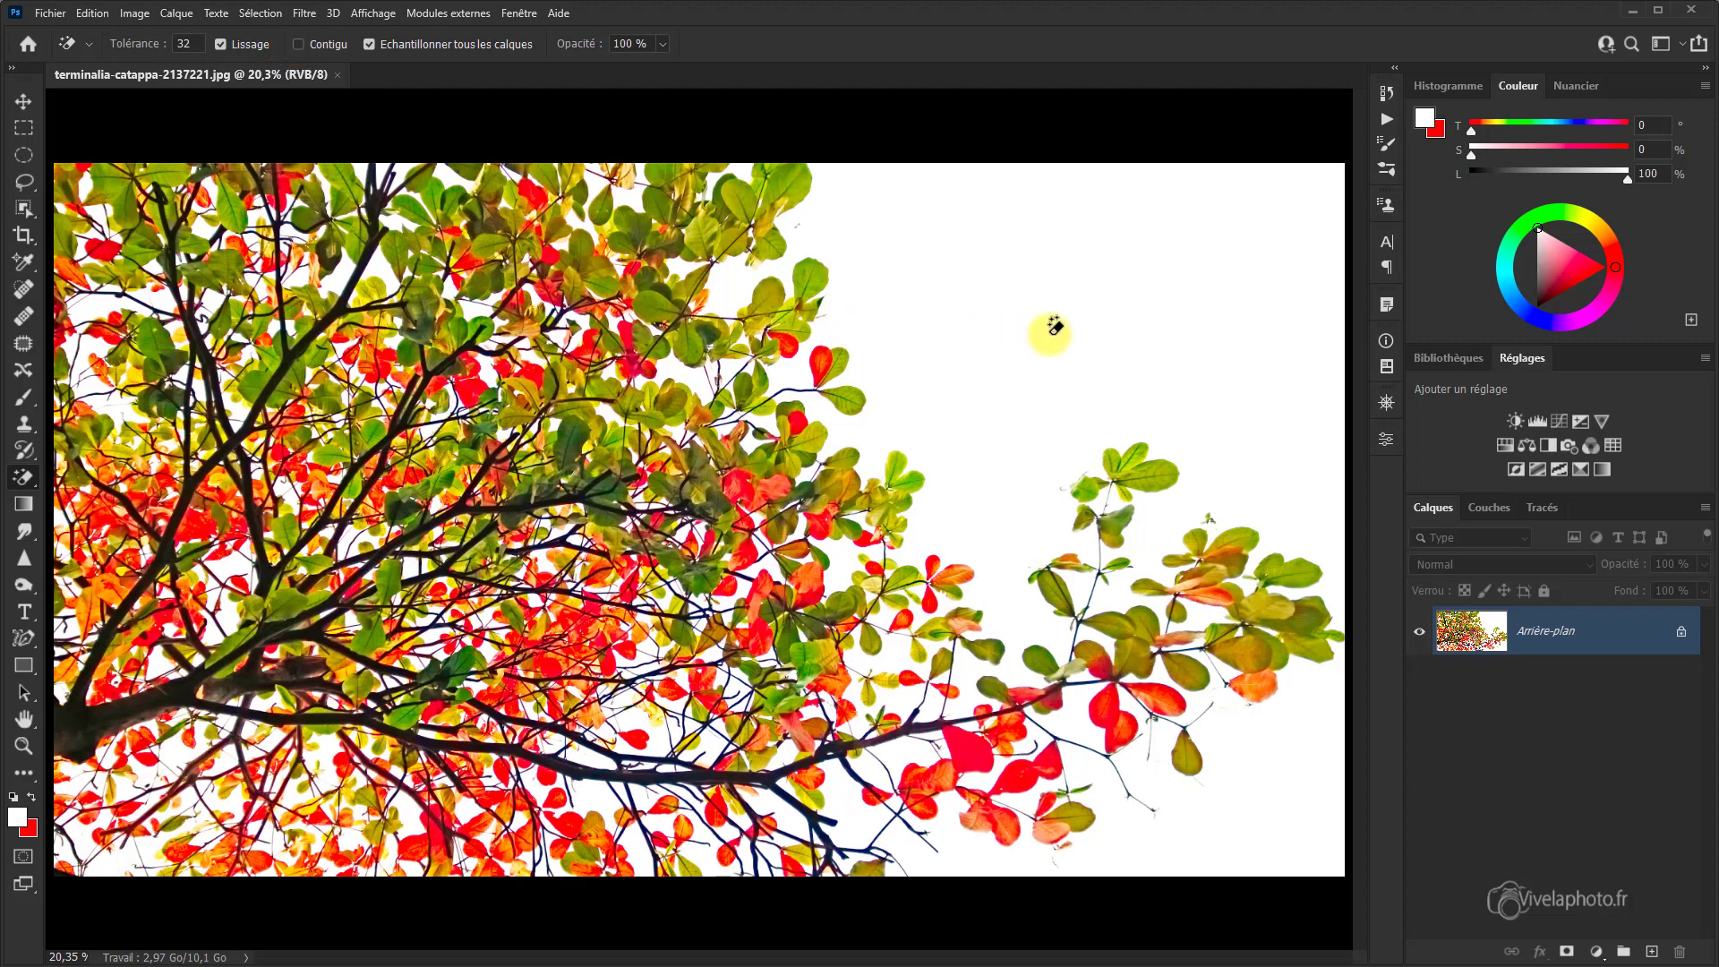
{"action": "left_click", "coordinate": [1053, 329]}
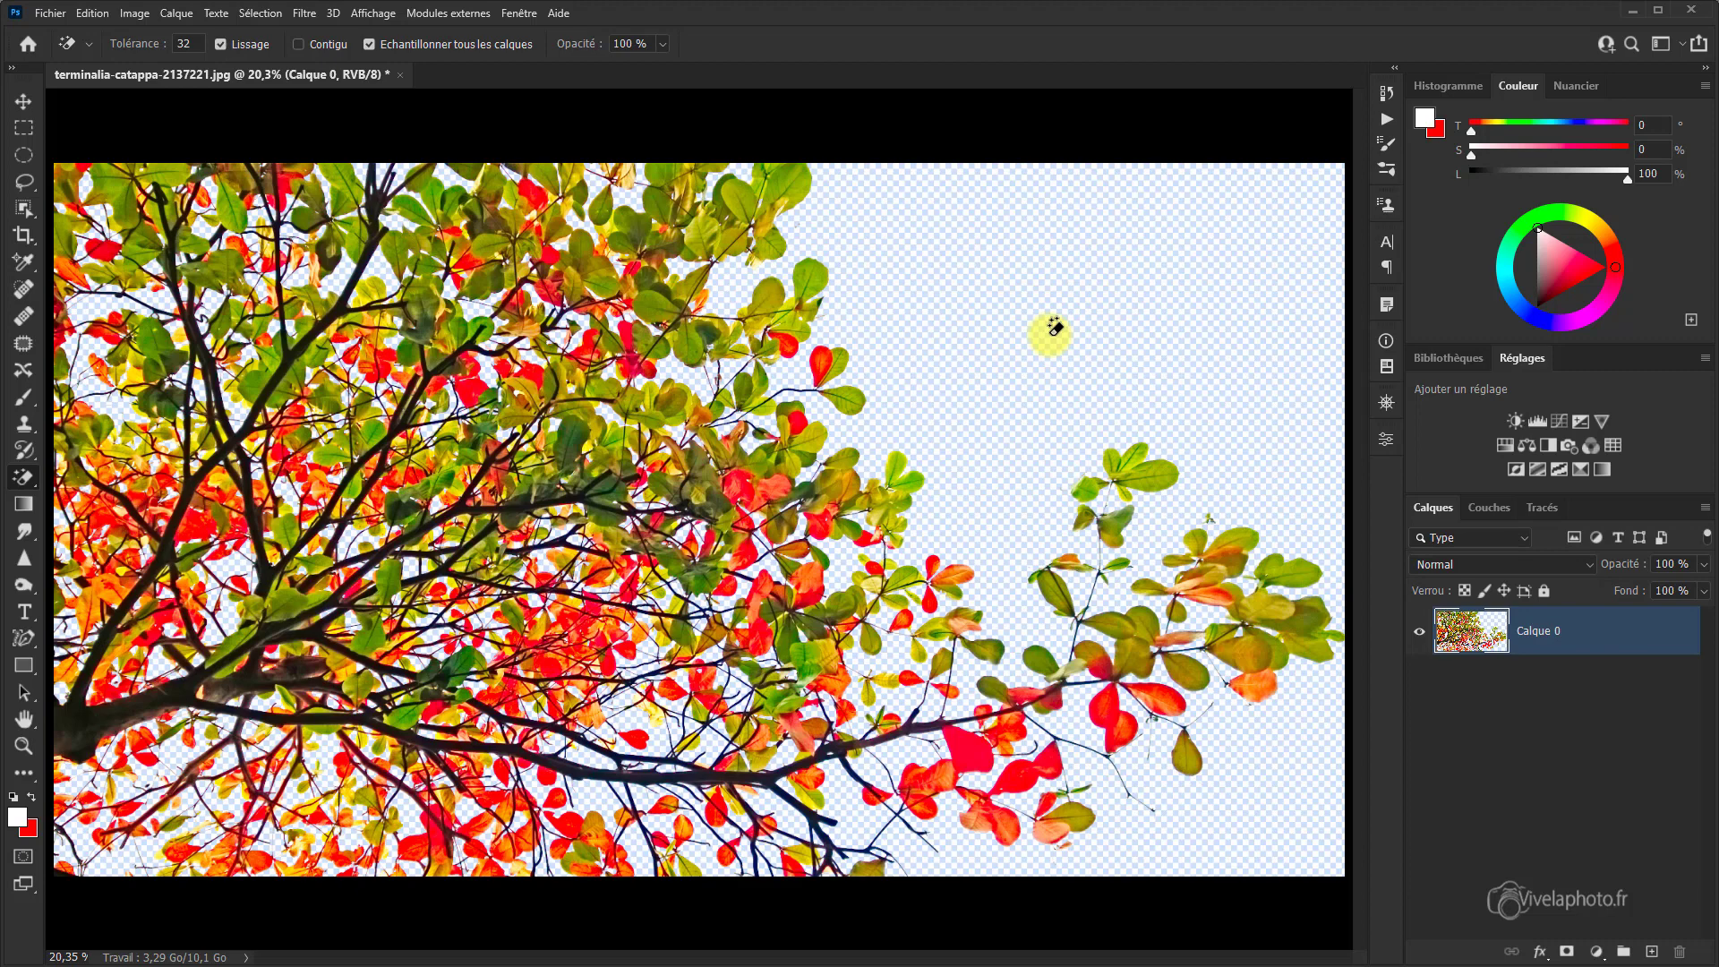
Step: Add a cyan solid color fill layer (#7dd3ff) and place it beneath the tree layer as the new sky
{"action": "left_click", "coordinate": [1594, 954]}
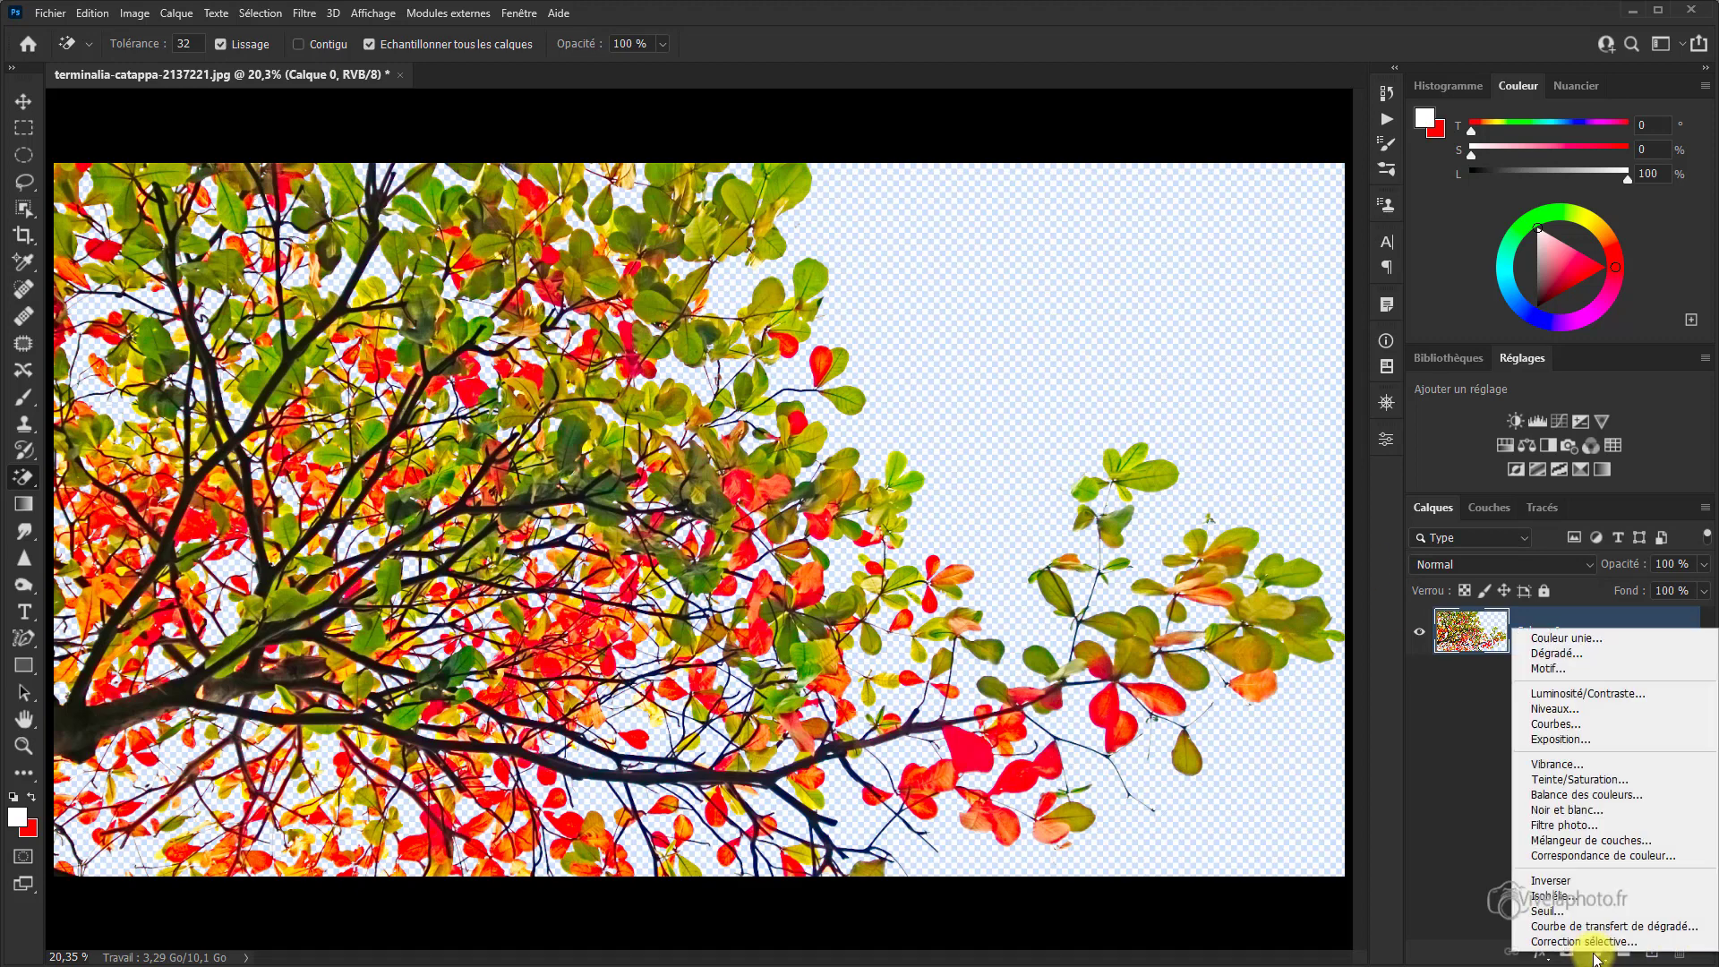
{"action": "left_click", "coordinate": [1568, 639]}
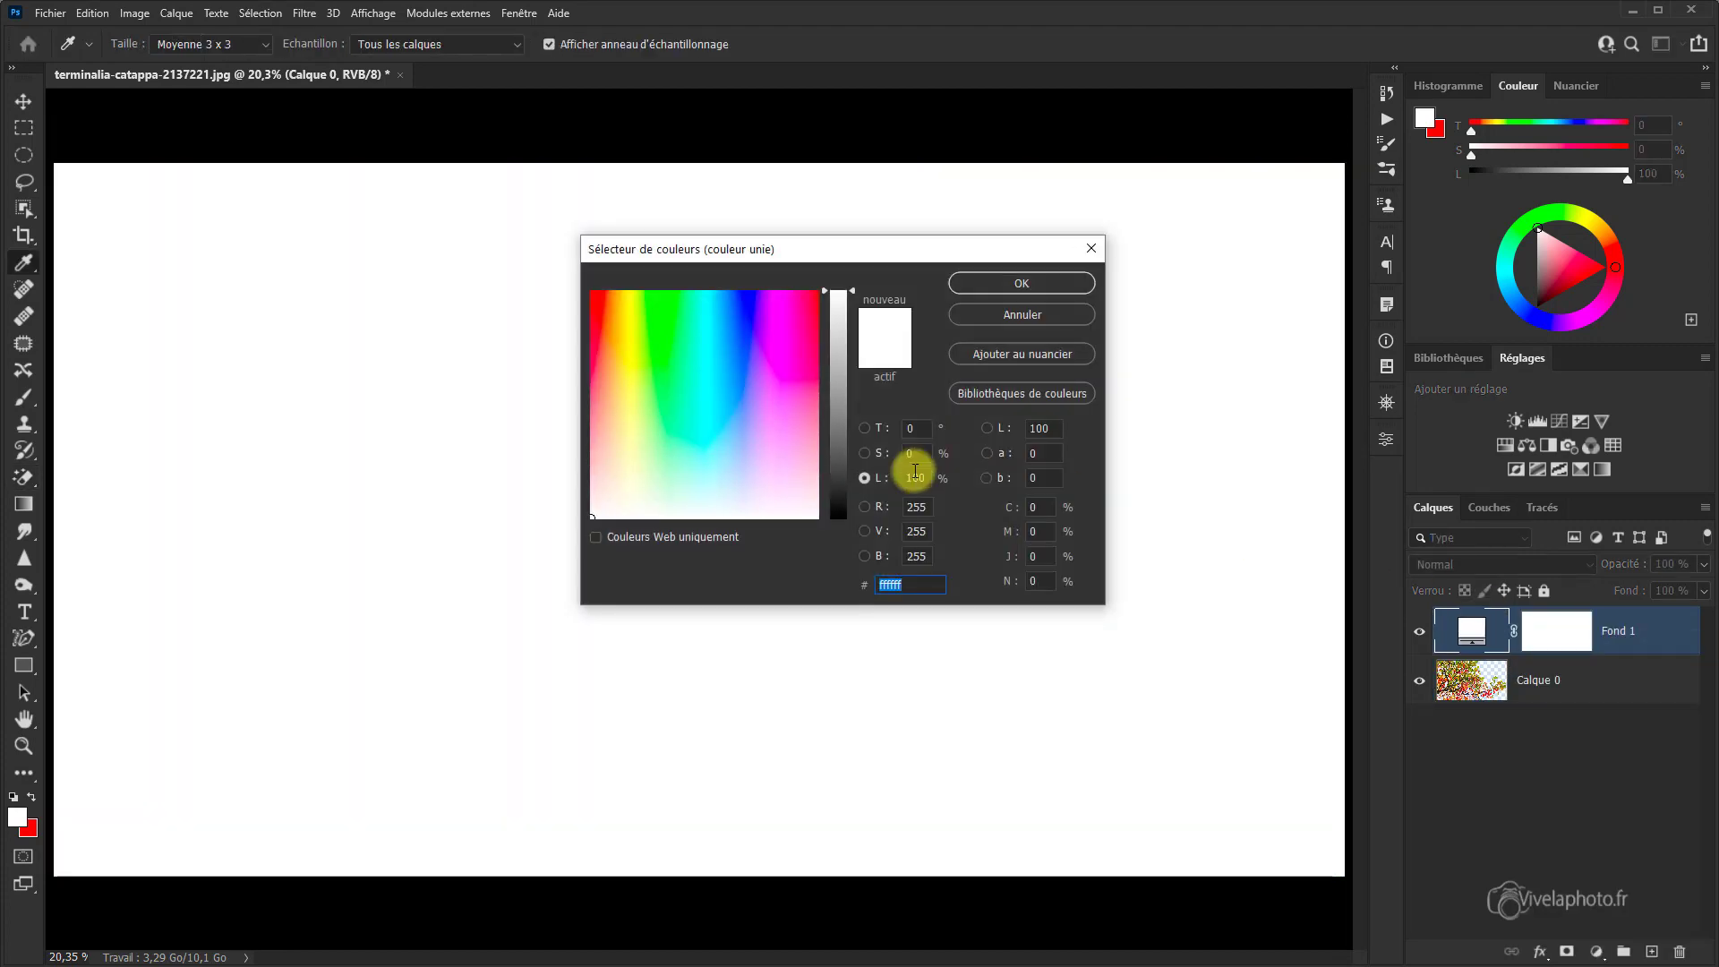
{"action": "left_click", "coordinate": [718, 403]}
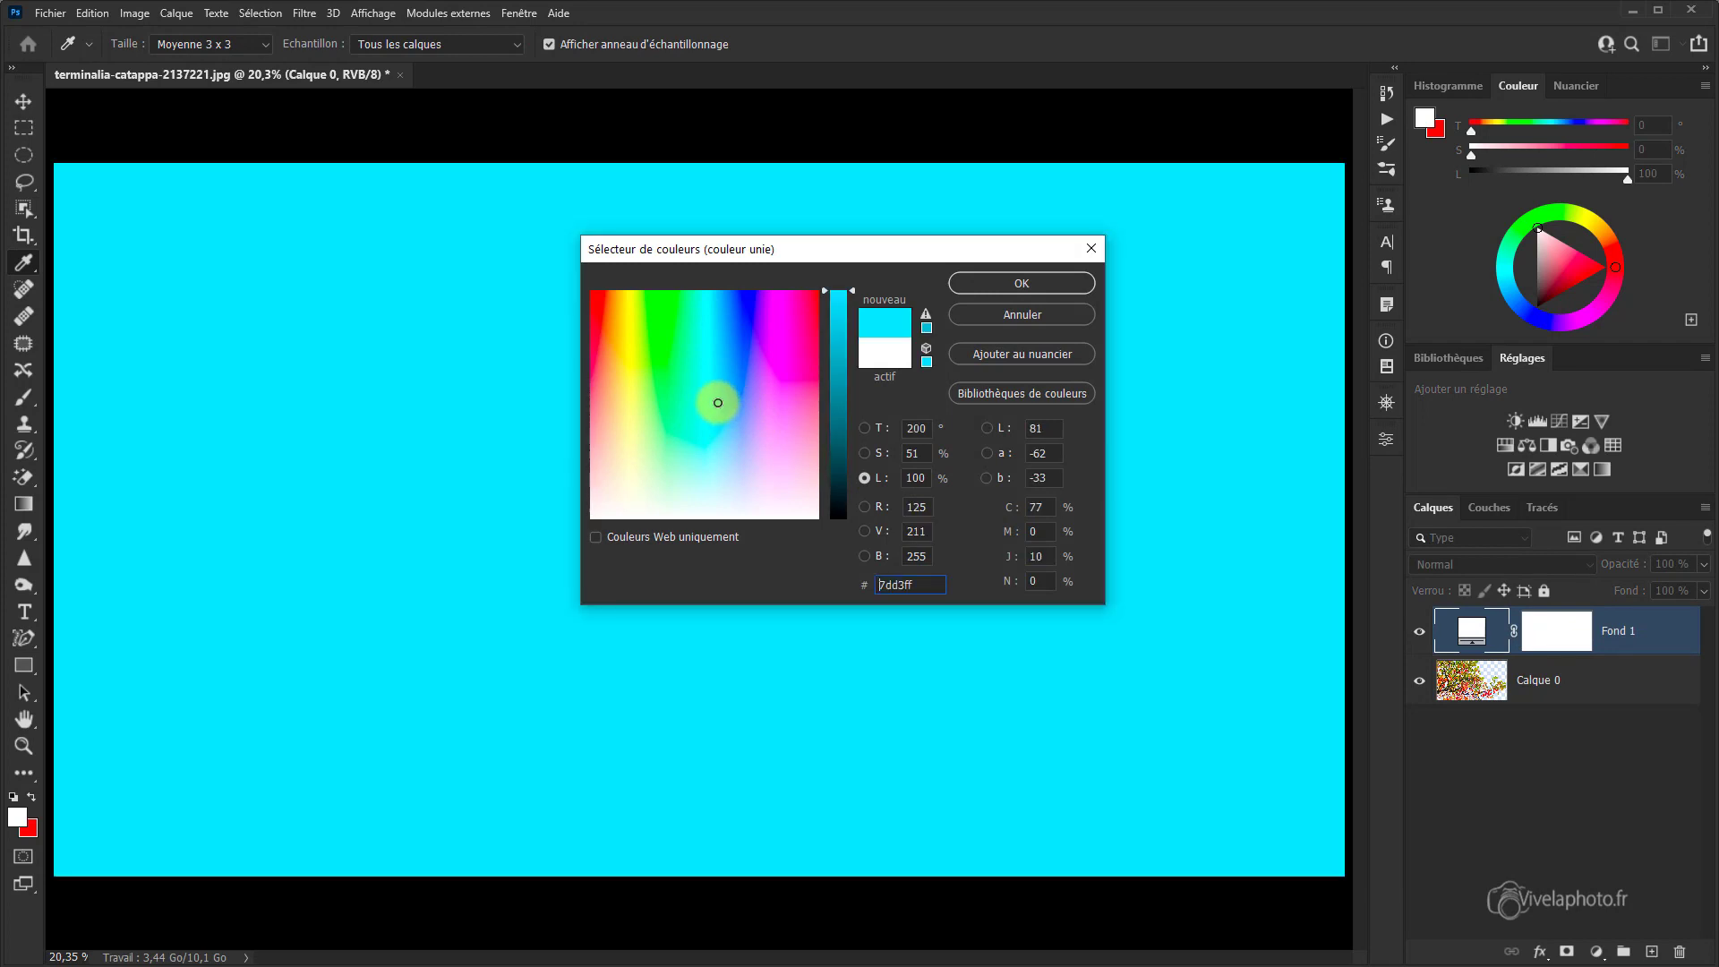
{"action": "left_click", "coordinate": [1017, 281]}
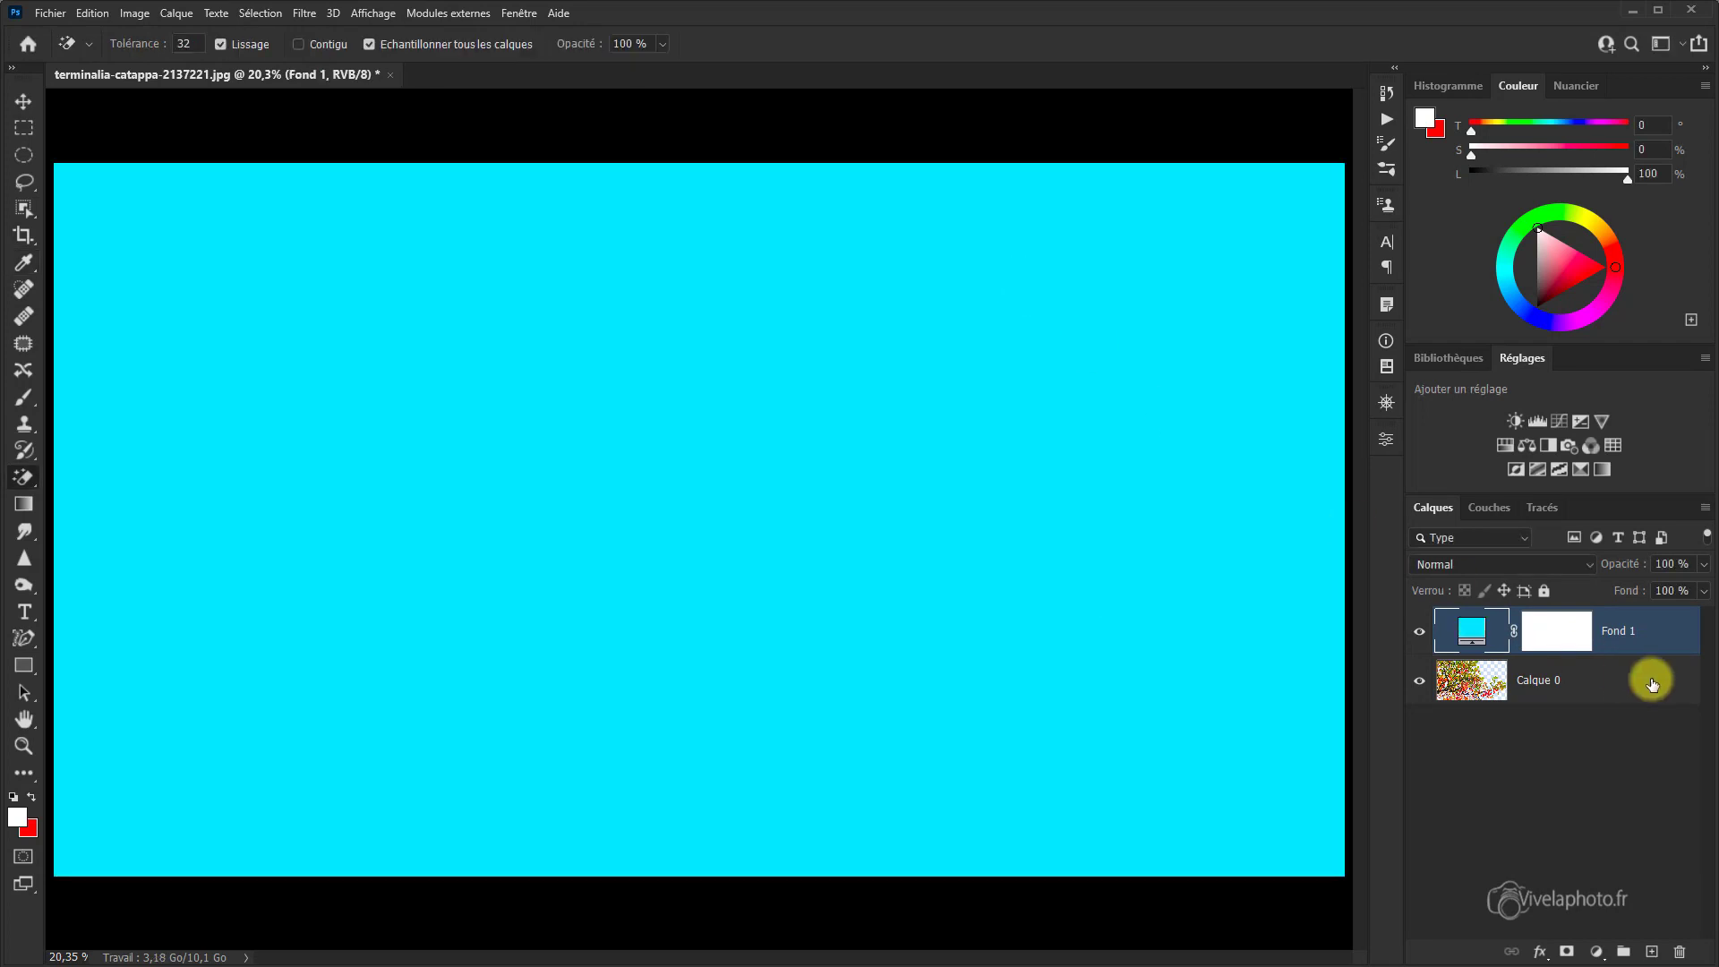
{"action": "left_click_drag", "start_coordinate": [1657, 629], "coordinate": [1656, 727]}
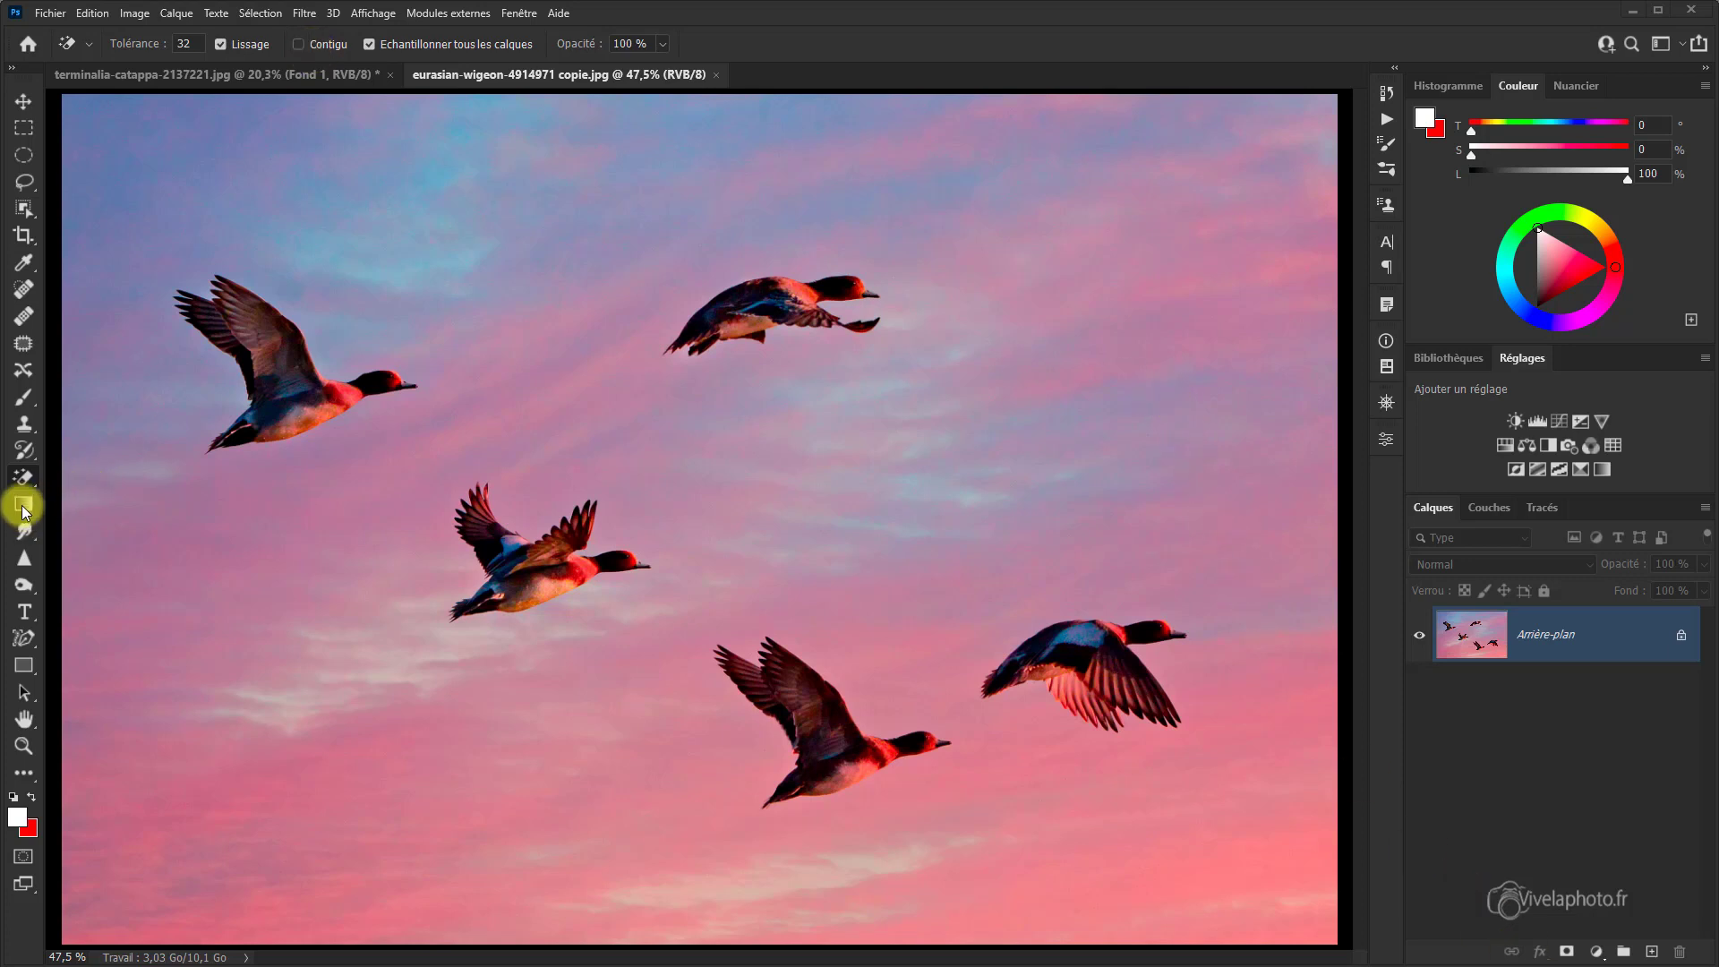
Step: Try to erase the blue and pink sky around the flying ducks with the Magic Eraser, at tolerance 32 with Contiguous (Contigu) off
{"action": "right_click", "coordinate": [24, 477]}
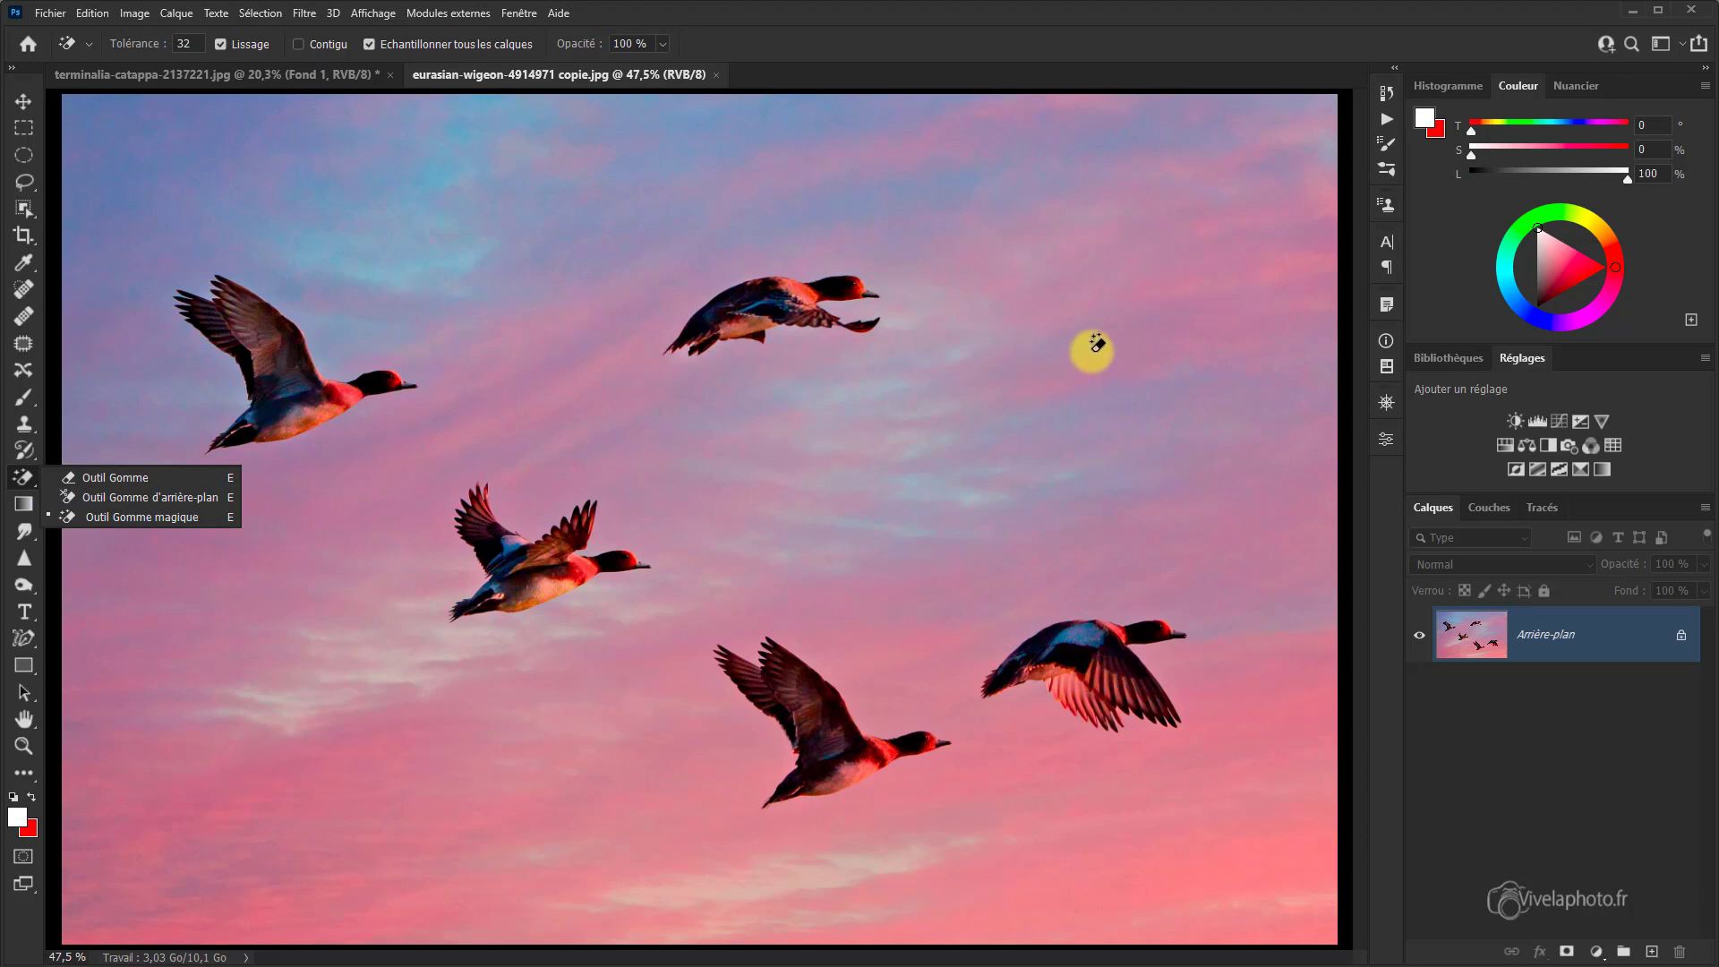
{"action": "left_click", "coordinate": [1099, 296]}
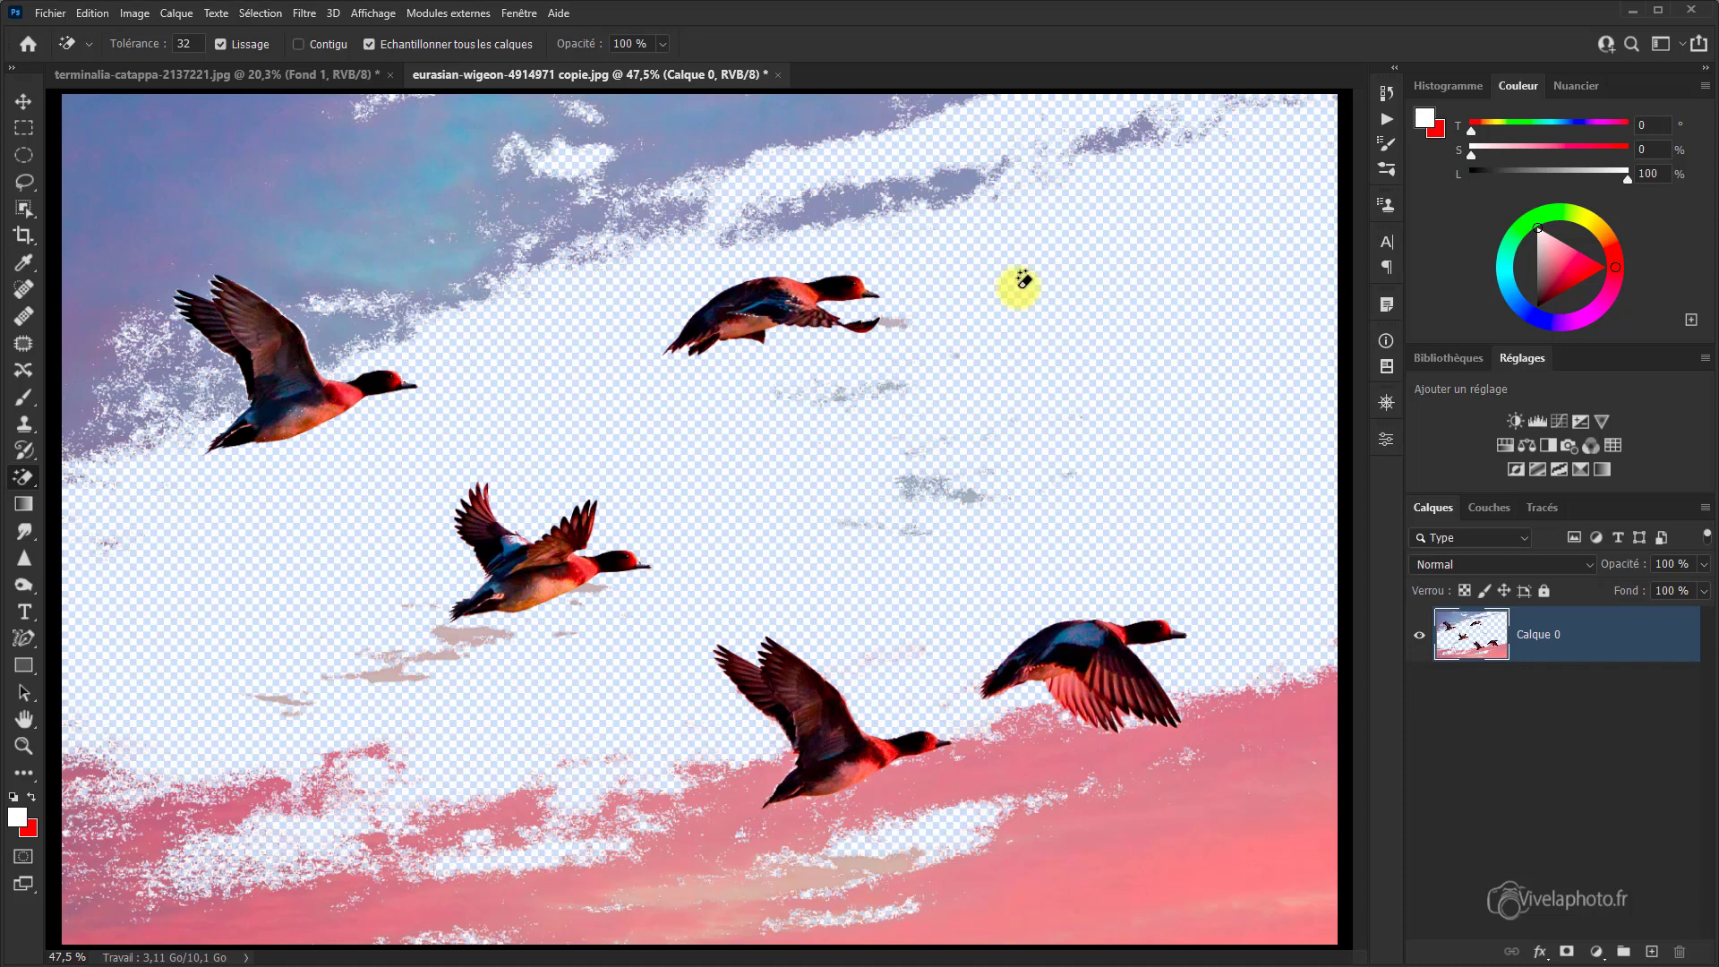
{"action": "left_click", "coordinate": [390, 164]}
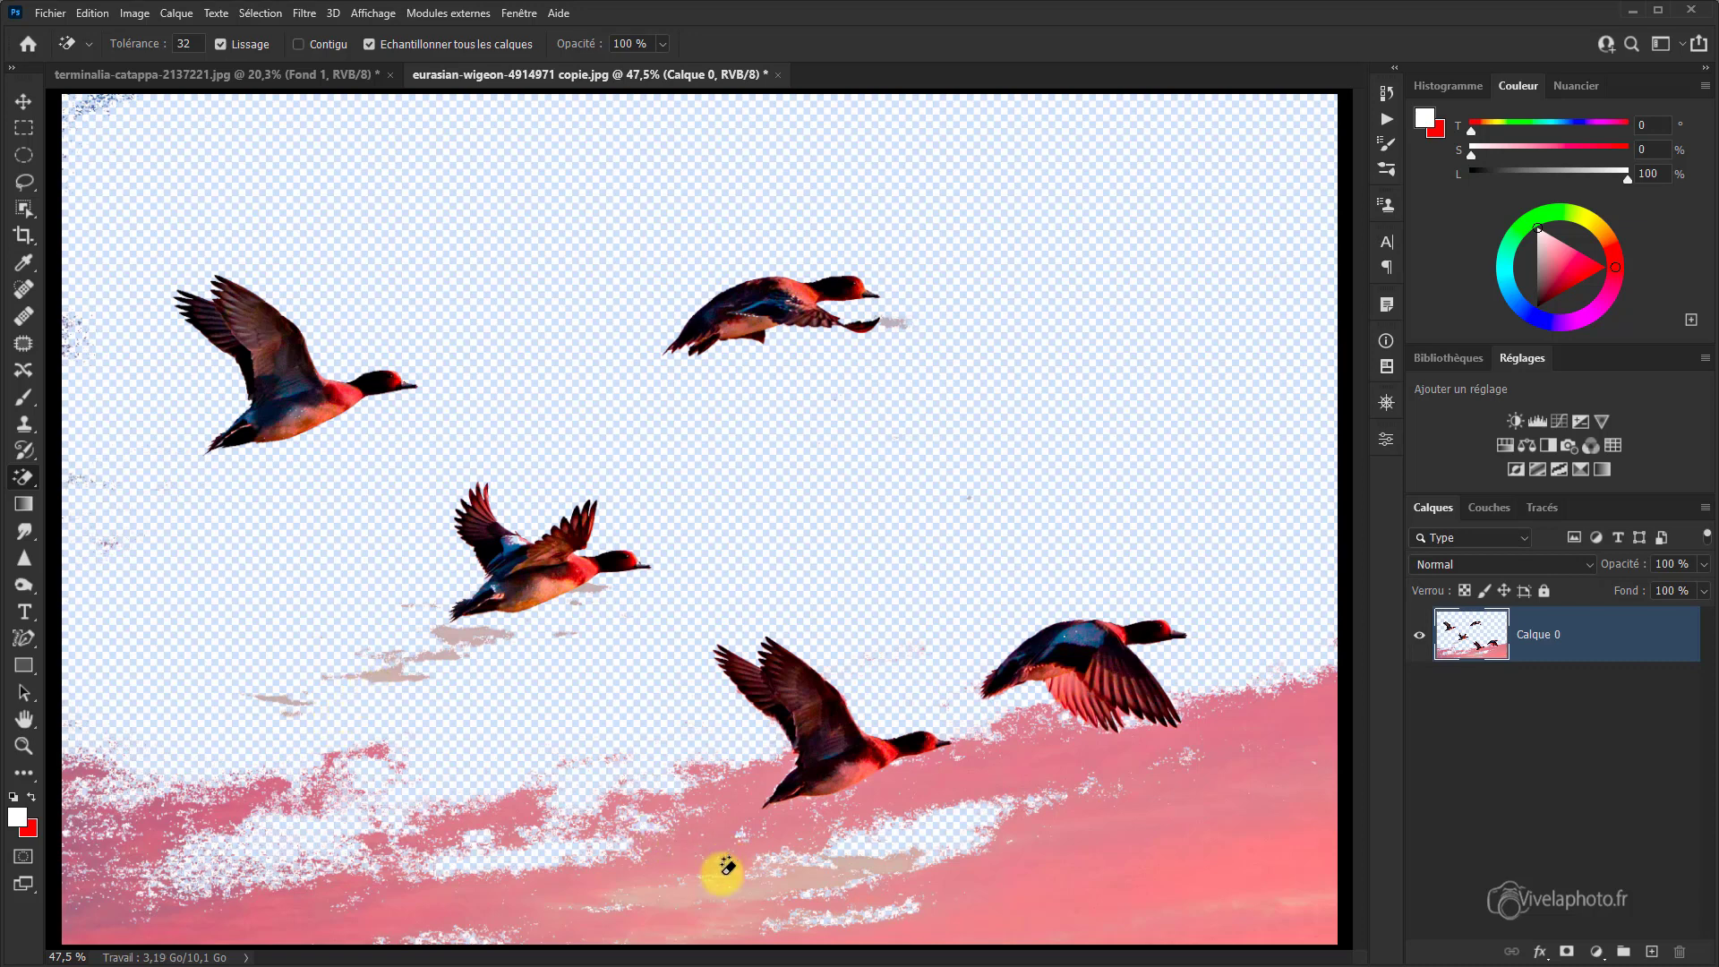
{"action": "left_click", "coordinate": [716, 904]}
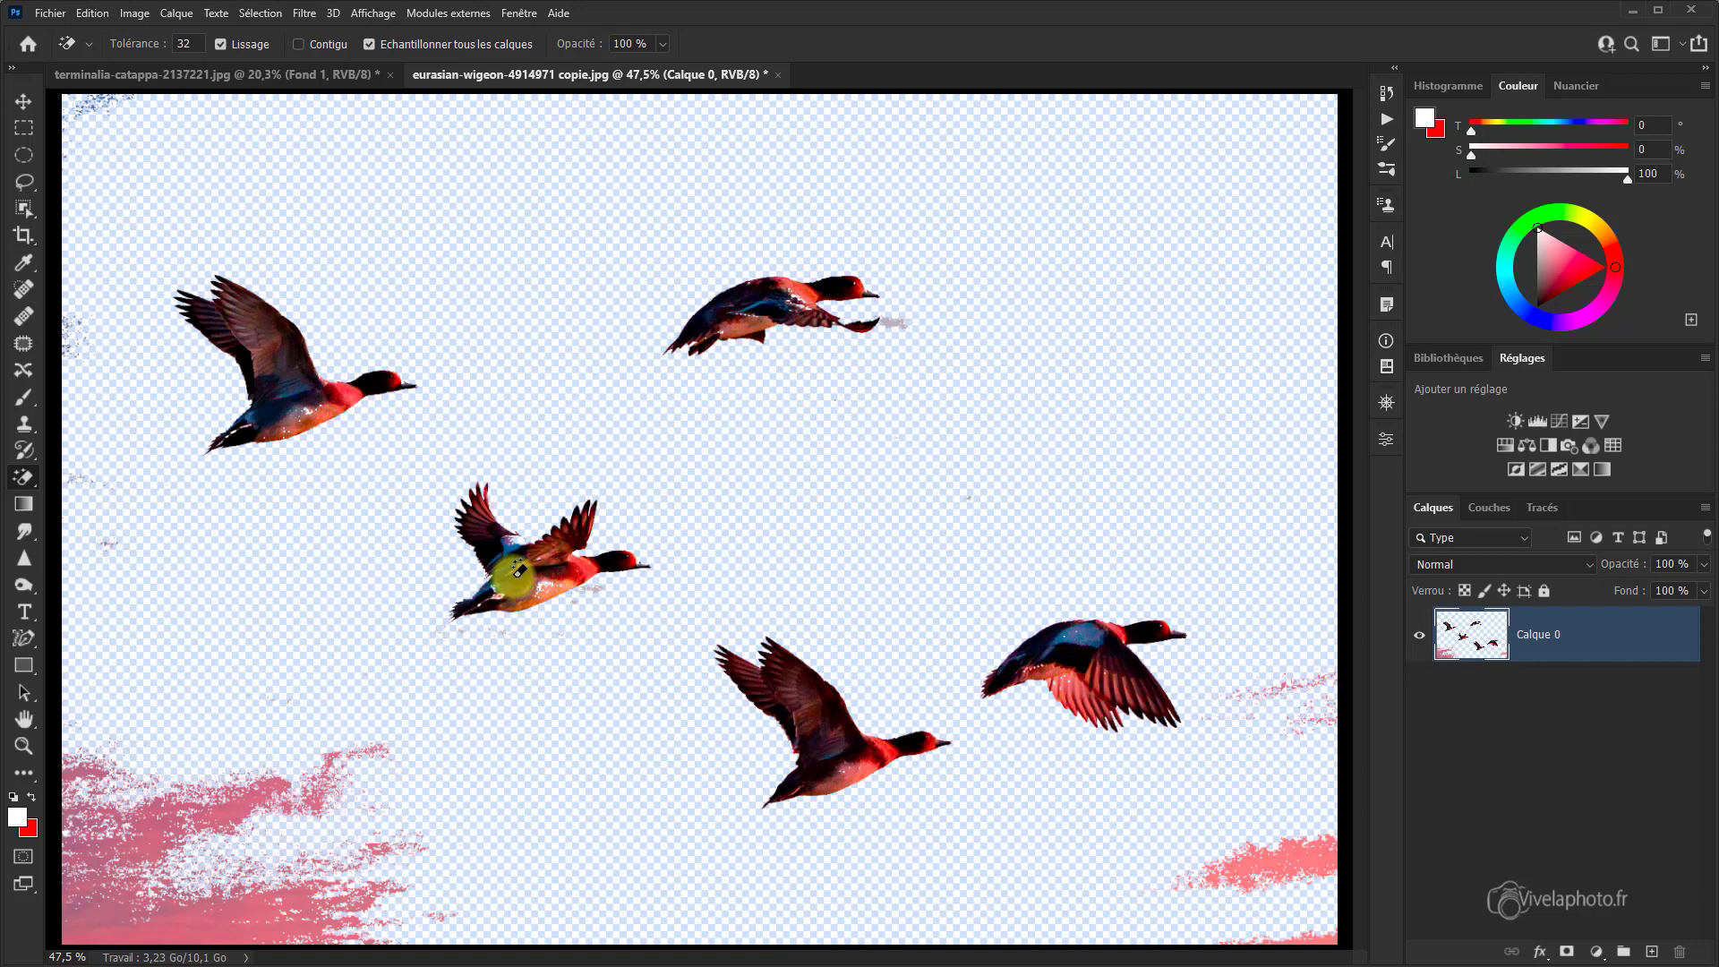
{"action": "left_click", "coordinate": [230, 926]}
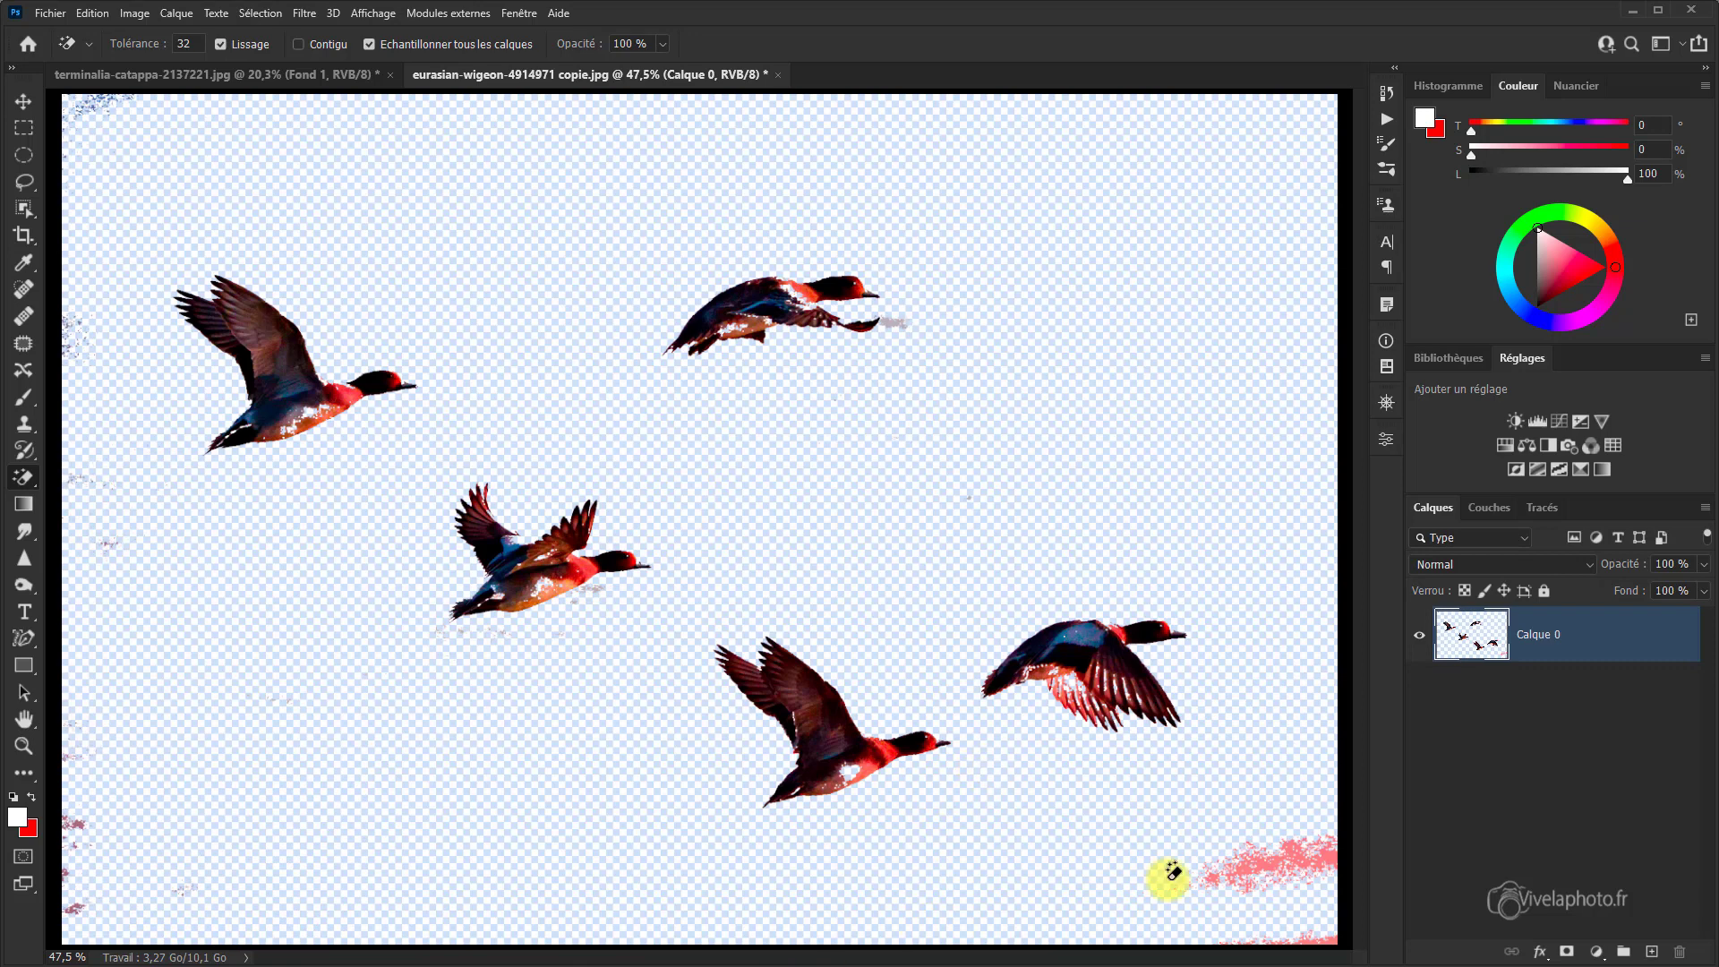
{"action": "left_click", "coordinate": [1267, 870]}
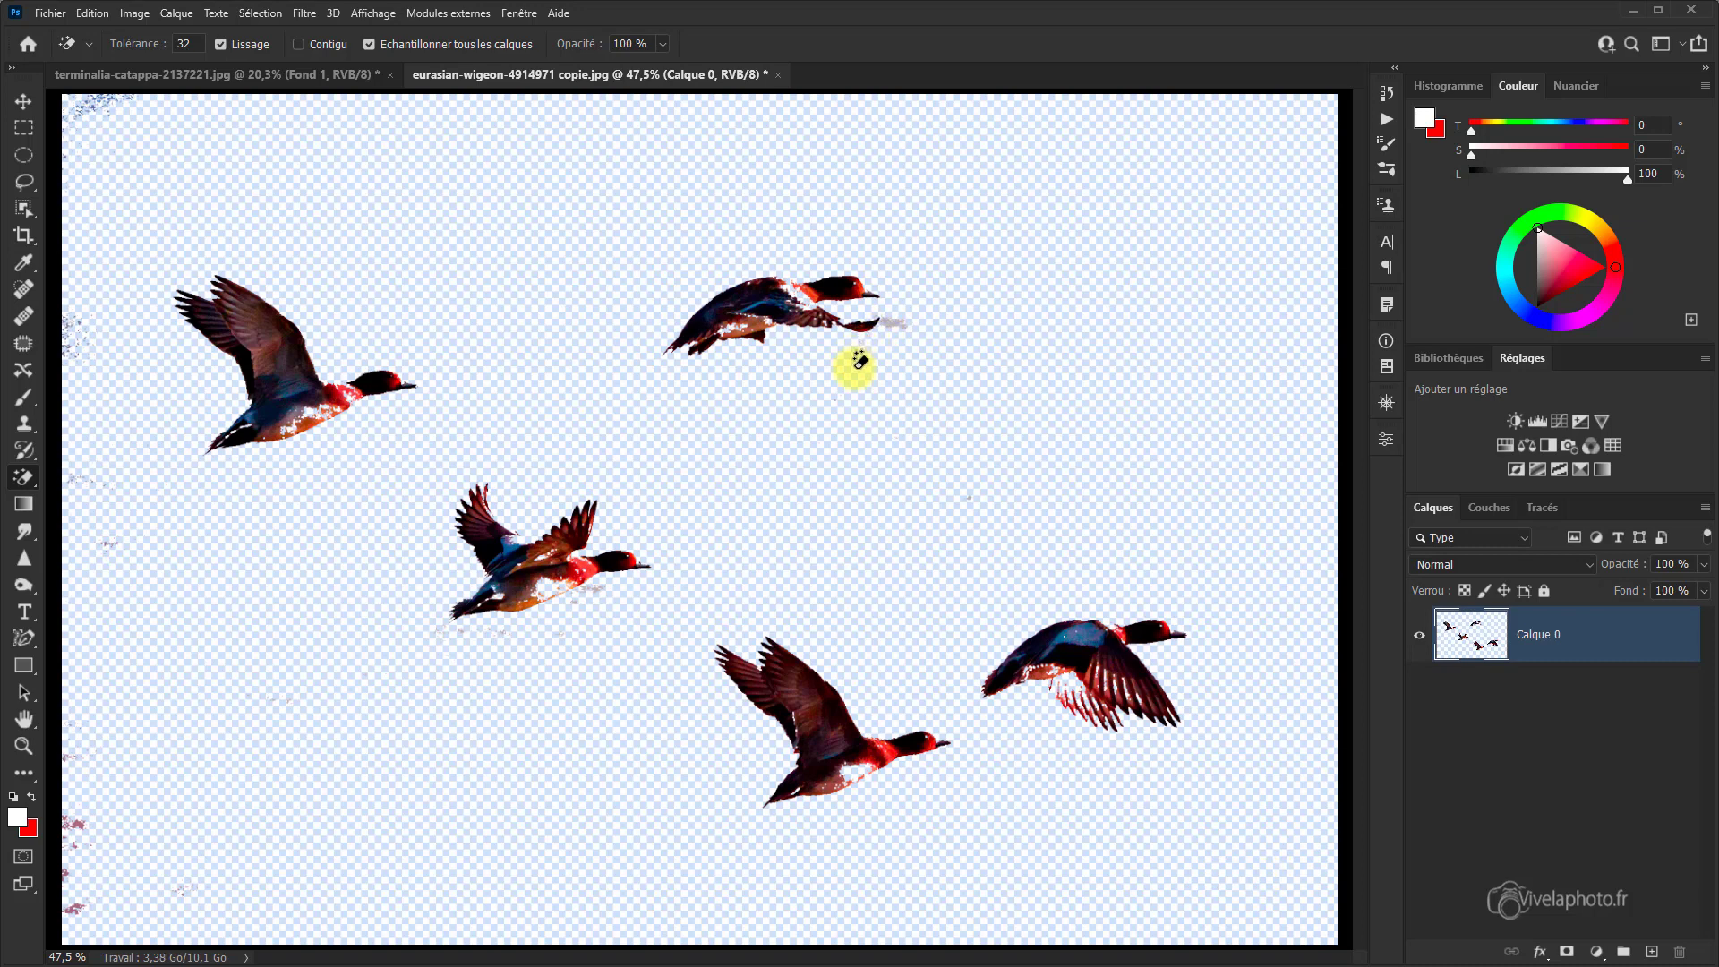
Step: Revert the duck photo to the eurasian-wigeon-4914971 copie.jpg history snapshot
{"action": "left_click", "coordinate": [1387, 96]}
{"action": "left_click", "coordinate": [1014, 119]}
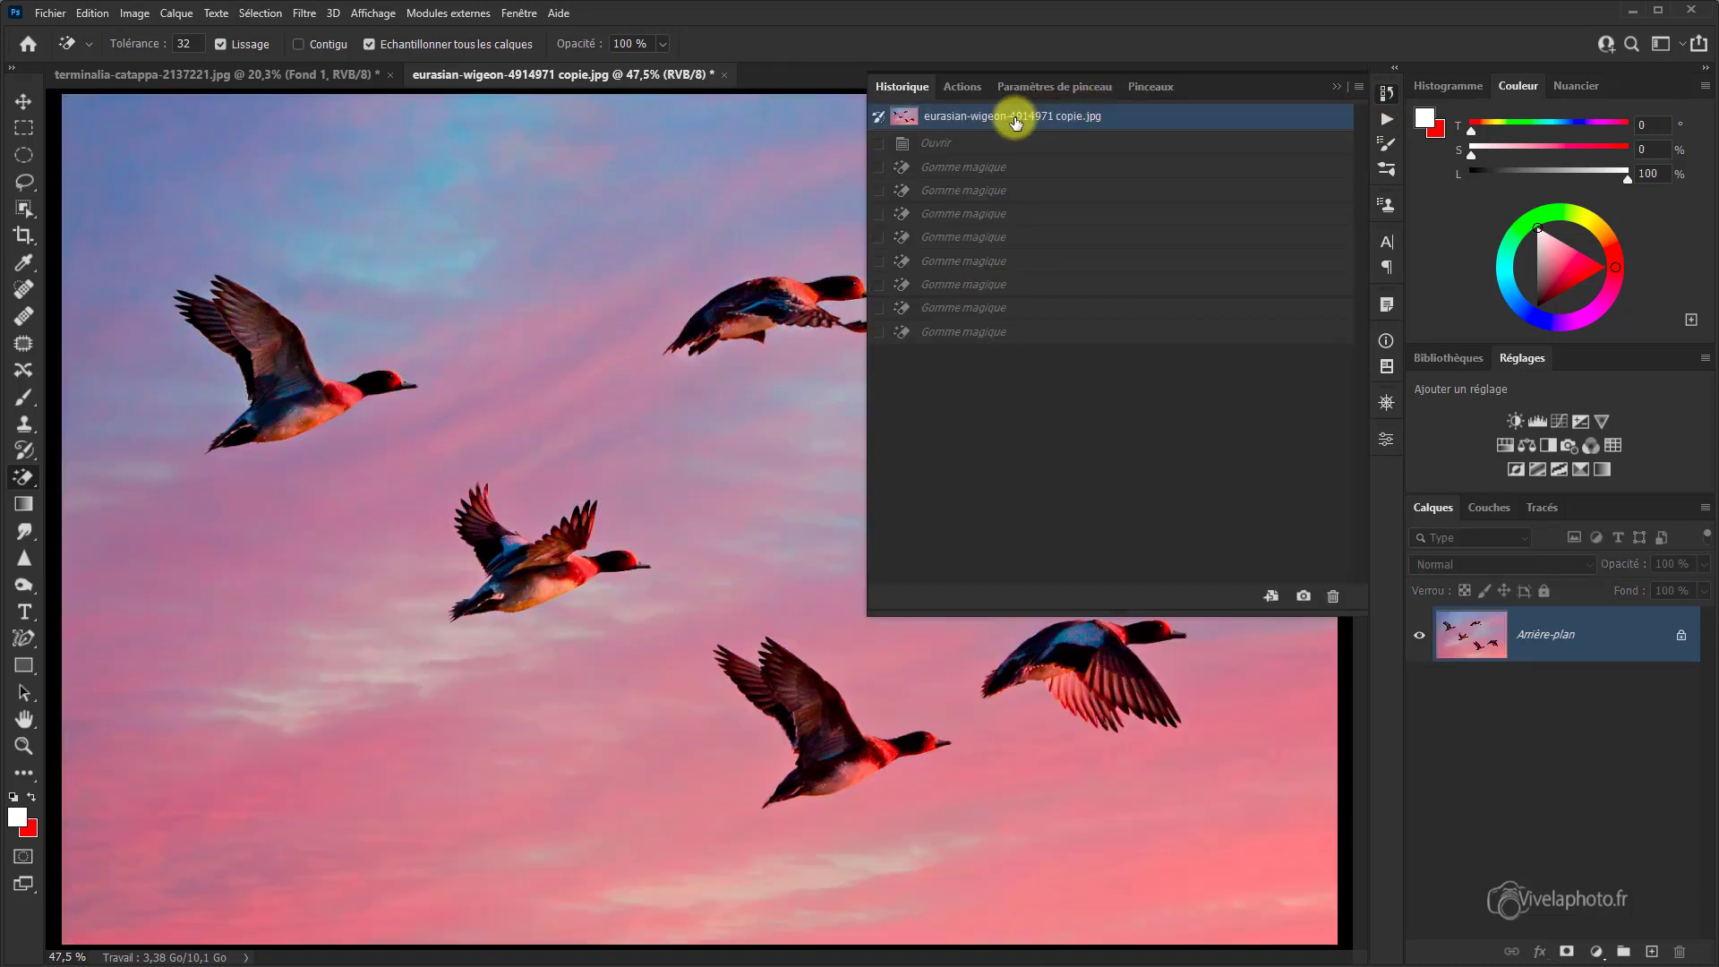
{"action": "left_click", "coordinate": [1331, 87]}
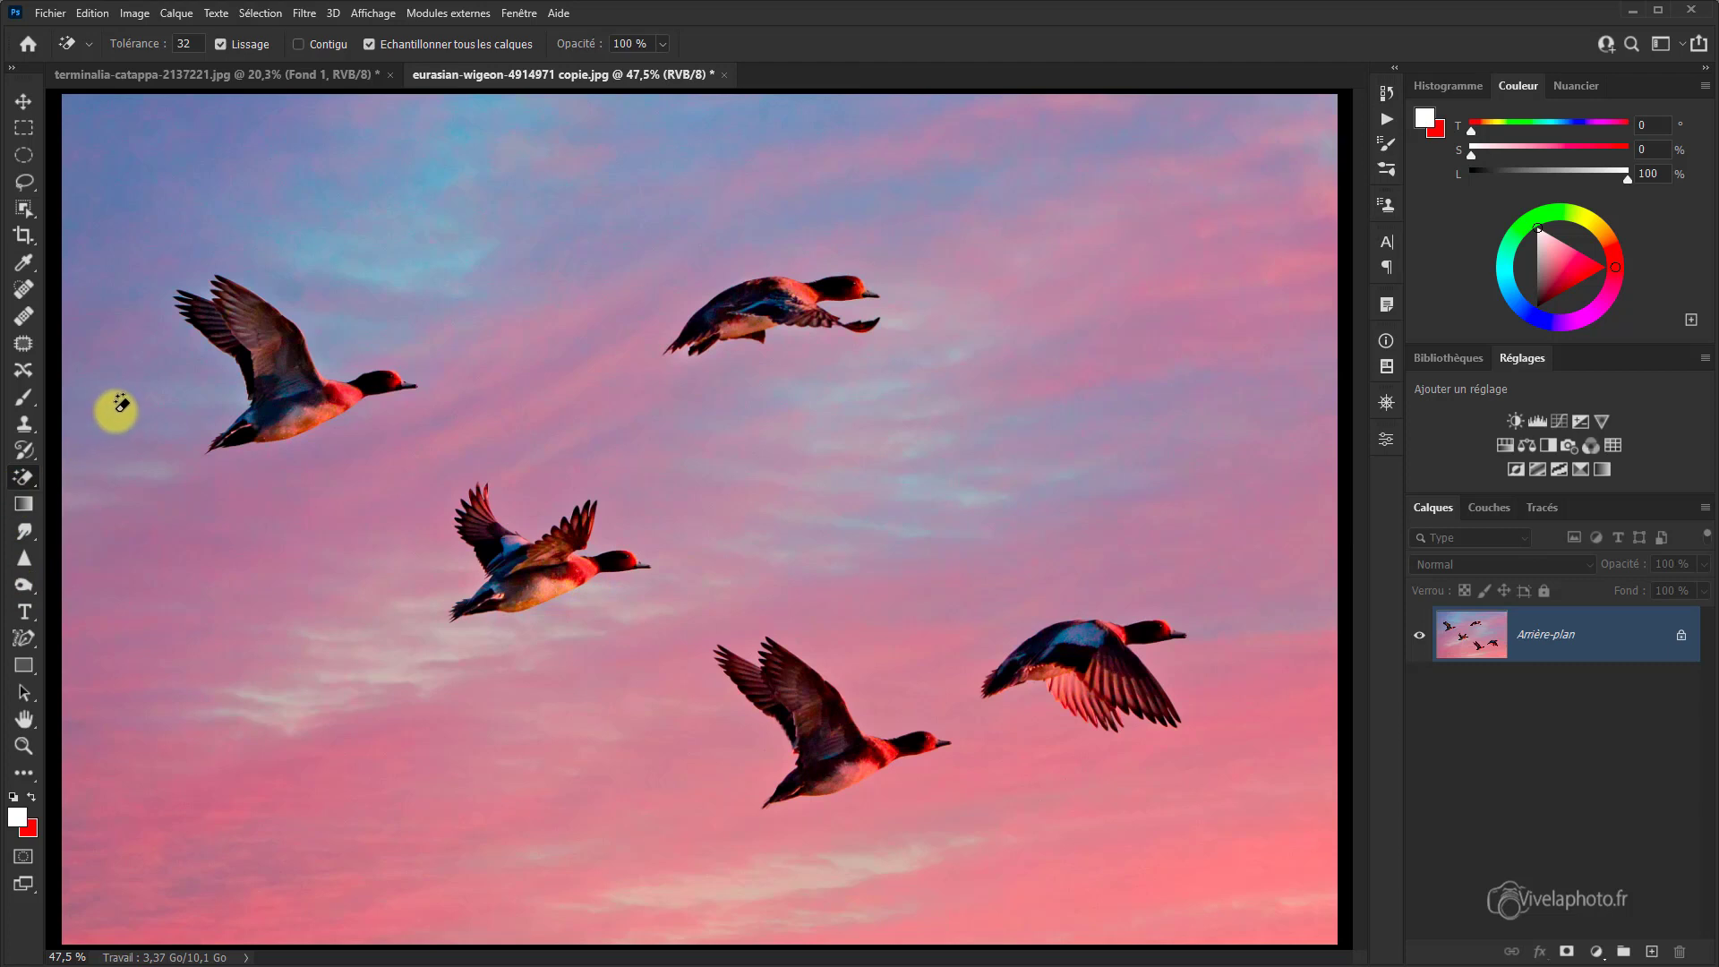
Step: Select all five ducks with the Quick Selection and Object Selection (Lasso mode) tools, and invert the selection to the sky
{"action": "mouse_move", "coordinate": [31, 208]}
{"action": "left_mouse_down"}
{"action": "mouse_move", "coordinate": [111, 231]}
{"action": "mouse_move", "coordinate": [157, 213]}
{"action": "mouse_move", "coordinate": [154, 227]}
{"action": "left_mouse_up"}
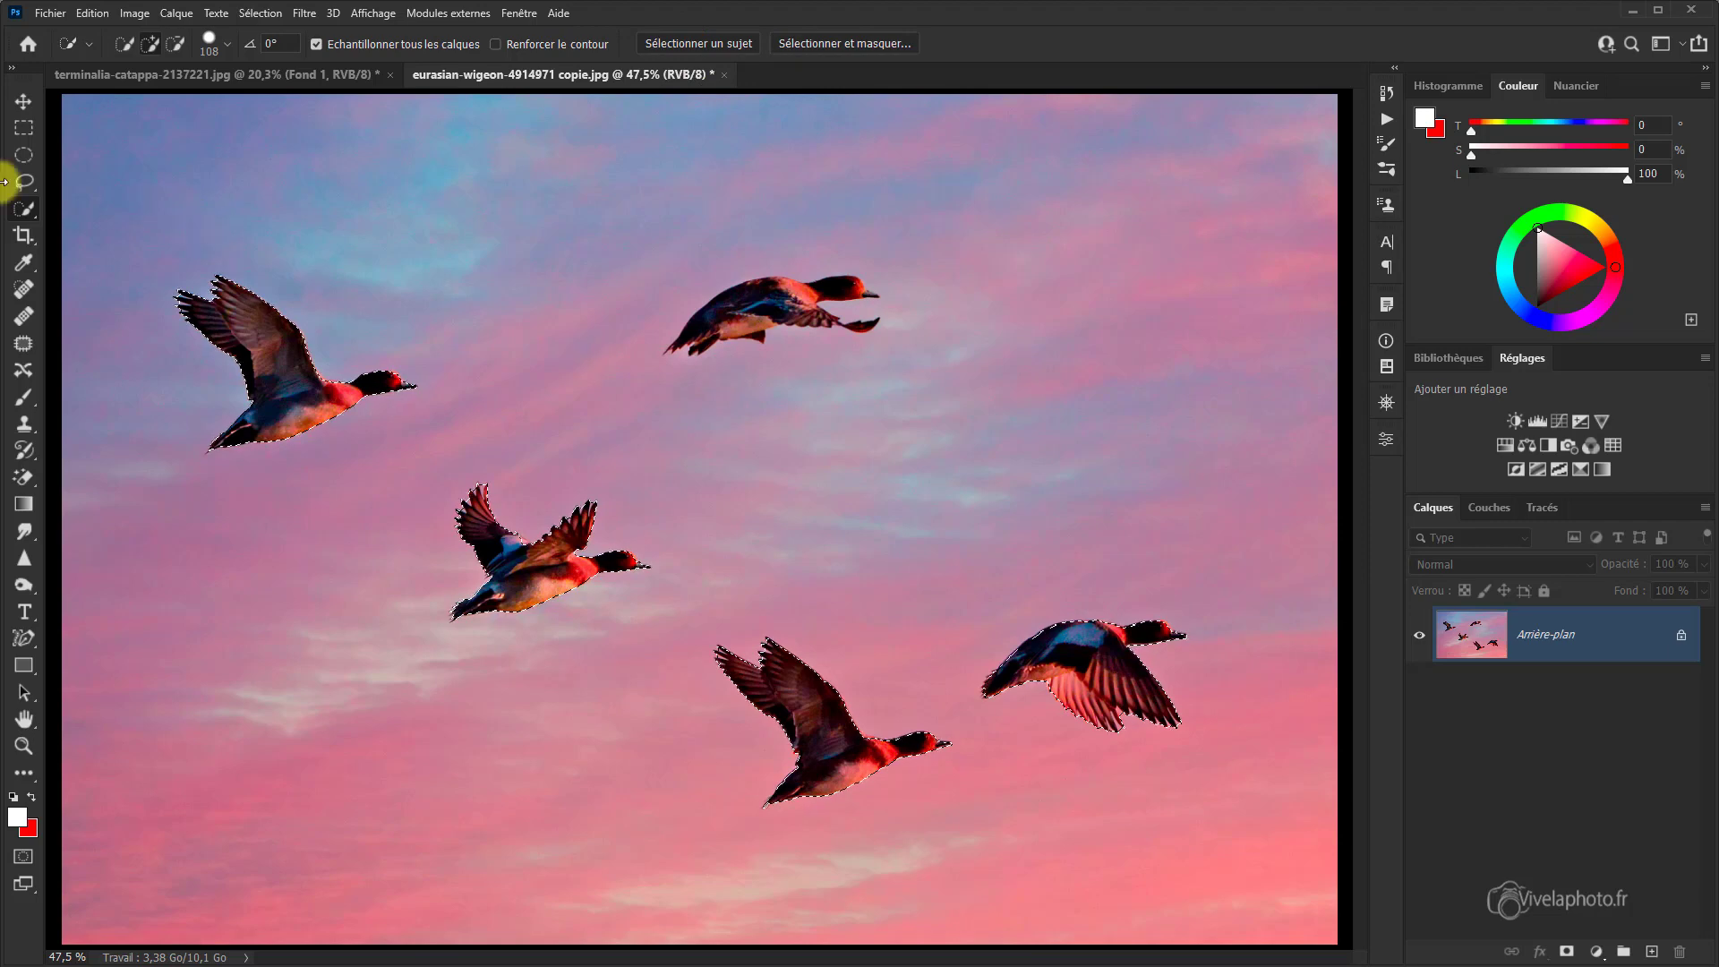
{"action": "right_click", "coordinate": [24, 211]}
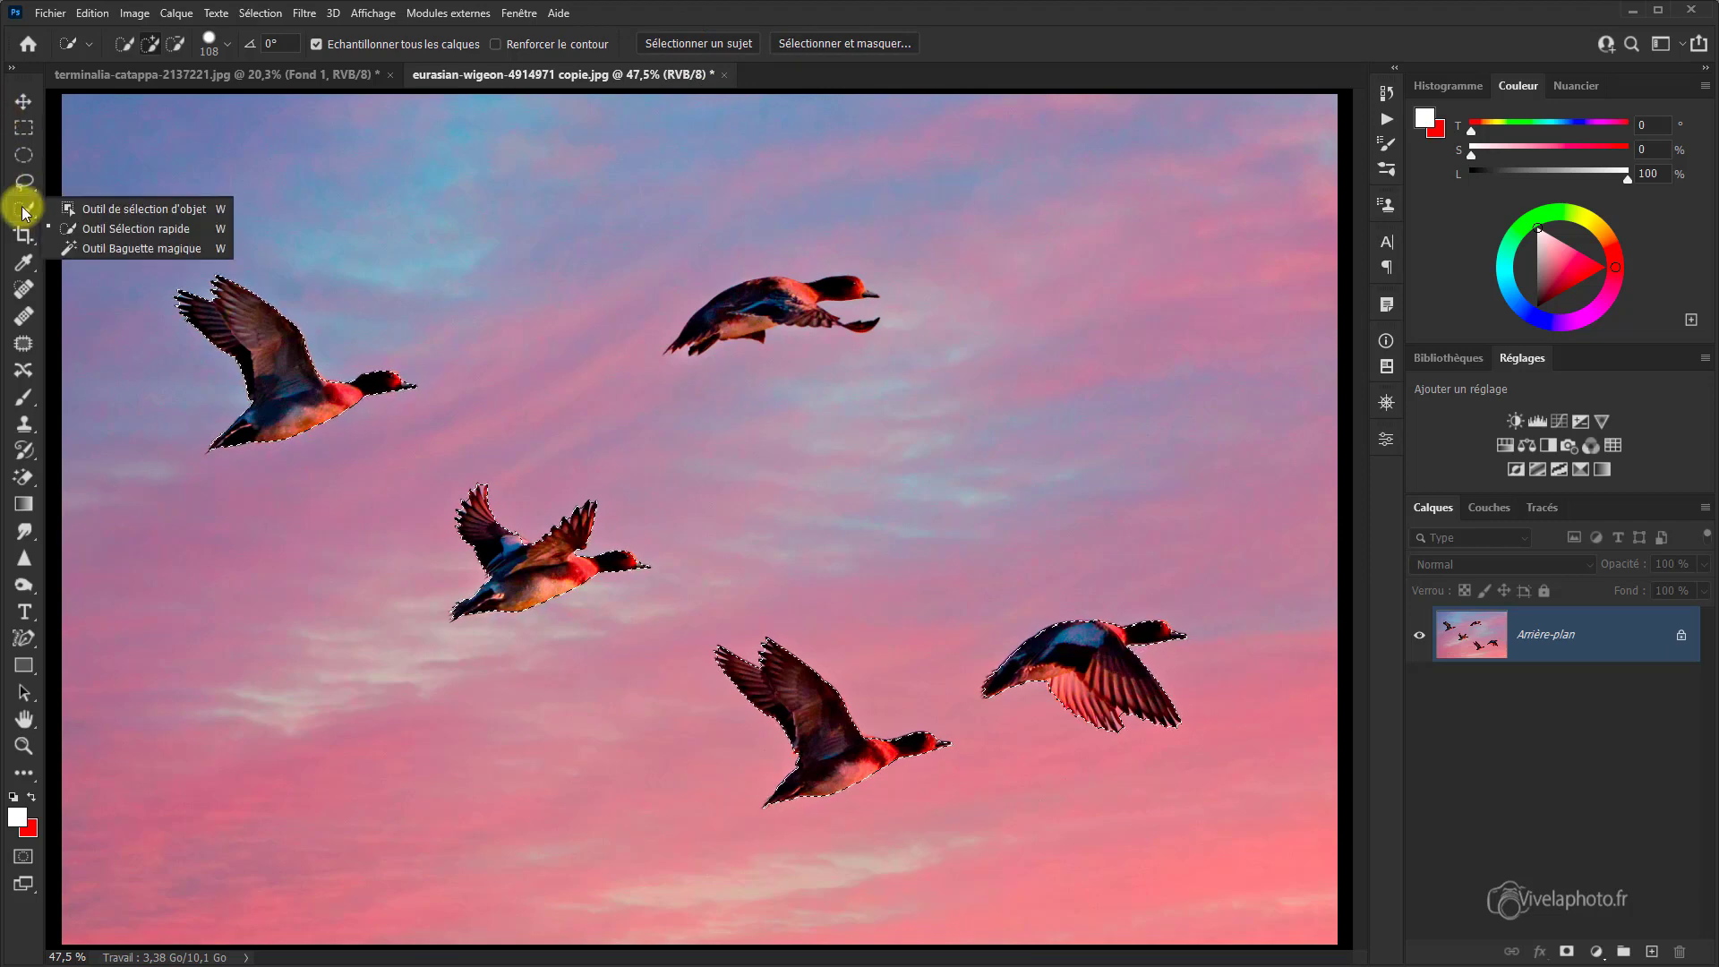
{"action": "left_click", "coordinate": [126, 209]}
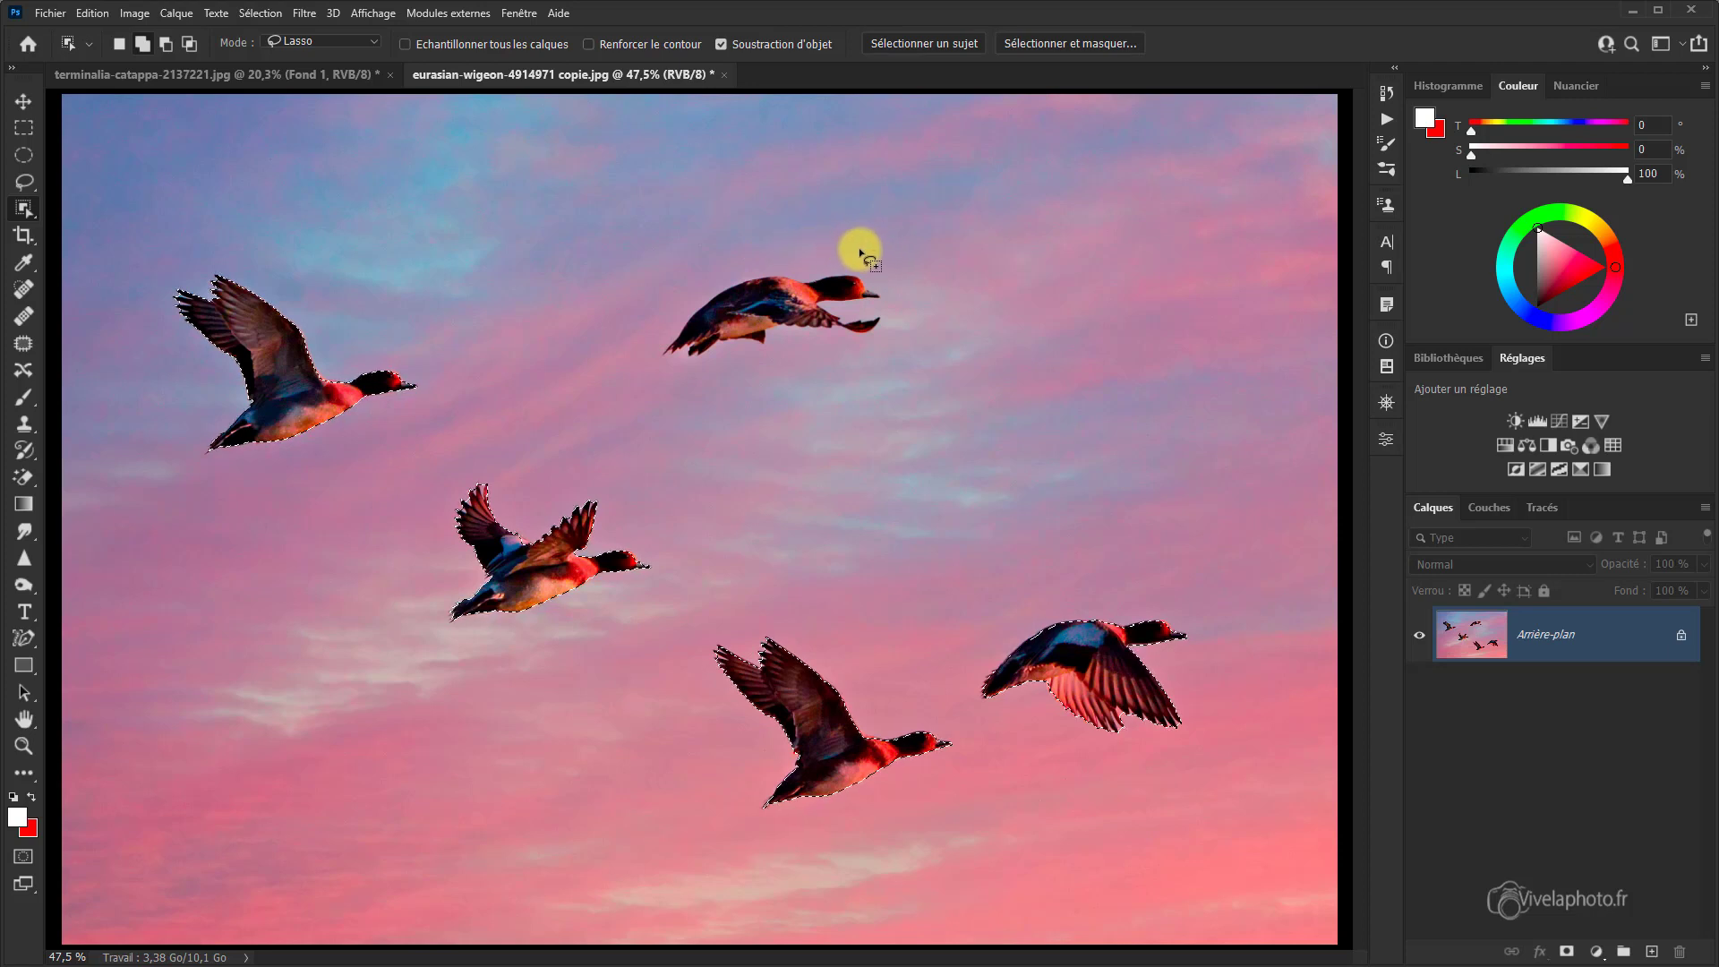
{"action": "mouse_move", "coordinate": [877, 249]}
{"action": "left_mouse_down"}
{"action": "mouse_move", "coordinate": [705, 266]}
{"action": "mouse_move", "coordinate": [625, 364]}
{"action": "mouse_move", "coordinate": [639, 384]}
{"action": "mouse_move", "coordinate": [680, 384]}
{"action": "mouse_move", "coordinate": [874, 351]}
{"action": "mouse_move", "coordinate": [903, 334]}
{"action": "mouse_move", "coordinate": [877, 253]}
{"action": "left_mouse_up"}
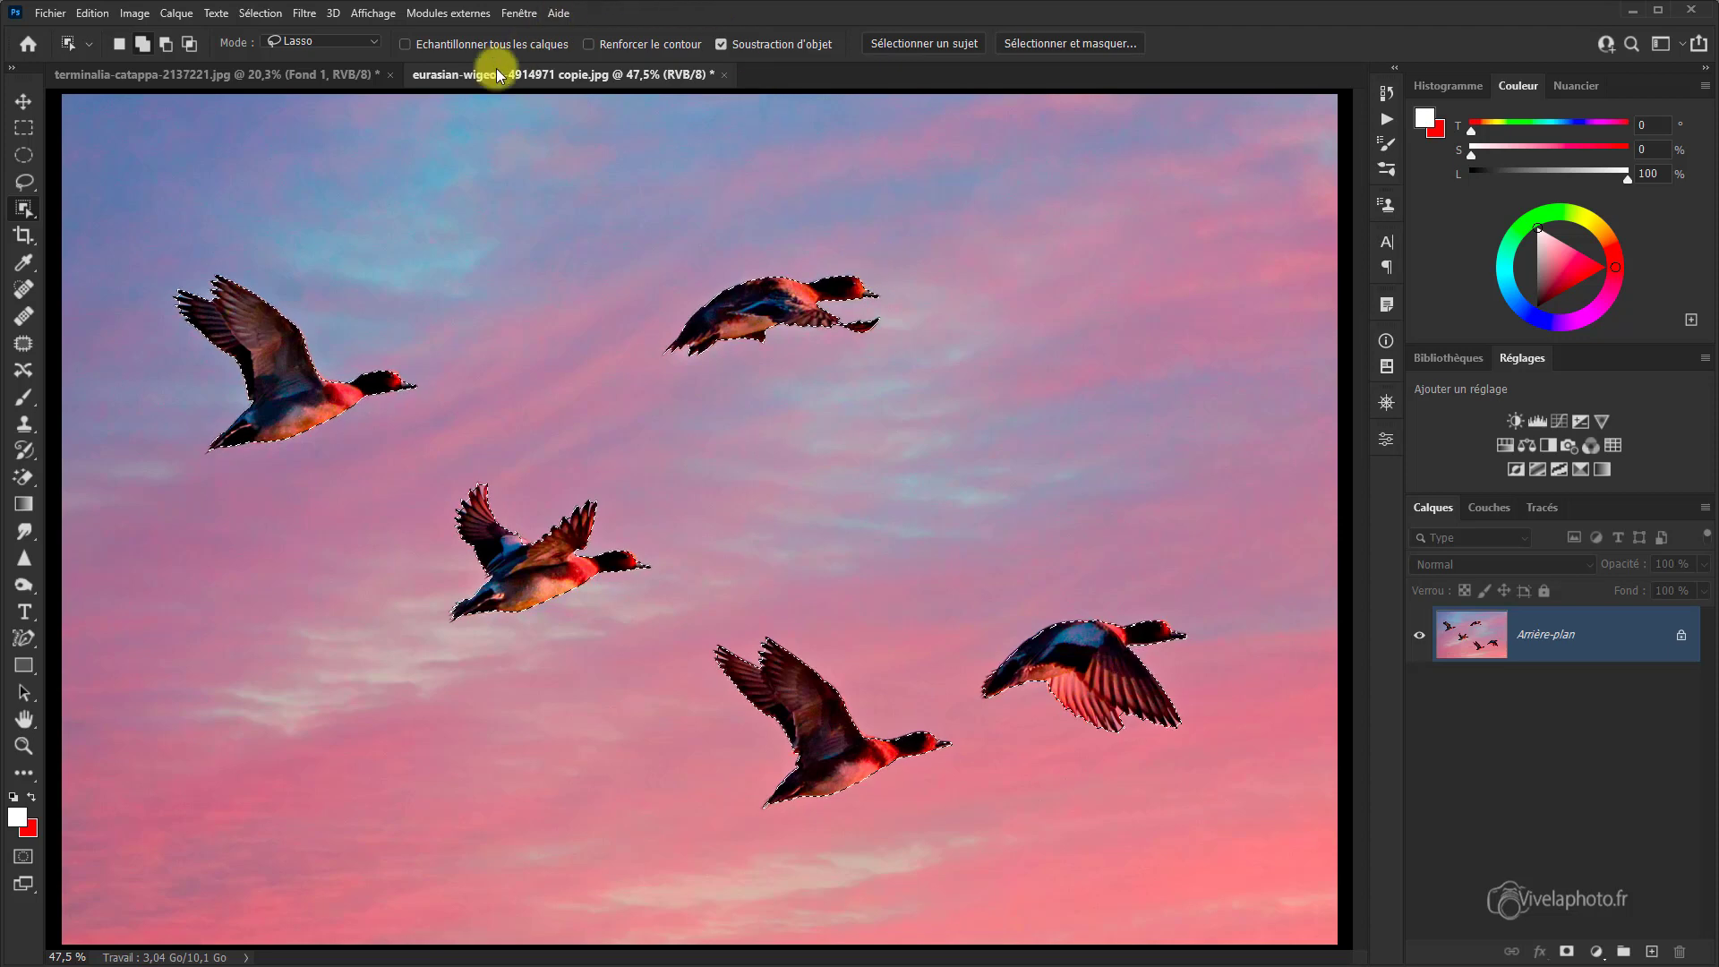
{"action": "left_click", "coordinate": [260, 15]}
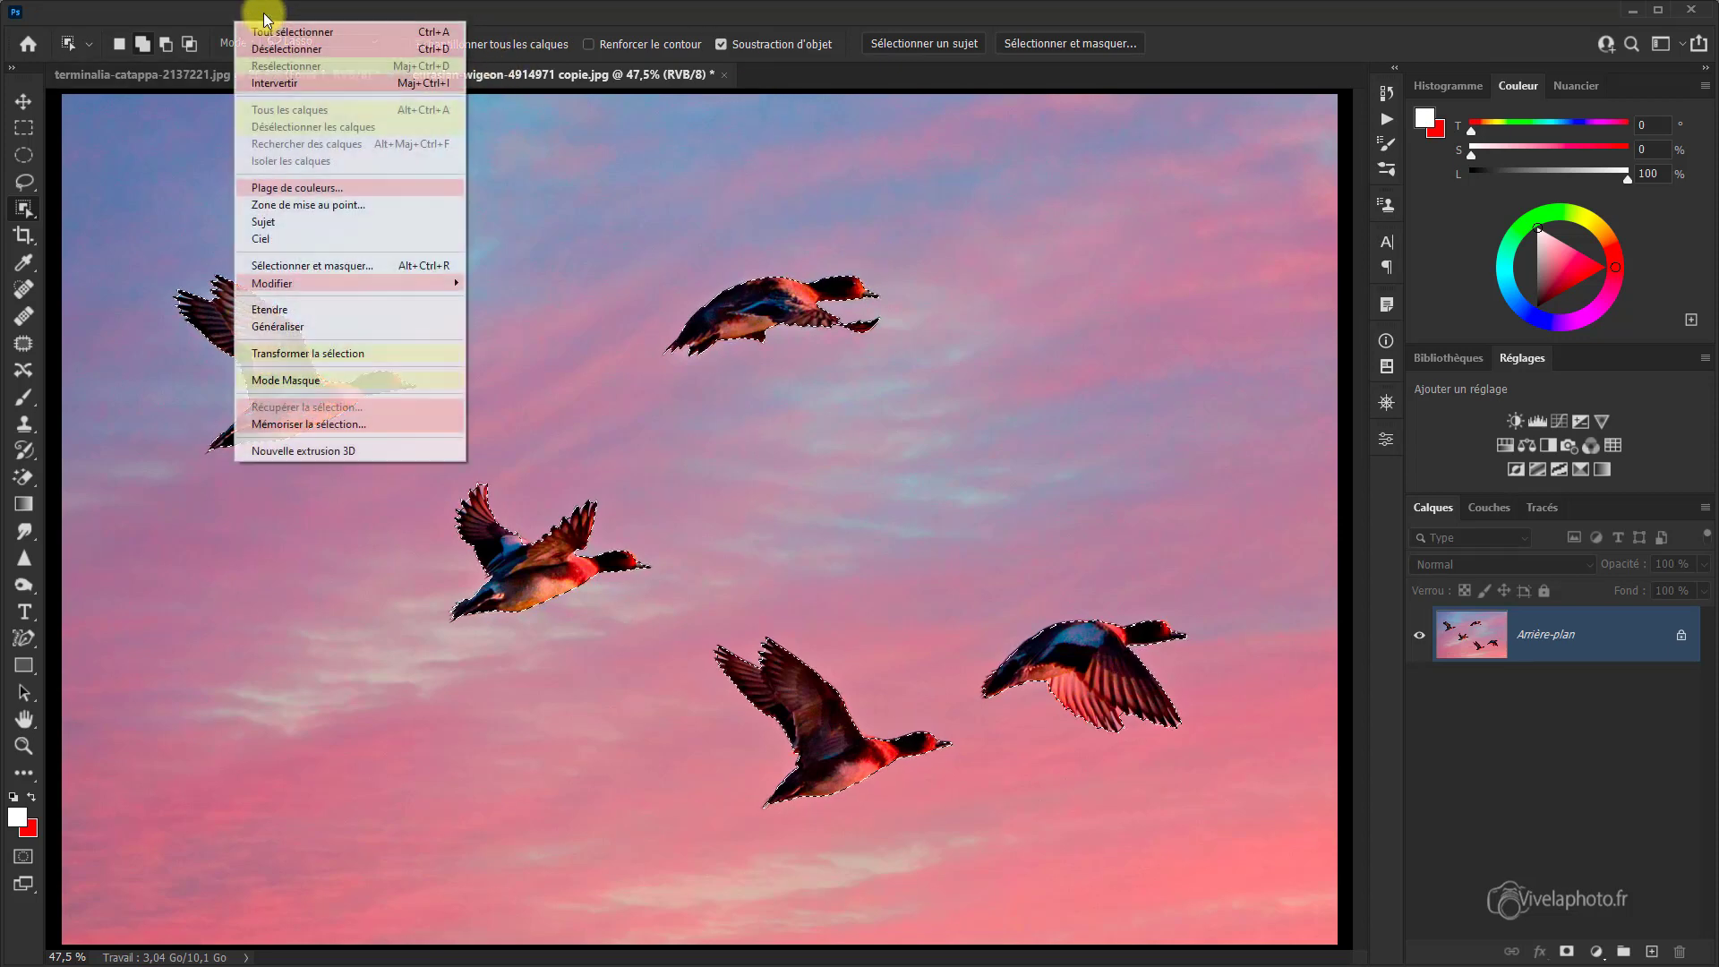
{"action": "left_click", "coordinate": [283, 83]}
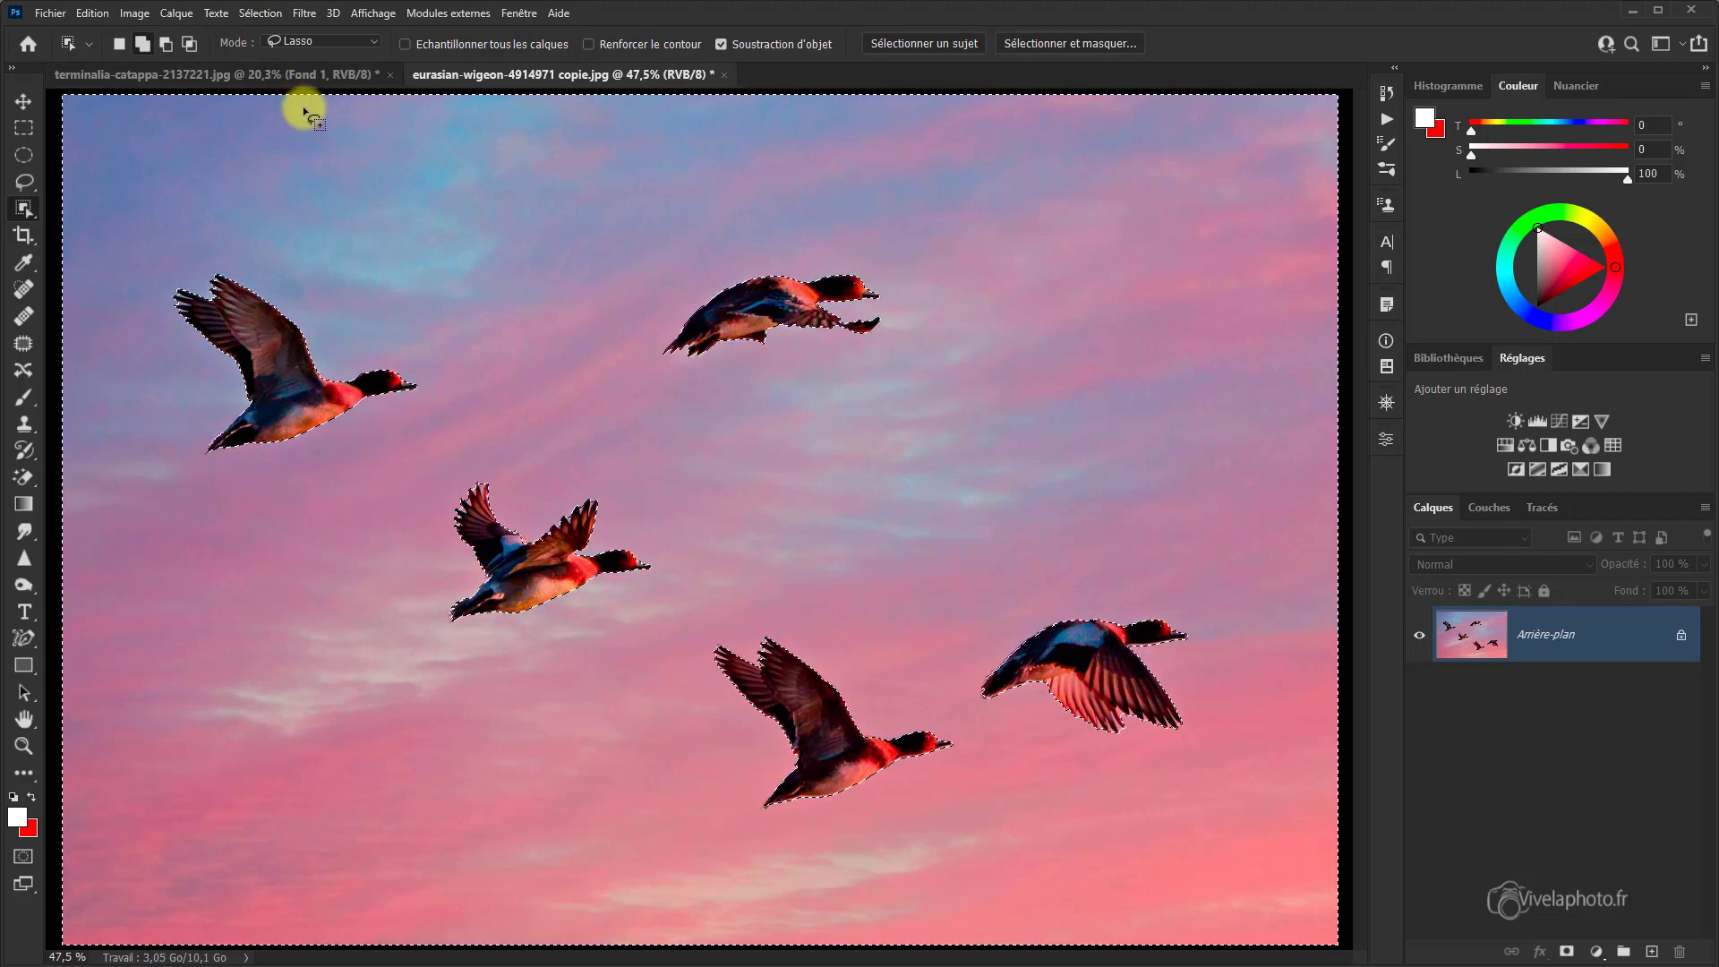
Step: Erase the entire blue and pink sky inside the selection with the Magic Eraser, including small leftover patches, and deselect
{"action": "left_click", "coordinate": [23, 478]}
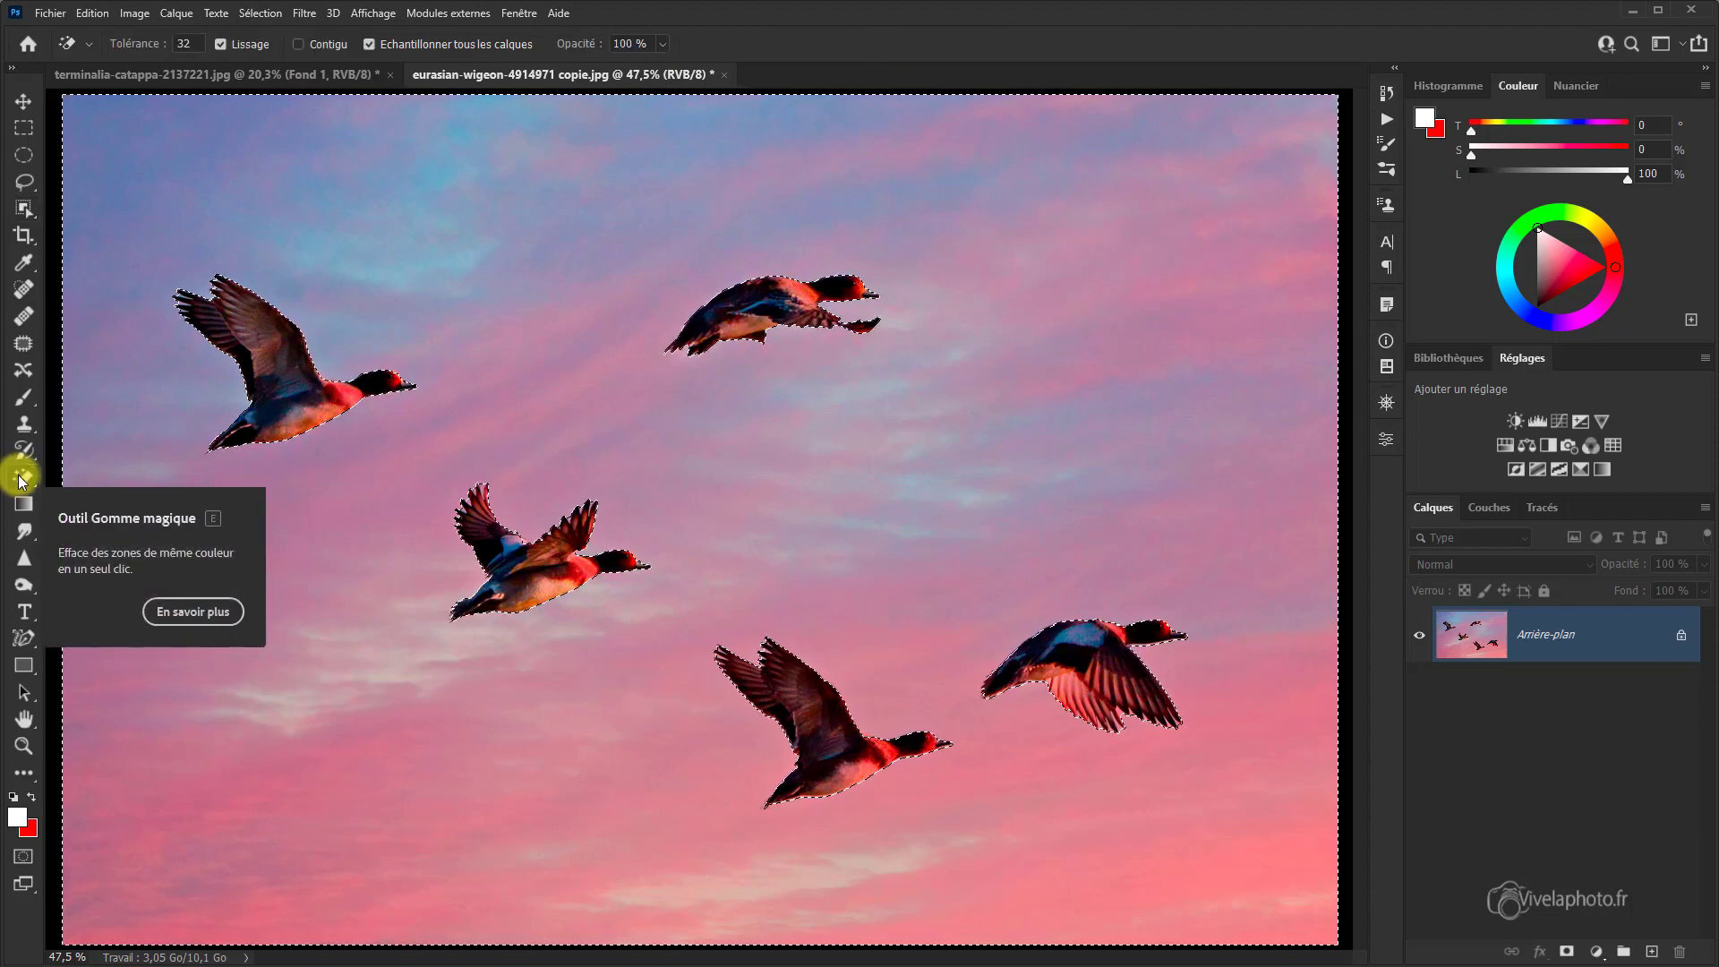
{"action": "left_click", "coordinate": [1130, 292]}
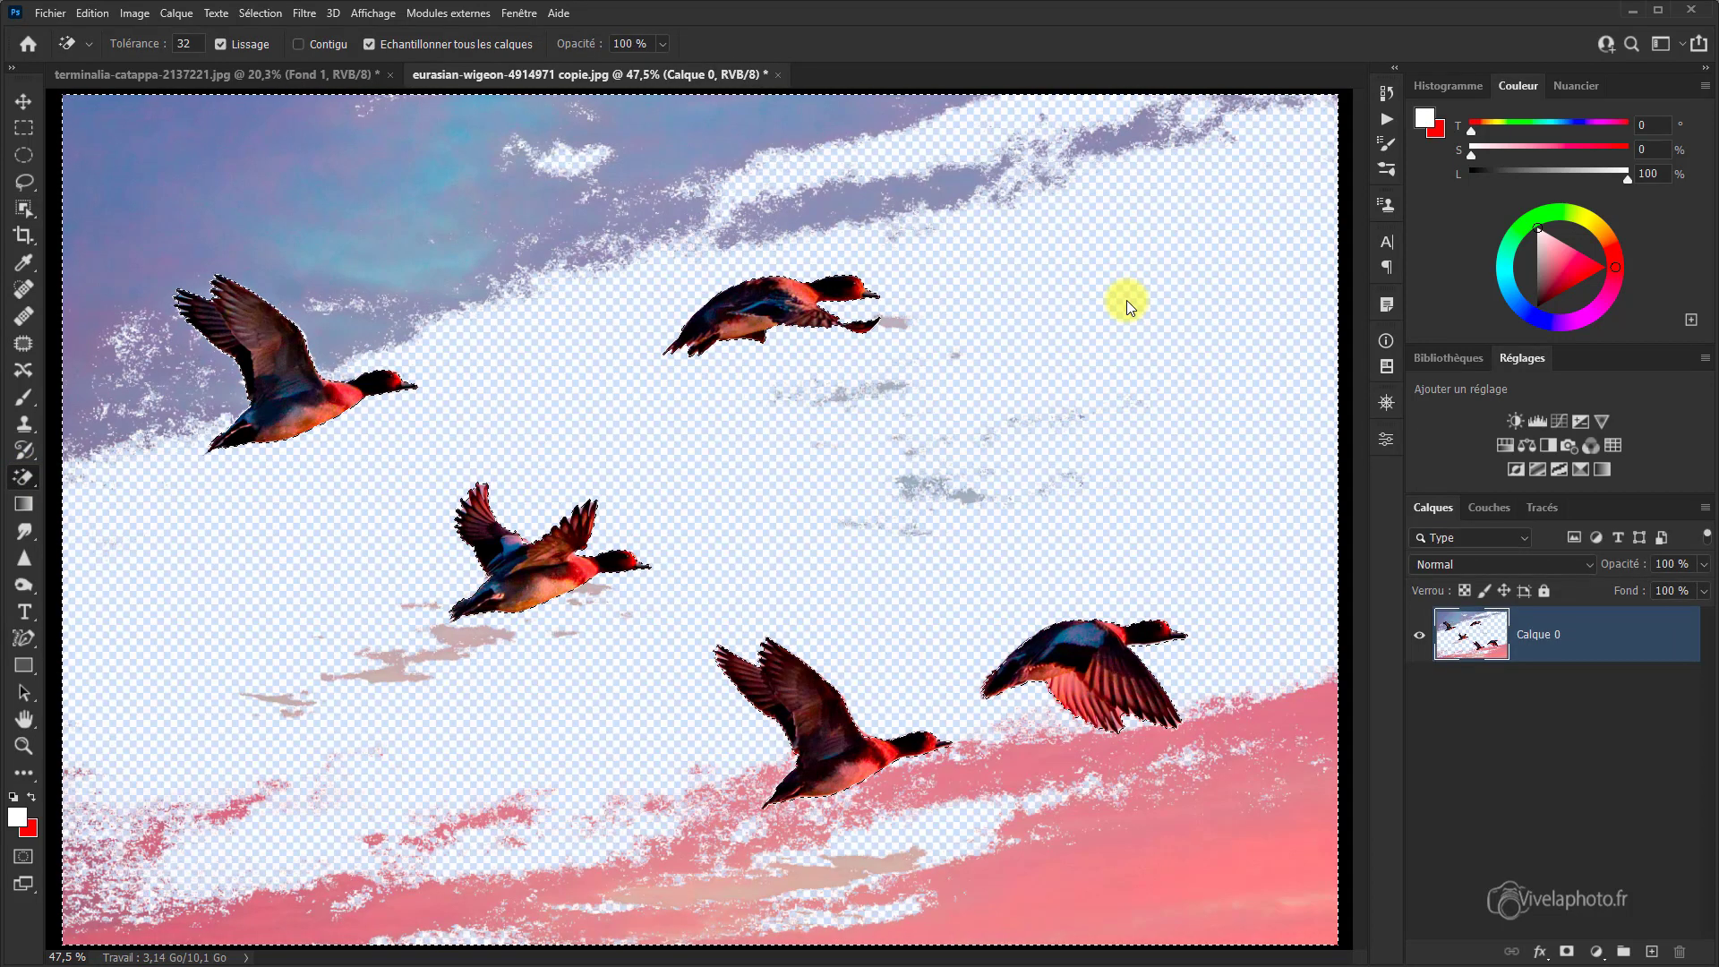
{"action": "left_click", "coordinate": [432, 219]}
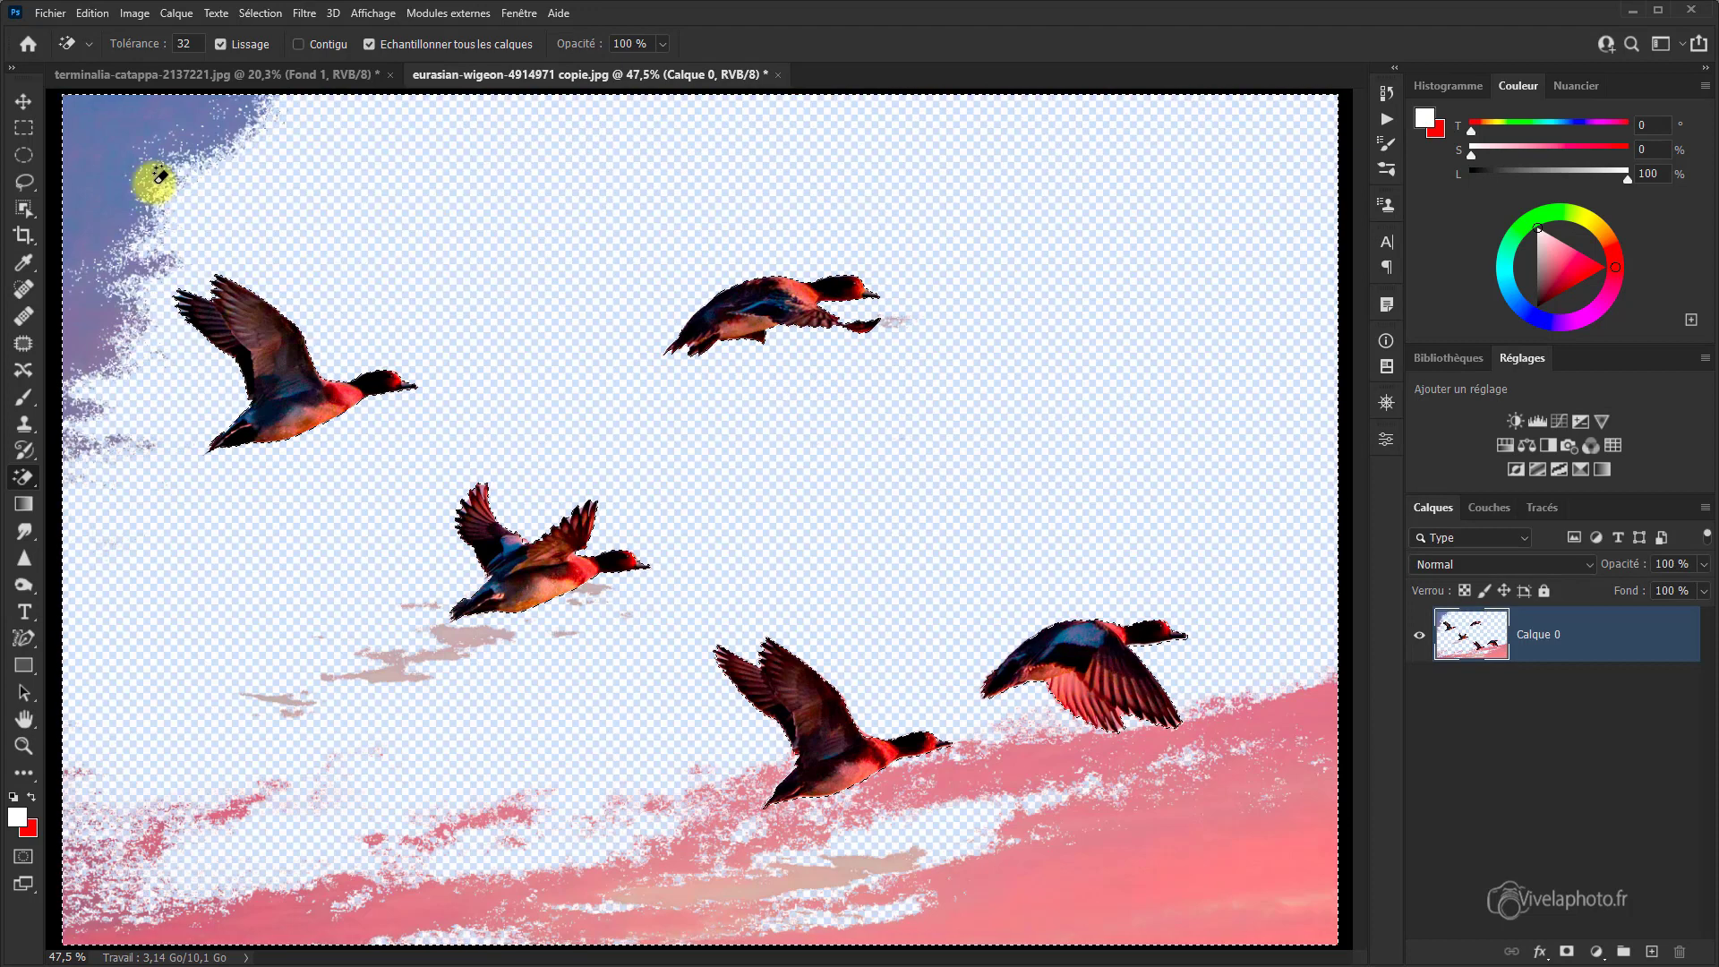
{"action": "left_click", "coordinate": [111, 175]}
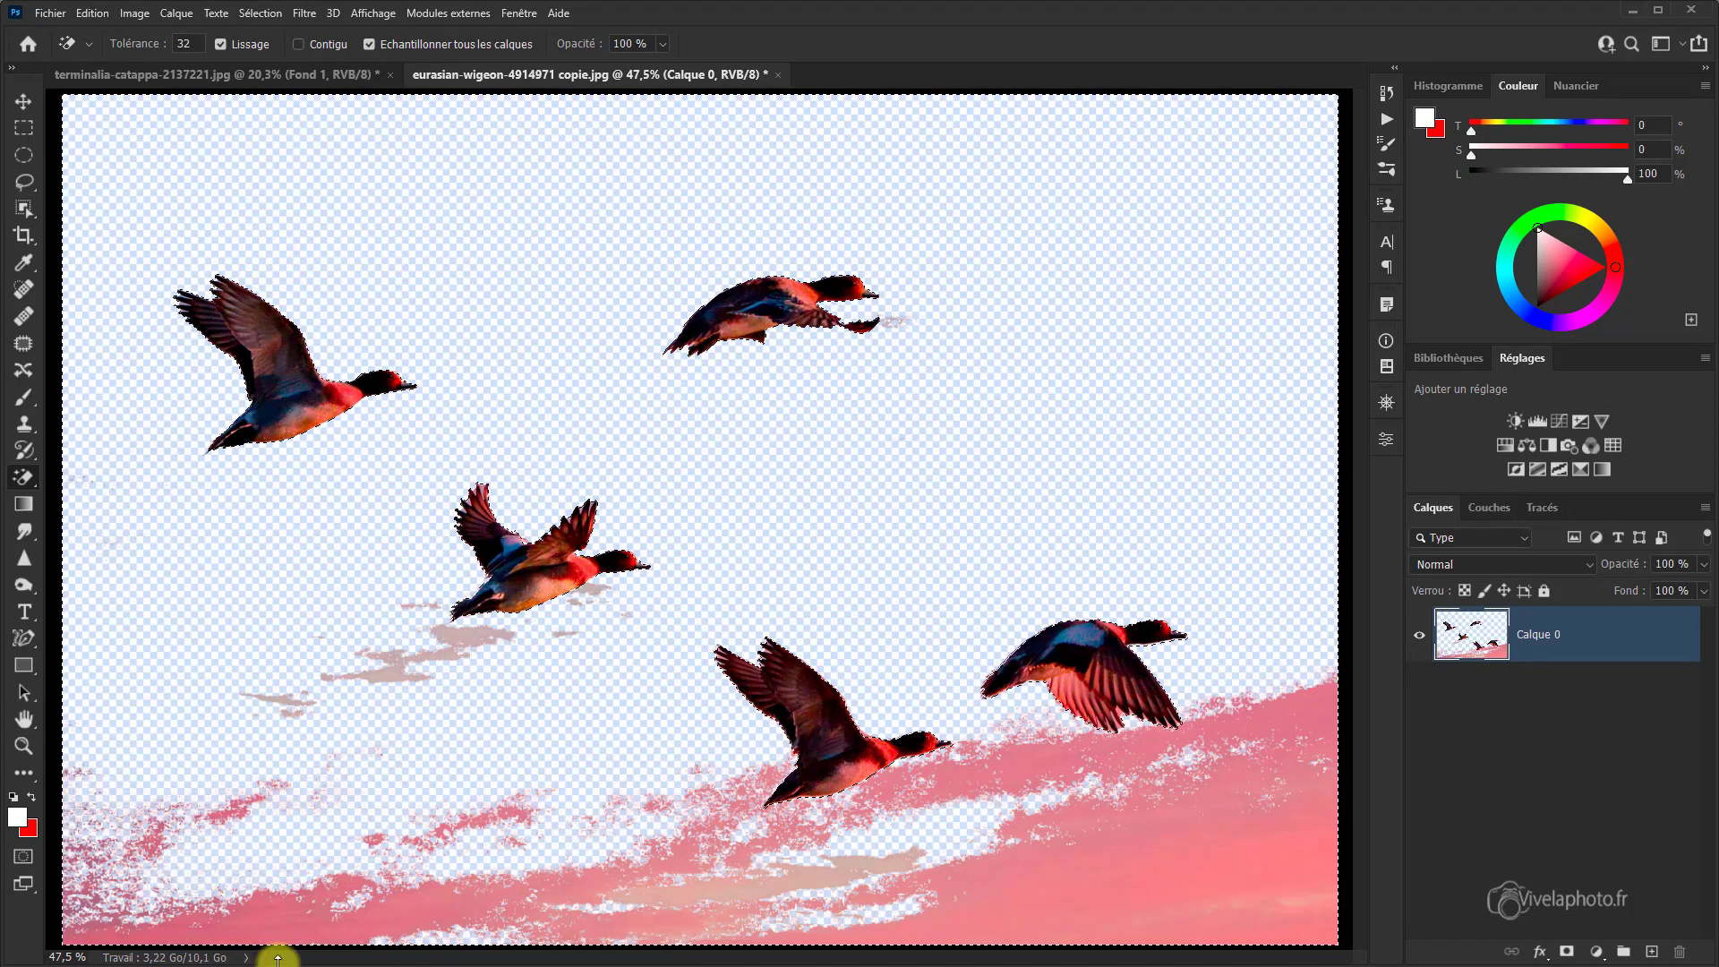
{"action": "left_click", "coordinate": [299, 927]}
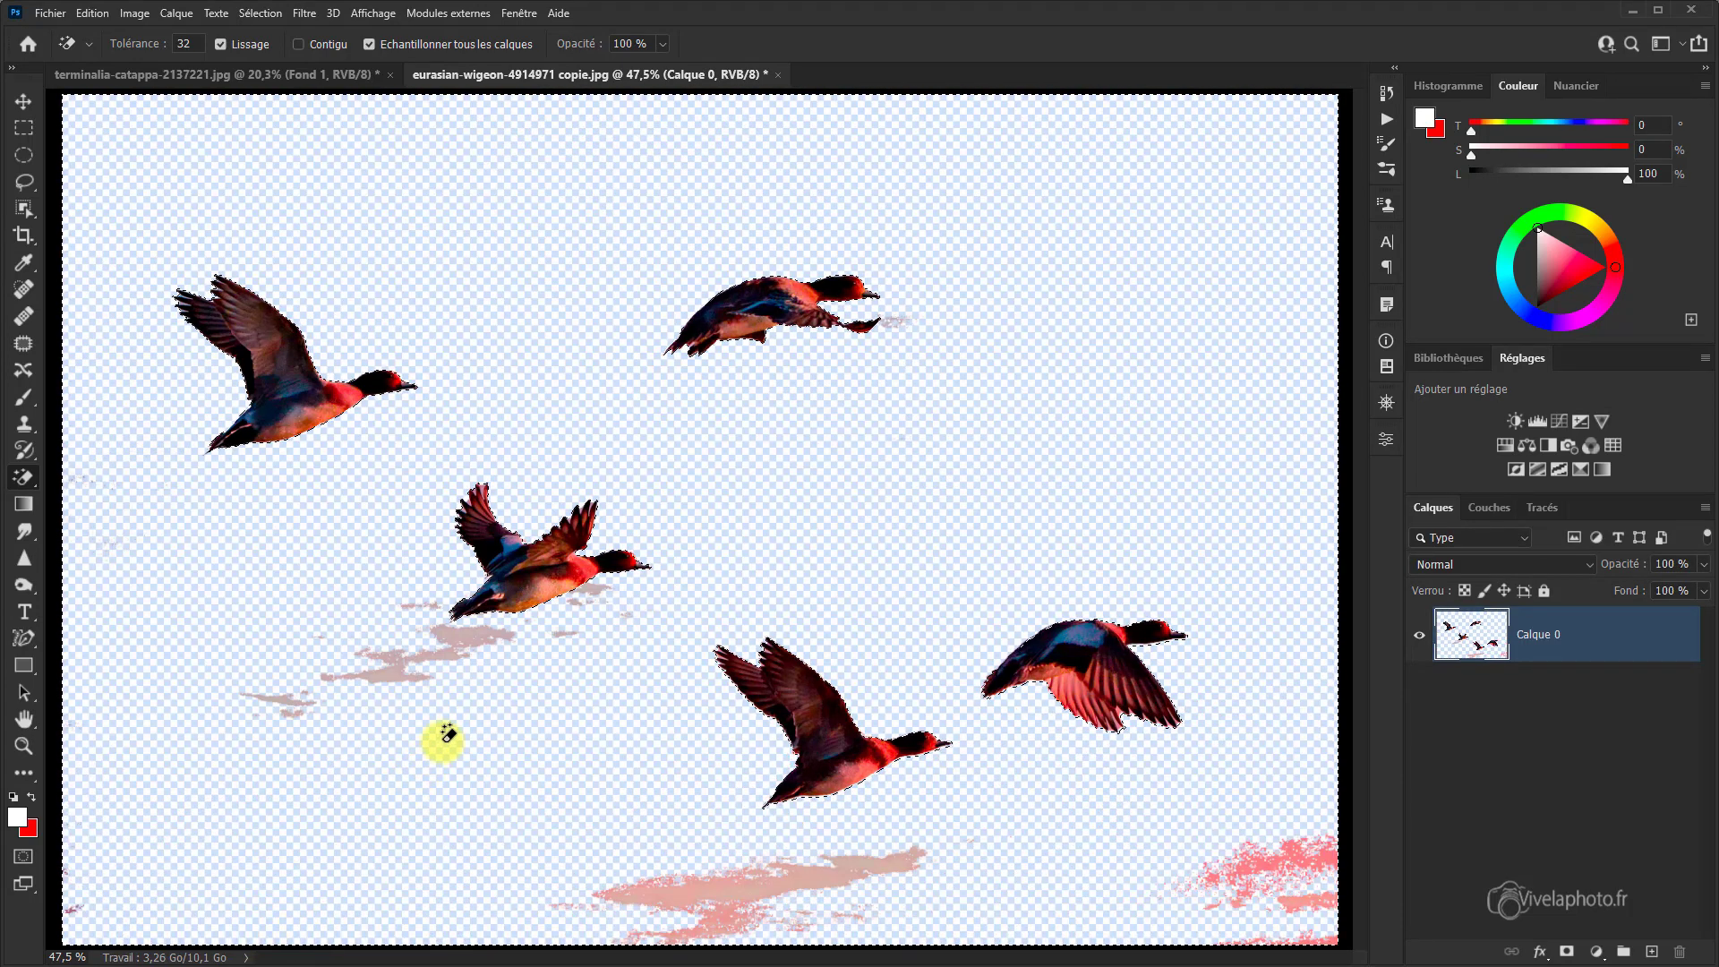
{"action": "left_click", "coordinate": [473, 642]}
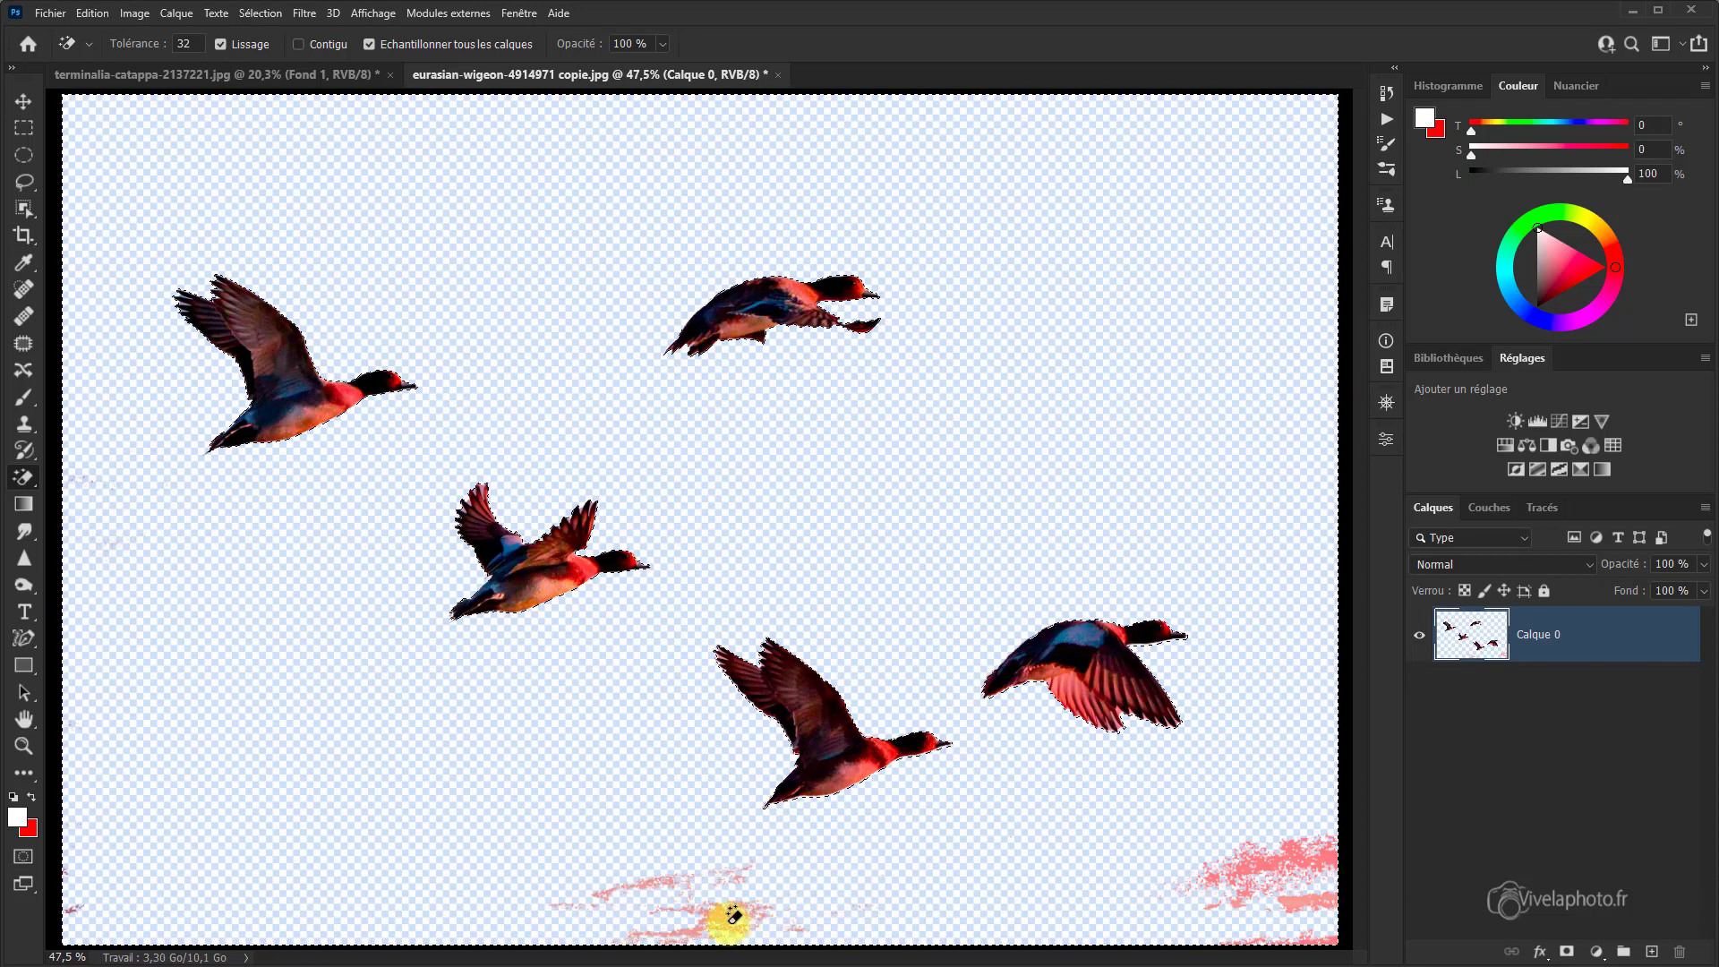
{"action": "left_click", "coordinate": [716, 909]}
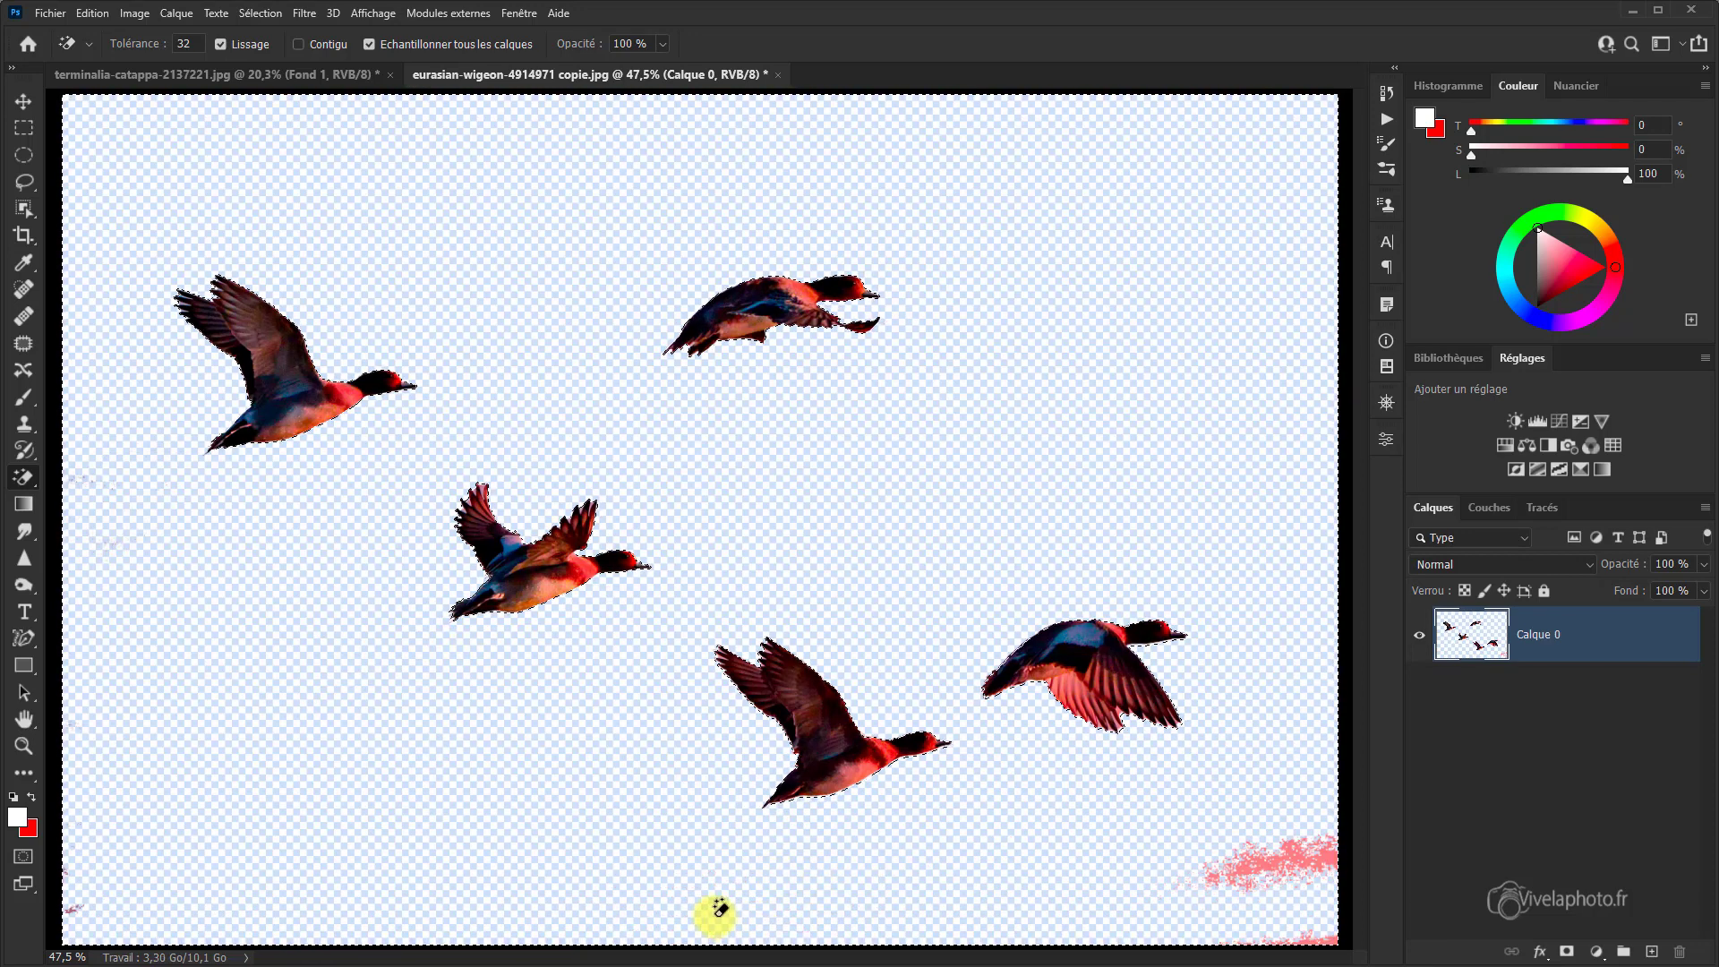
{"action": "left_click", "coordinate": [1259, 874]}
{"action": "left_click", "coordinate": [1276, 863]}
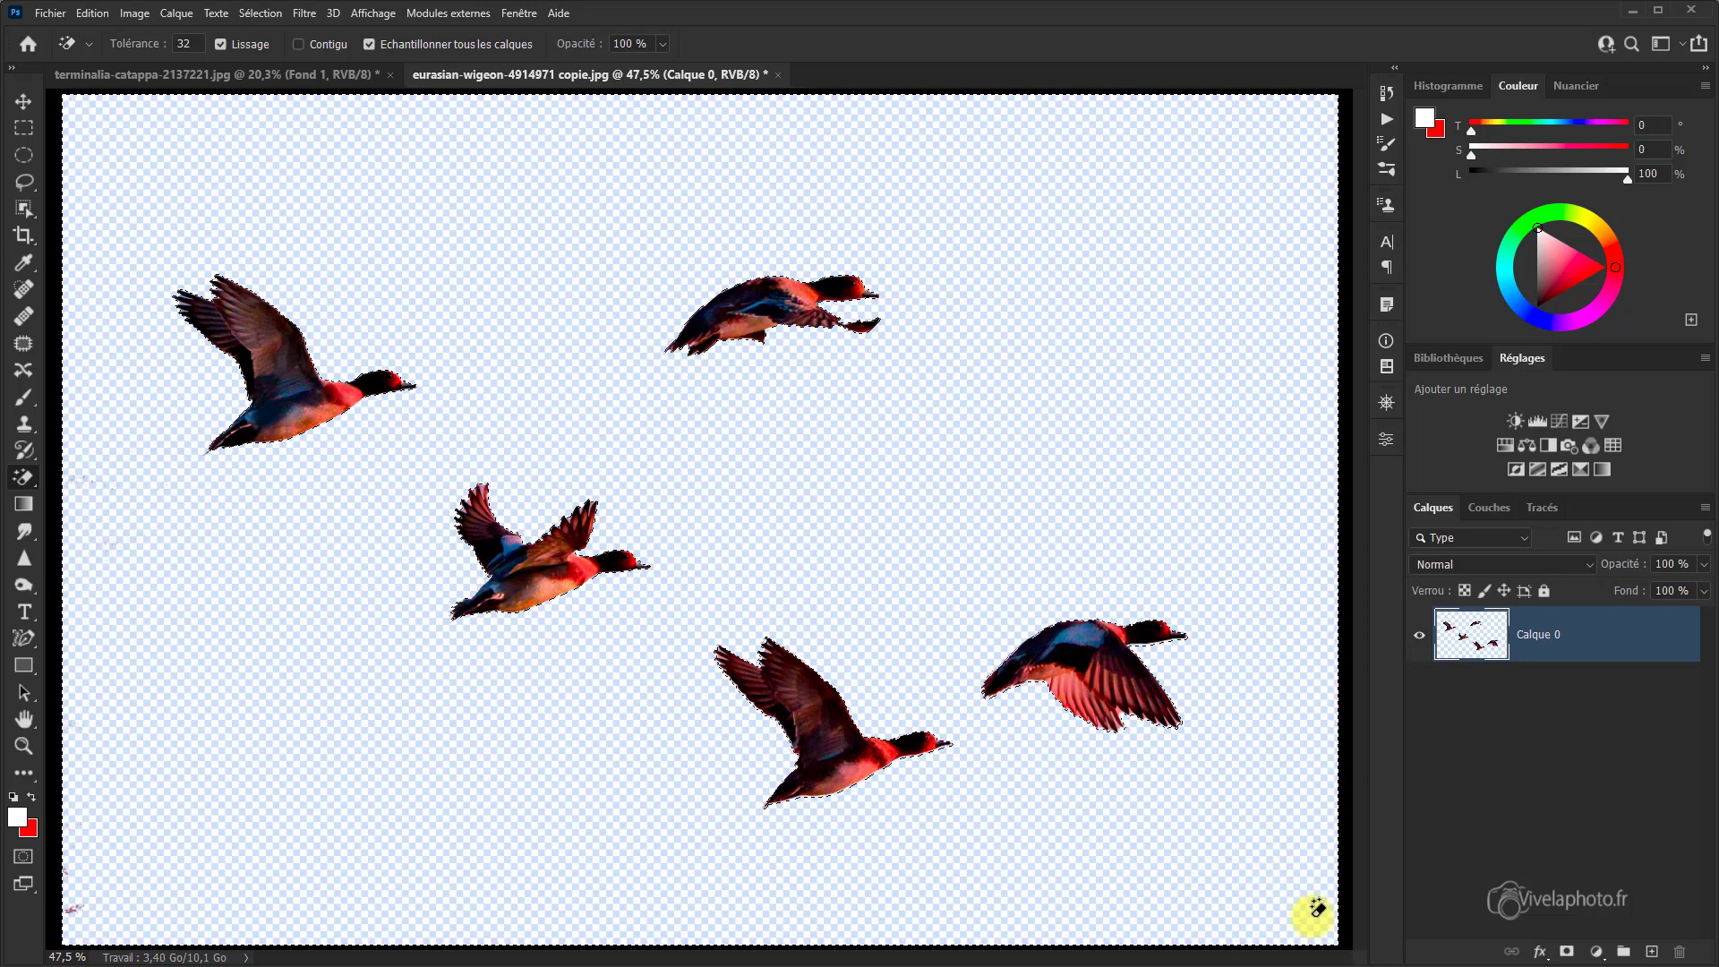
{"action": "left_click", "coordinate": [71, 915]}
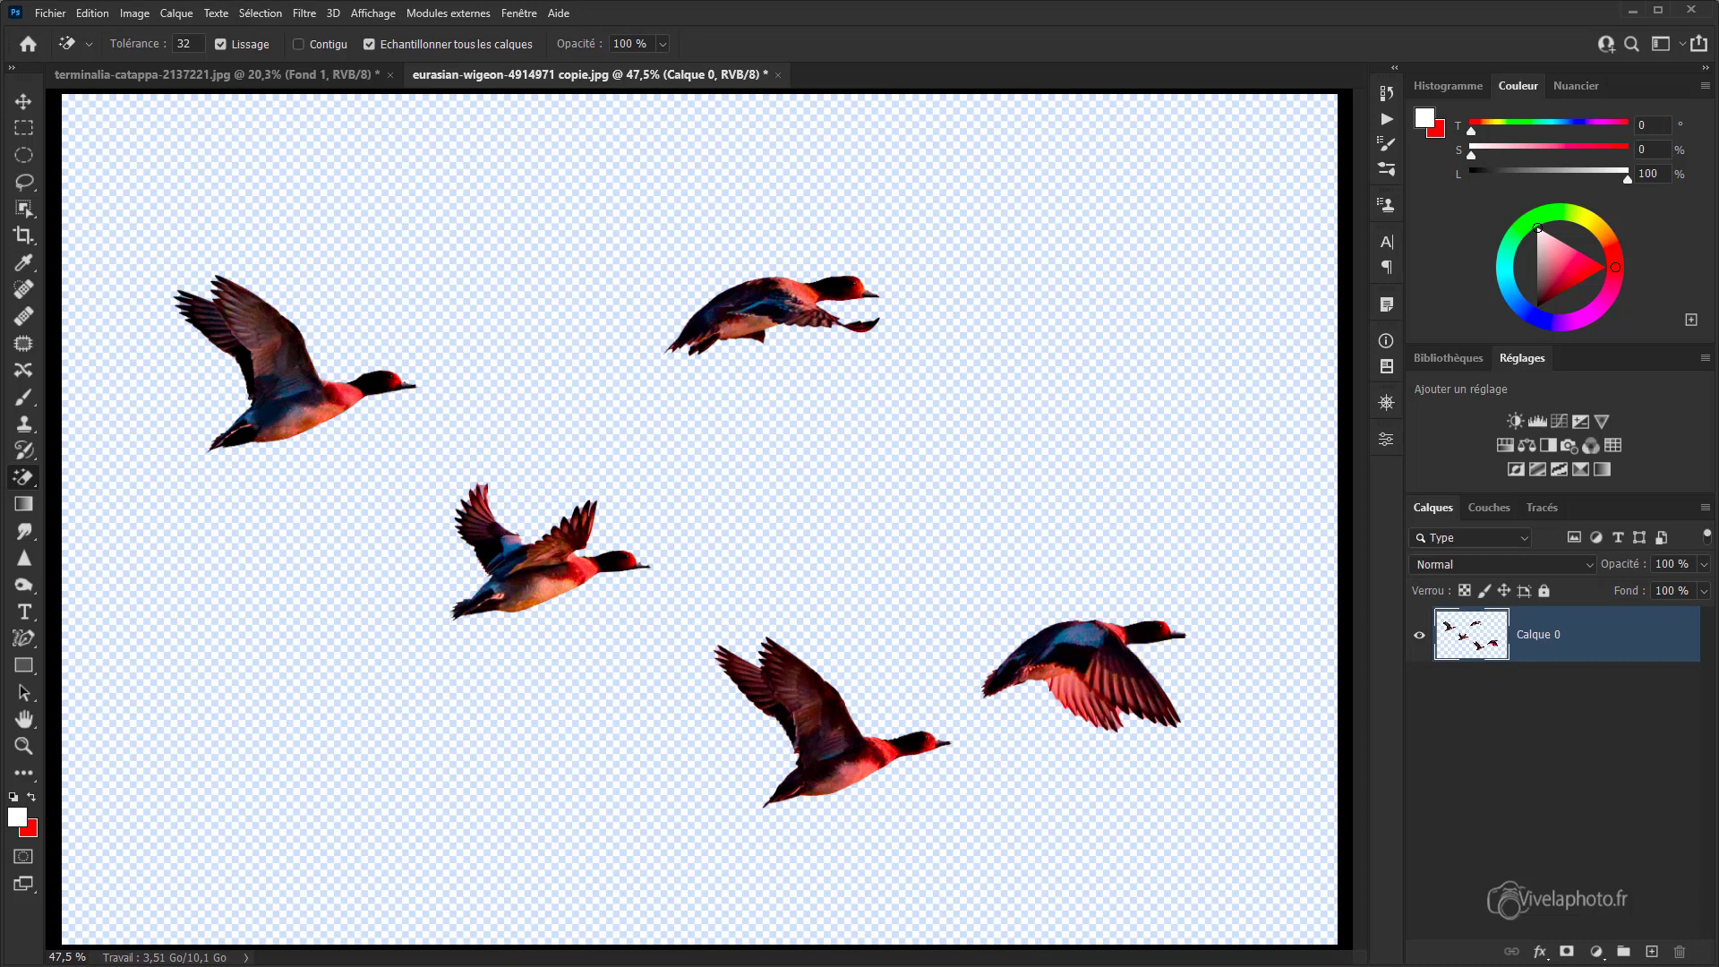
Step: Add a blue solid color fill layer (#7481ff) and place it beneath the duck layer as the new sky
{"action": "left_click", "coordinate": [1596, 952]}
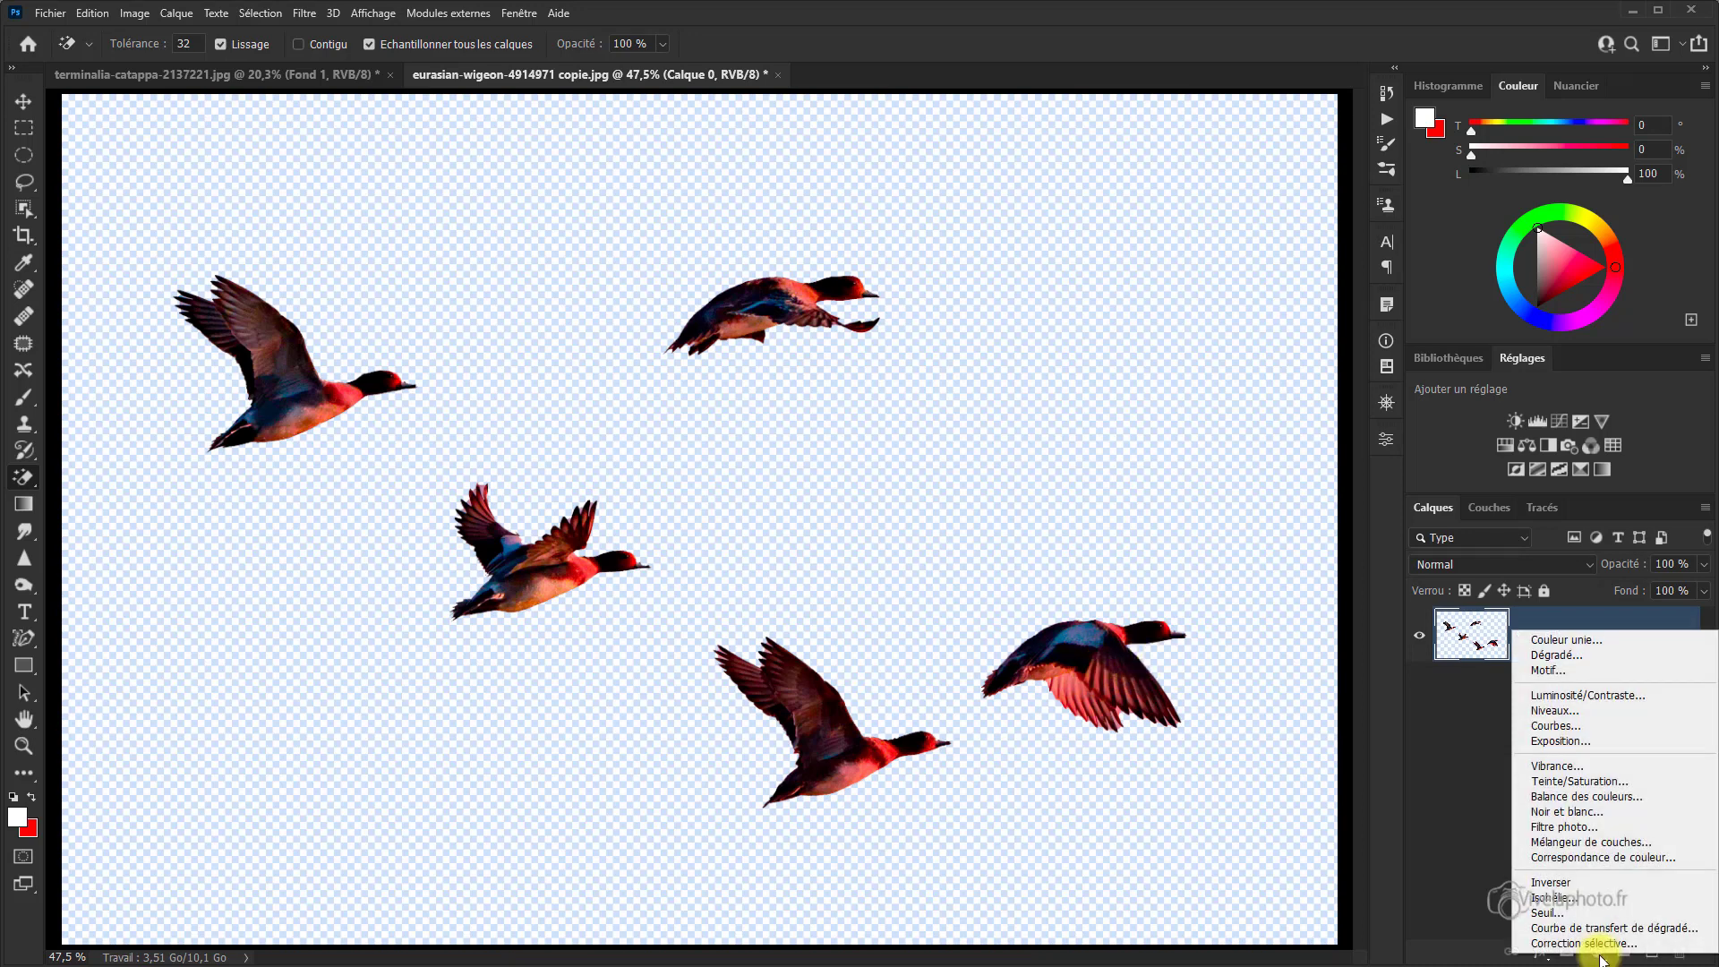
{"action": "left_click", "coordinate": [1592, 635]}
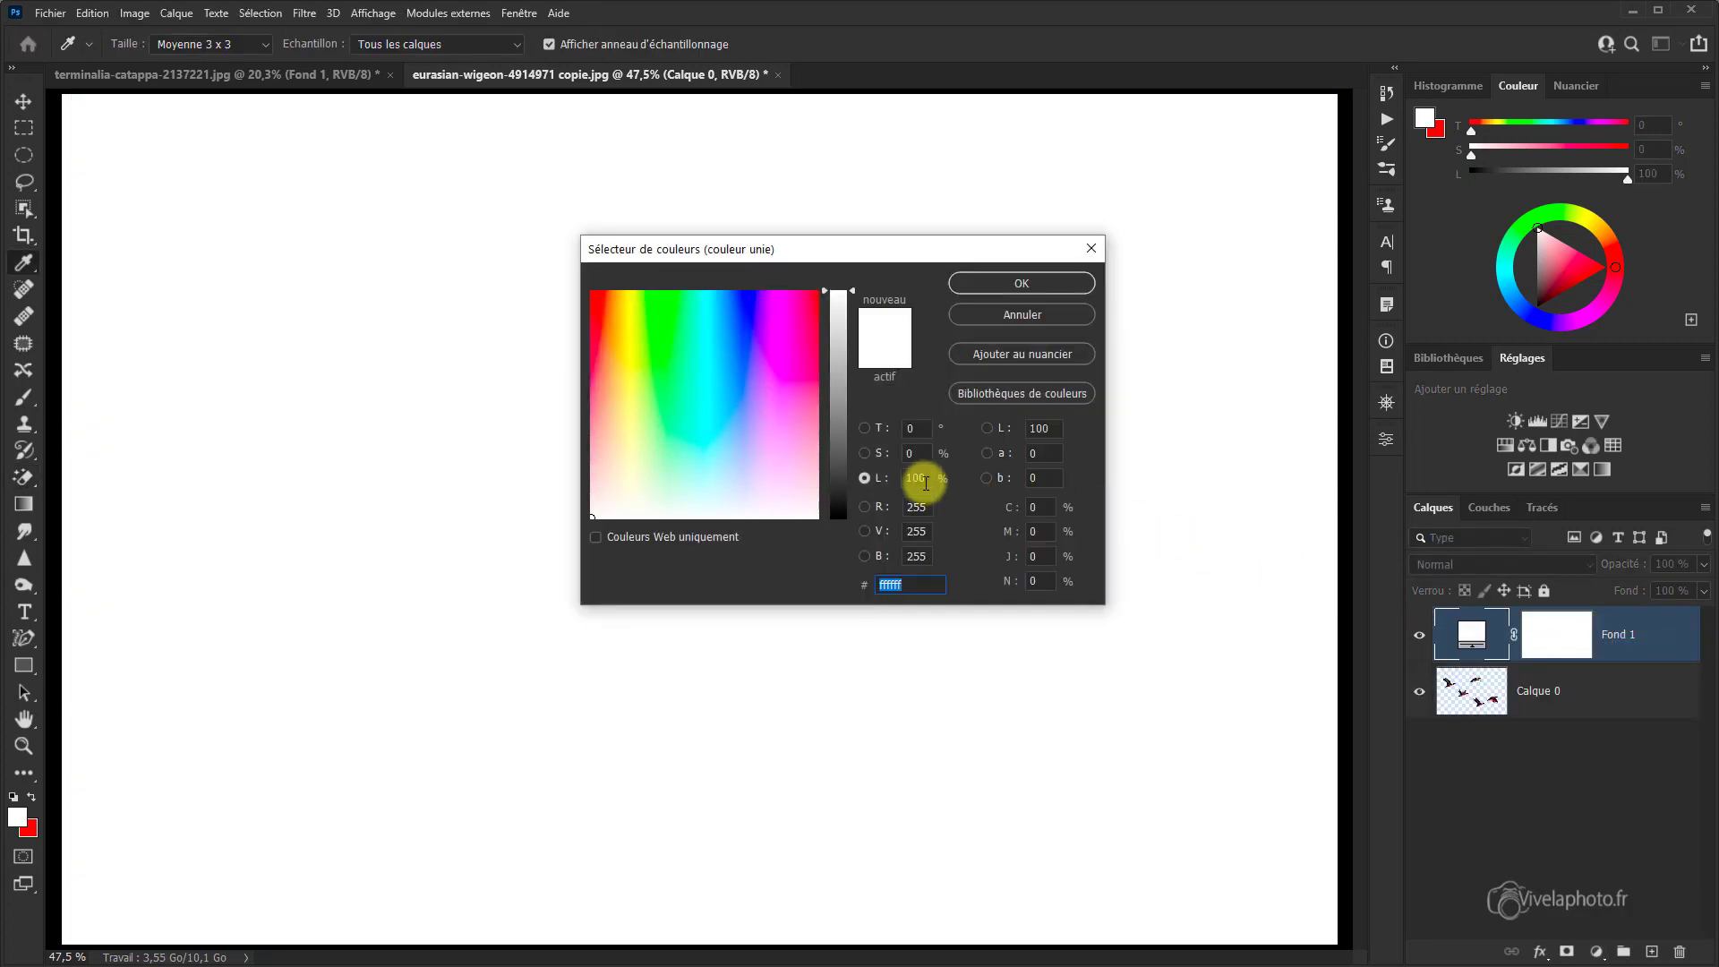
{"action": "left_click", "coordinate": [738, 394]}
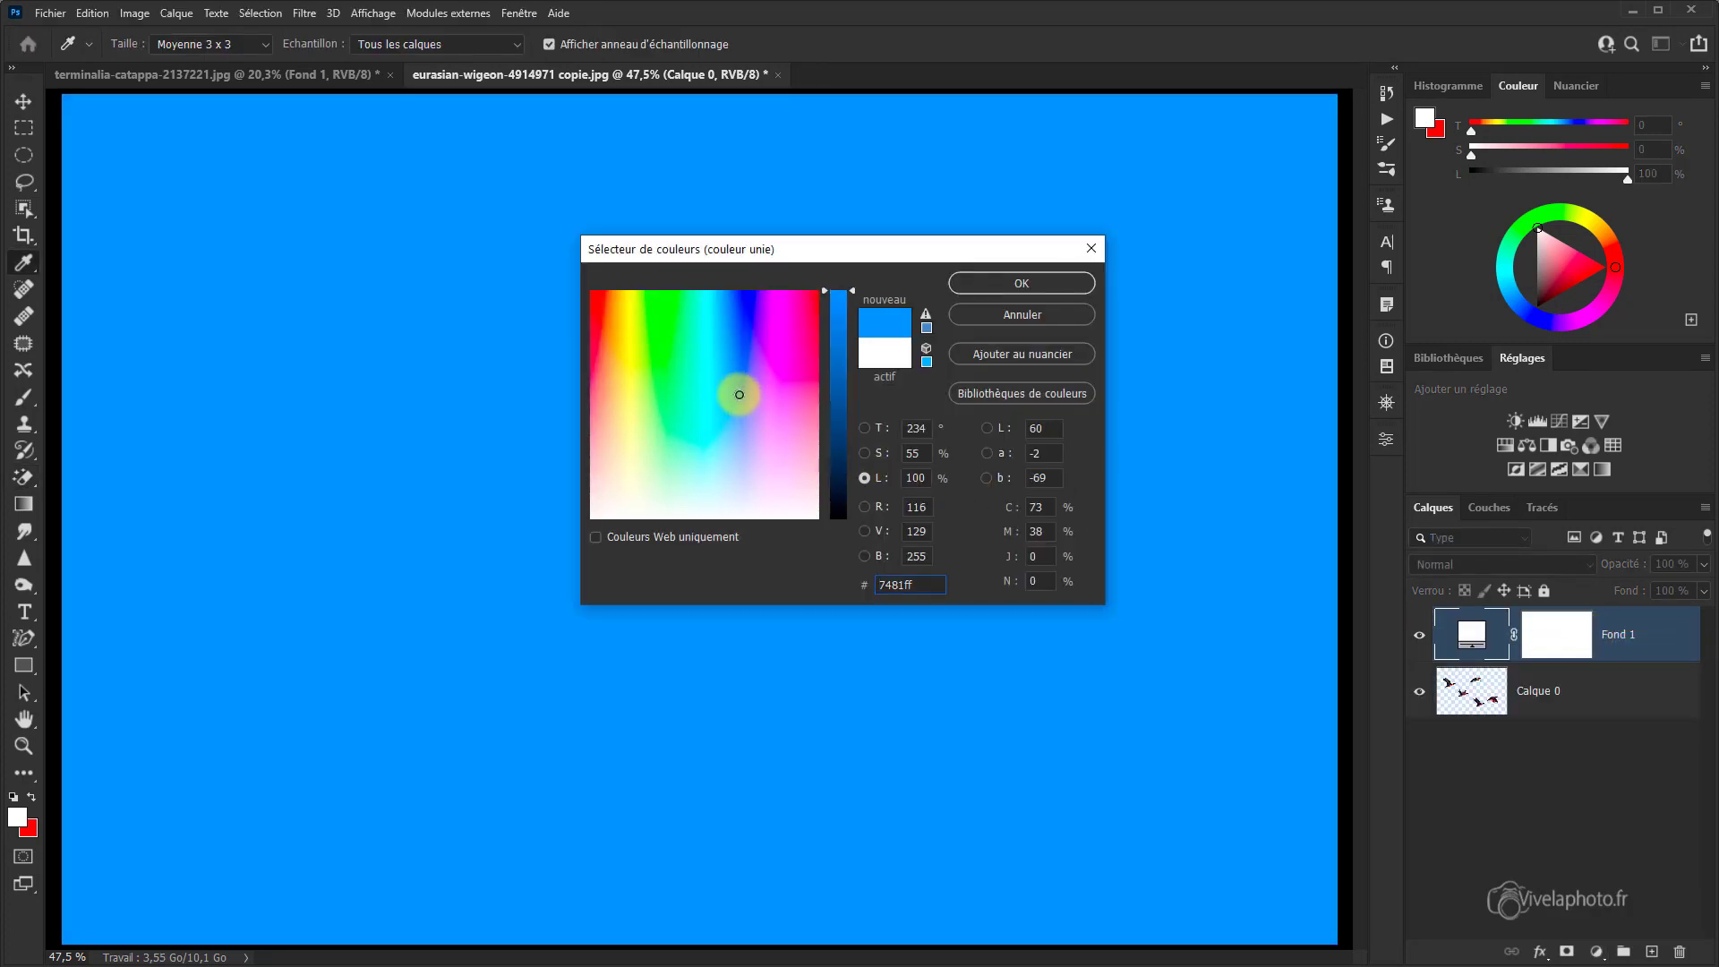
{"action": "left_click", "coordinate": [1024, 288]}
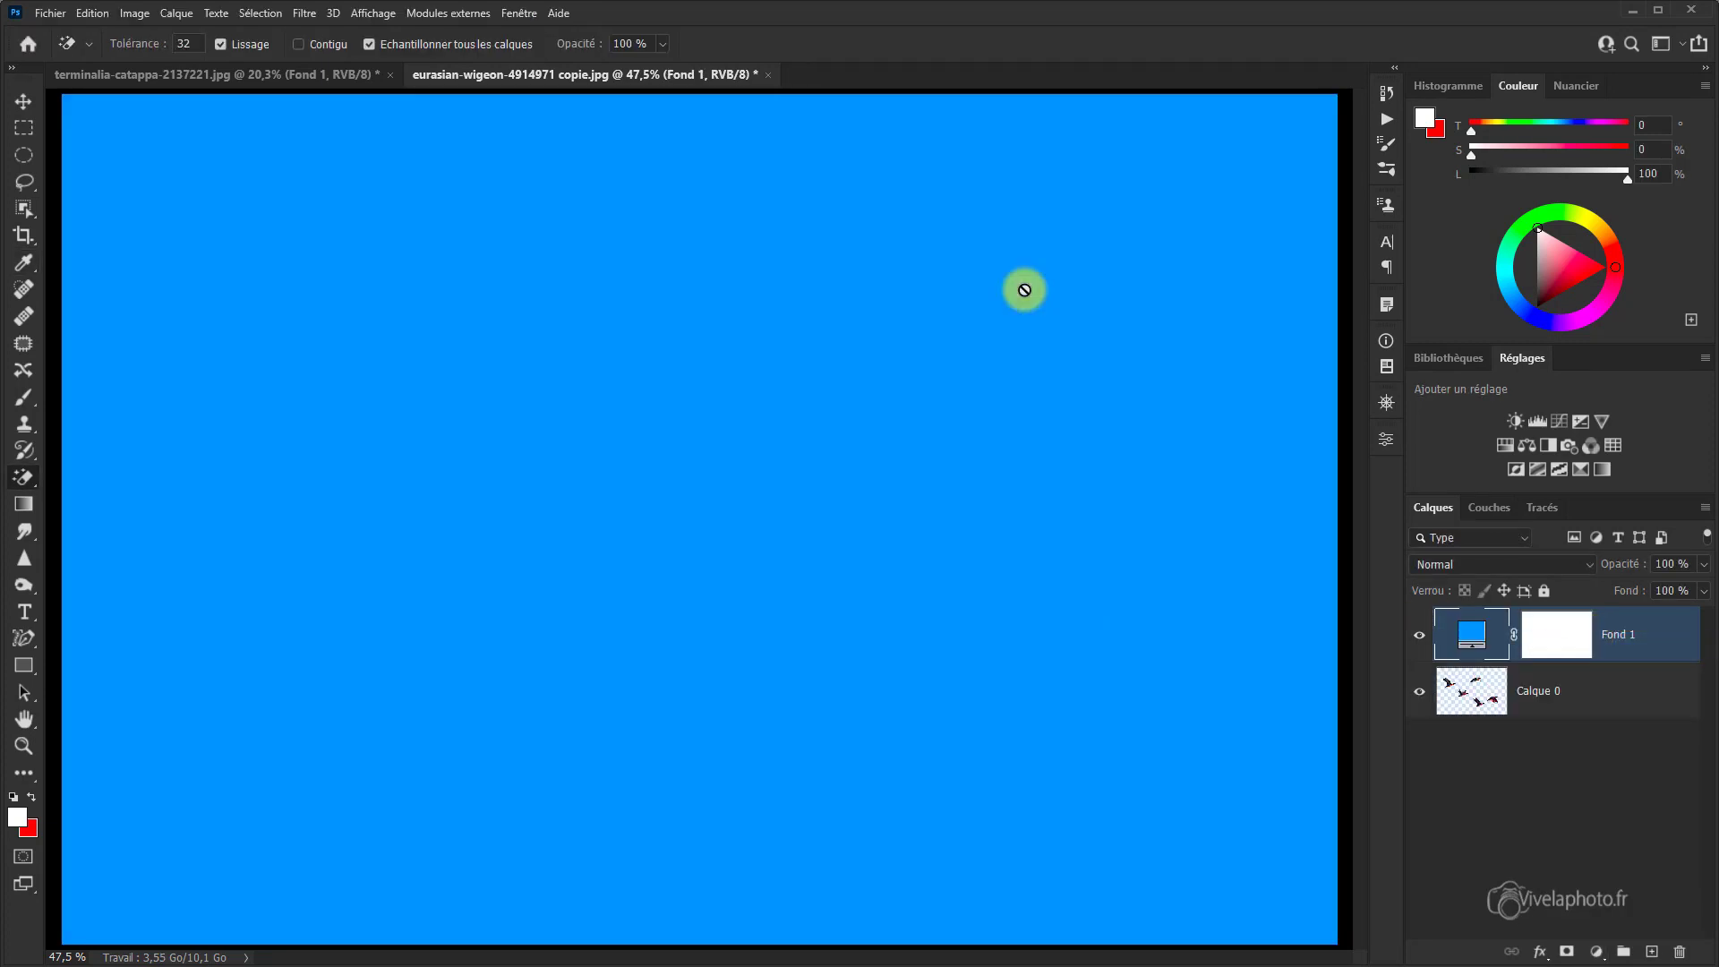
{"action": "left_click_drag", "start_coordinate": [1616, 632], "coordinate": [1633, 735]}
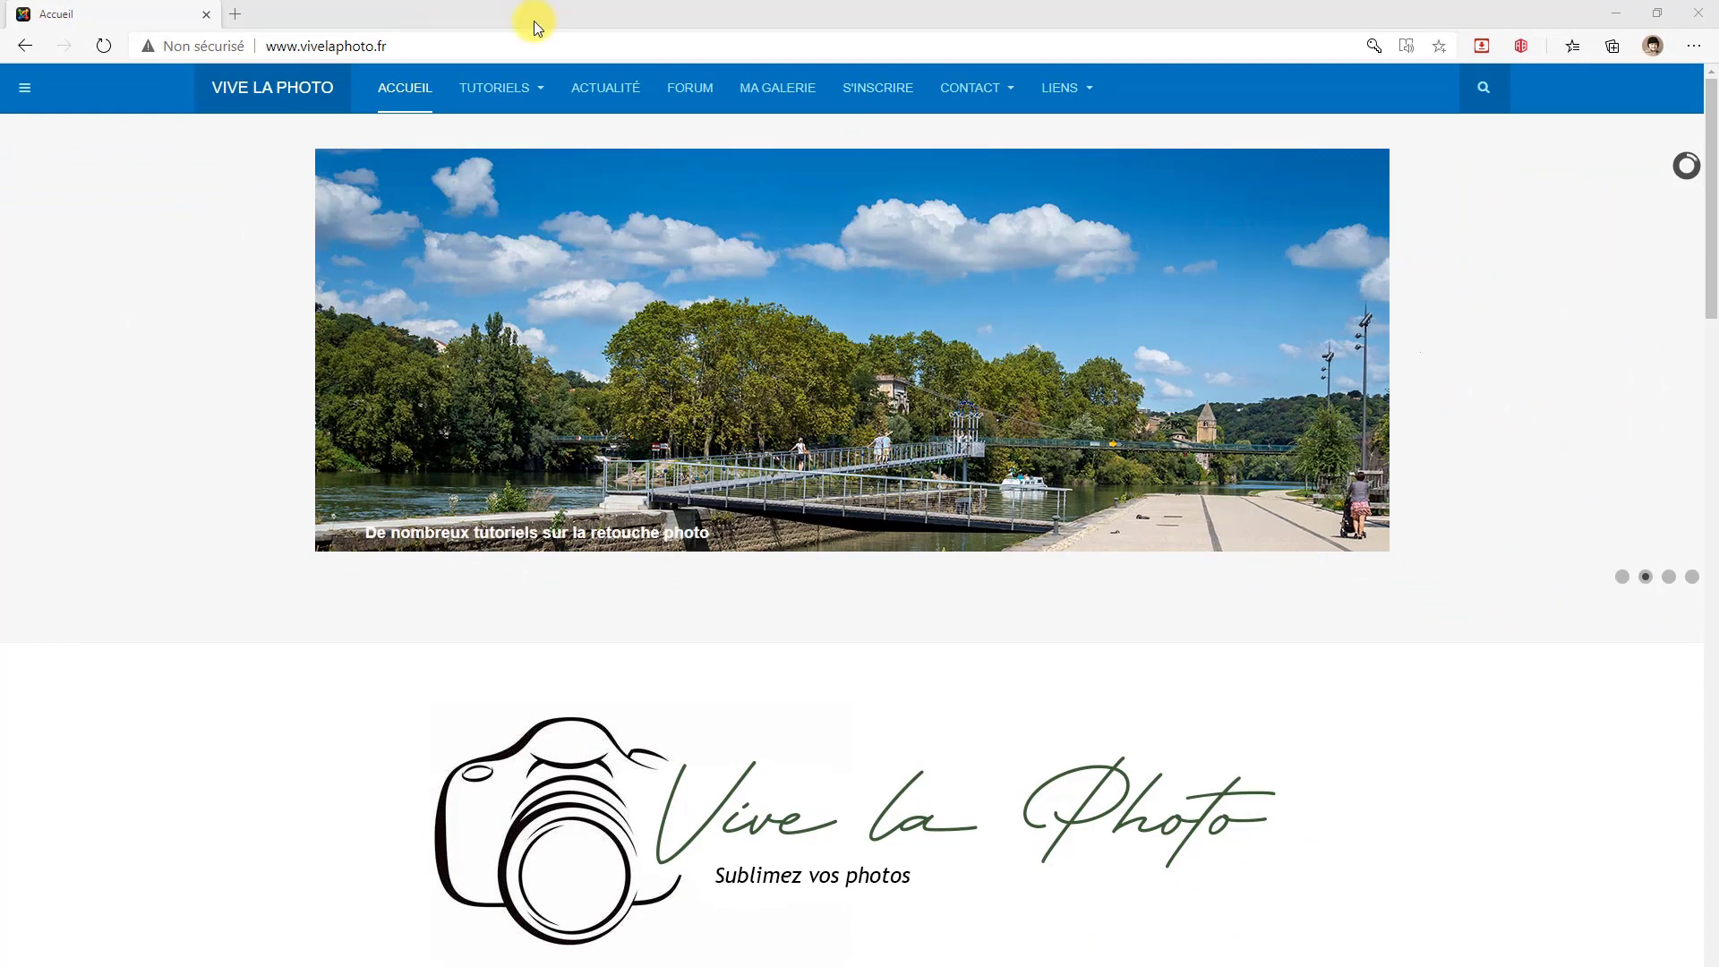
{"action": "left_click", "coordinate": [523, 92]}
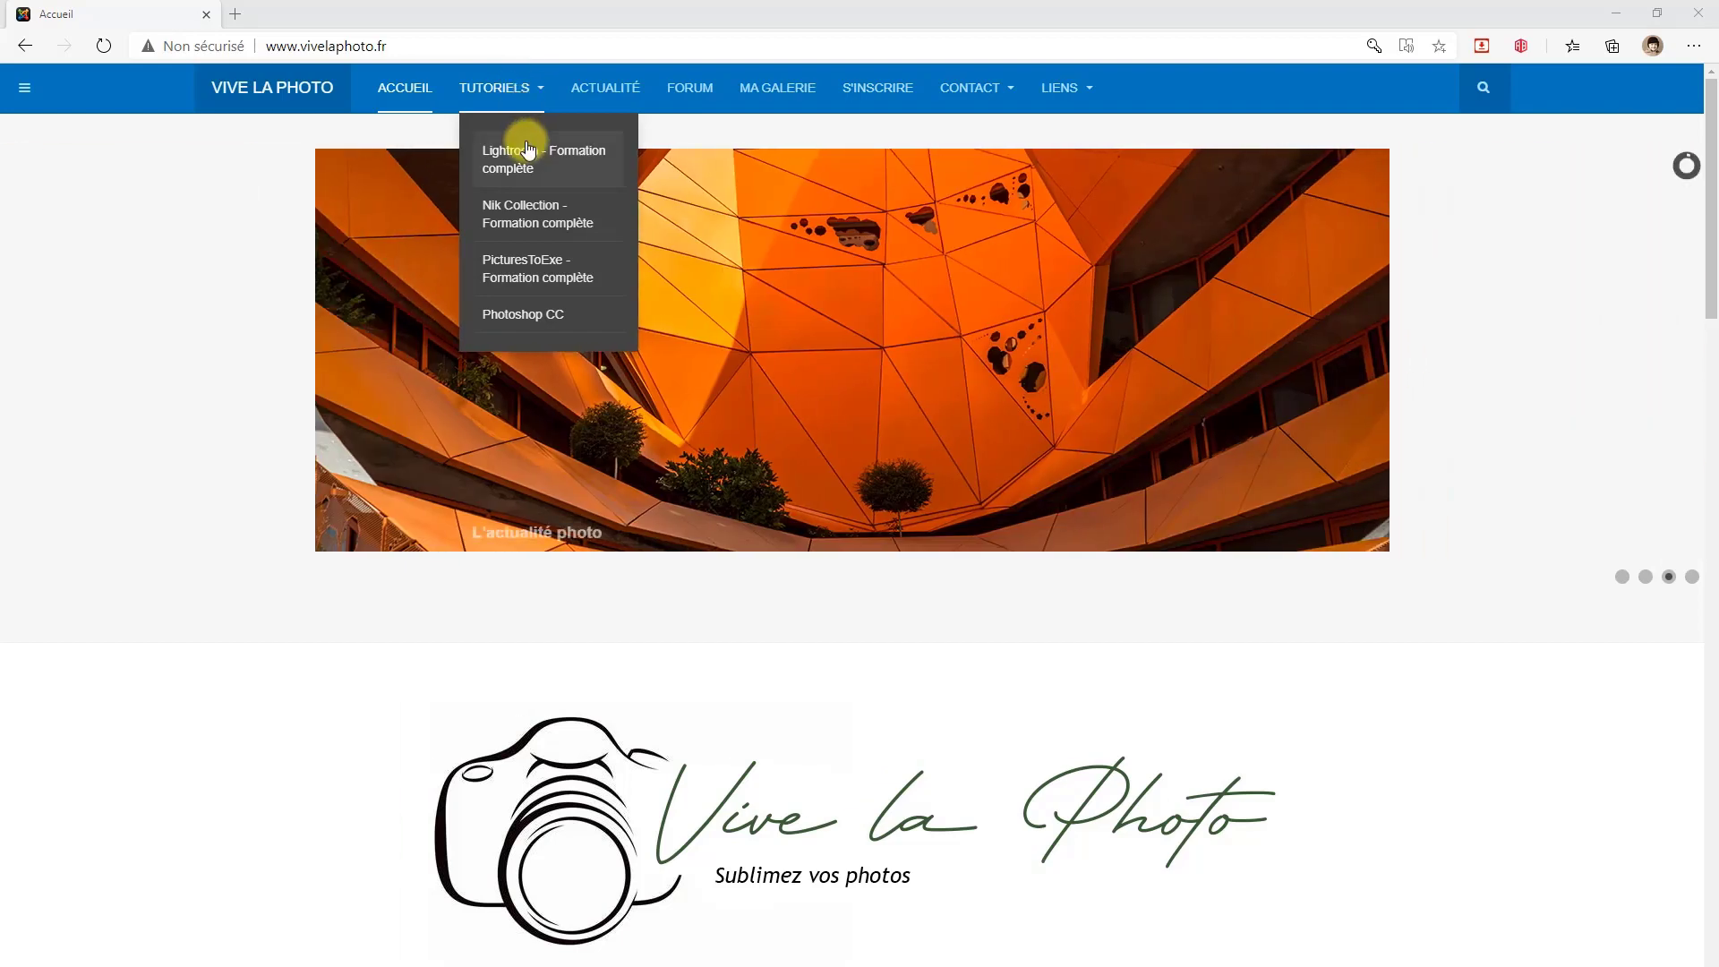
{"action": "left_click", "coordinate": [528, 161]}
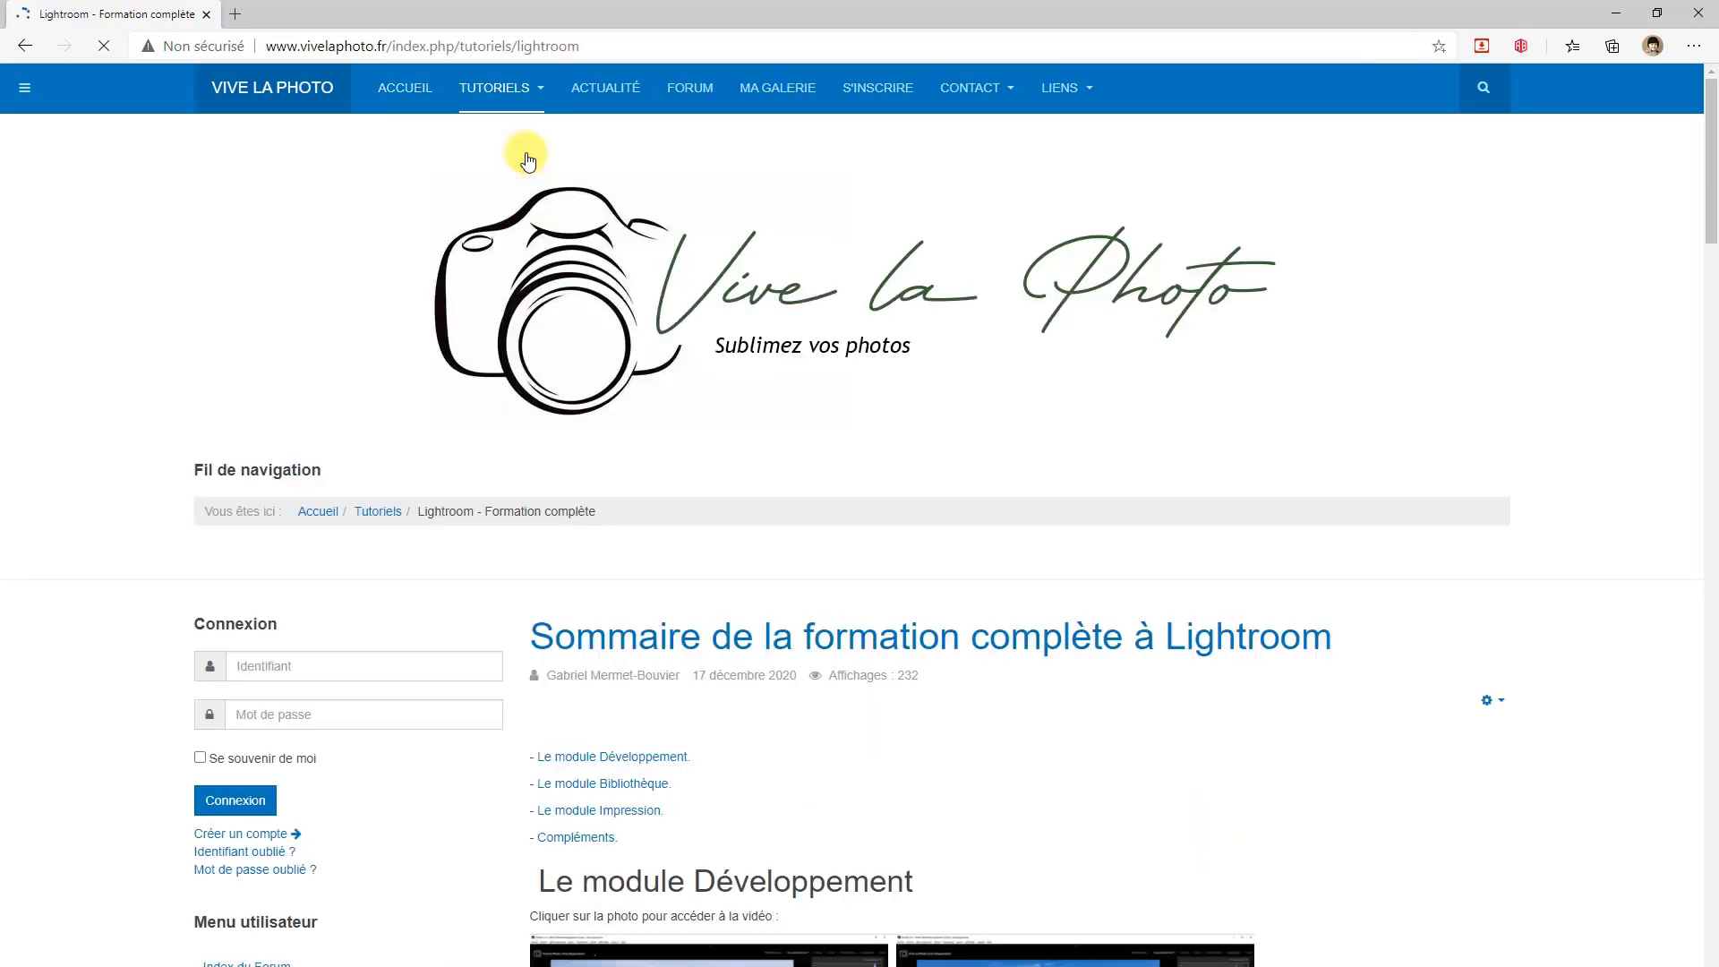
Step: Look through the Développement module's videos, open the Chapitre 1 - Partie 1 - Paysage tutorial and view its embedded video
{"action": "scroll", "coordinate": [1126, 786], "scroll_direction": "down", "scroll_amount": 3}
{"action": "scroll", "coordinate": [1126, 786], "scroll_direction": "down", "scroll_amount": 3}
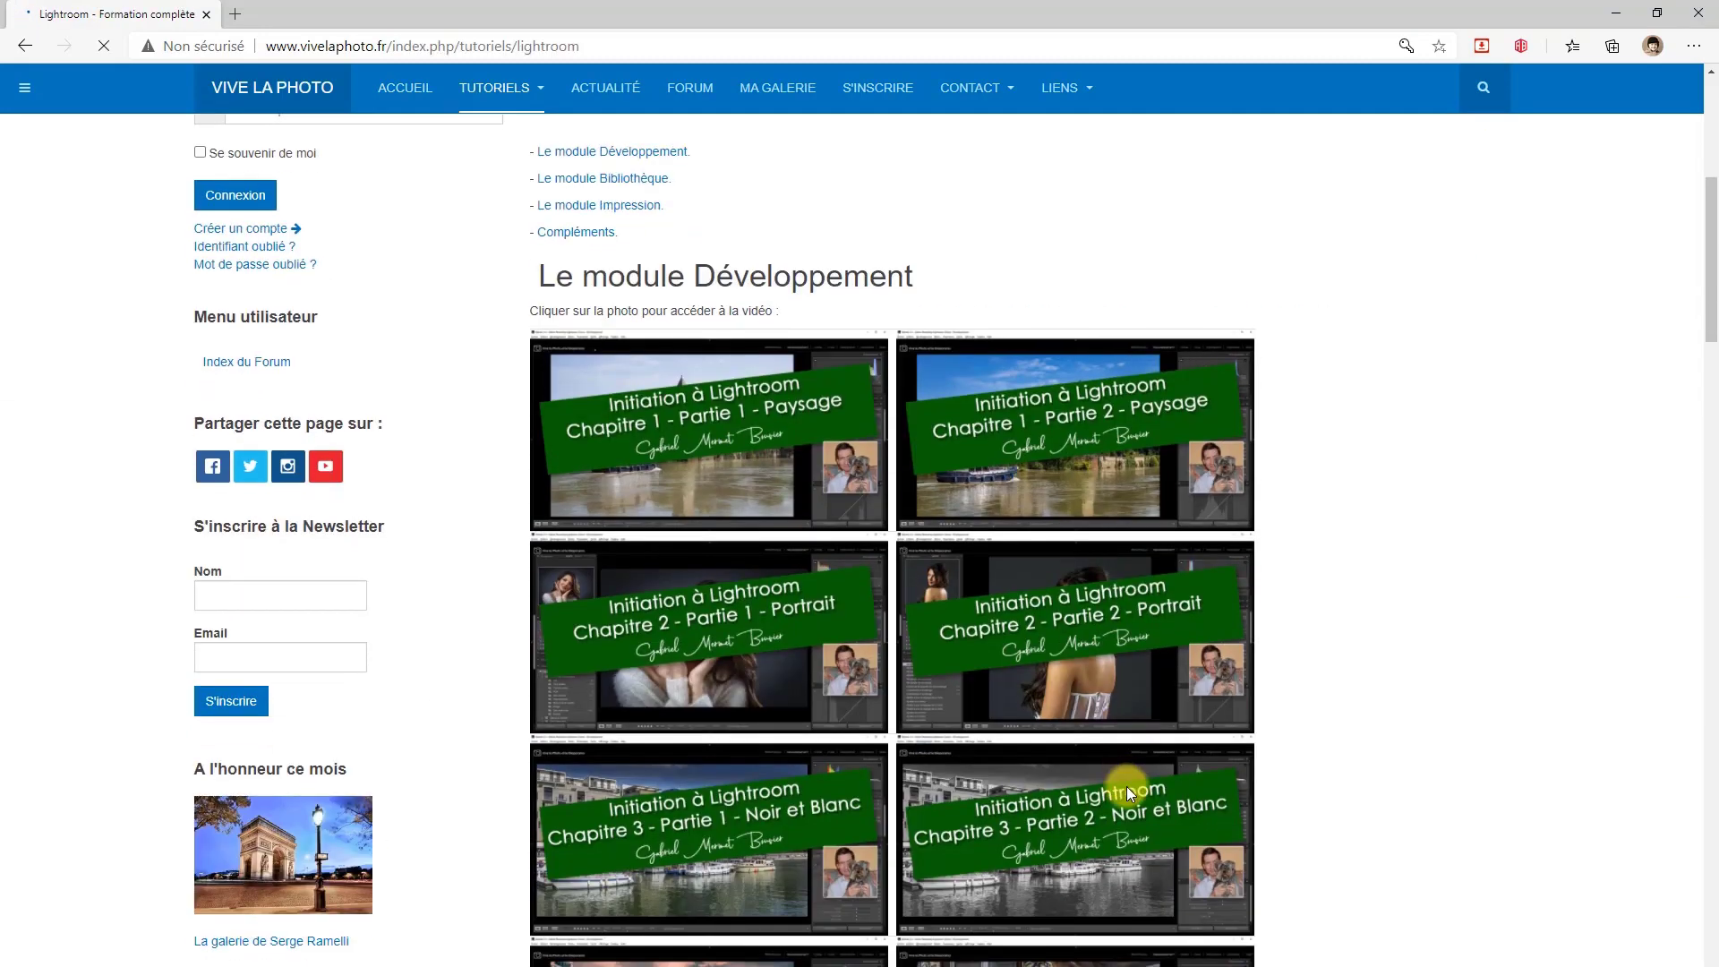
{"action": "scroll", "coordinate": [1126, 786], "scroll_direction": "up", "scroll_amount": 4}
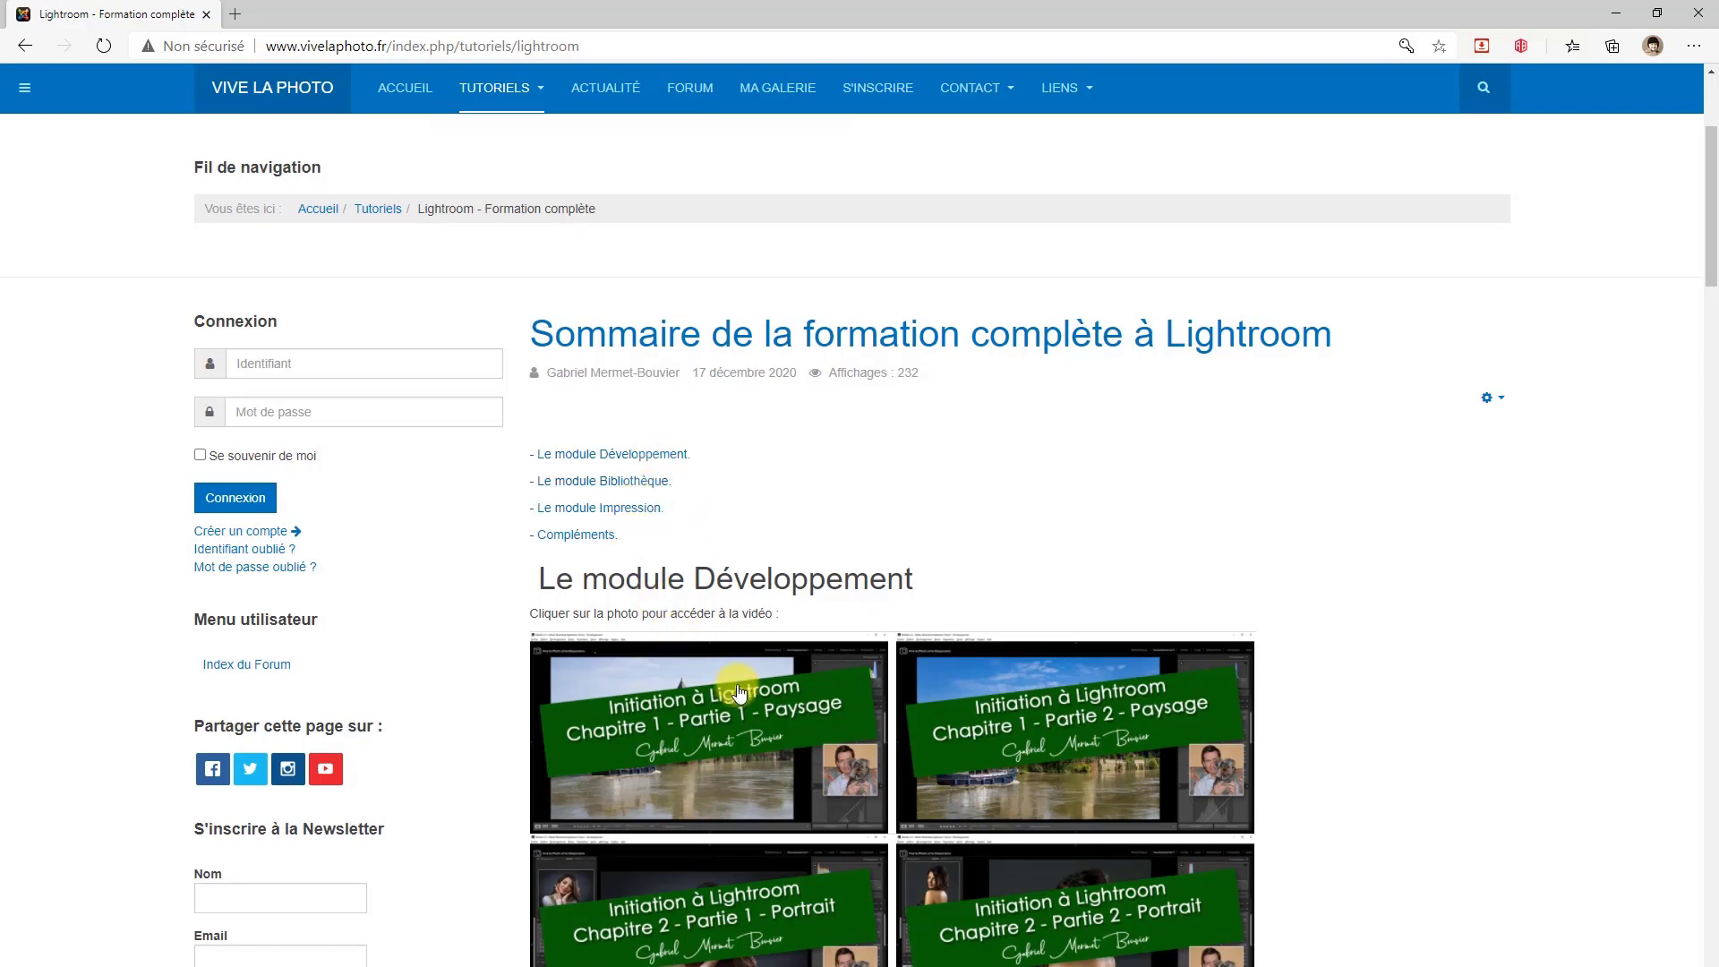
{"action": "scroll", "coordinate": [738, 692], "scroll_direction": "down", "scroll_amount": 5}
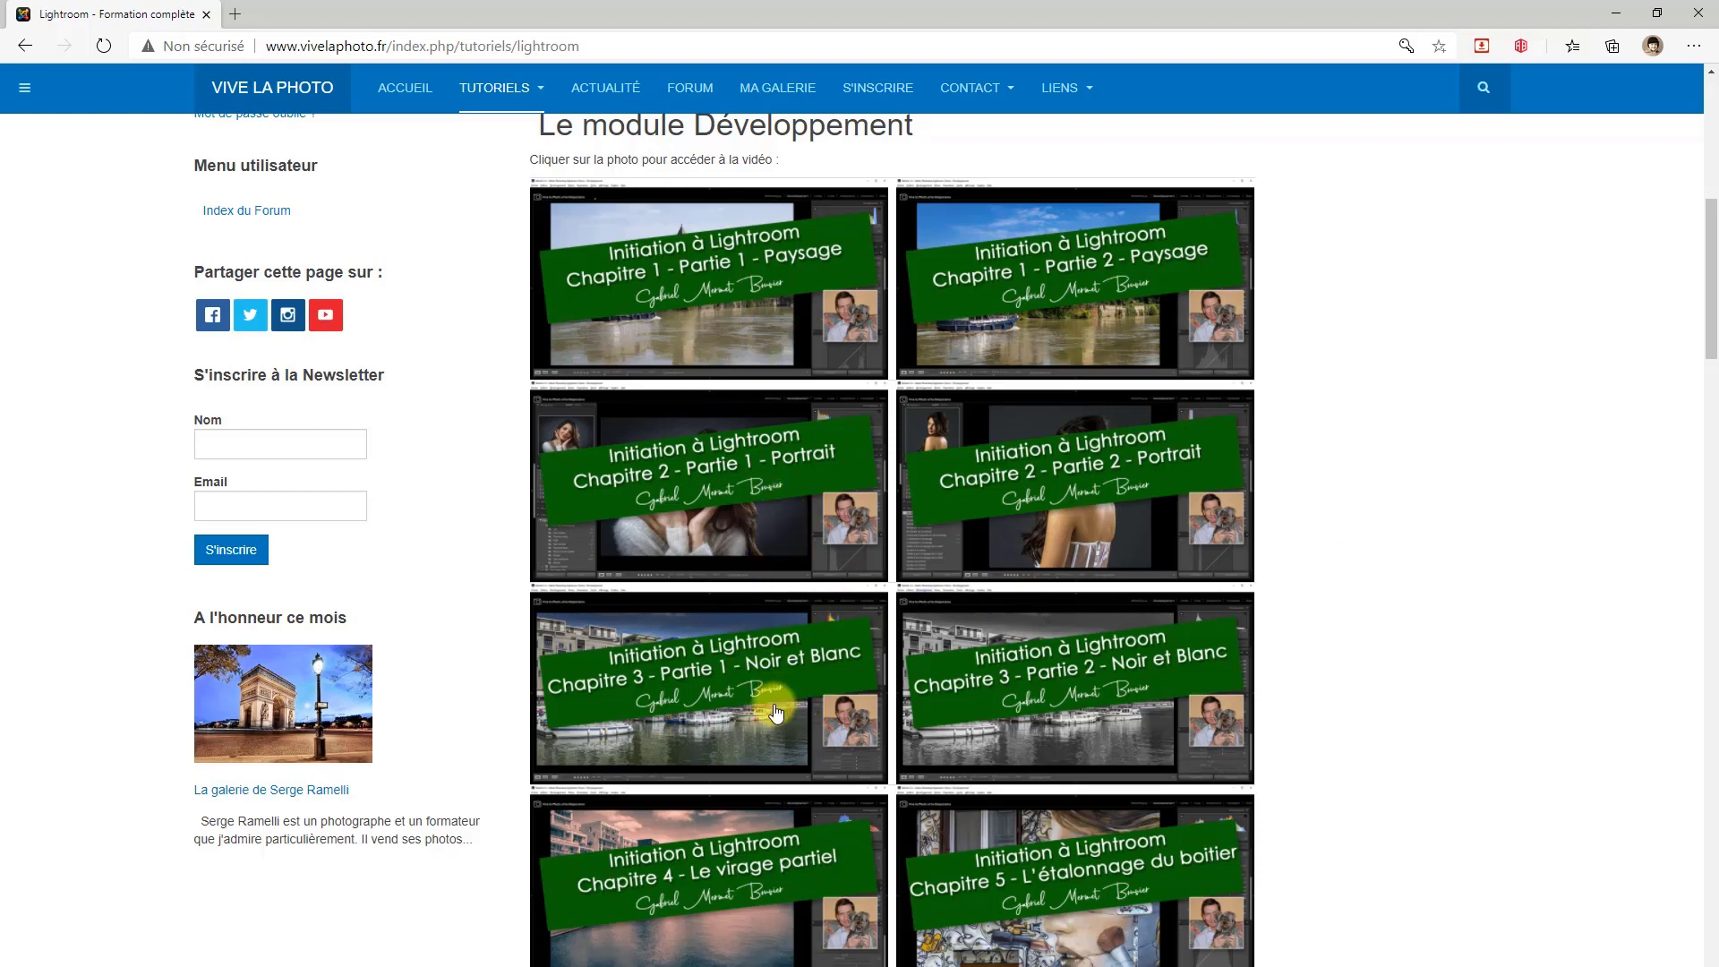
{"action": "left_click", "coordinate": [783, 314]}
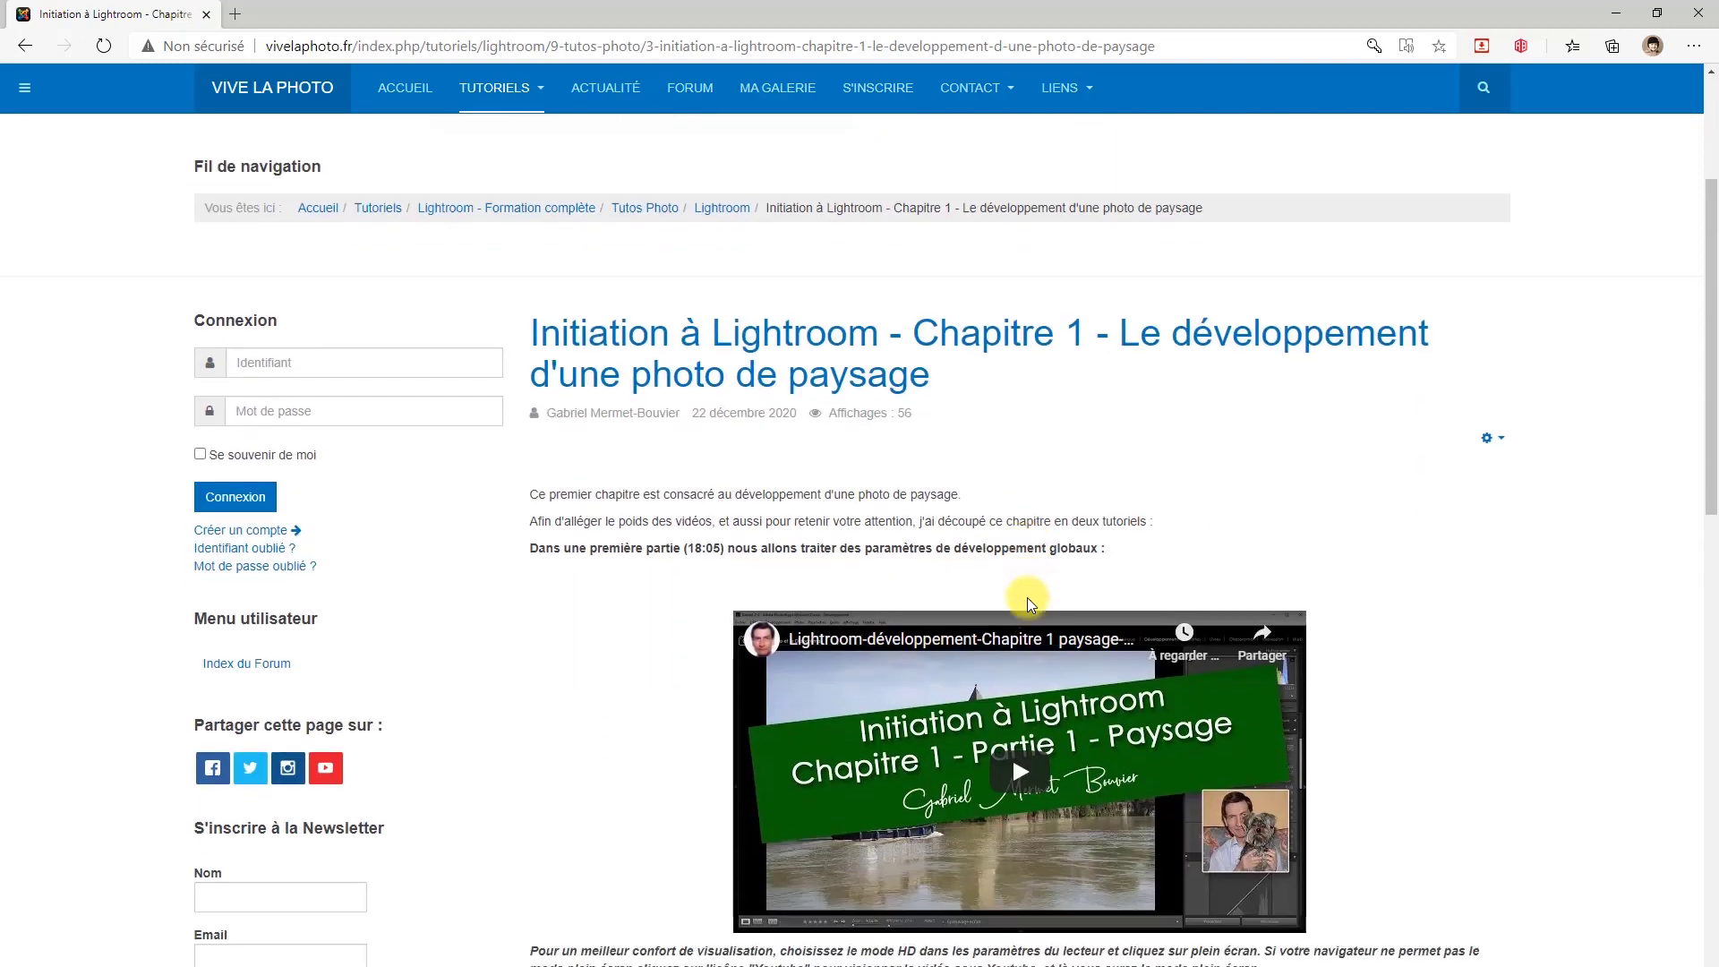
{"action": "scroll", "coordinate": [1028, 598], "scroll_direction": "down", "scroll_amount": 2}
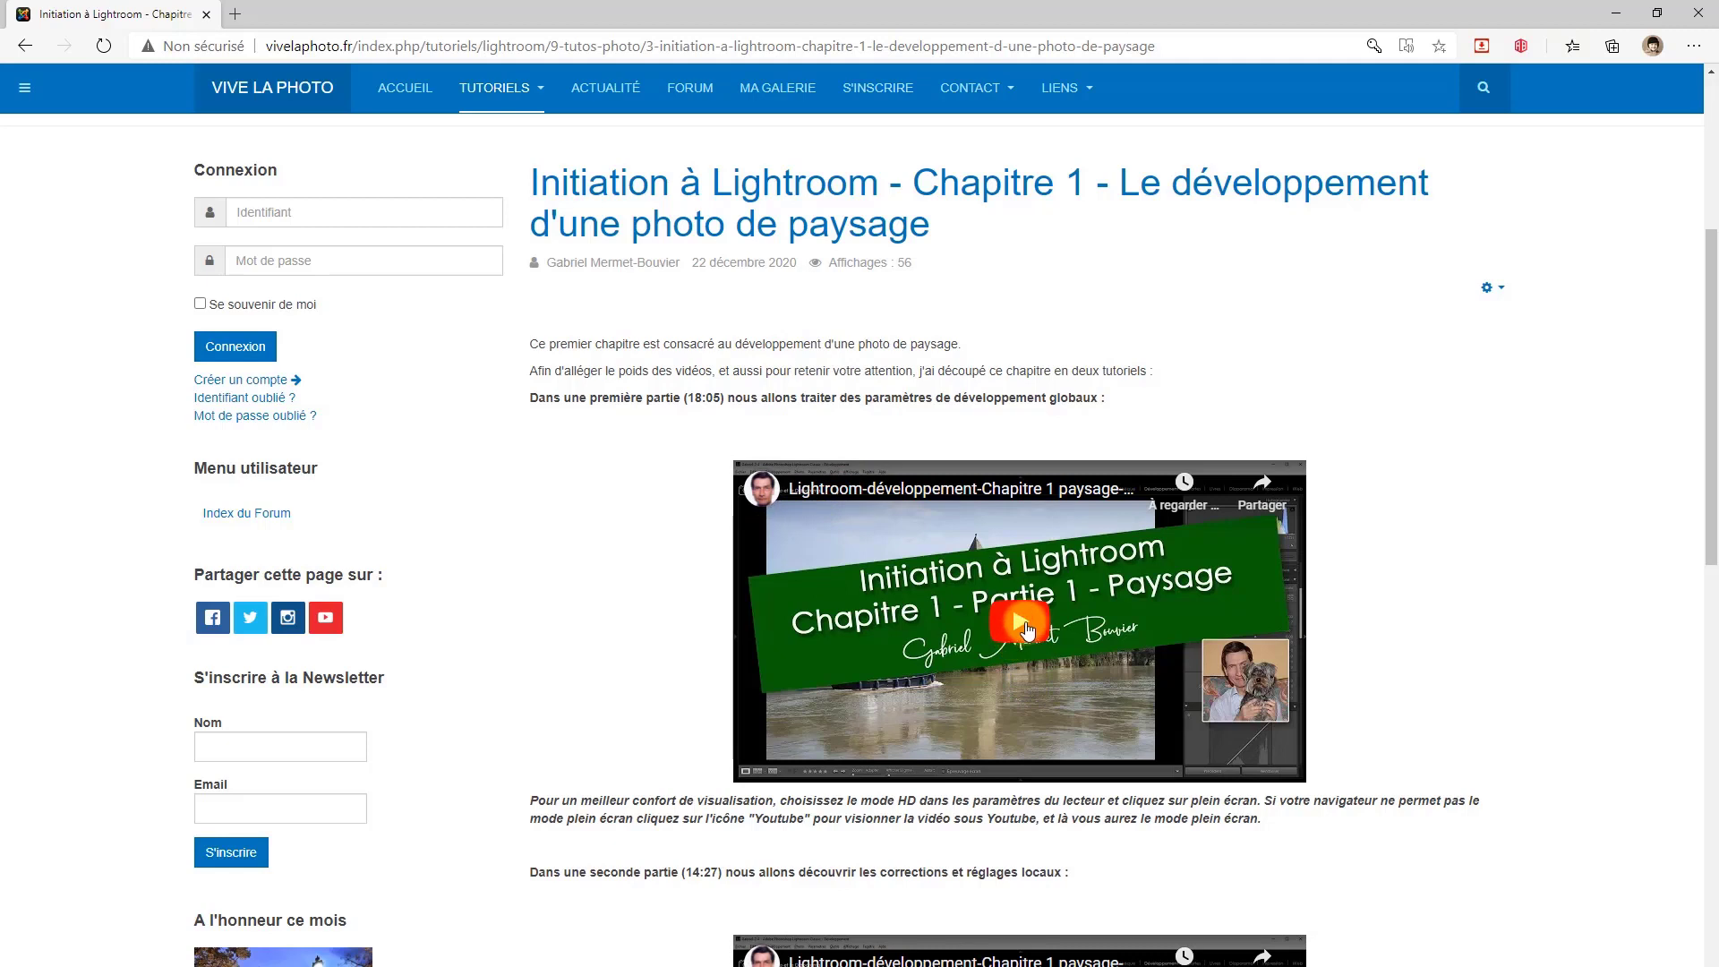
Step: Open the site's forum and look over its list of discussion categories
{"action": "left_click", "coordinate": [700, 96]}
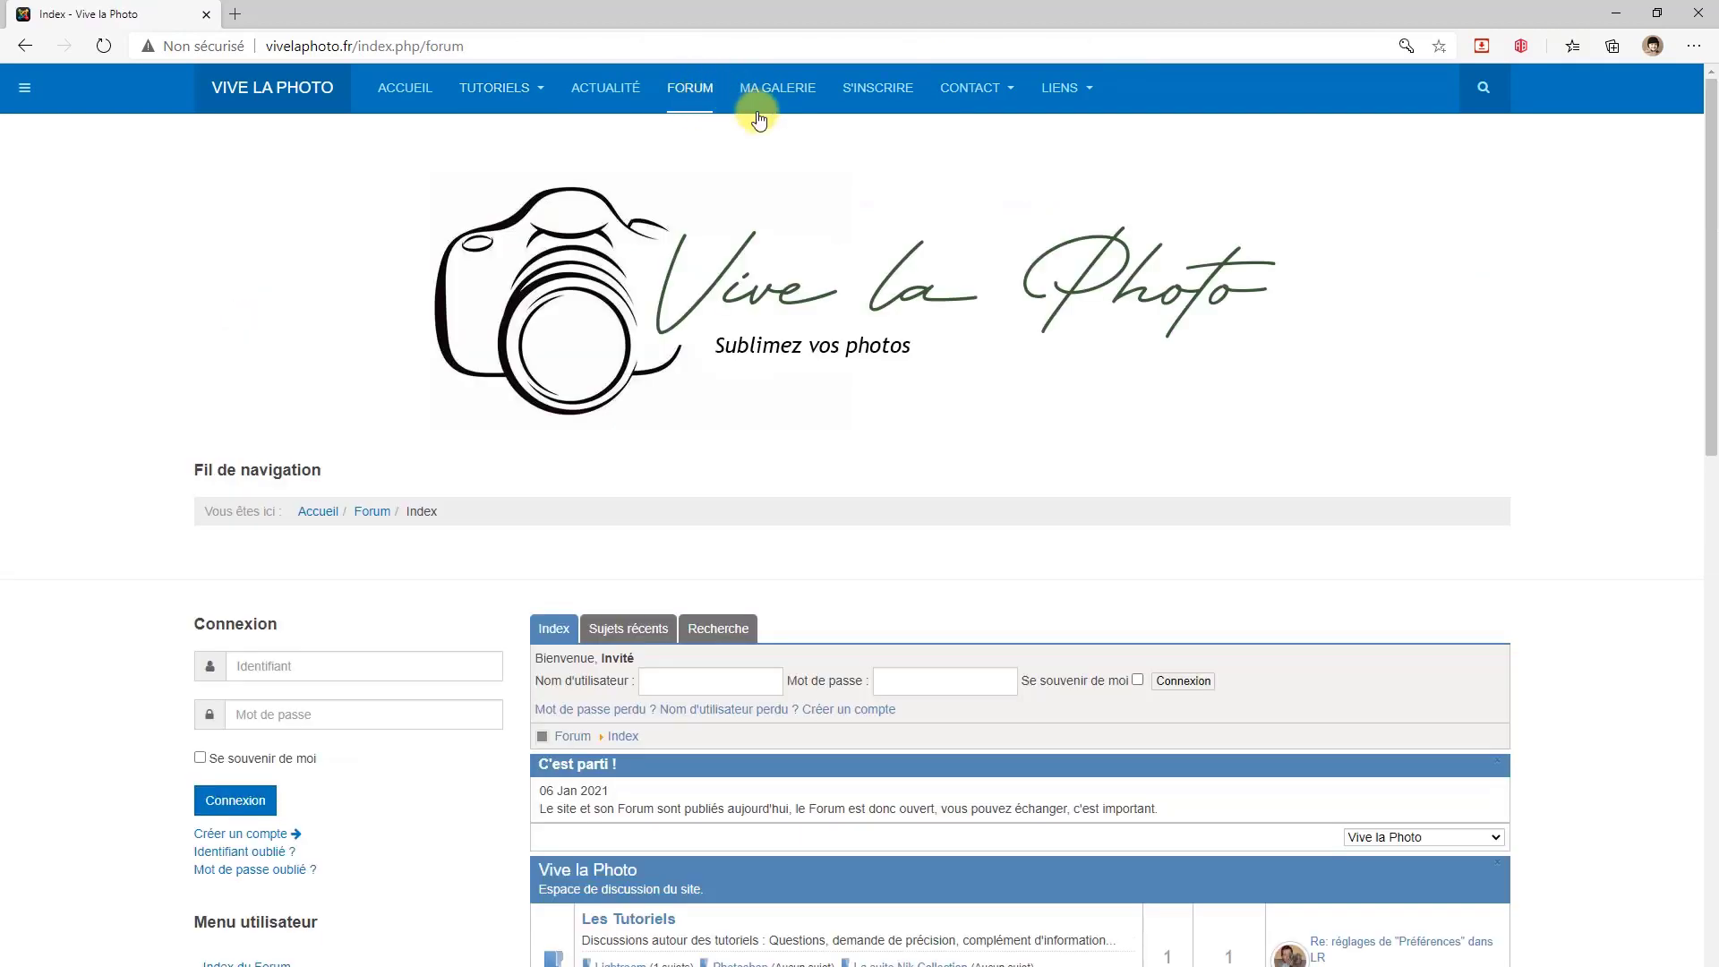
{"action": "scroll", "coordinate": [847, 297], "scroll_direction": "down", "scroll_amount": 5}
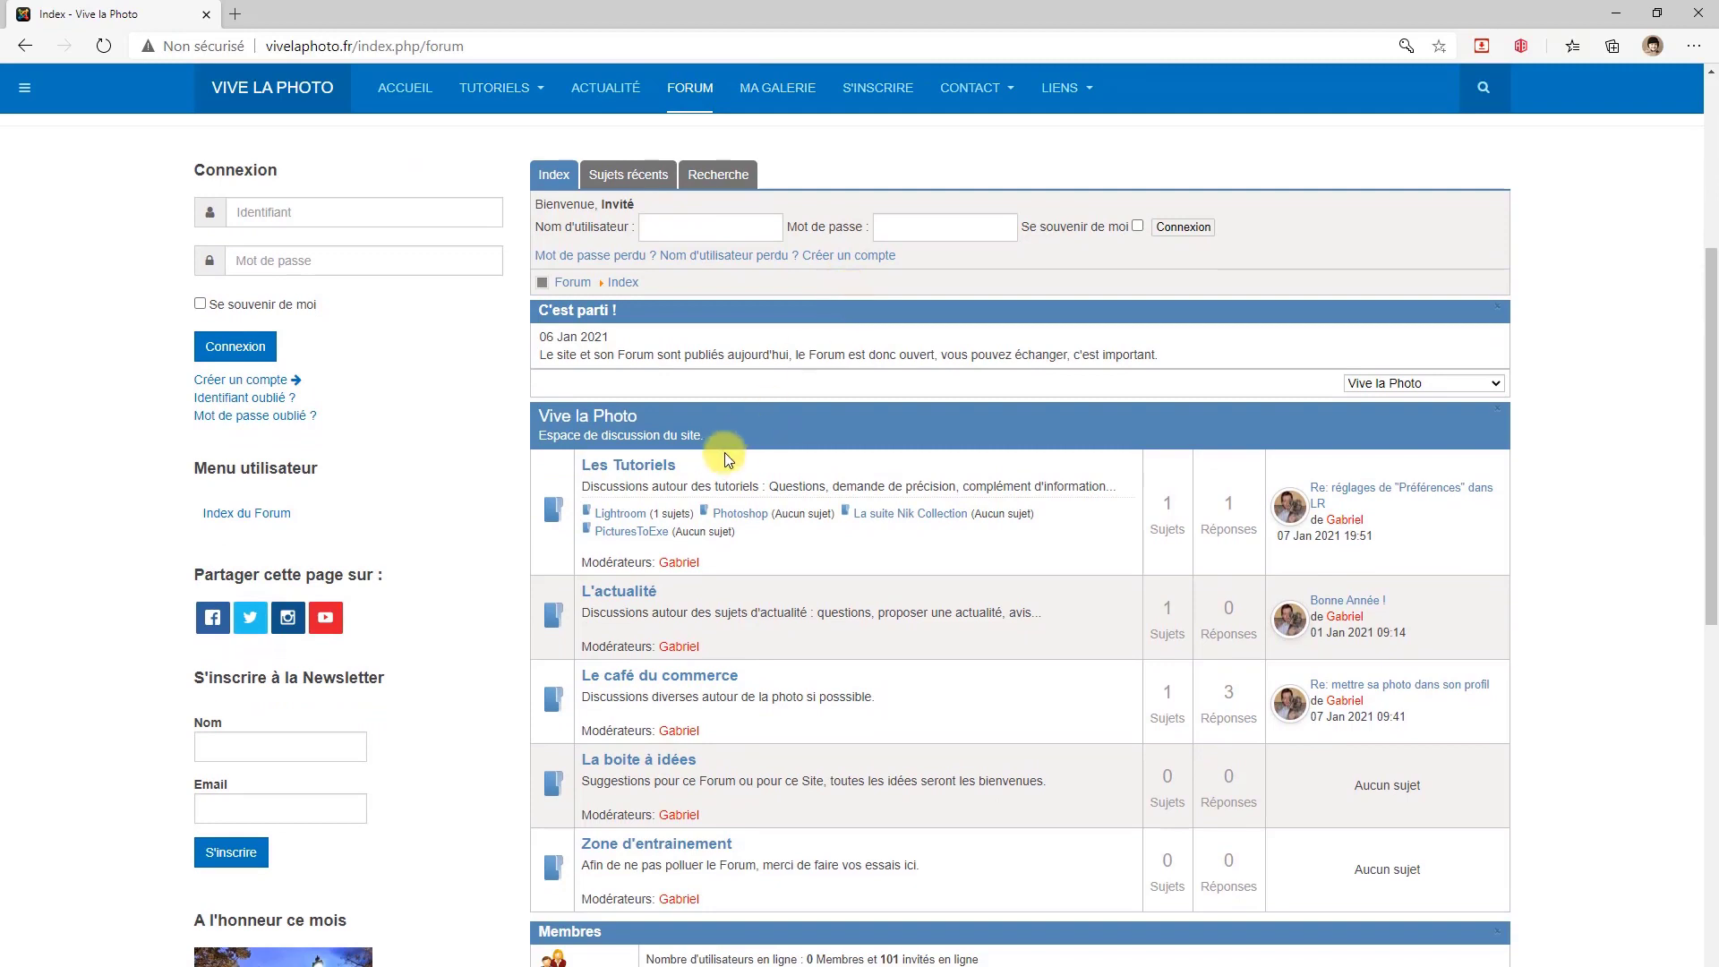